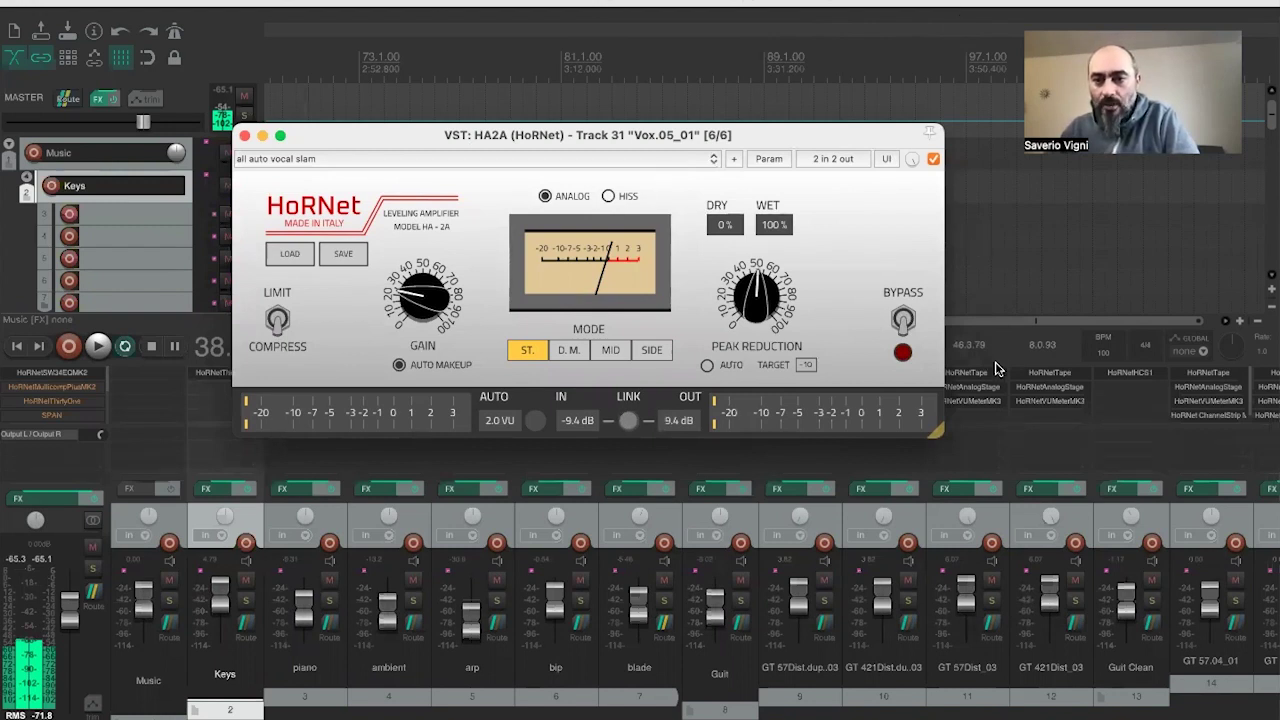
- Change the audio device to ZoomAudioD in the preferences and play the project briefly to check the sound
left_click(97, 4)
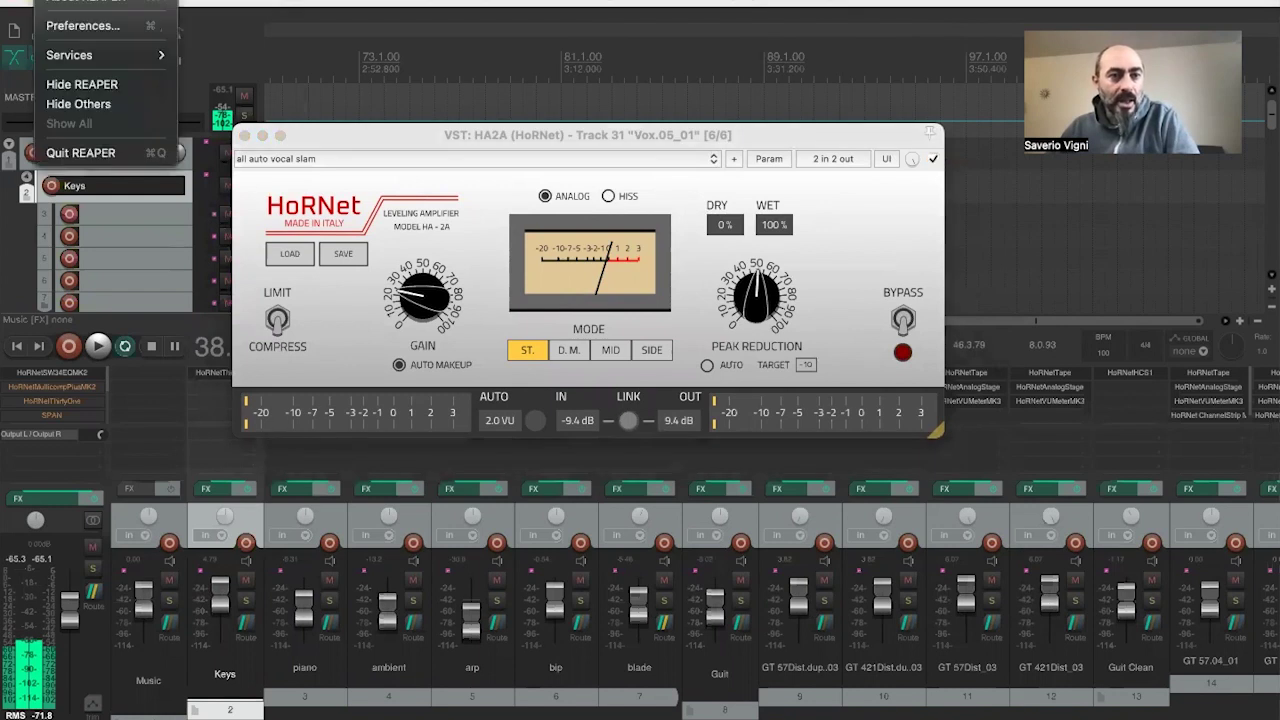
left_click(84, 26)
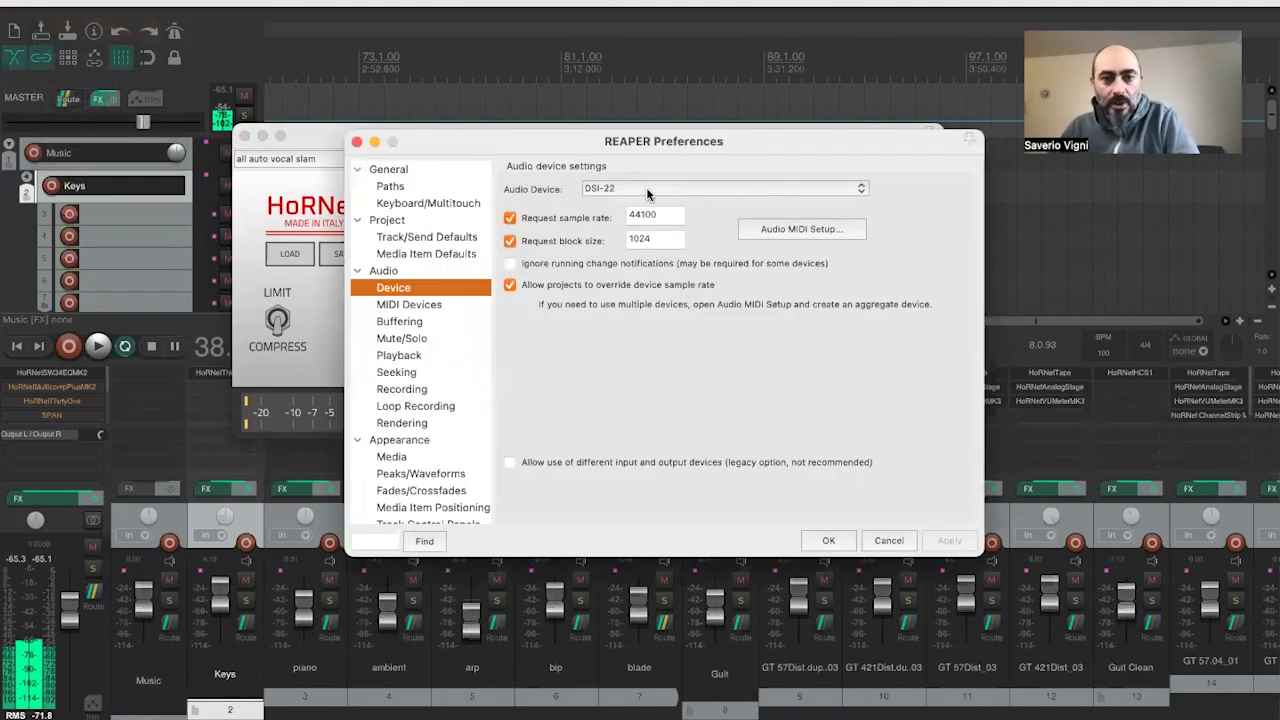
left_click(646, 187)
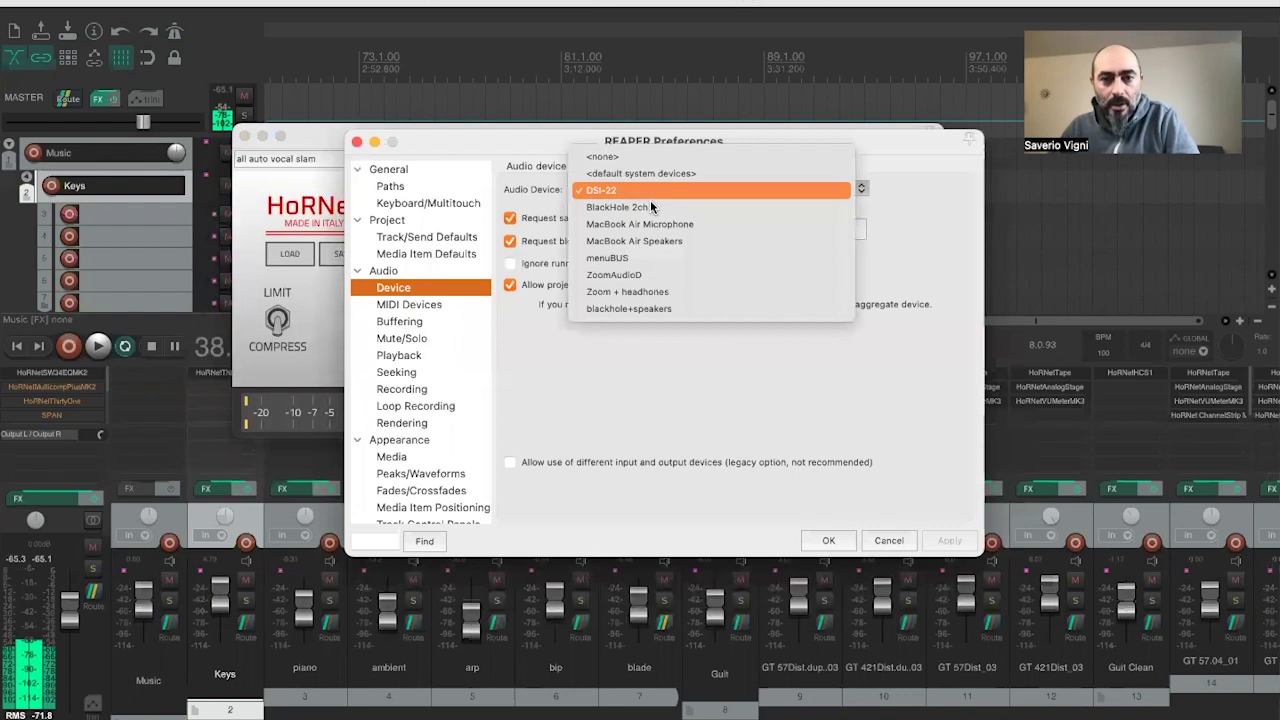
left_click(662, 272)
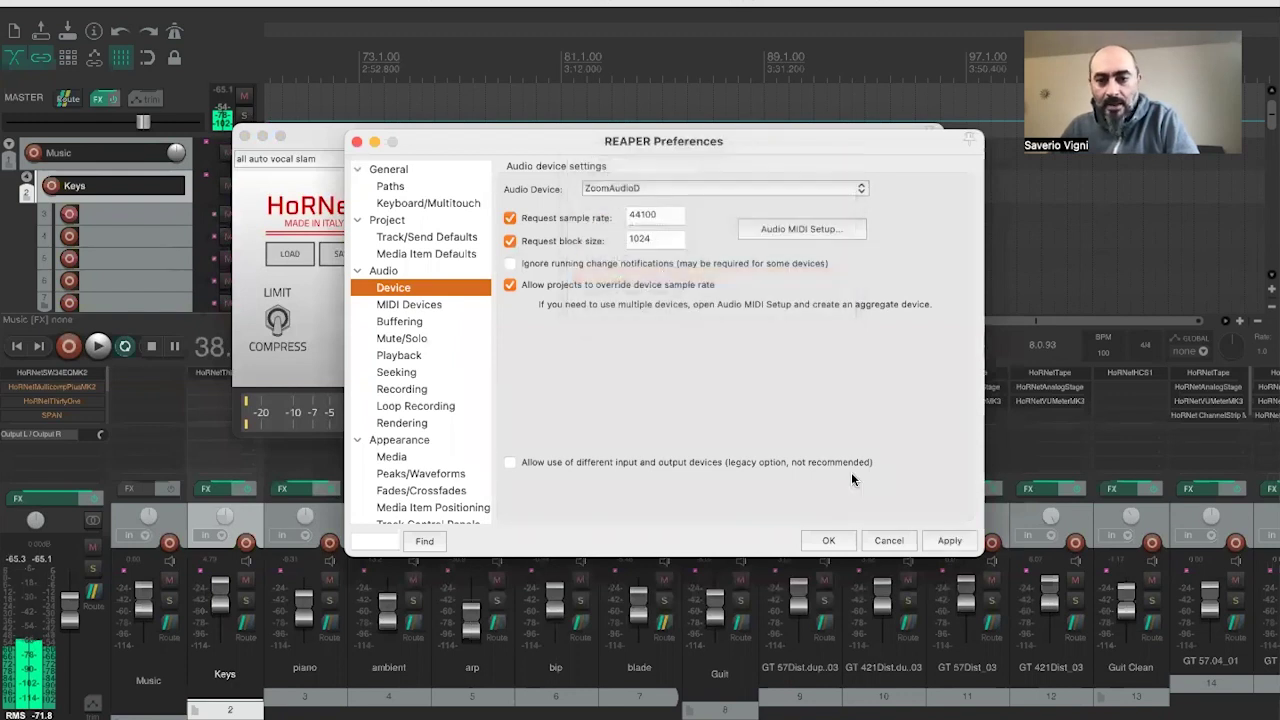
left_click(925, 546)
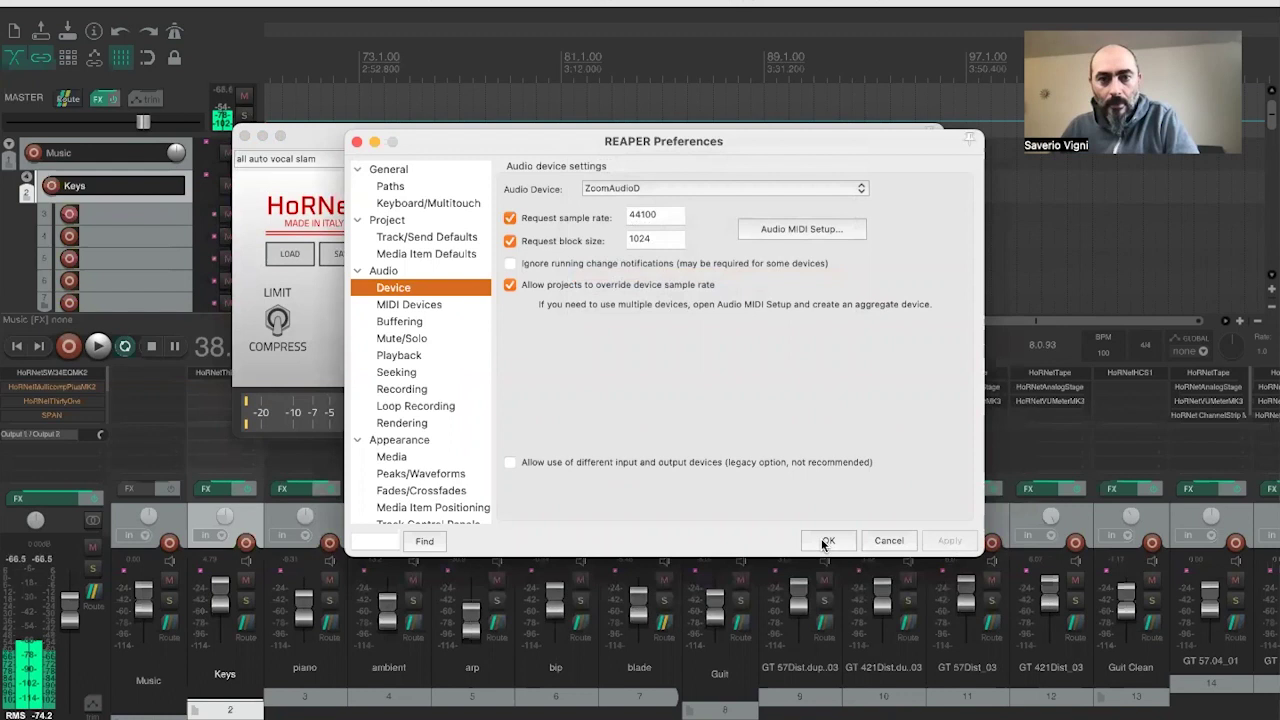
left_click(826, 541)
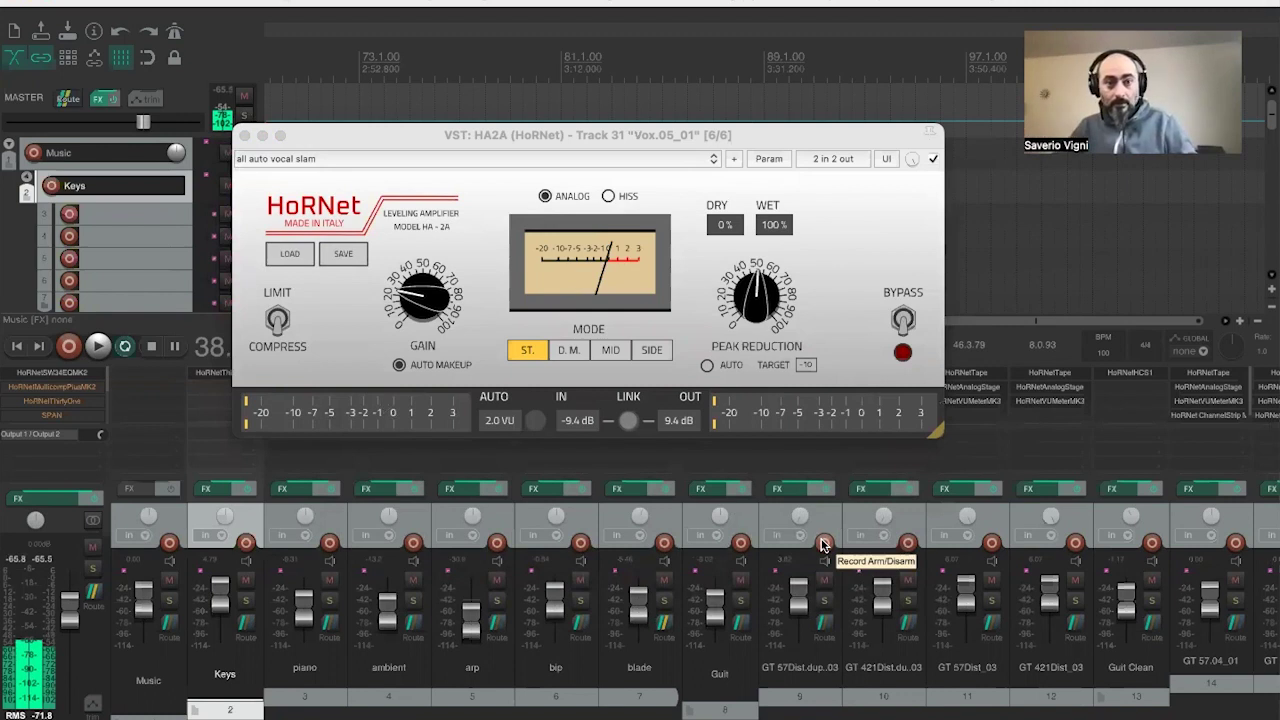
key("space")
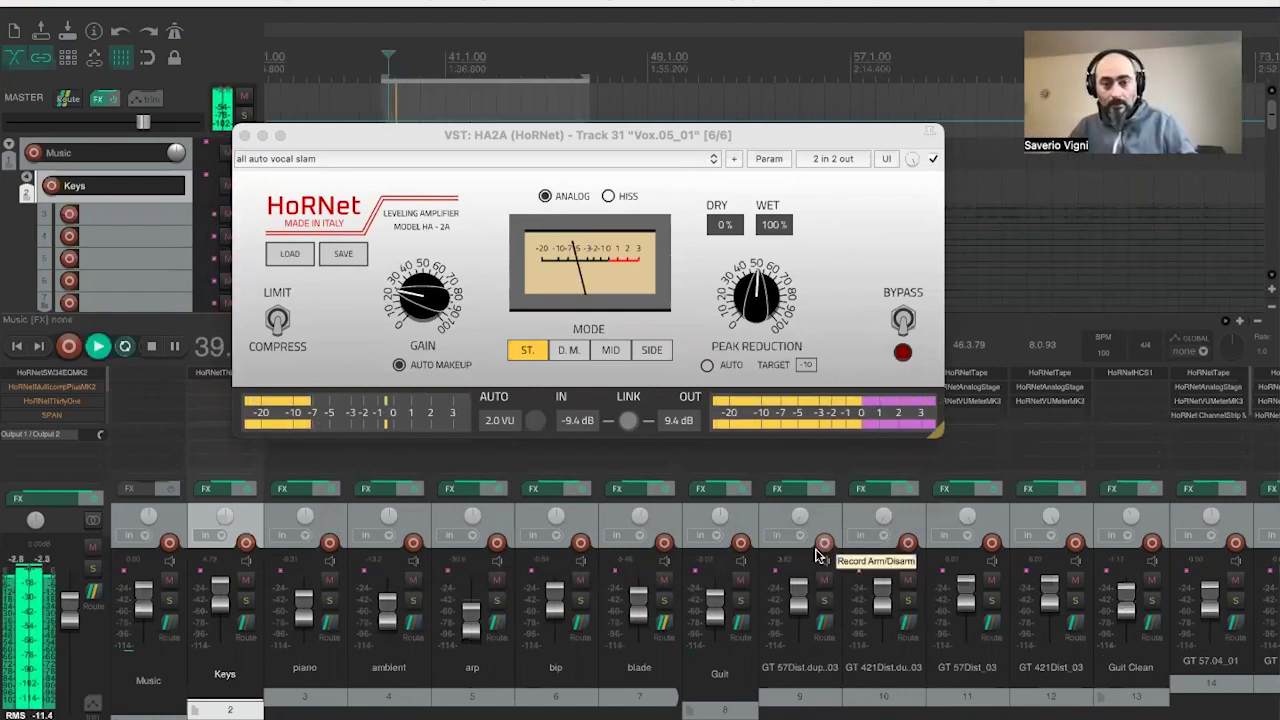
key("space")
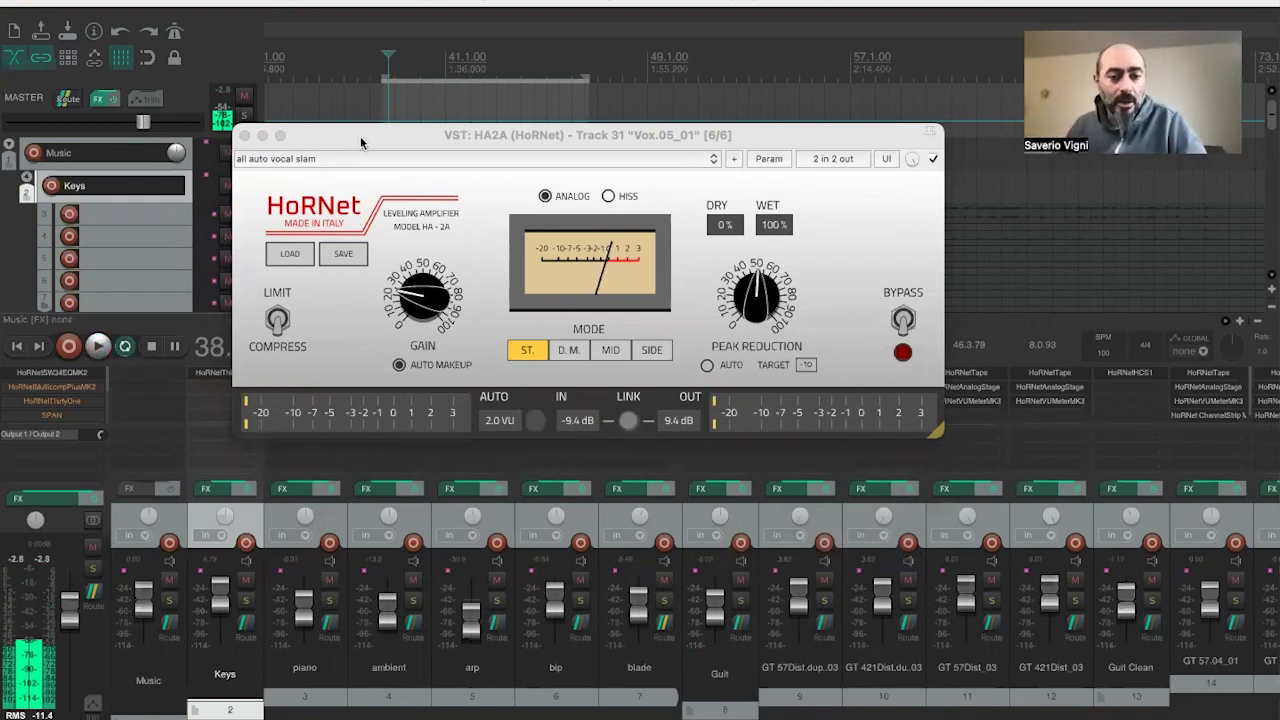
- Collapse the Keys folder track and render it to a stereo stem track with the originals muted
left_click_drag(361, 143, 402, 137)
left_click(229, 700)
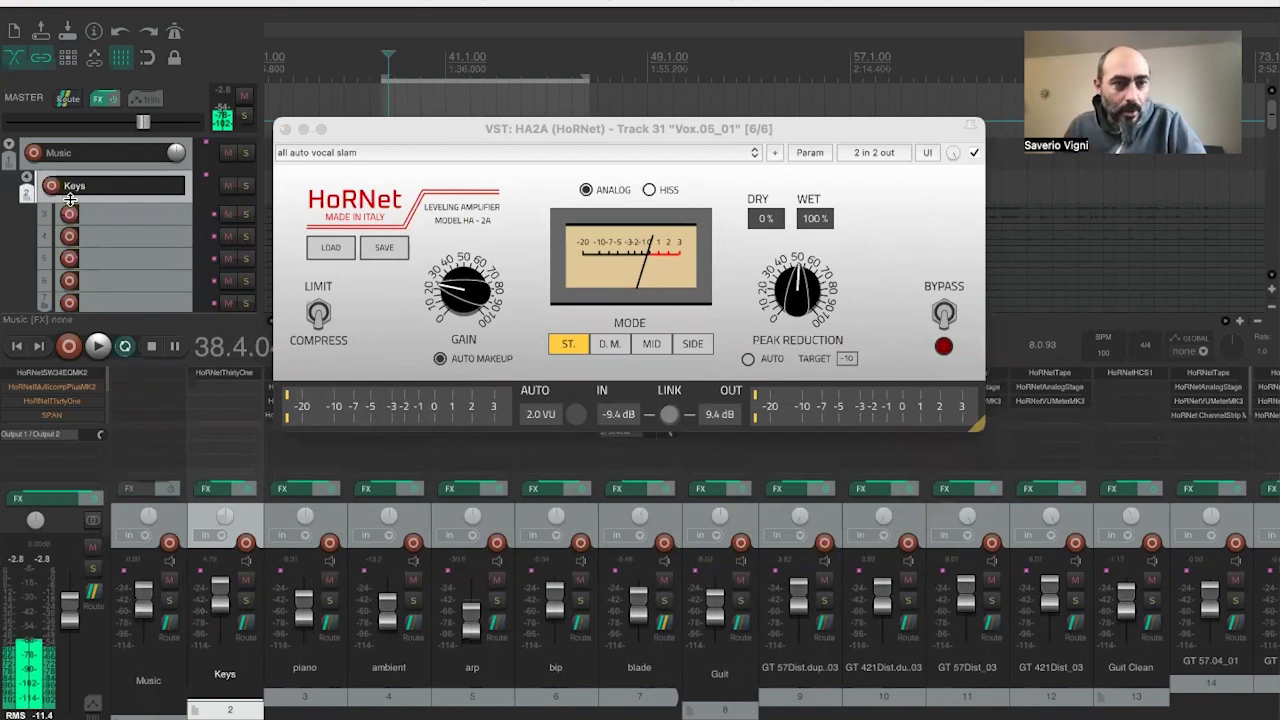
left_click(27, 192)
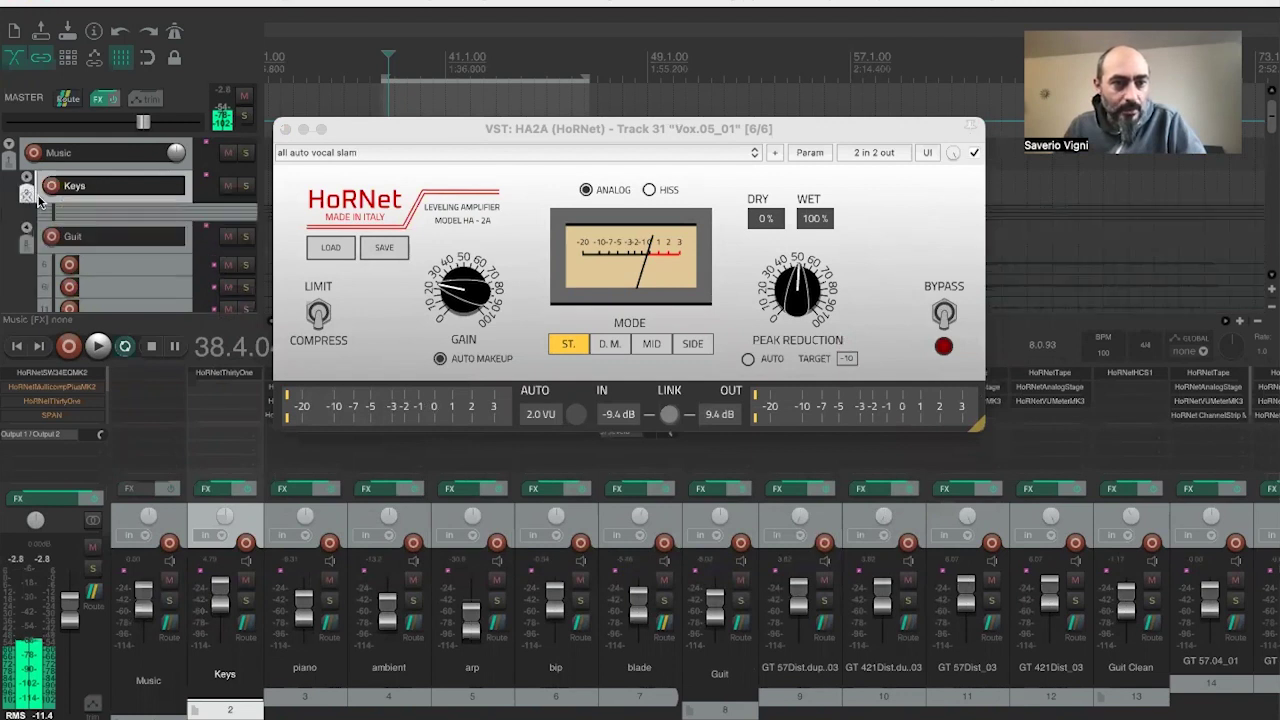
right_click(40, 200)
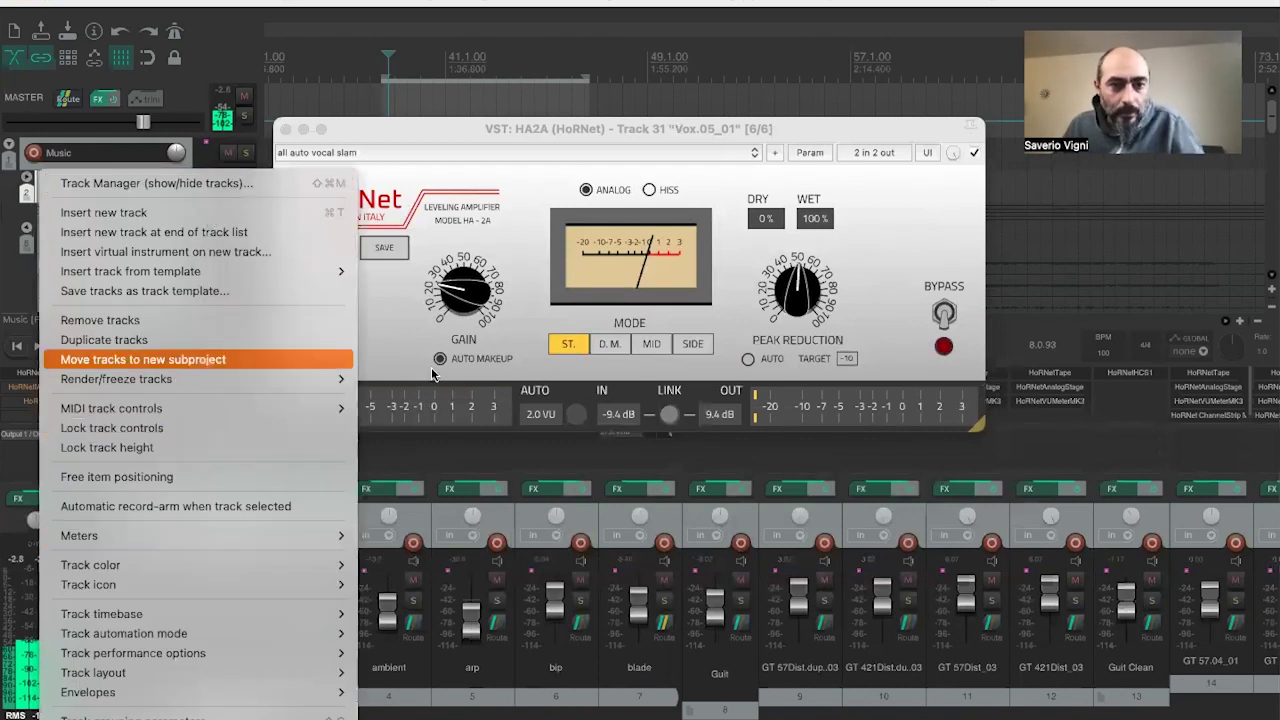
mouse_move(455, 428)
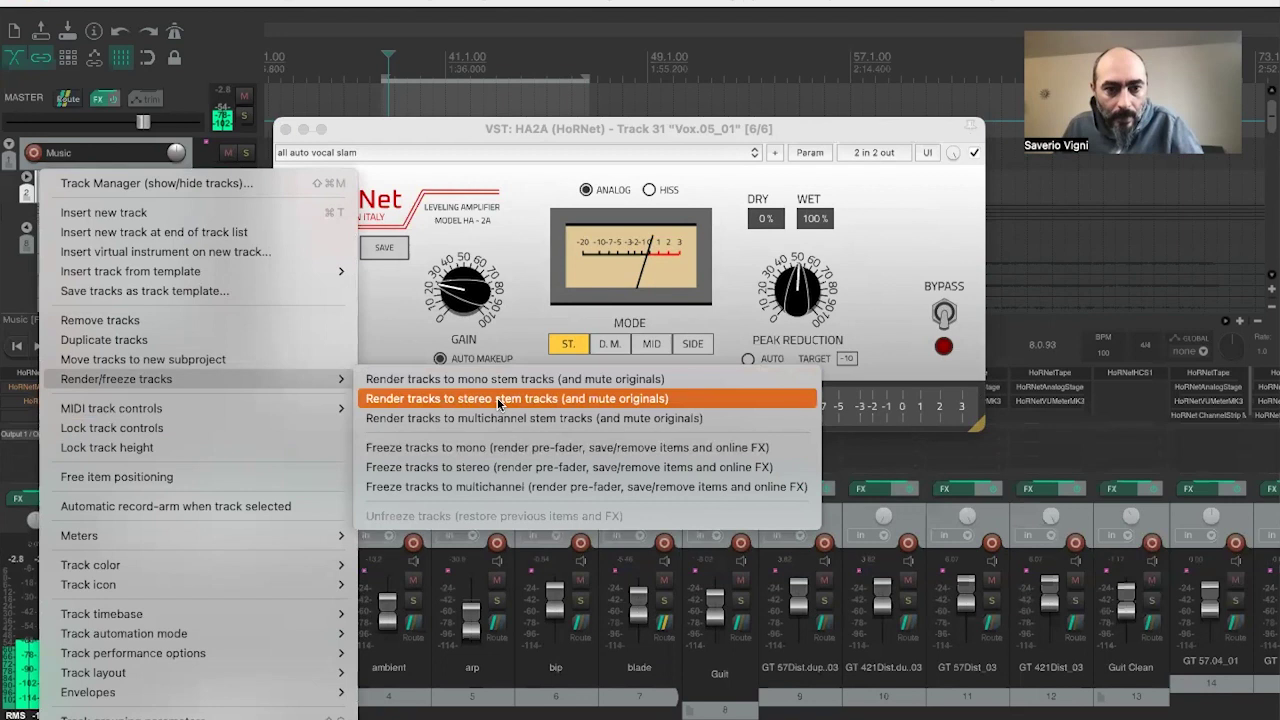
left_click(390, 176)
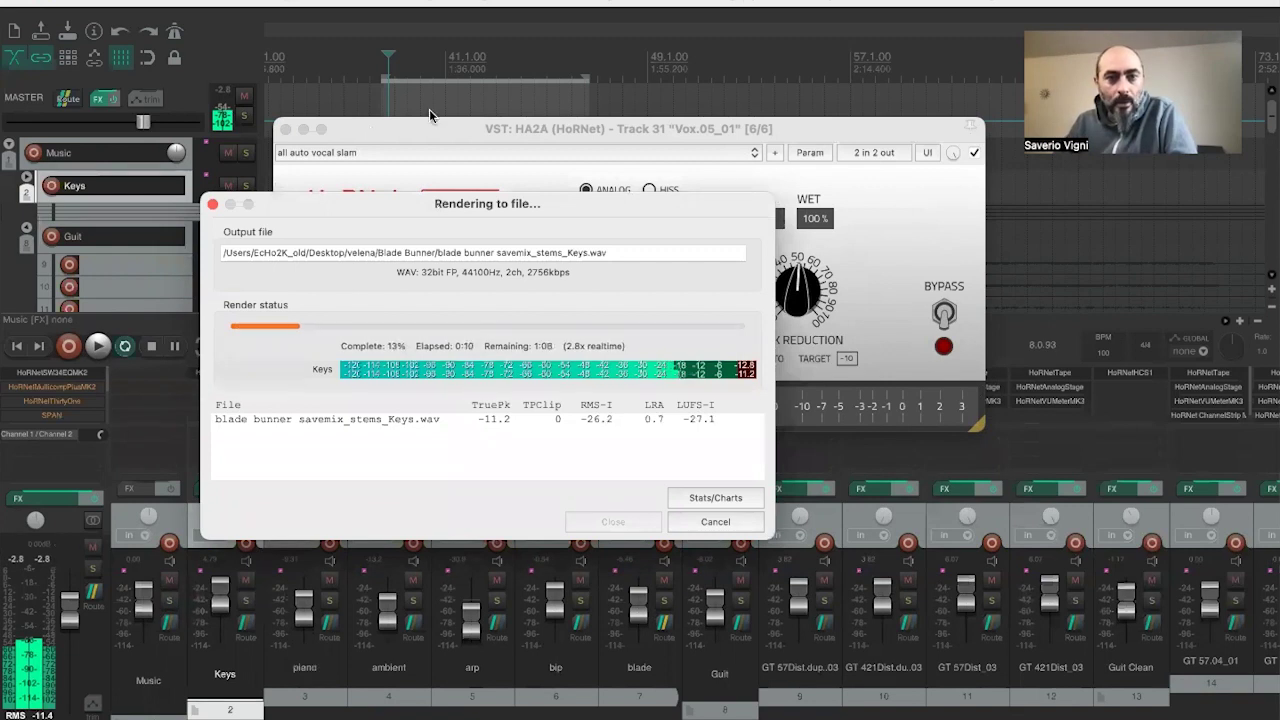
left_click_drag(492, 207, 444, 316)
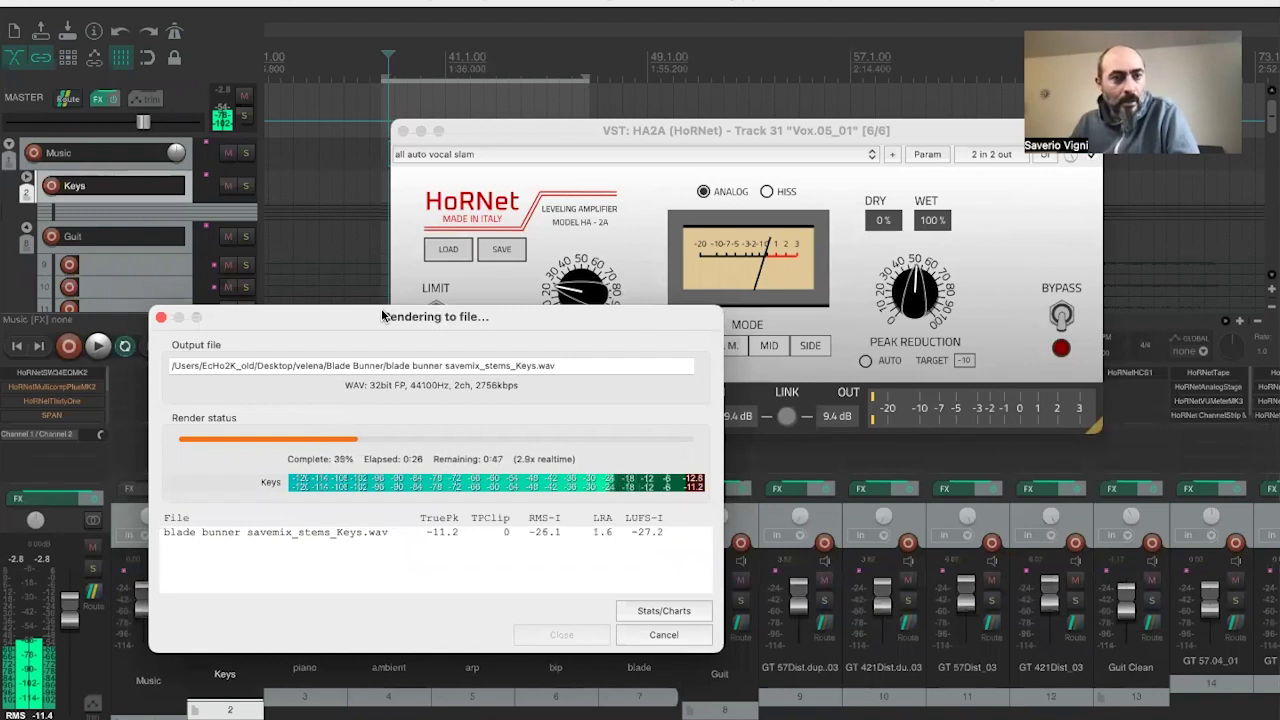
left_click(70, 0)
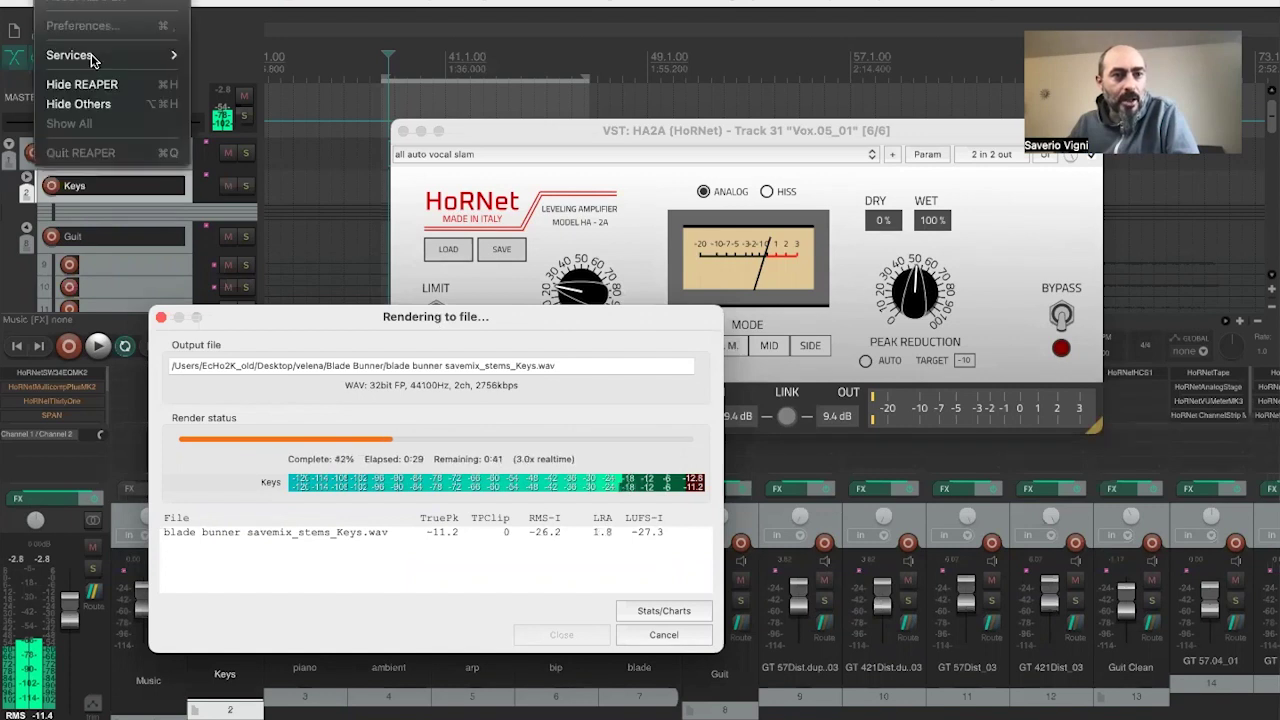
left_click(641, 201)
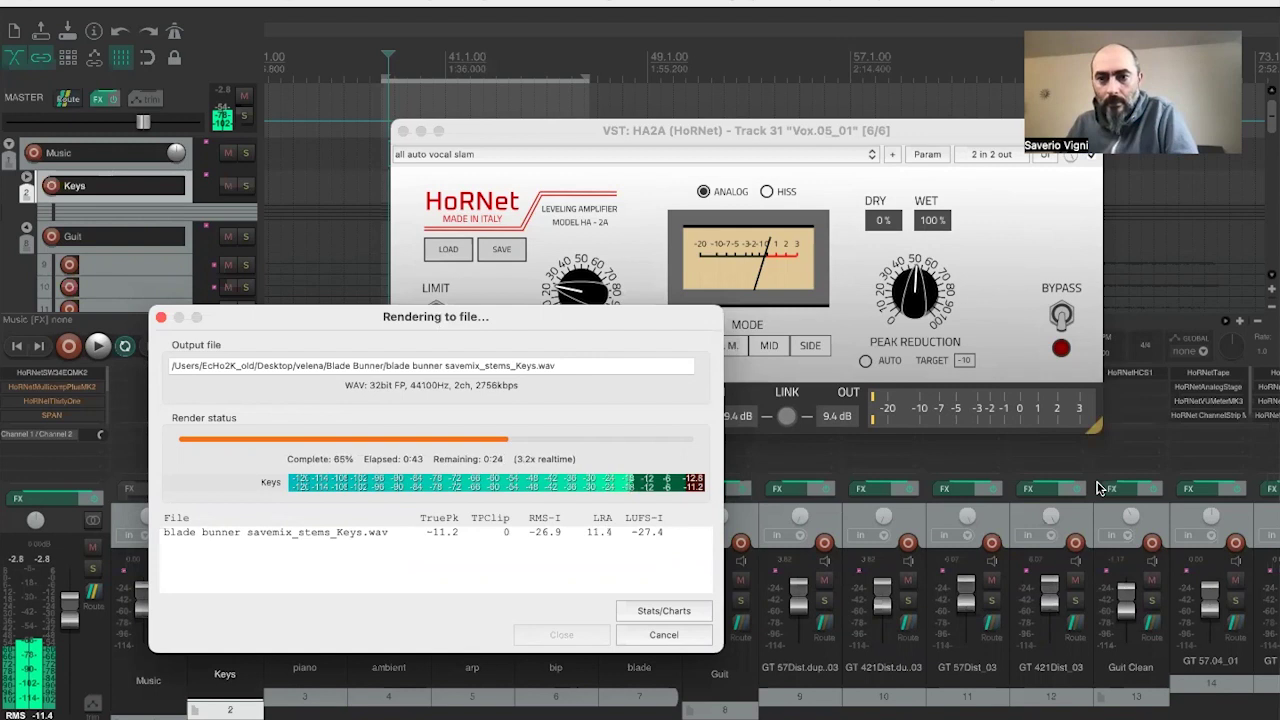
left_click_drag(697, 124, 677, 115)
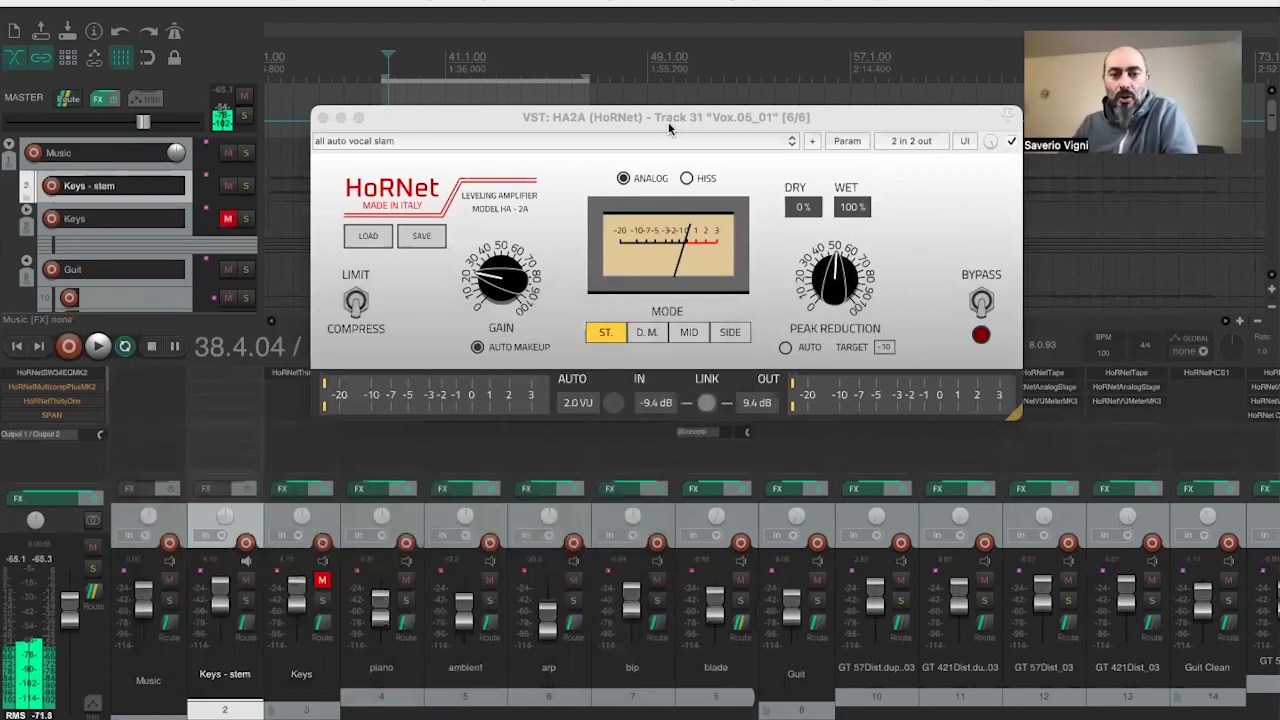
left_click_drag(670, 128, 666, 132)
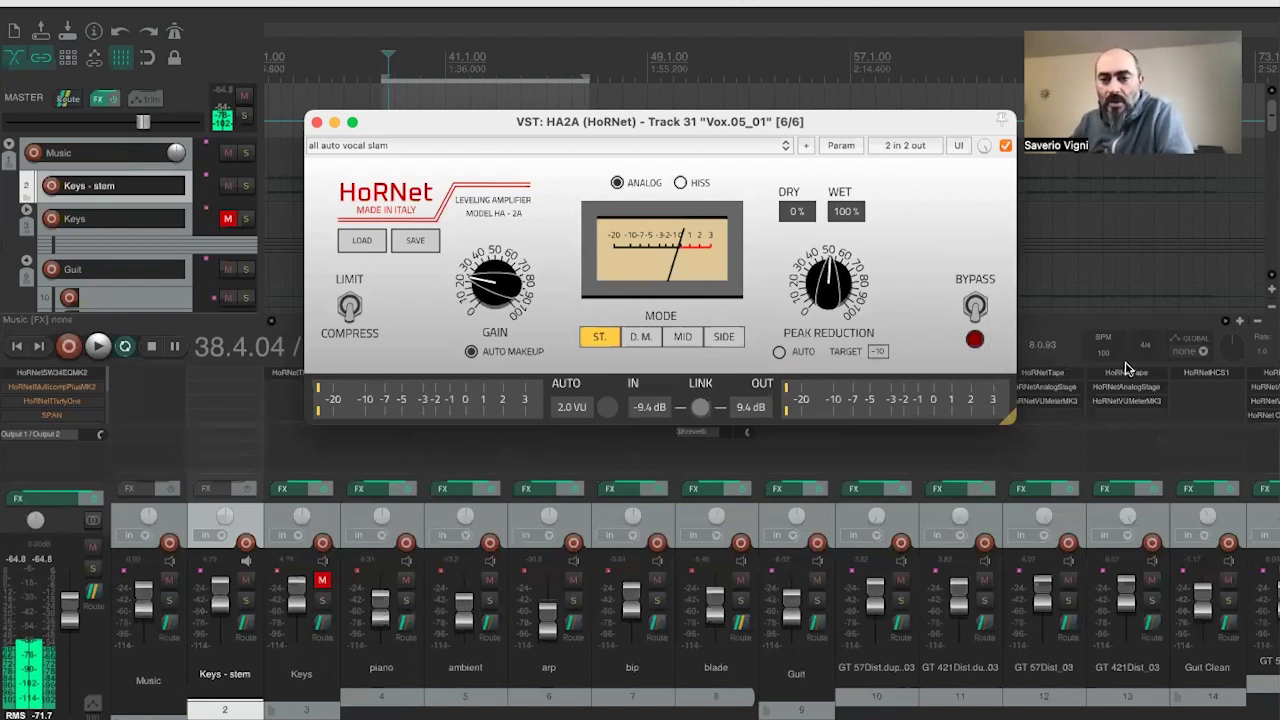
left_click_drag(847, 135, 741, 169)
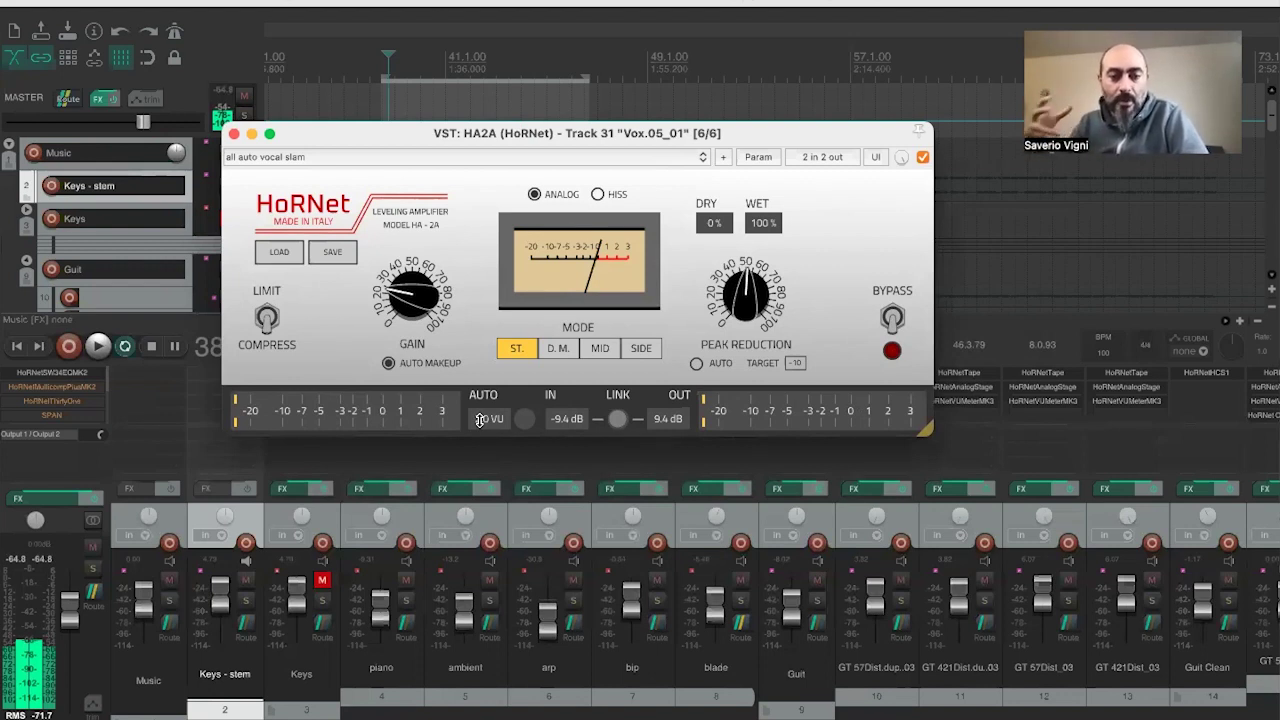
- Raise the HA2A's auto level to 6.0 VU and play the project briefly to check it
scroll(481, 419, "up", 2)
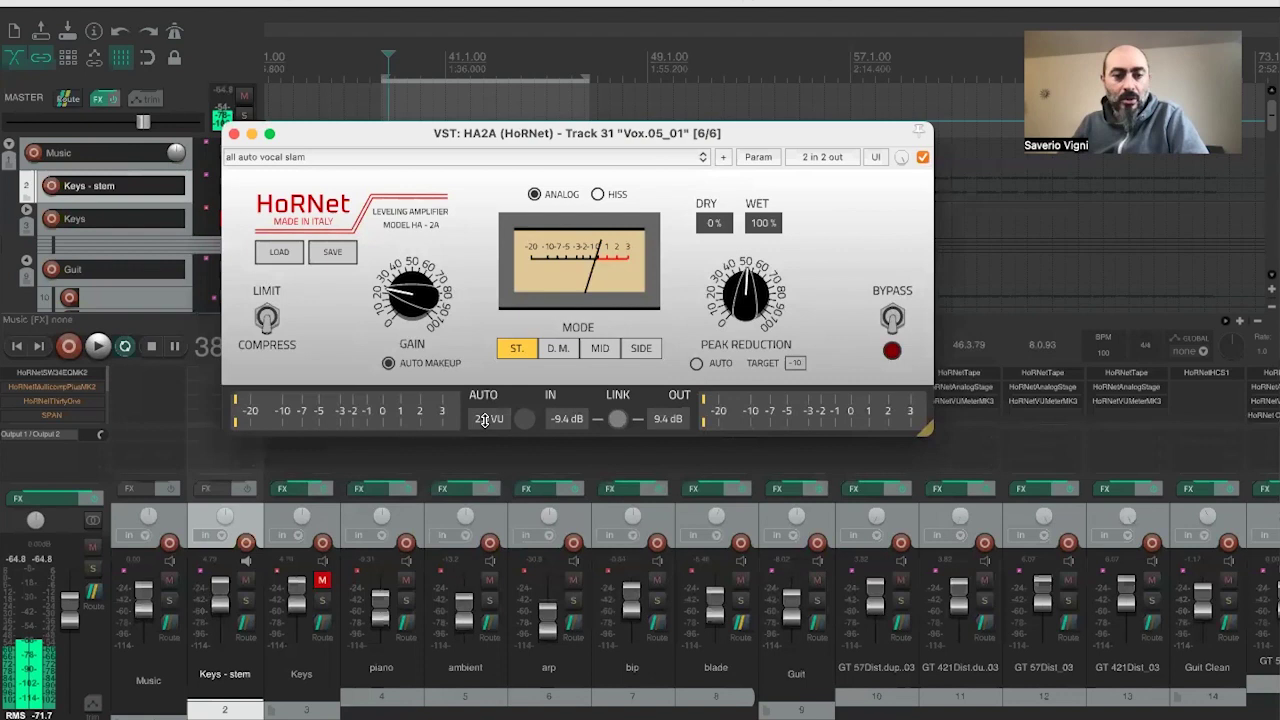
scroll(484, 420, "up", 4)
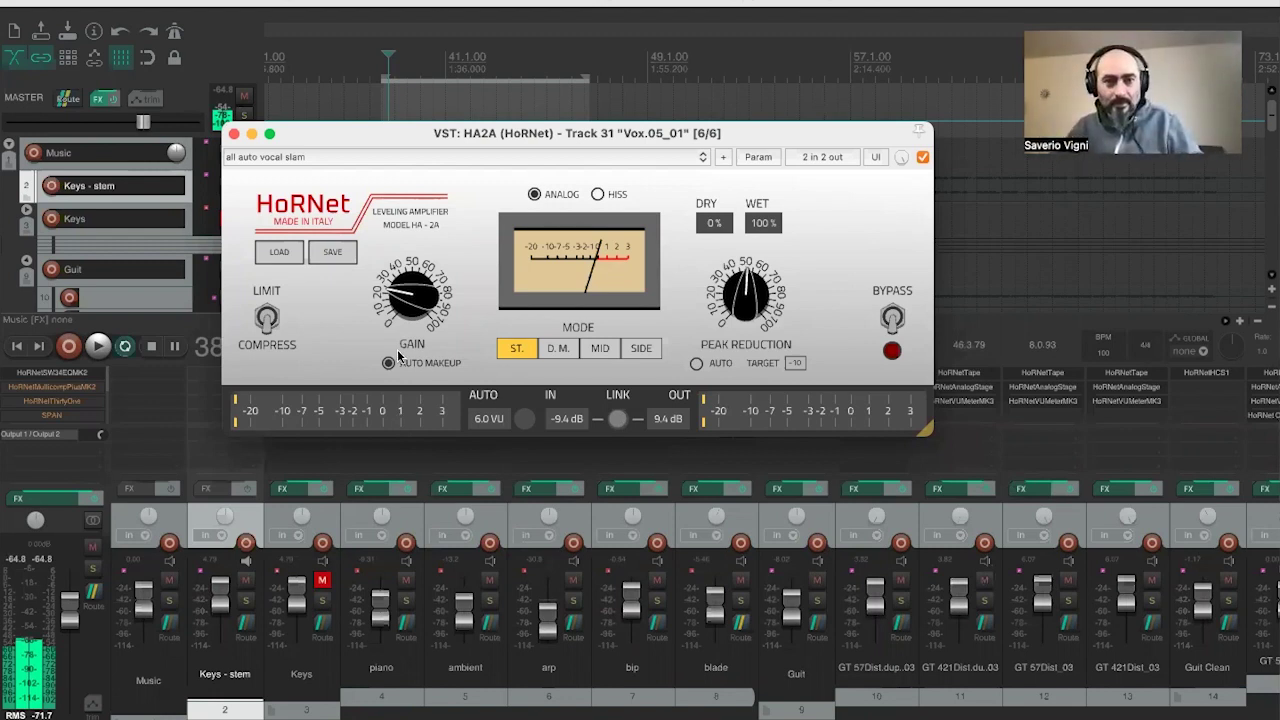
key("space")
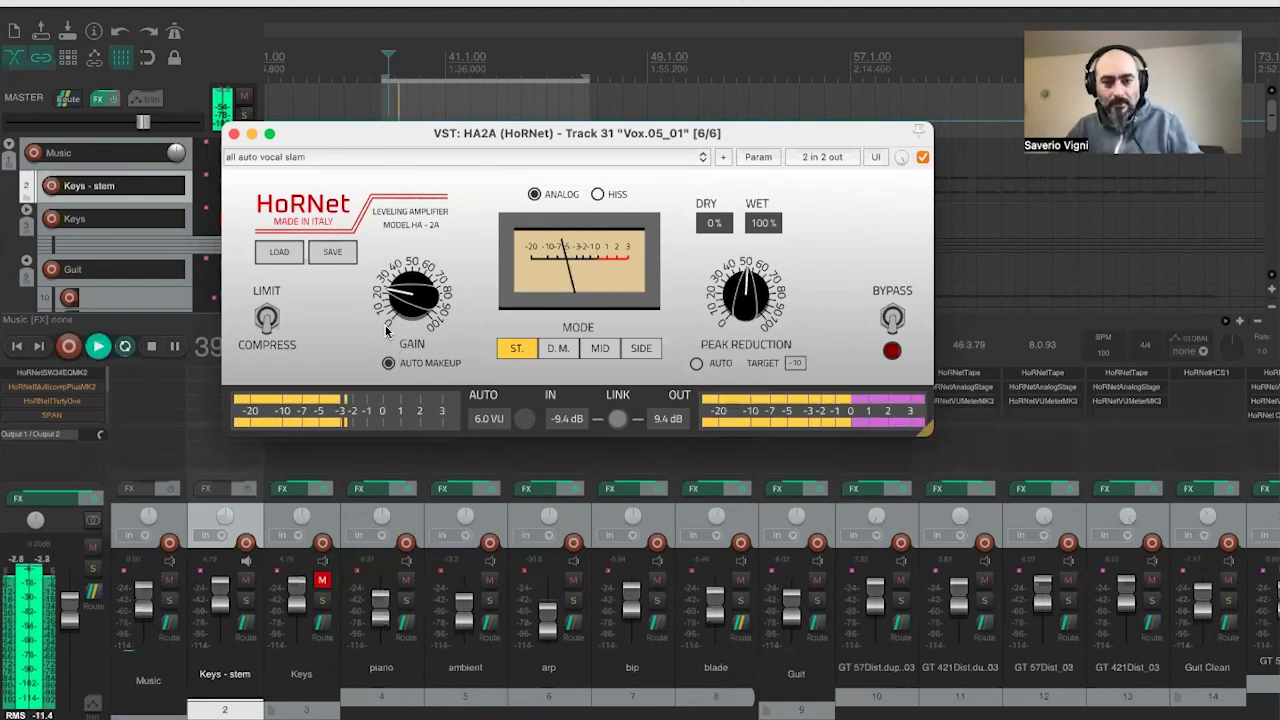
key("space")
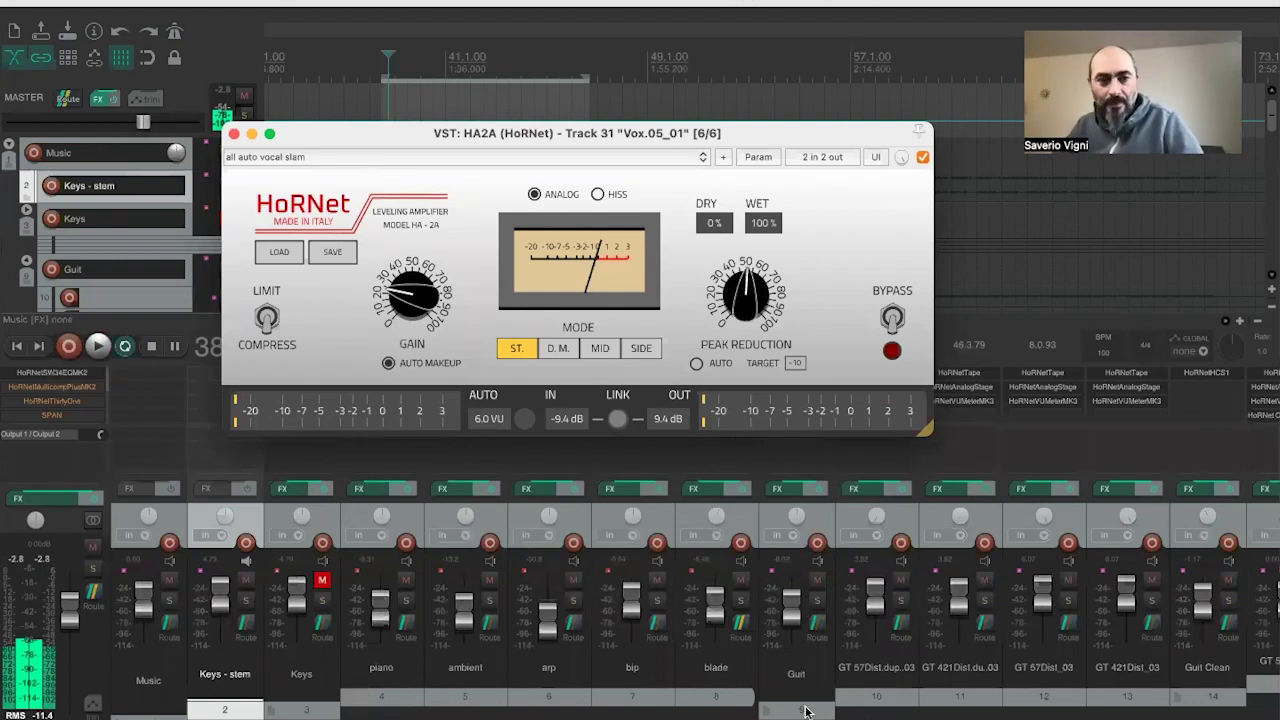
- Render the Guit folder track to a stereo stem track with the originals muted
left_click(40, 275)
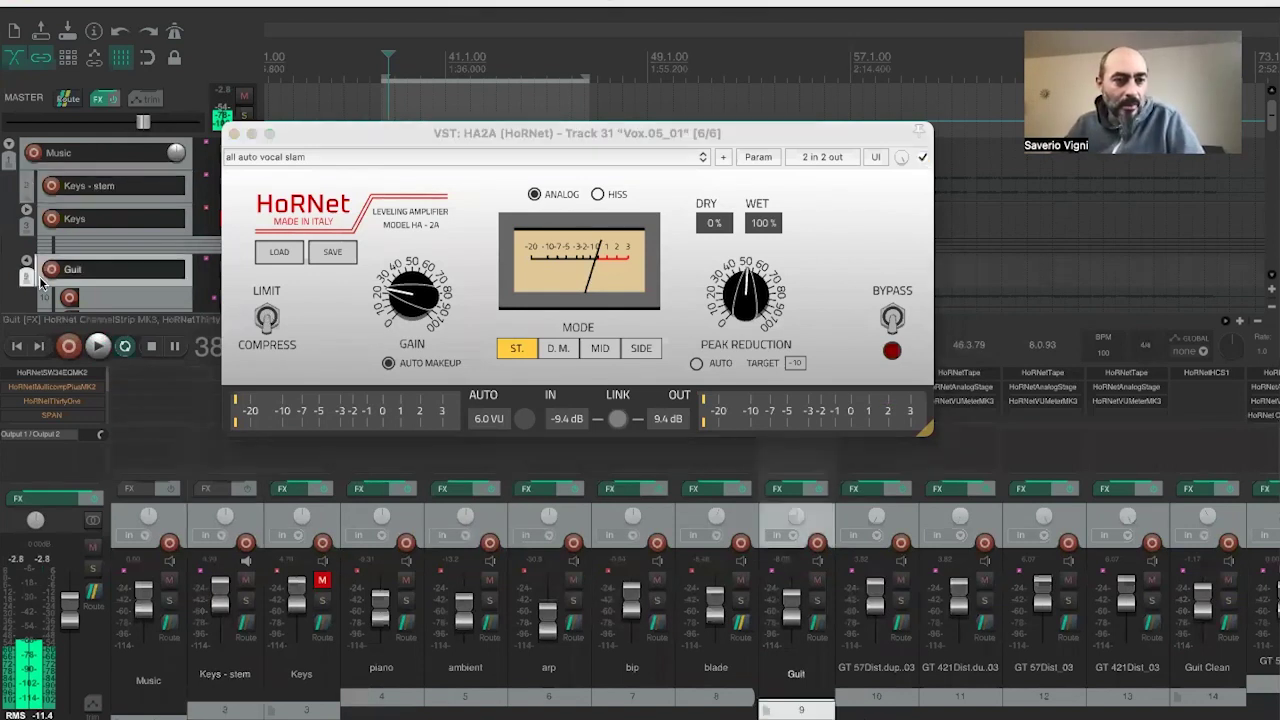
right_click(40, 280)
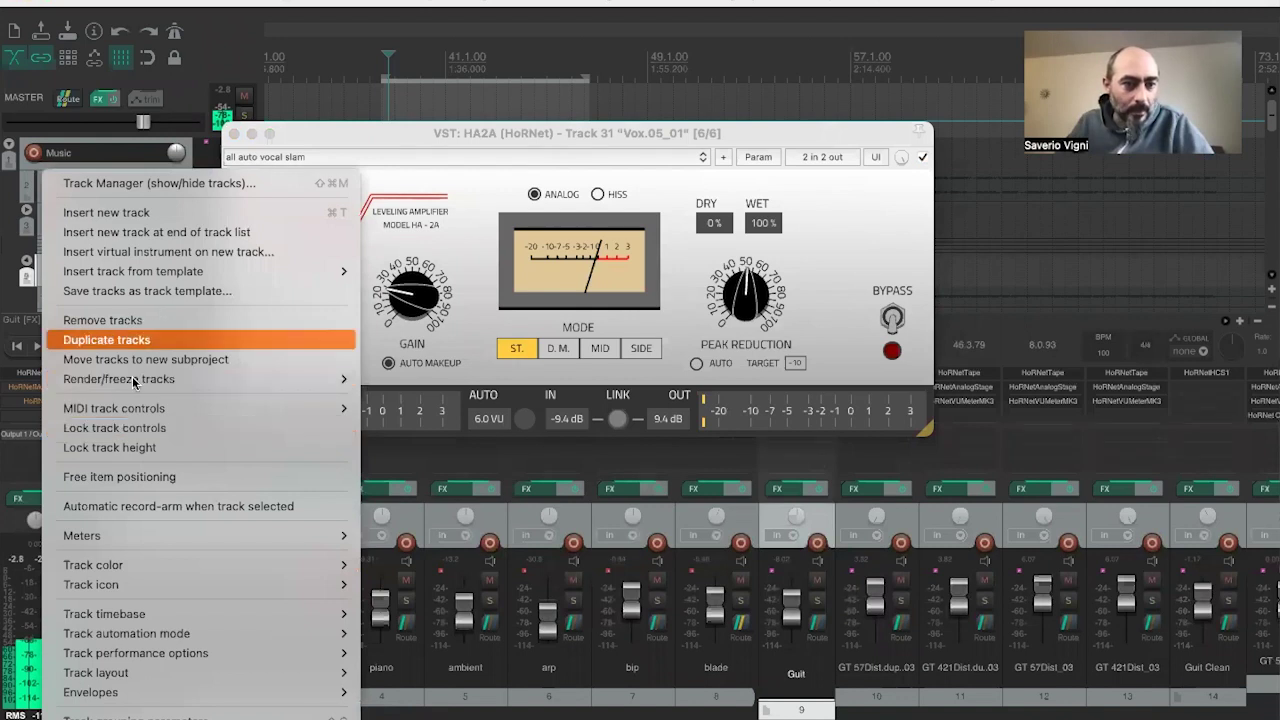
mouse_move(352, 380)
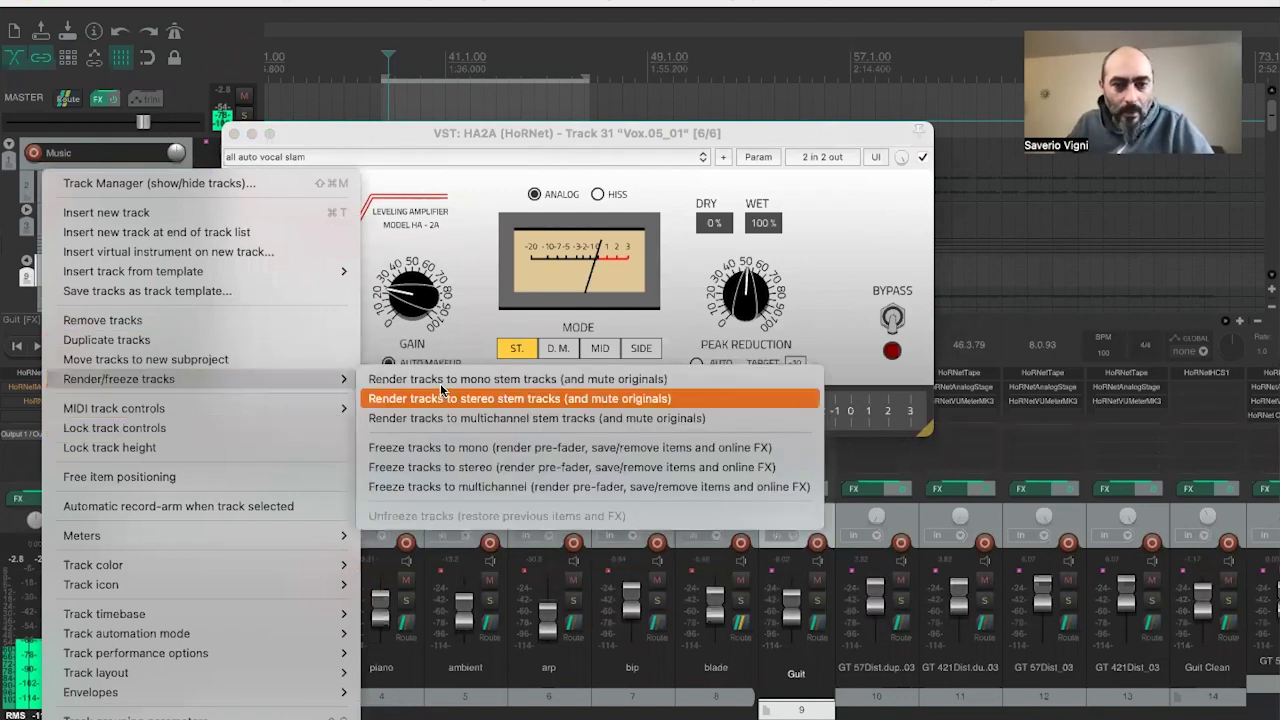
left_click(437, 398)
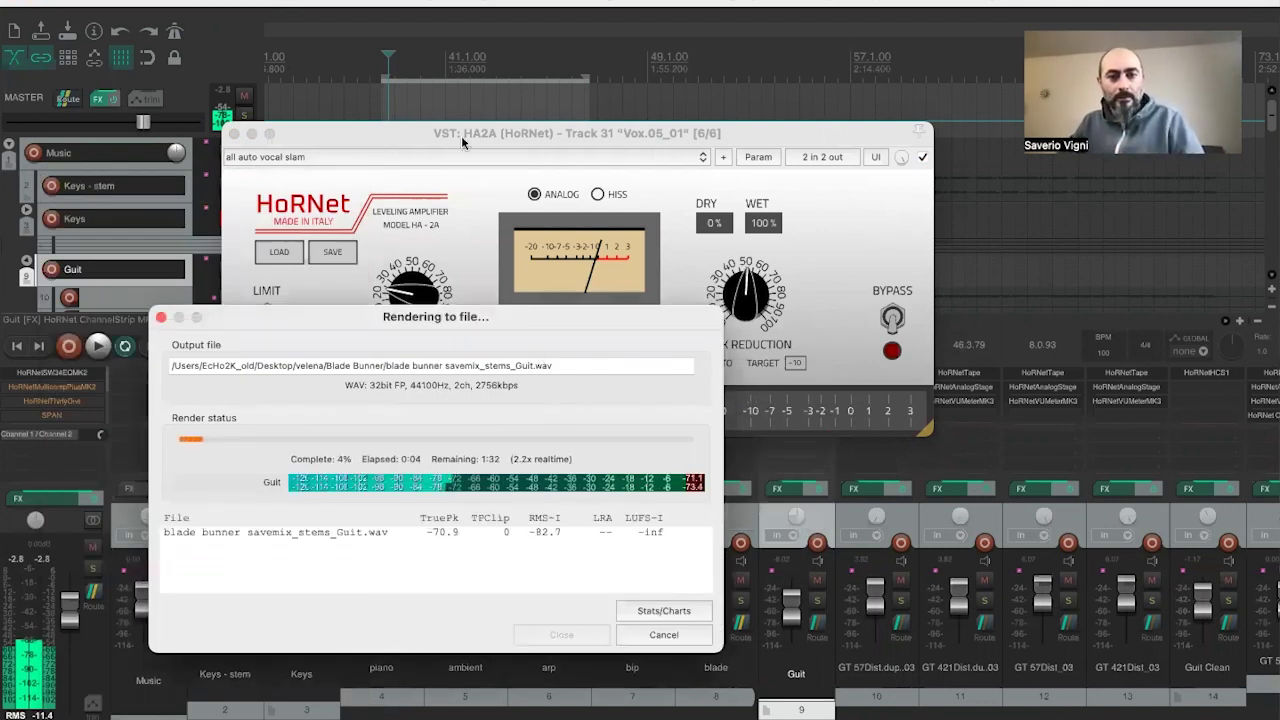
left_click_drag(461, 135, 467, 108)
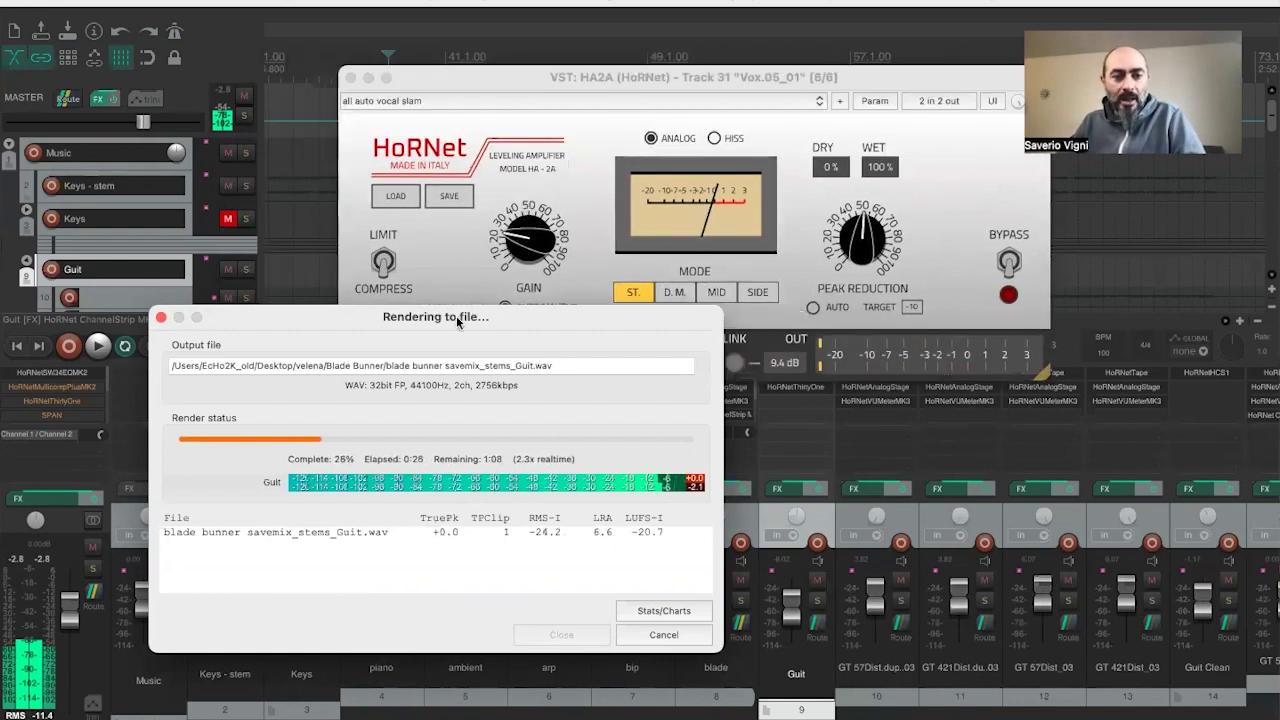
left_click_drag(456, 316, 288, 397)
left_click_drag(462, 78, 434, 73)
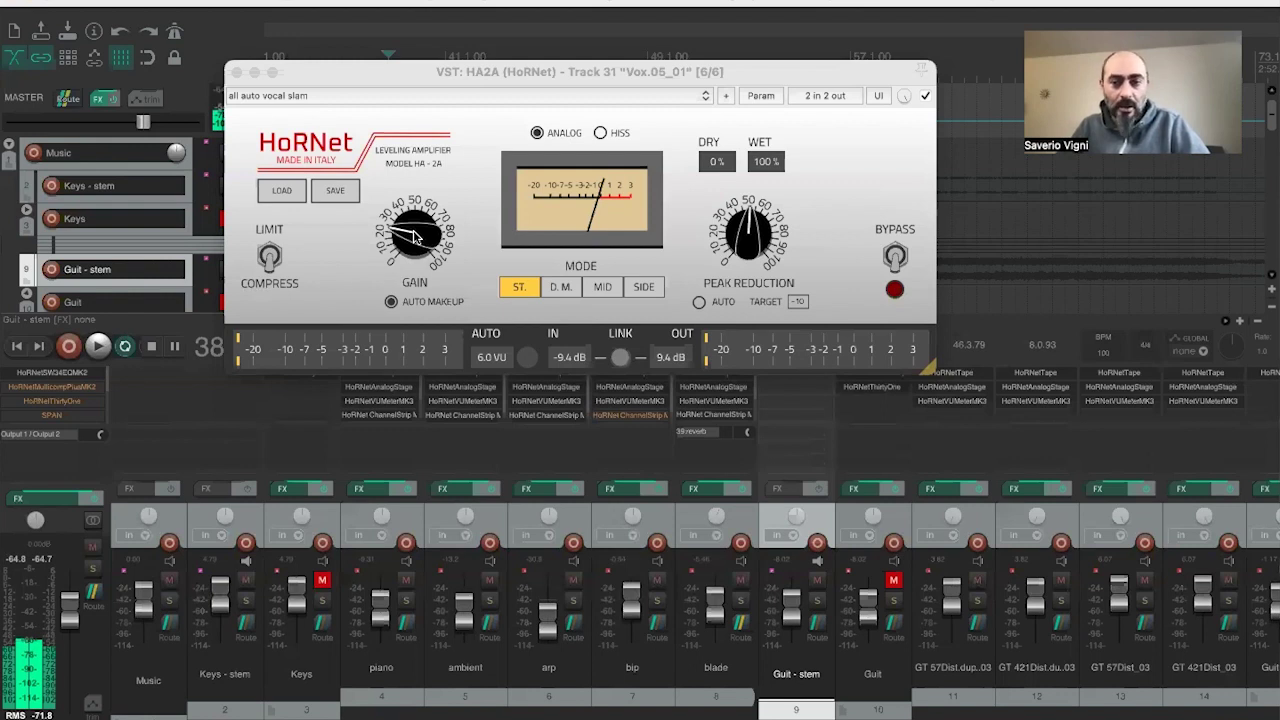
- Try the HA2A with bypass engaged and the dry level at 82%, restoring both settings
left_click(899, 257)
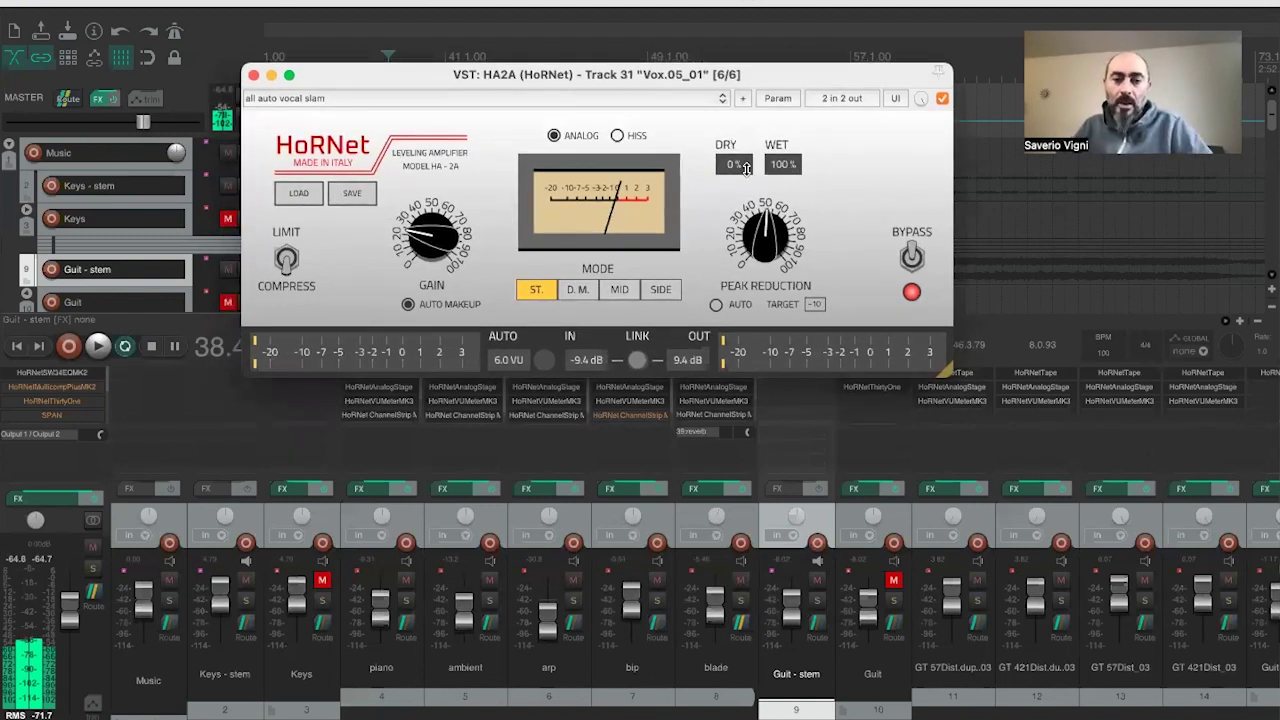
left_click_drag(741, 157, 745, 103)
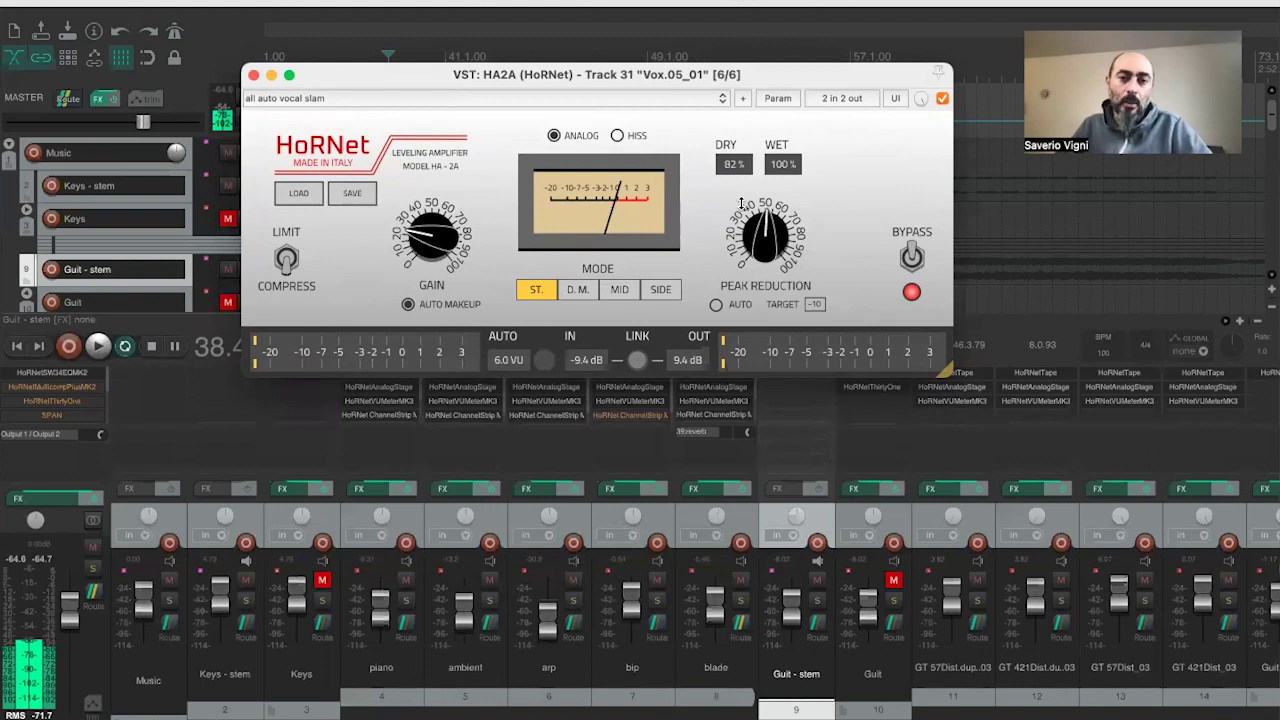
double_click(744, 163)
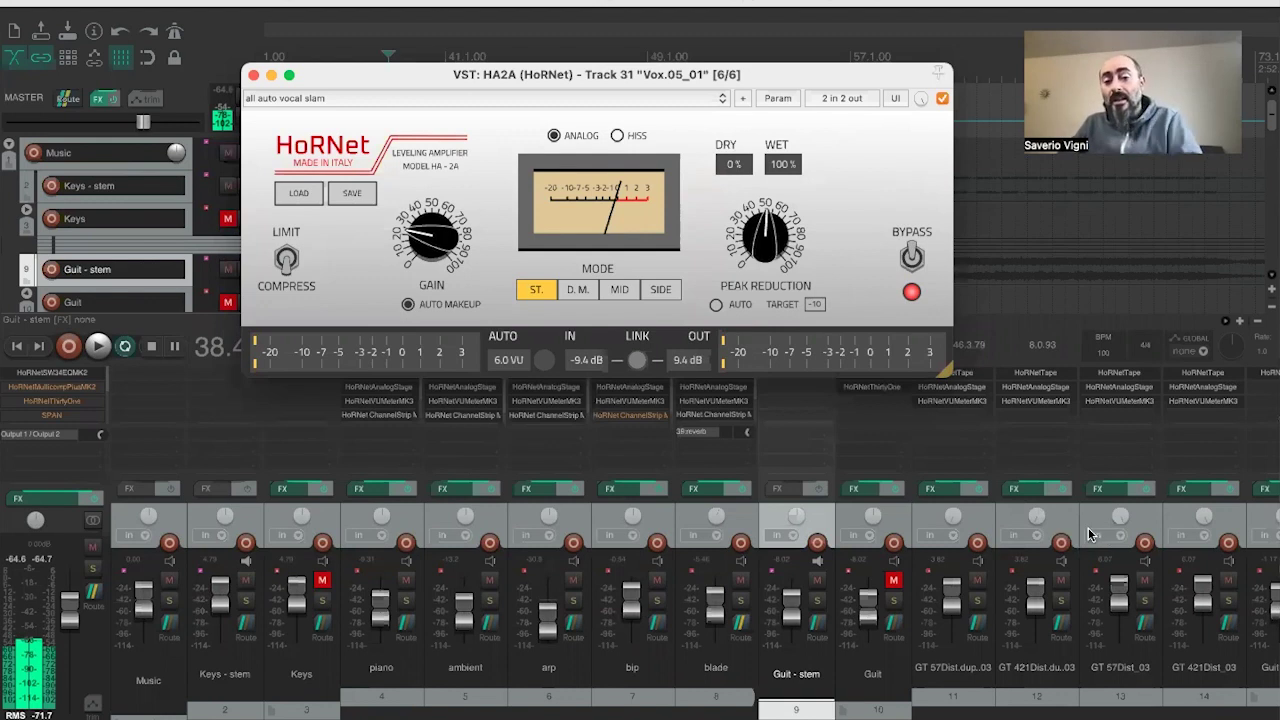
left_click(908, 260)
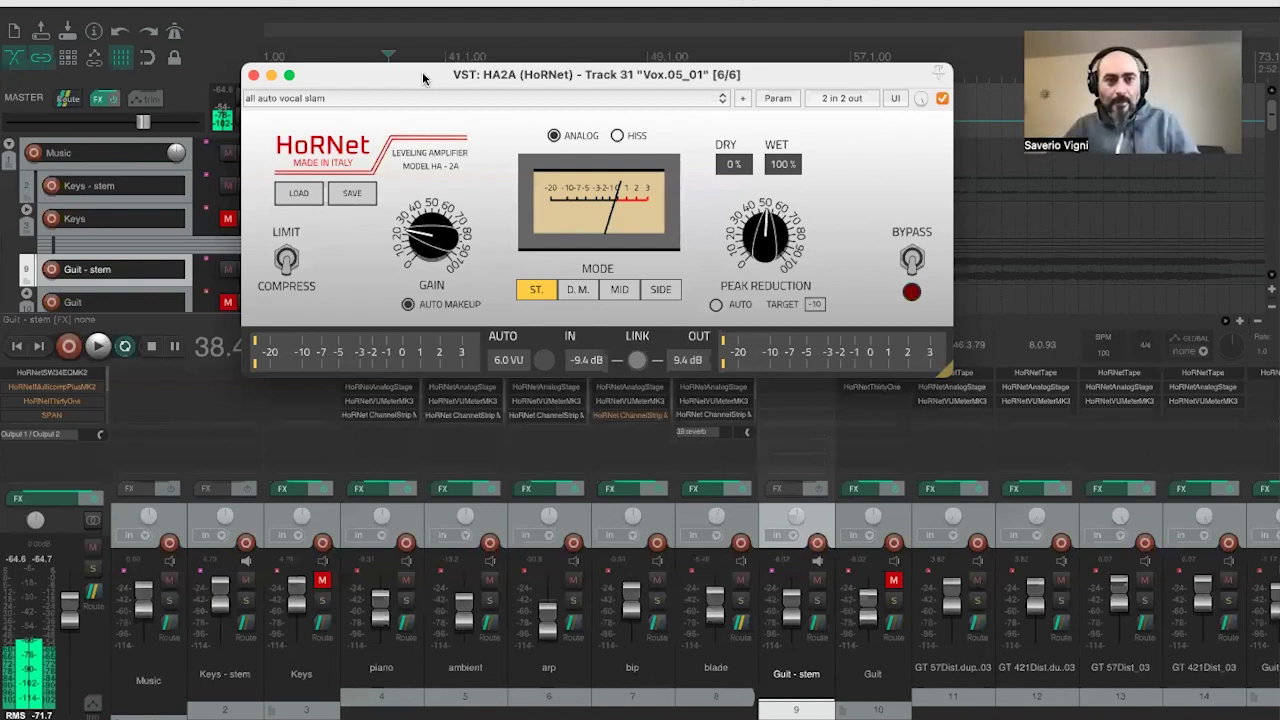
- Play the project briefly to audition the mix with the HA2A active
key("space")
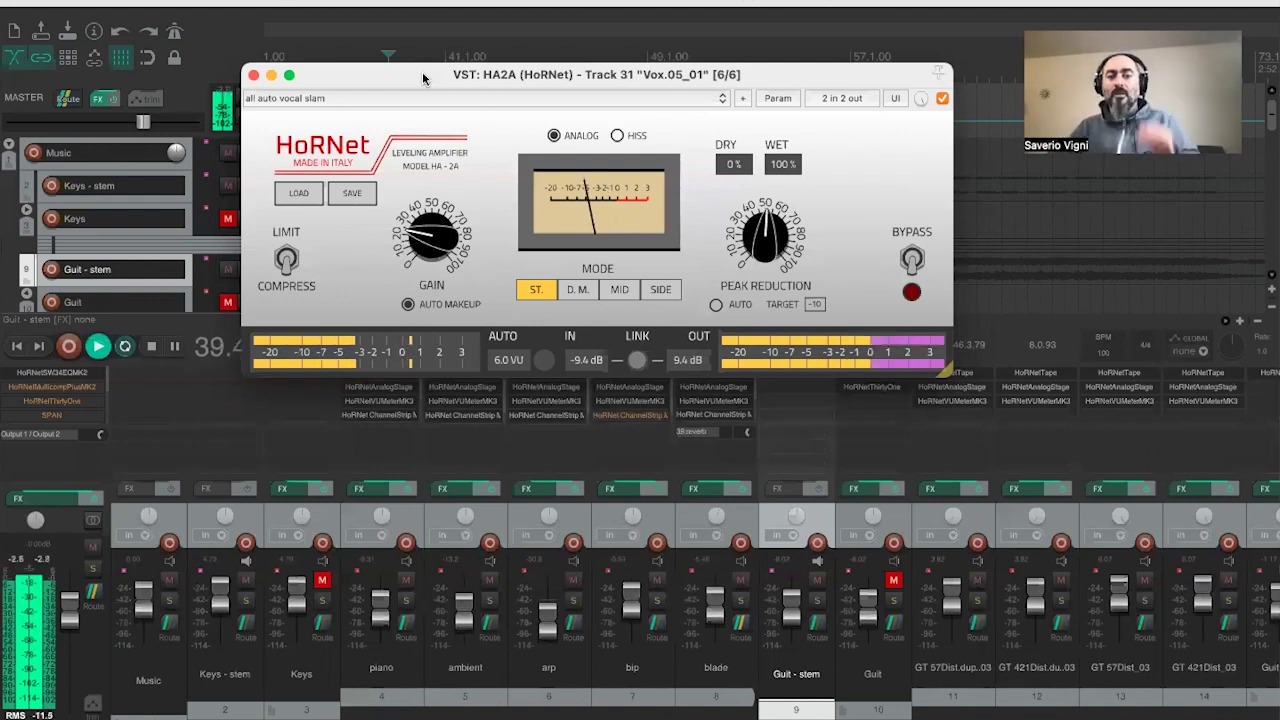
key("space")
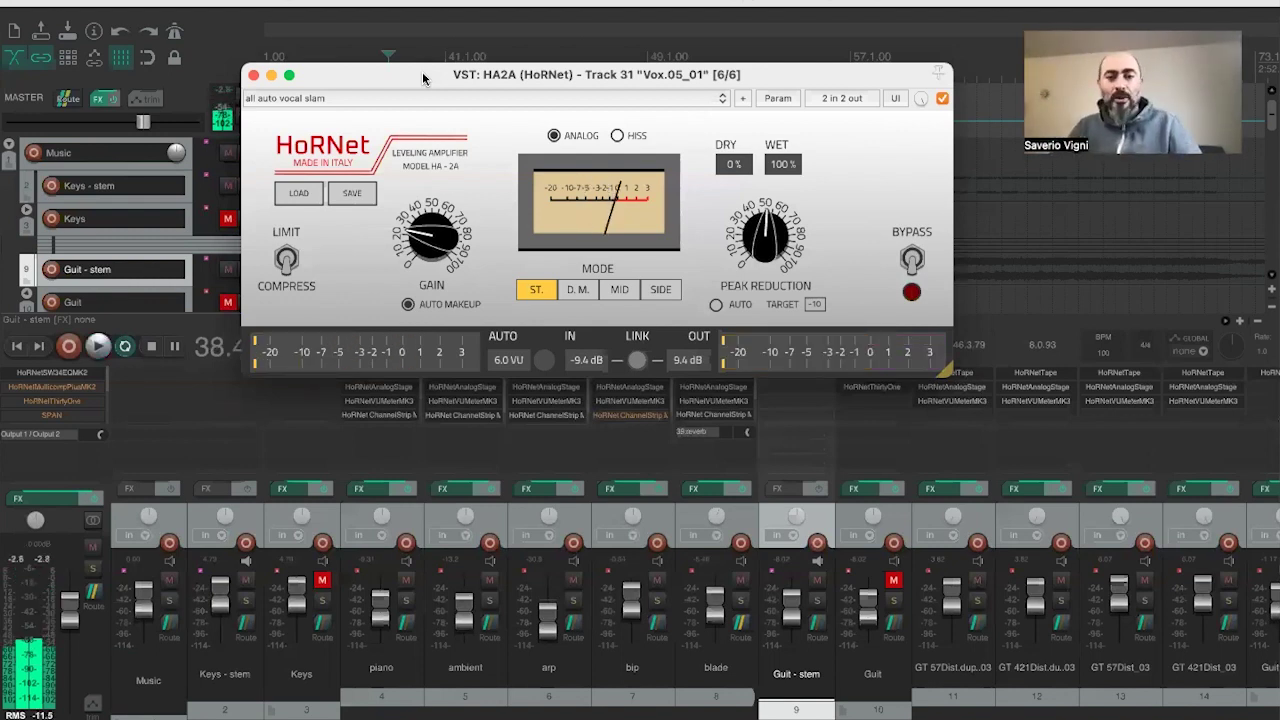
- Bypass the HA2A plug-in on the Vox.05_01 track and move its window clear of the mixer
left_click(940, 100)
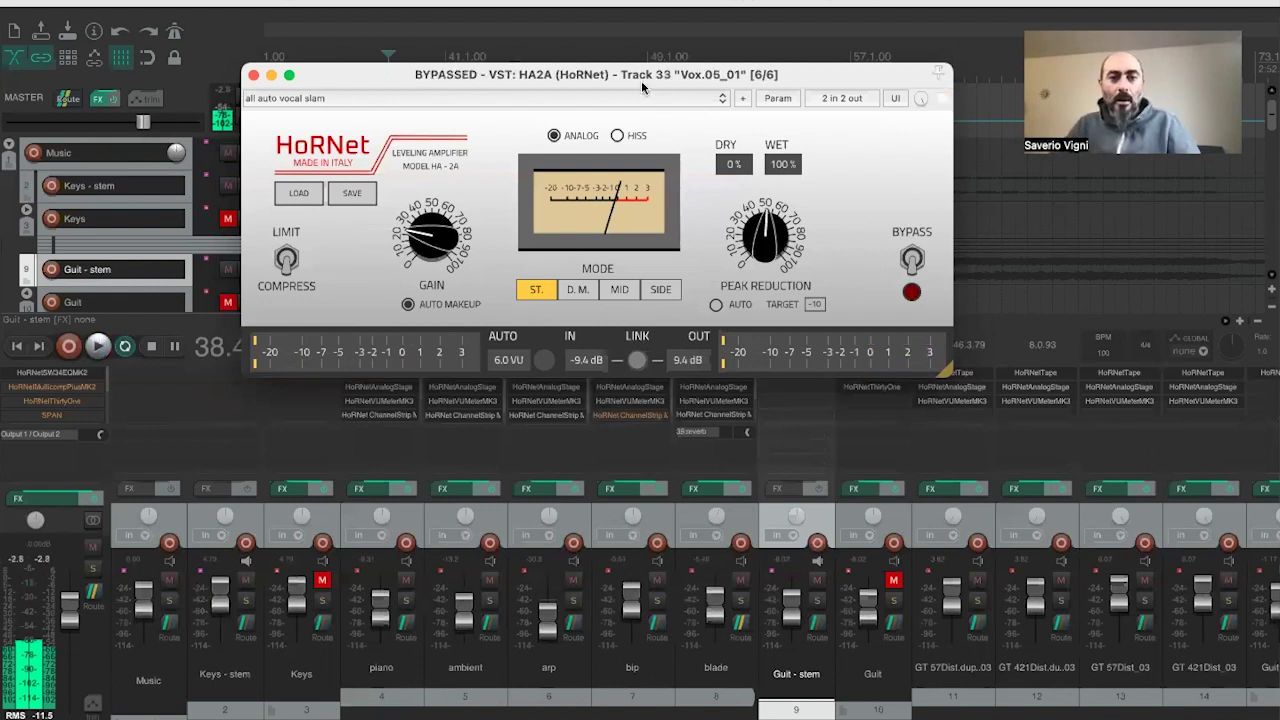
left_click_drag(644, 78, 648, 108)
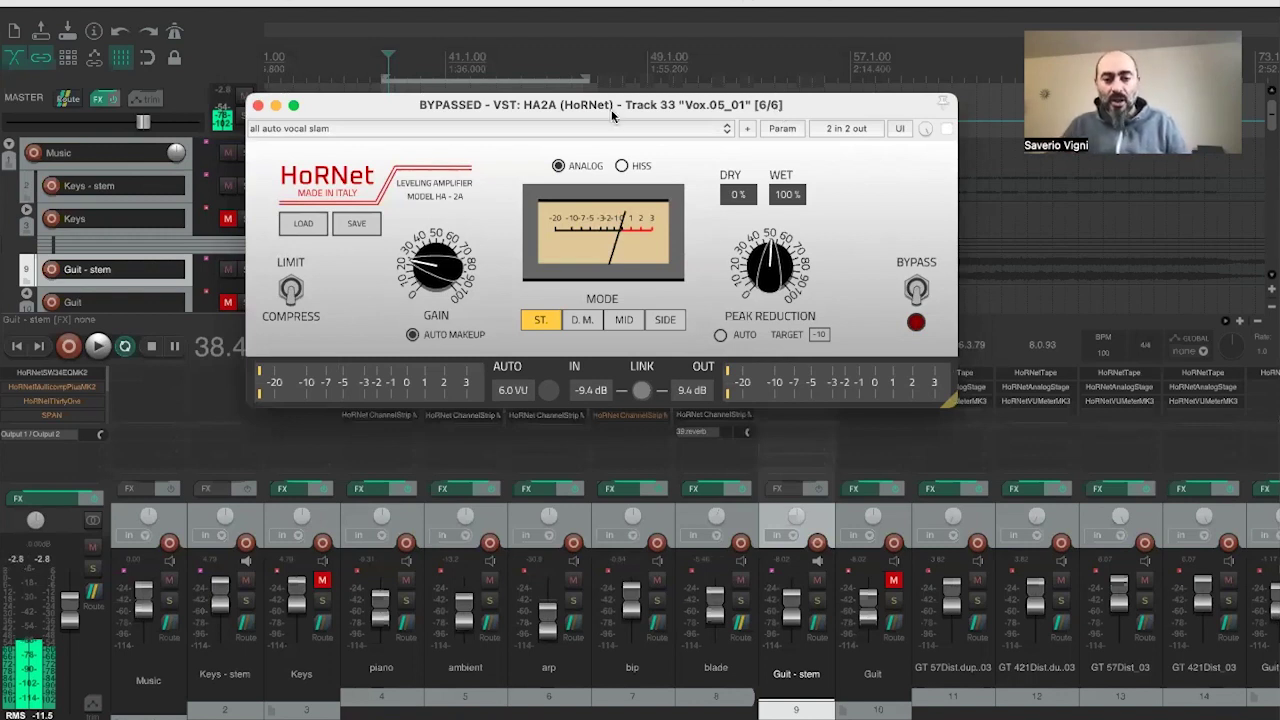
left_click_drag(613, 117, 444, 122)
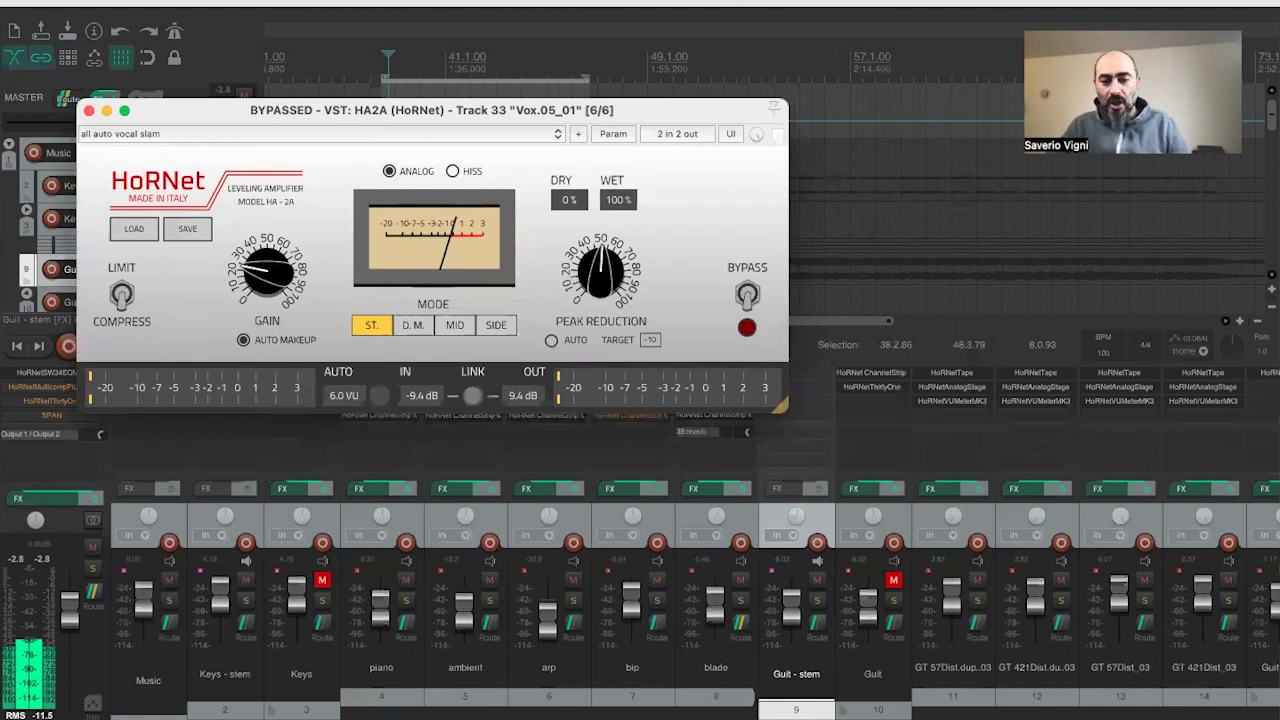
- Locate the HA2A insert on the Vox.05_01 mixer channel and audition the soloed vocal with the plug-in bypassed
scroll(640, 590, "right", 8)
scroll(694, 590, "right", 2)
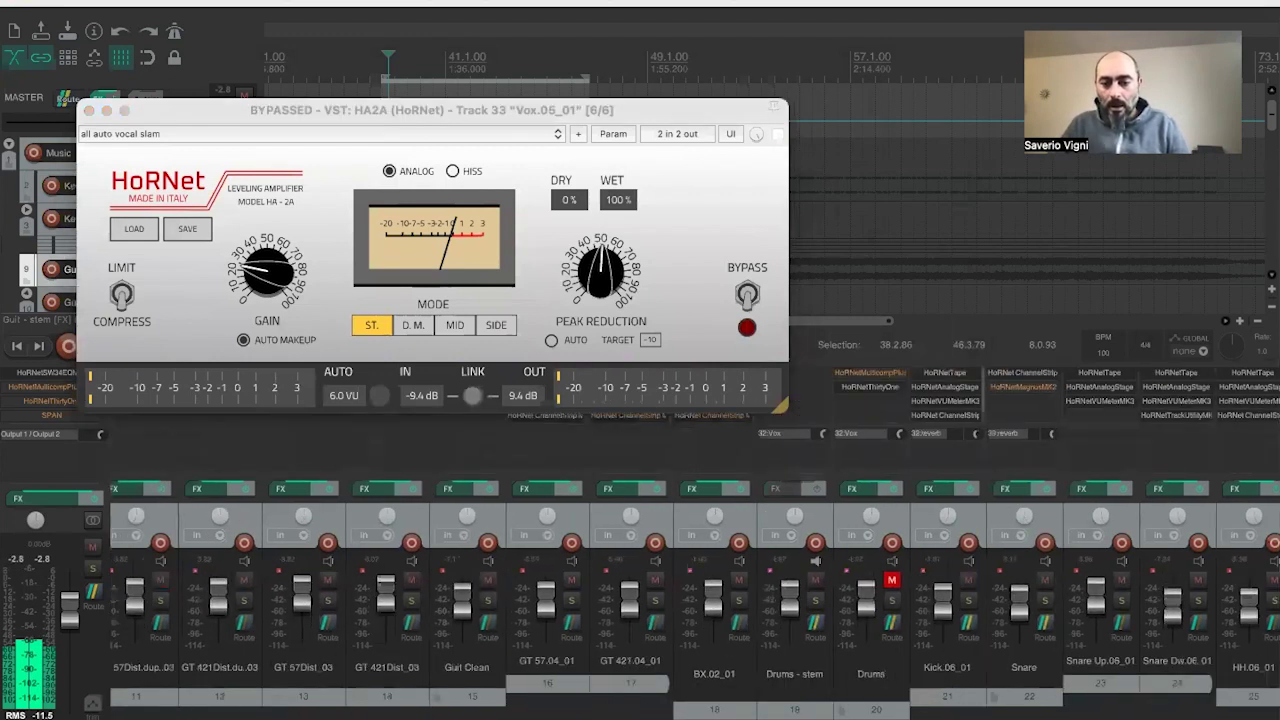
scroll(640, 590, "right", 9)
scroll(850, 380, "right", 2)
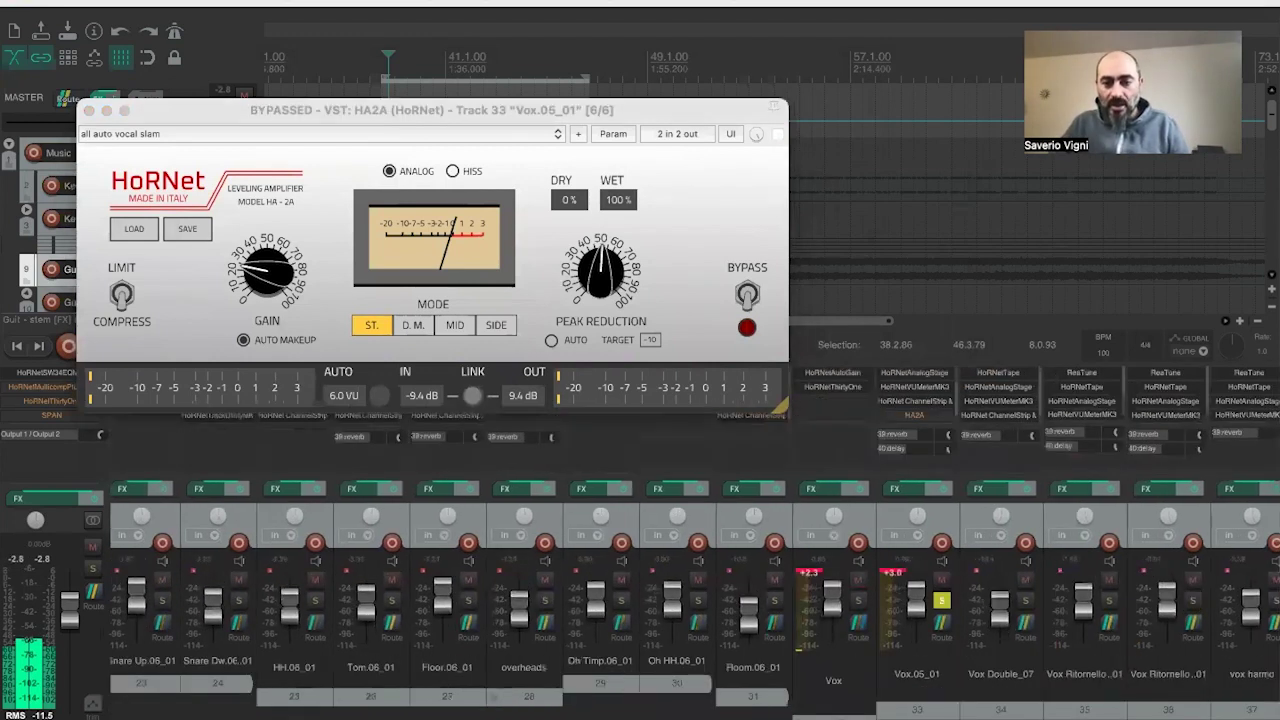
scroll(850, 380, "right", 2)
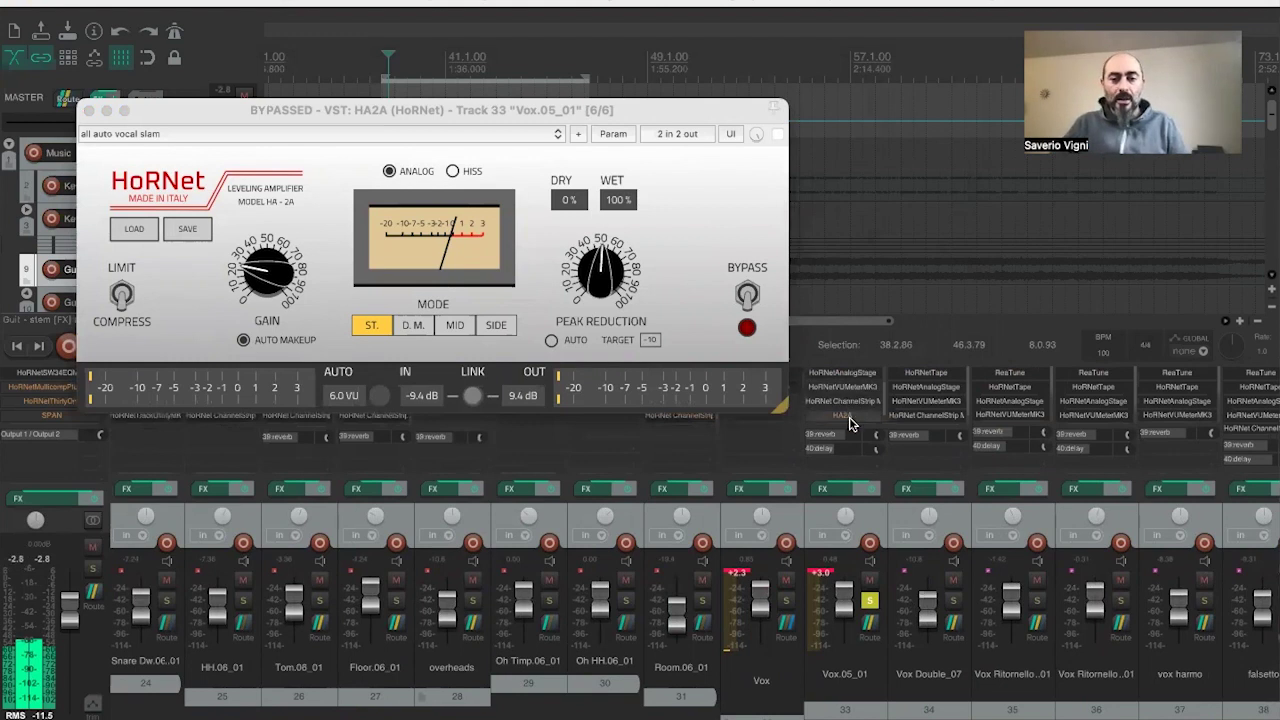
scroll(850, 423, "down", 1)
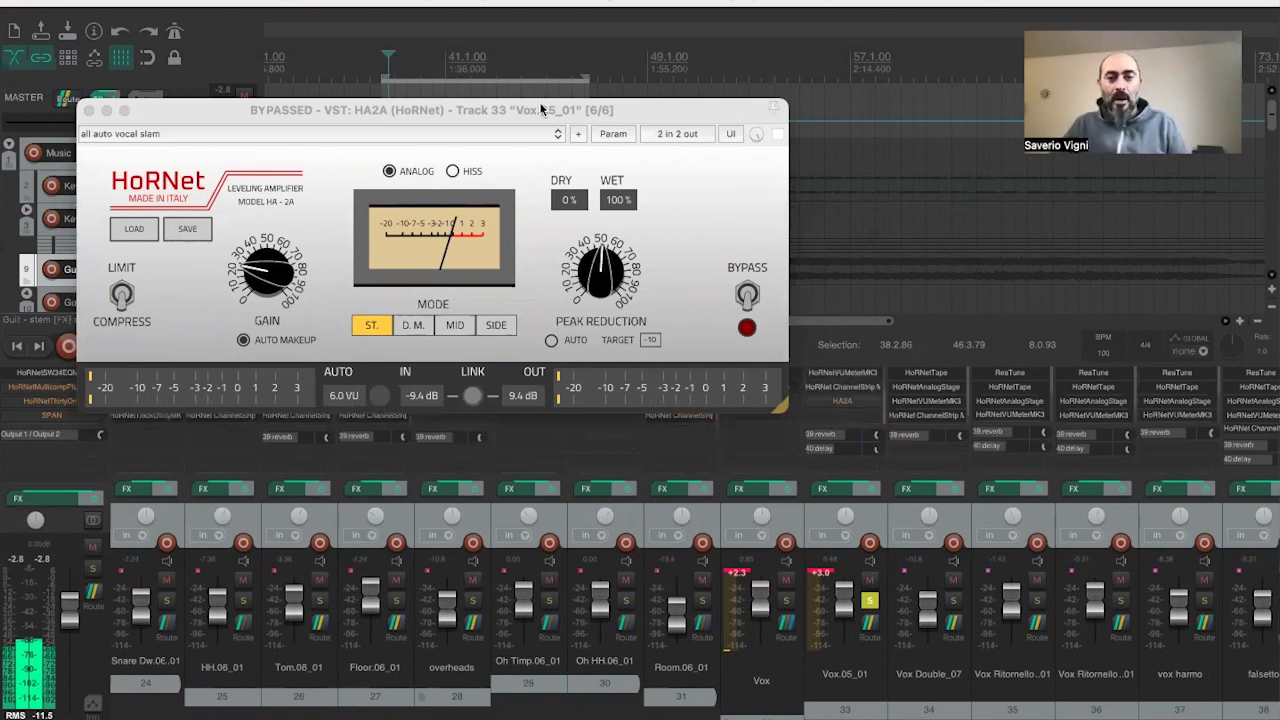
left_click(565, 113)
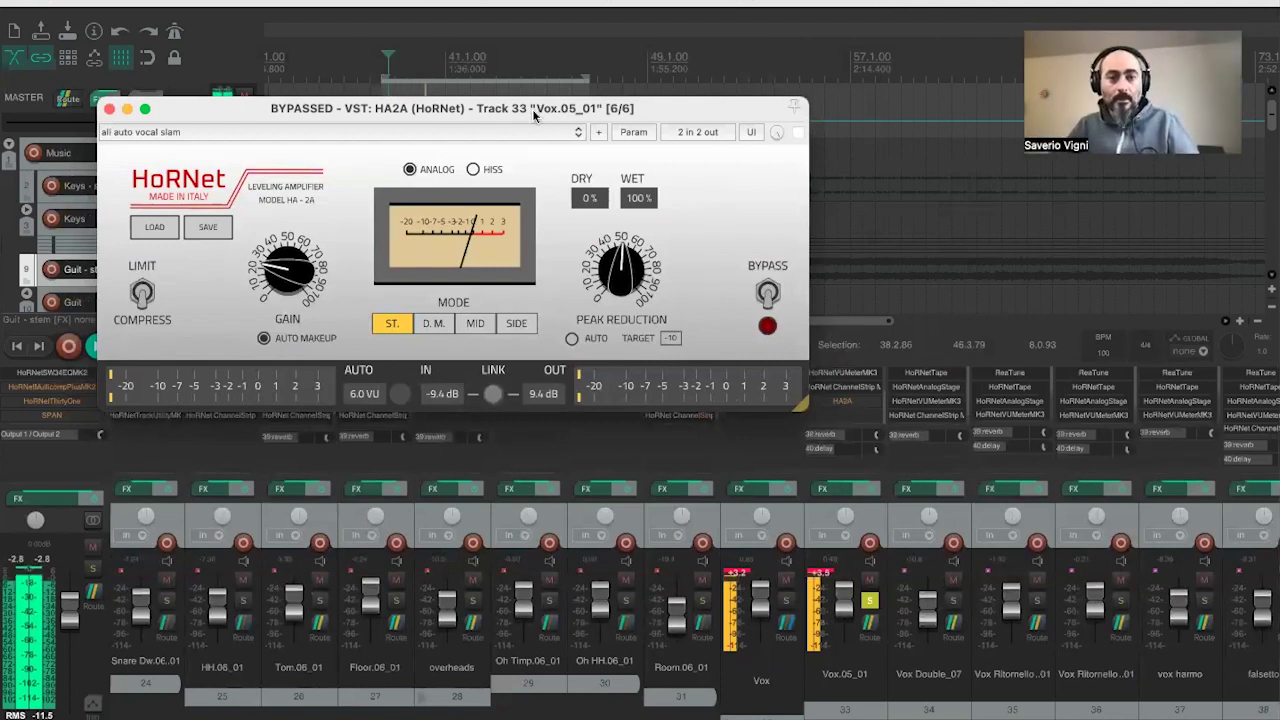
left_click_drag(534, 114, 608, 192)
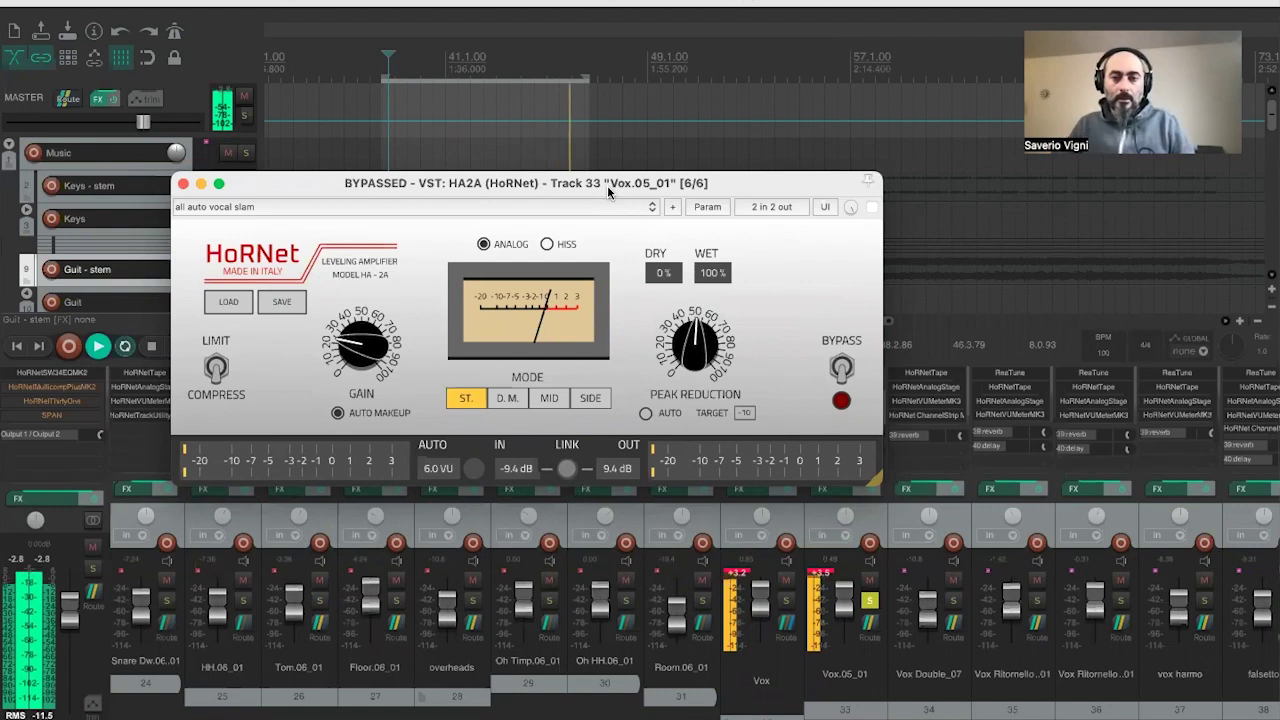
key("space")
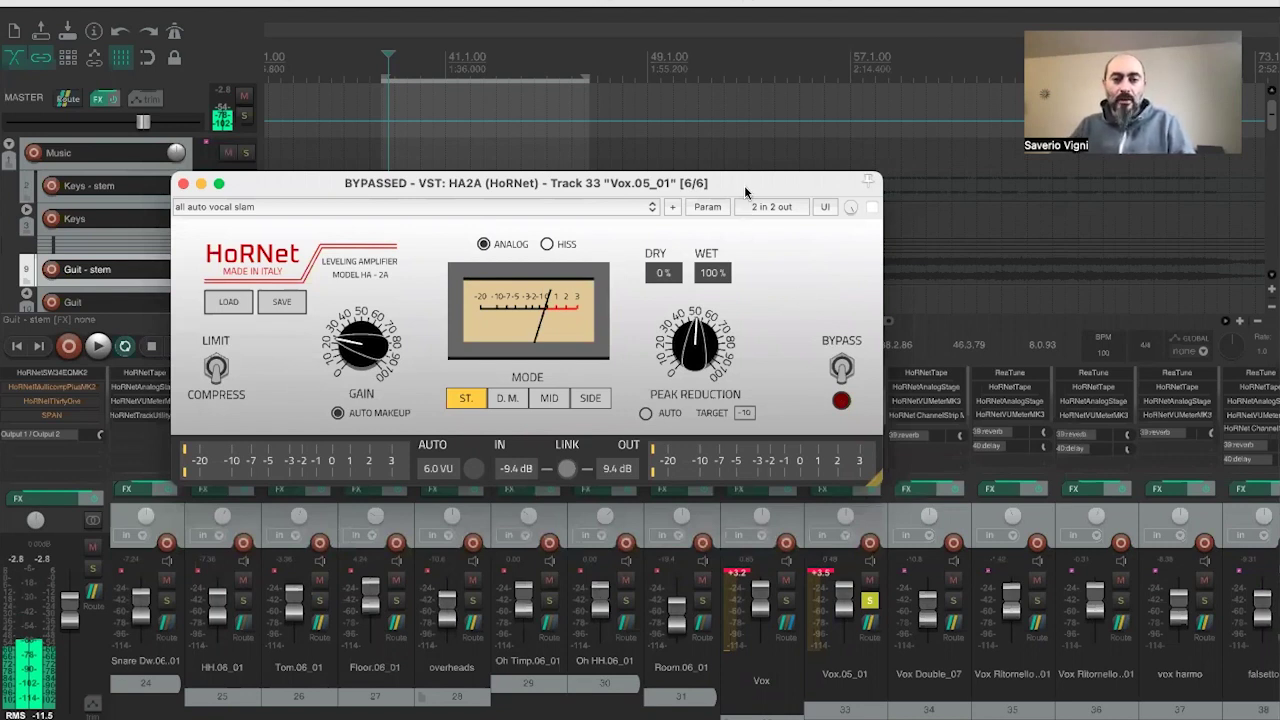
- Re-enable the HA2A on the vocal and load its "all auto normal compression" preset
left_click_drag(759, 181, 767, 174)
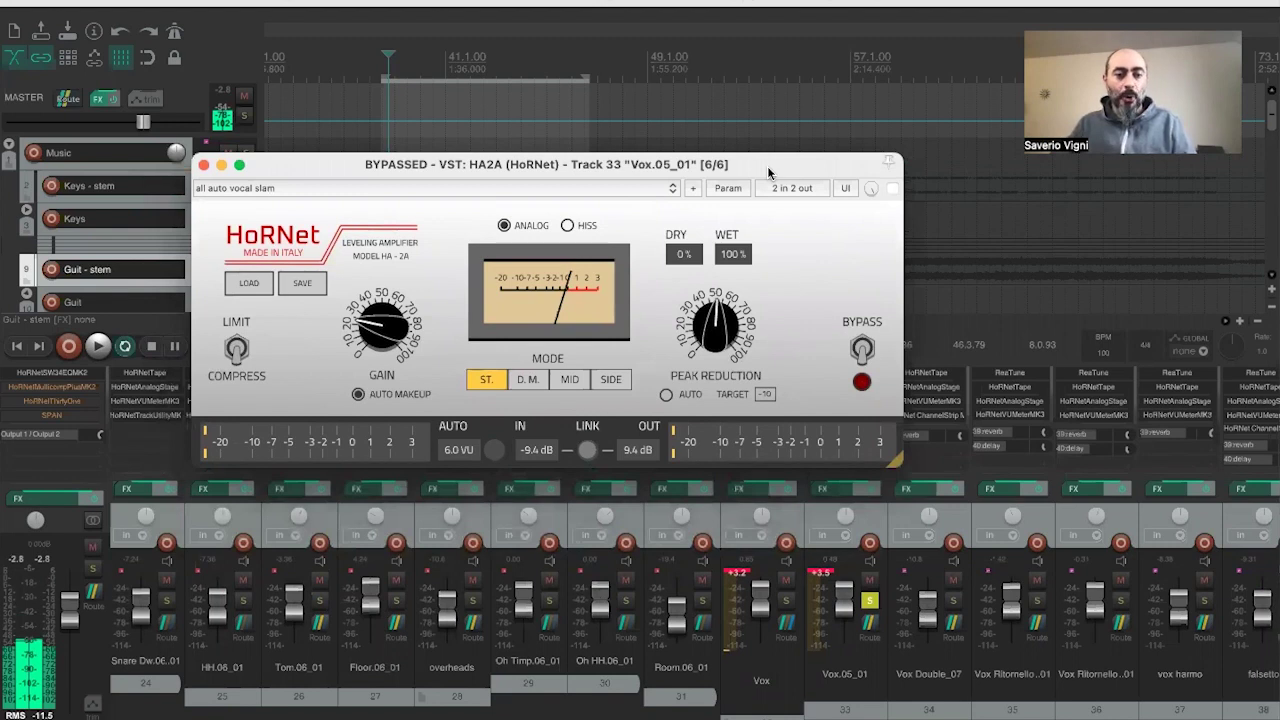
left_click(892, 188)
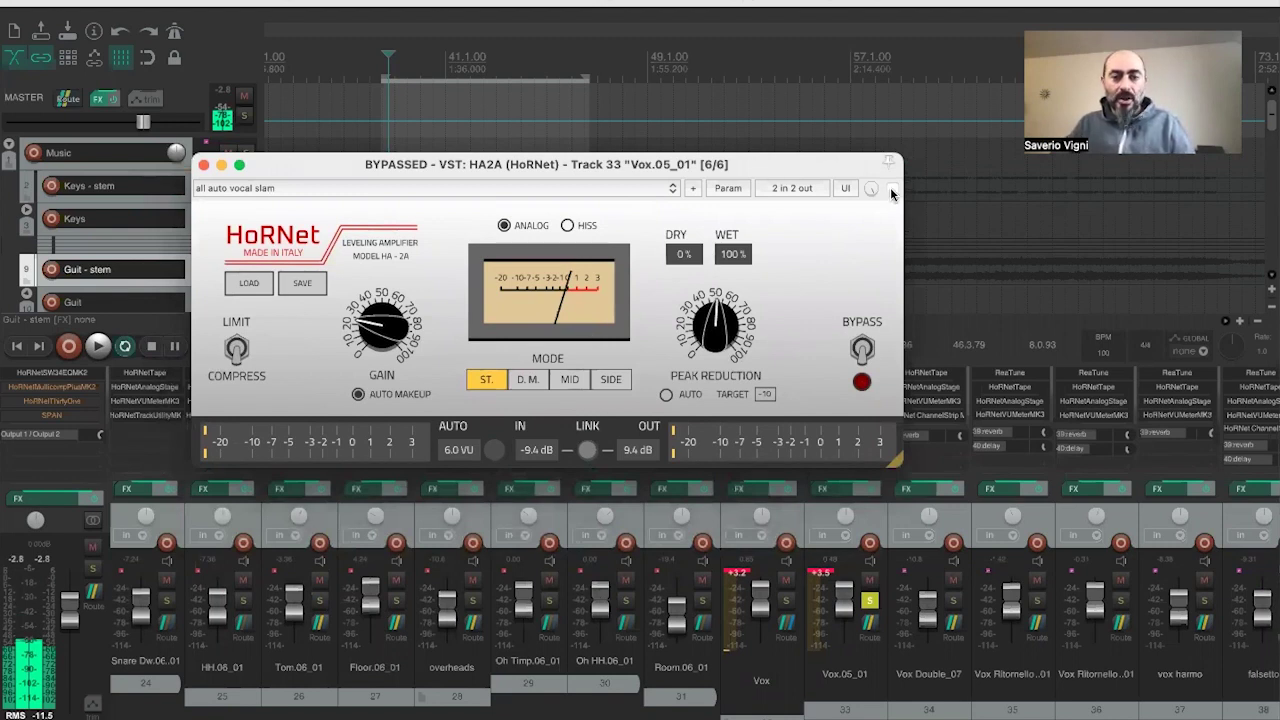
left_click(249, 284)
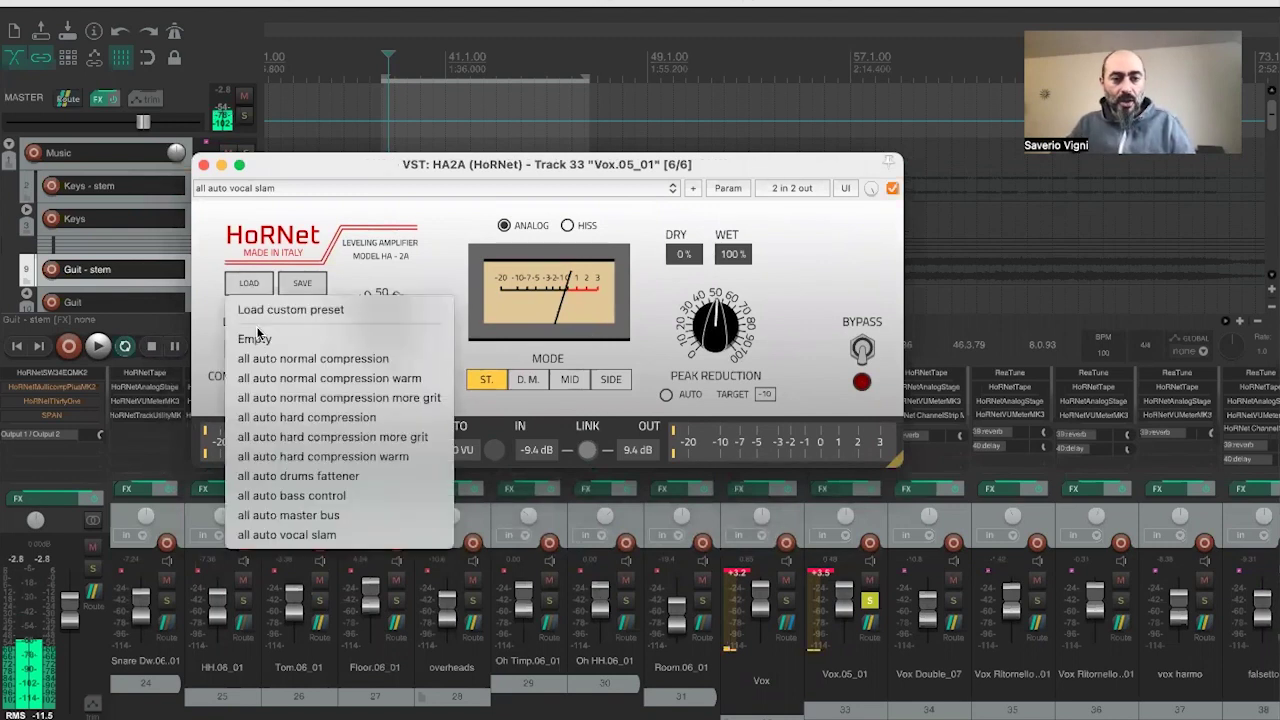
left_click(265, 360)
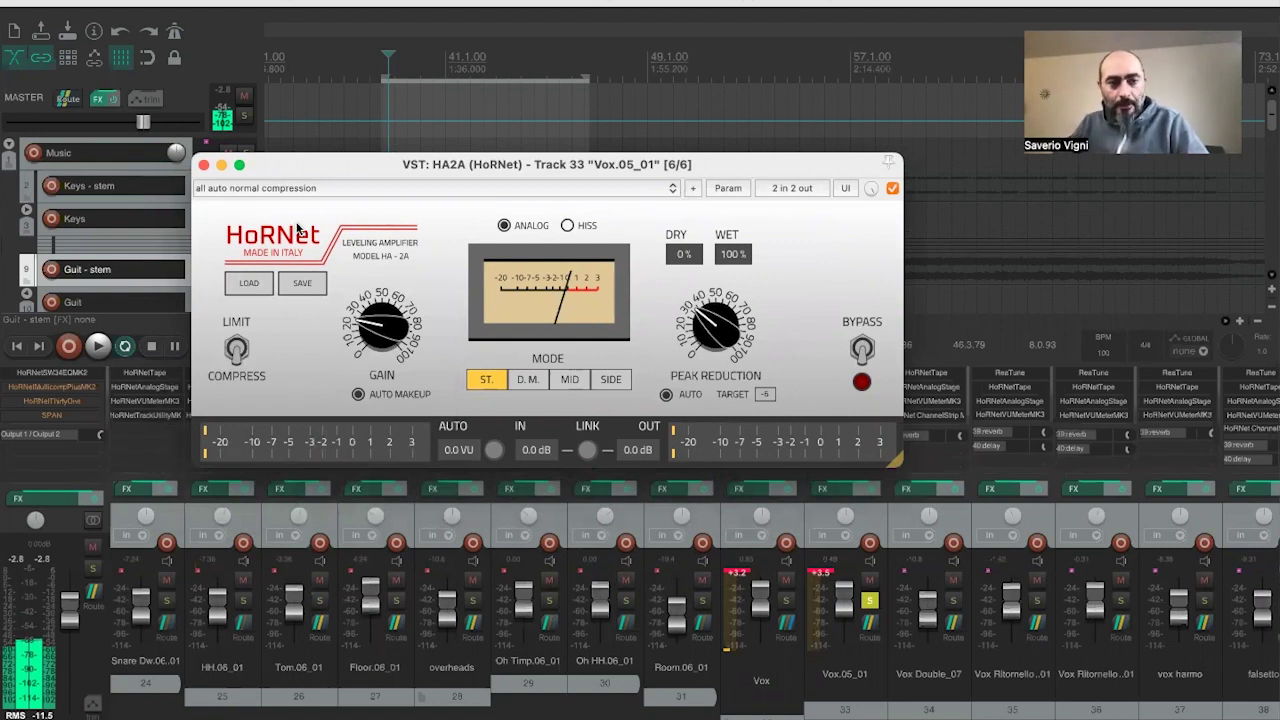
left_click(242, 287)
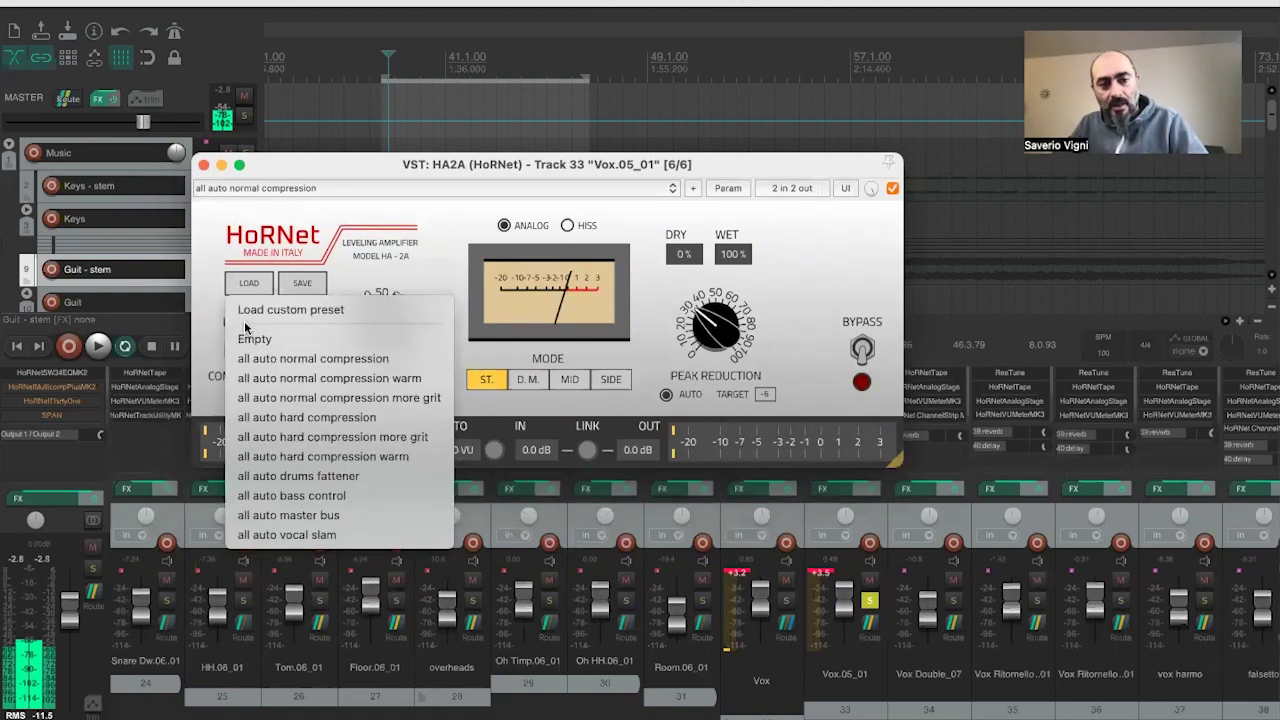
left_click(252, 360)
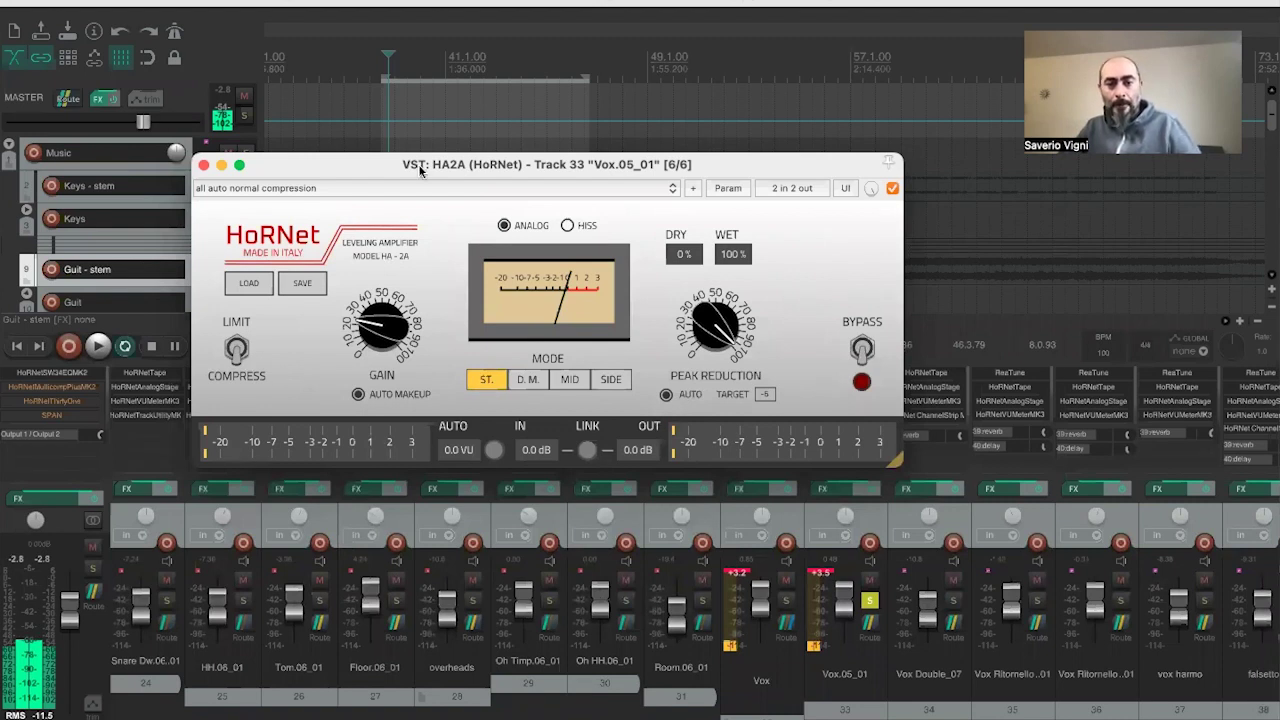
- Play the soloed vocal through the HA2A to audition the normal compression preset
key("space")
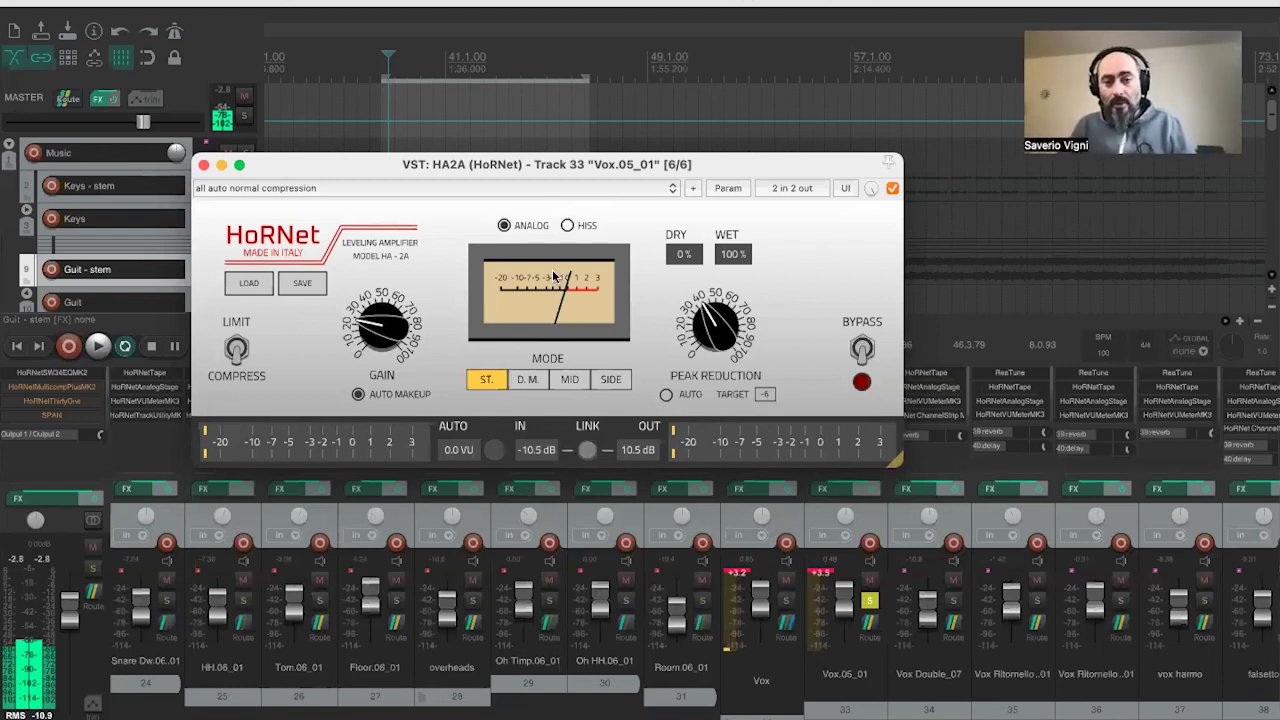
key("space")
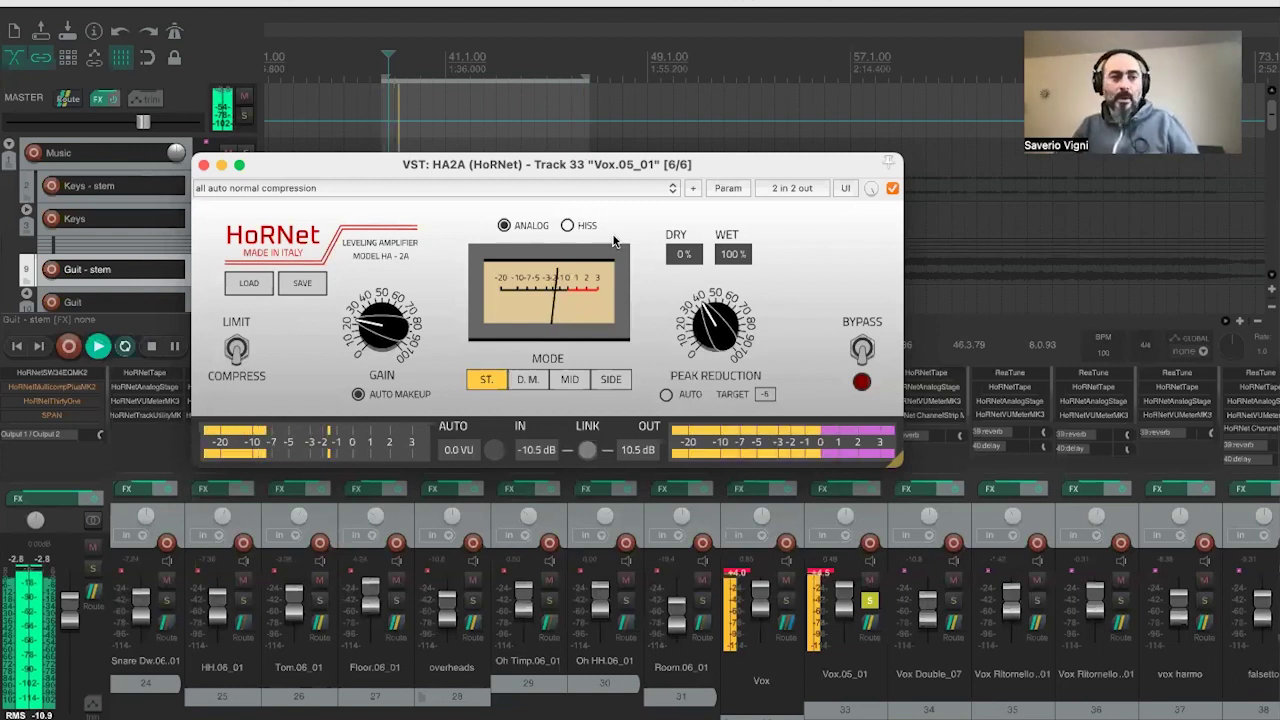
key("space")
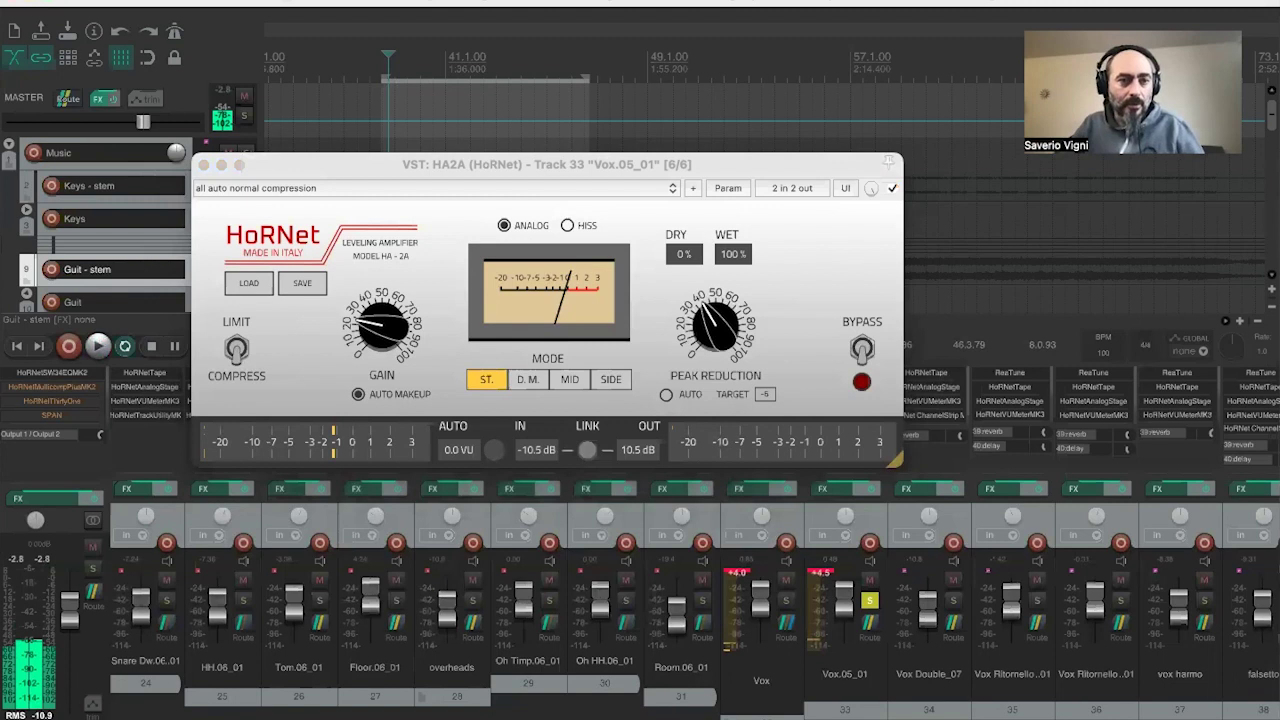
- Try a requested block size of 512 for the audio device and play the vocal to test it
left_click(70, 1)
key("super+comma")
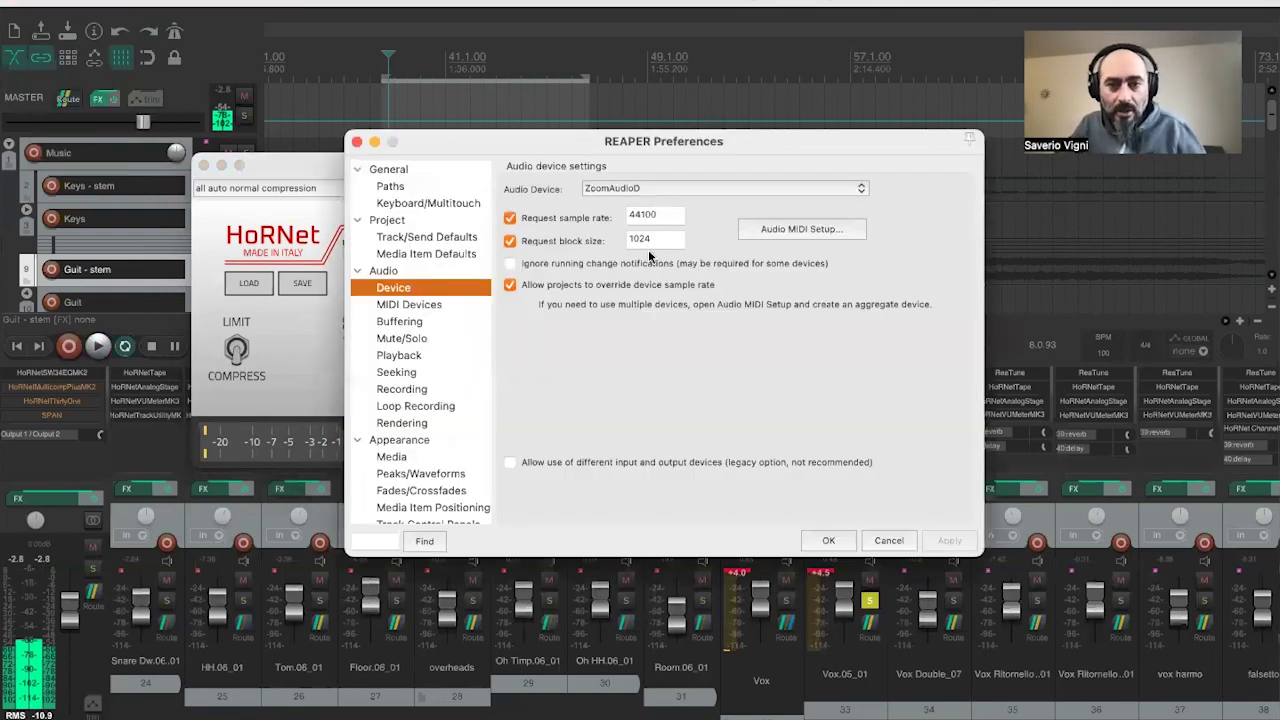
double_click(651, 241)
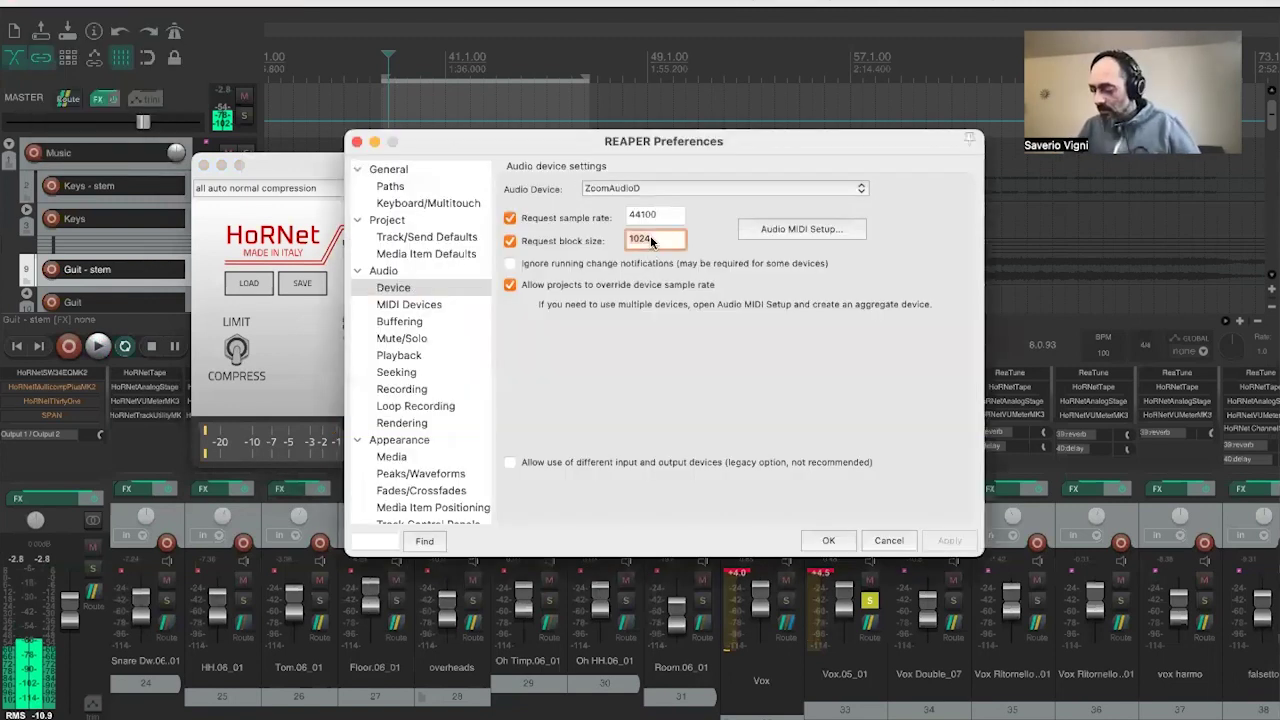
type("512")
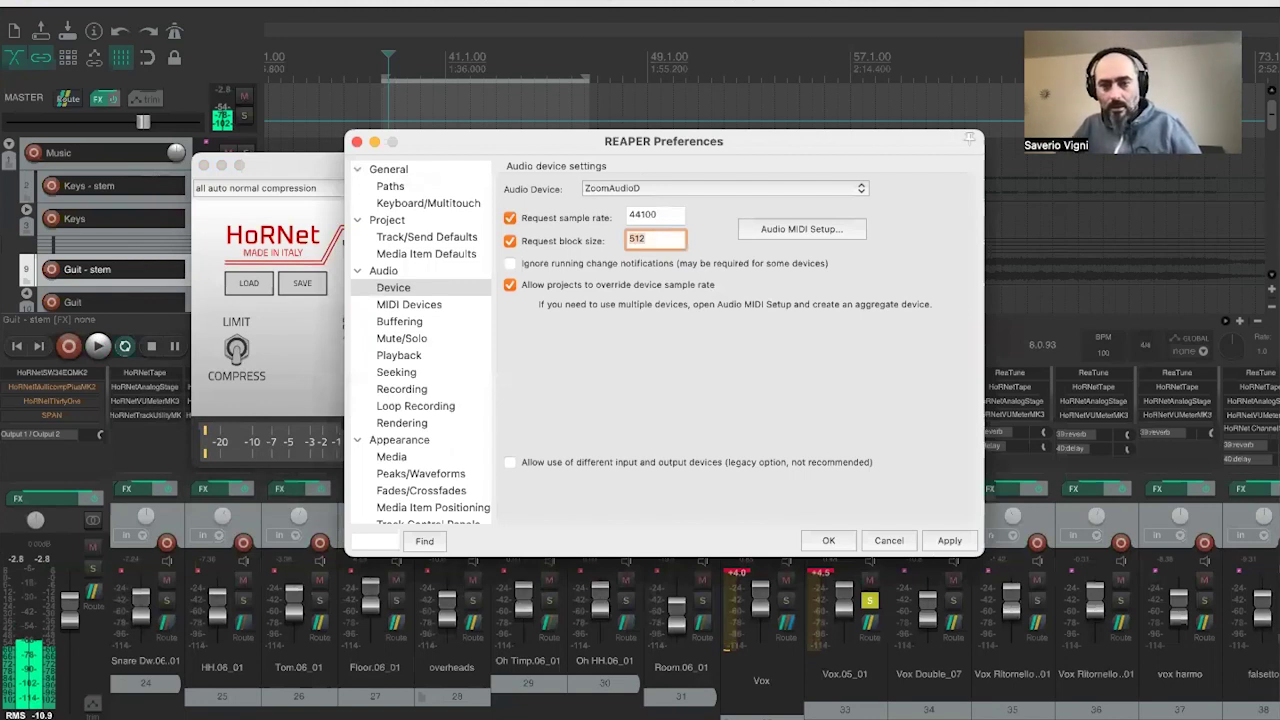
left_click(829, 541)
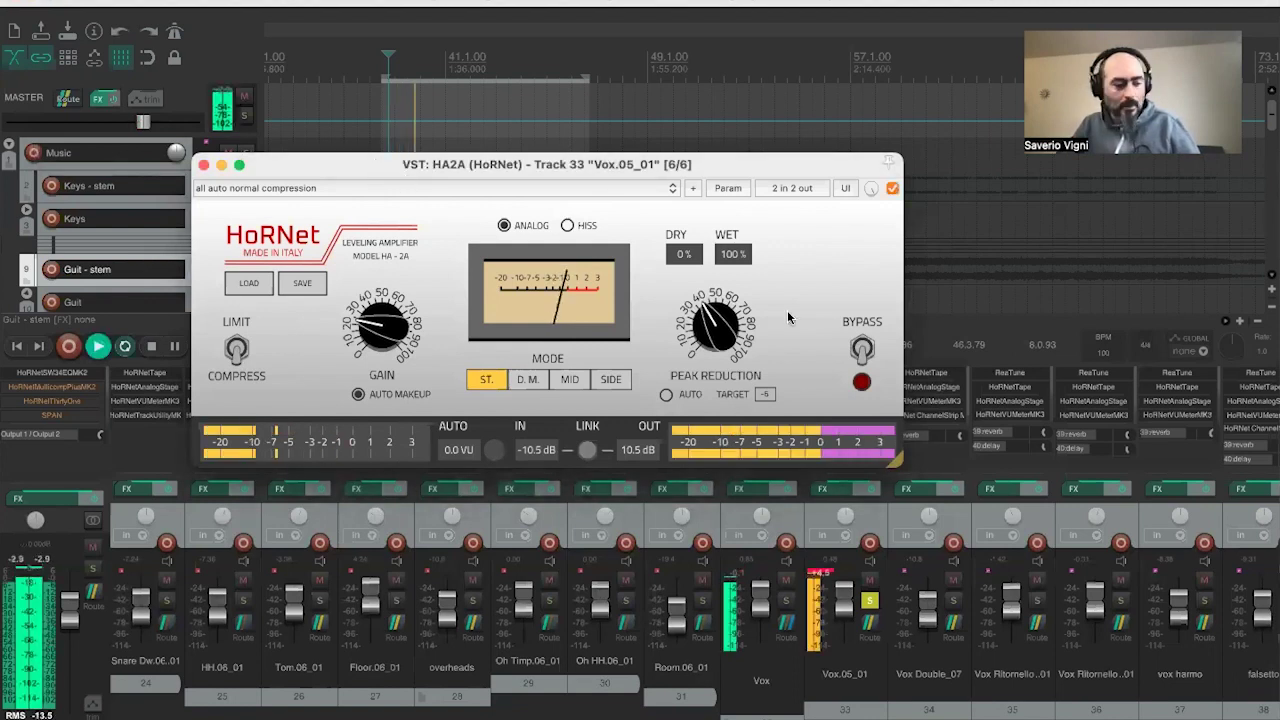
key("space")
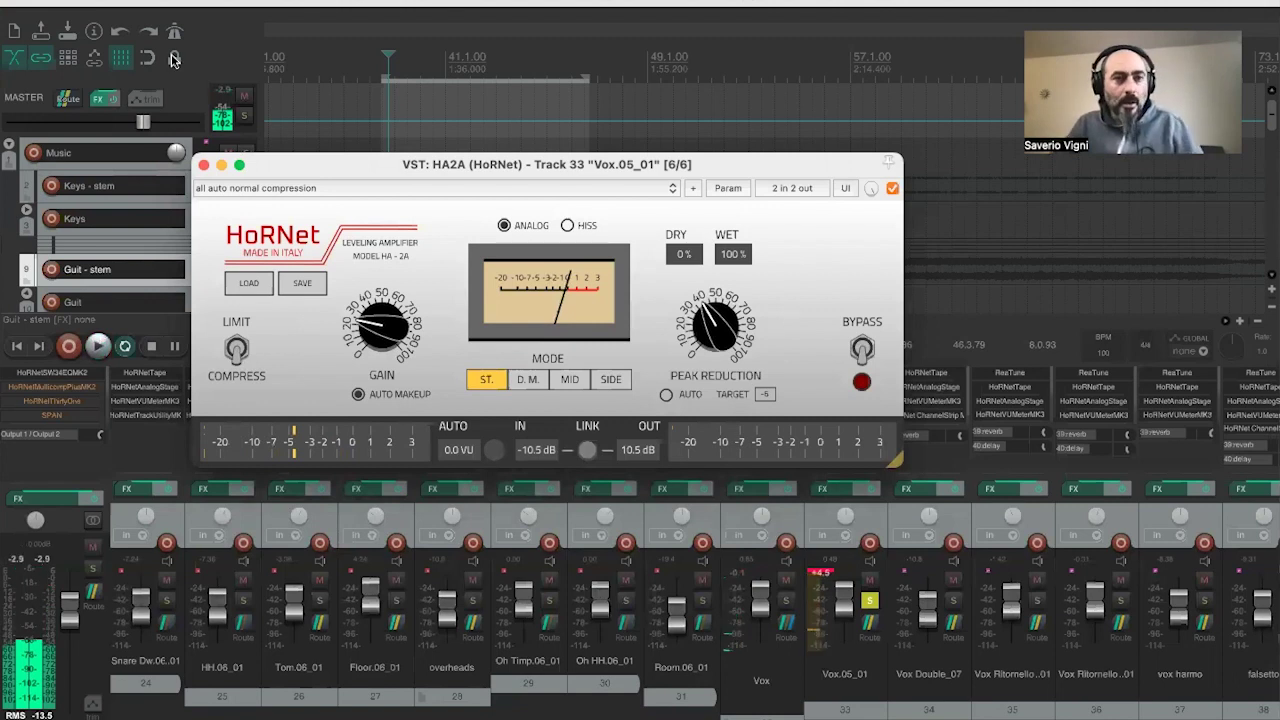
- Restore the audio device's requested block size to 1024
left_click(40, 2)
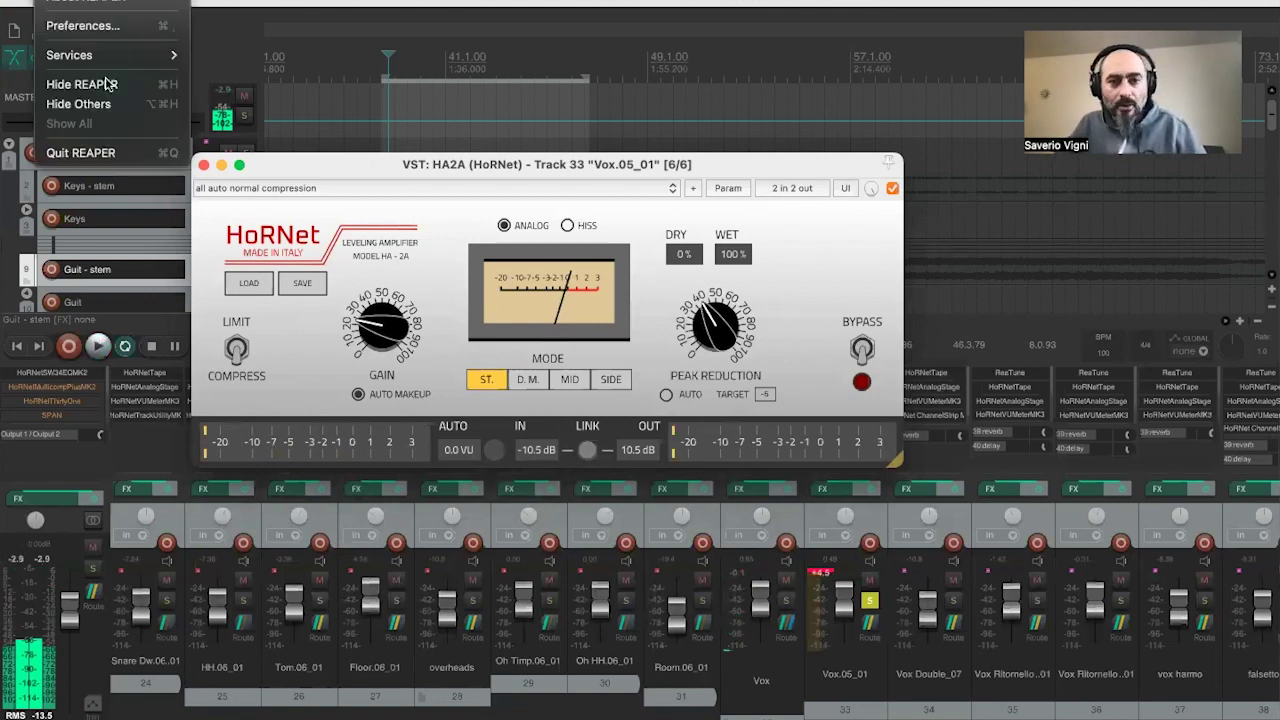
key("super+comma")
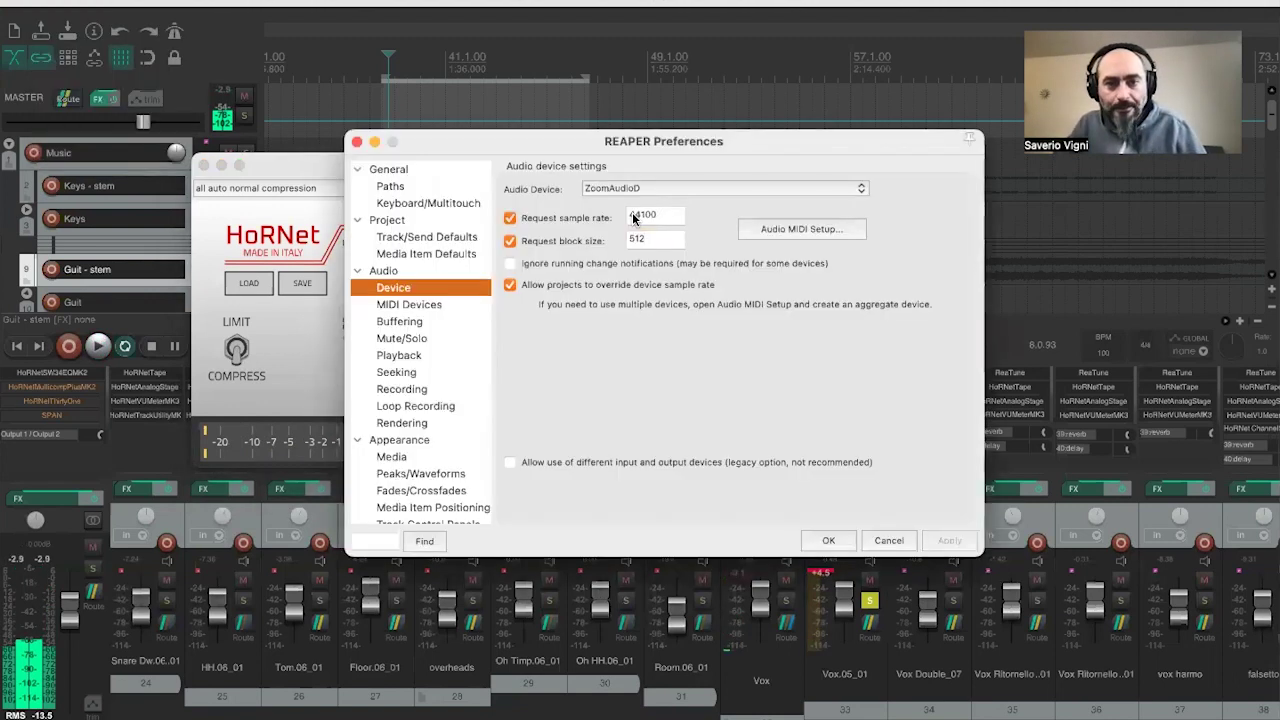
left_click(643, 240)
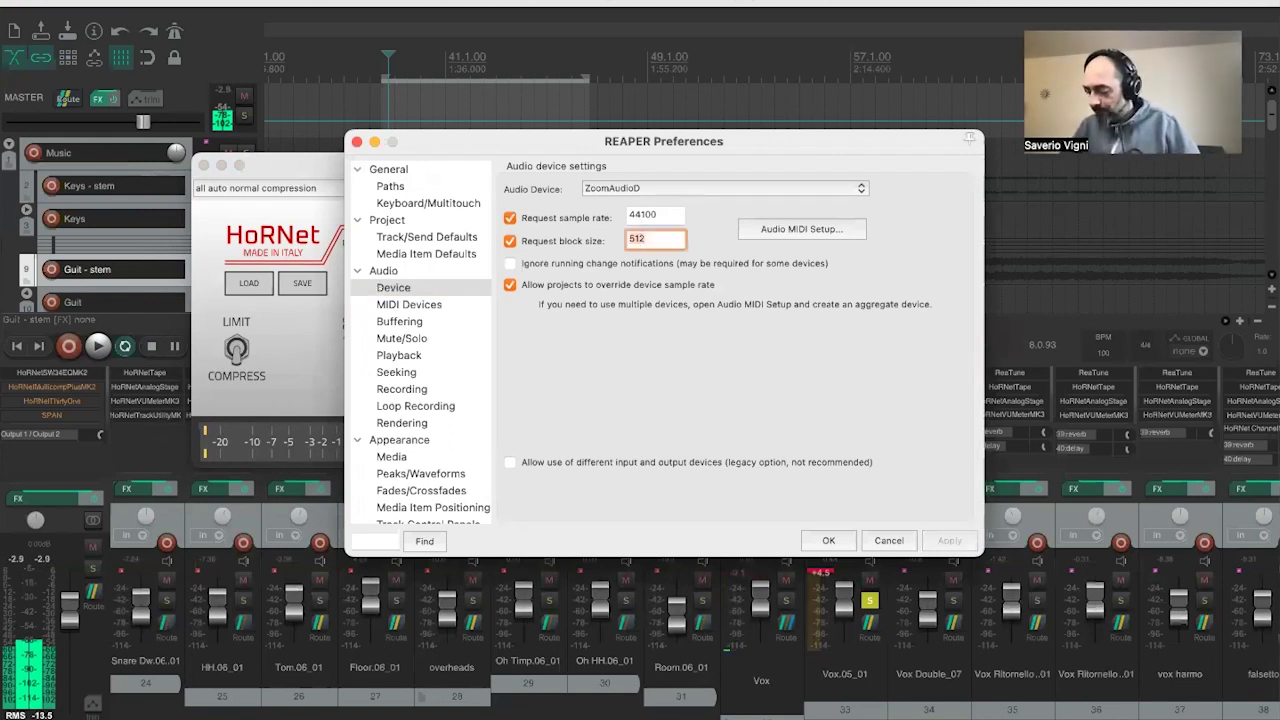
key("BackSpace")
type("1024")
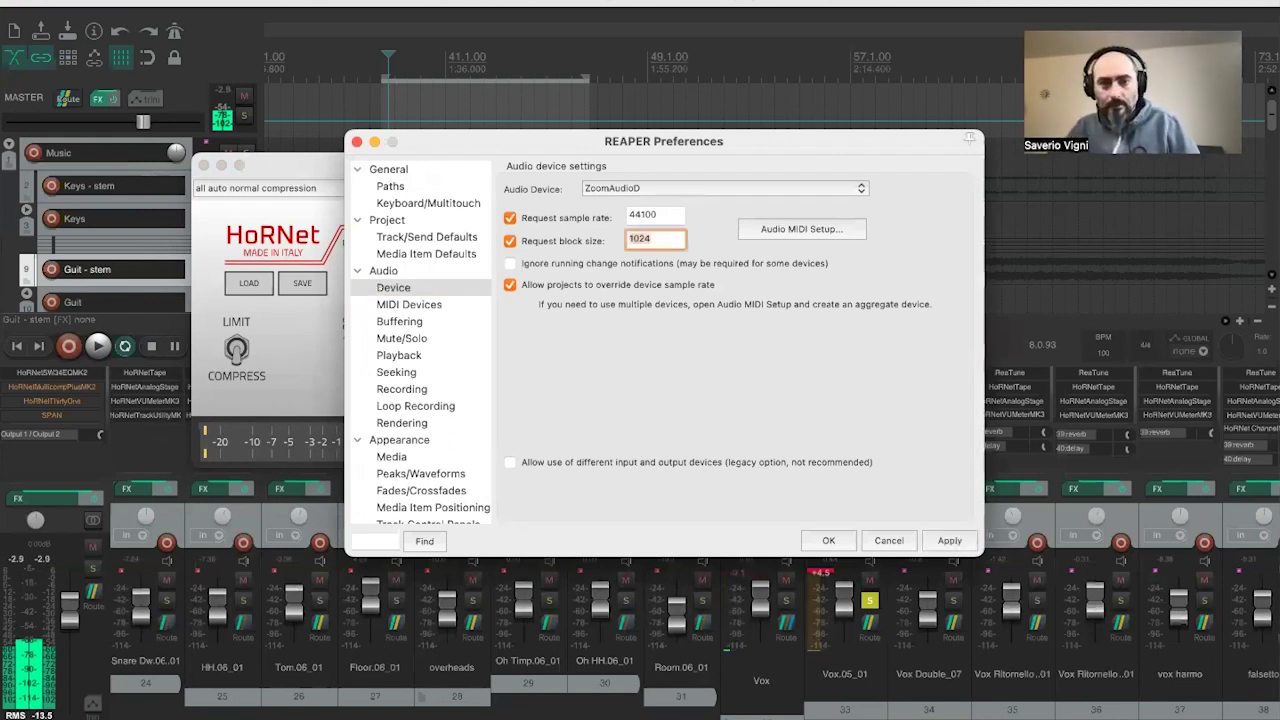
left_click(948, 548)
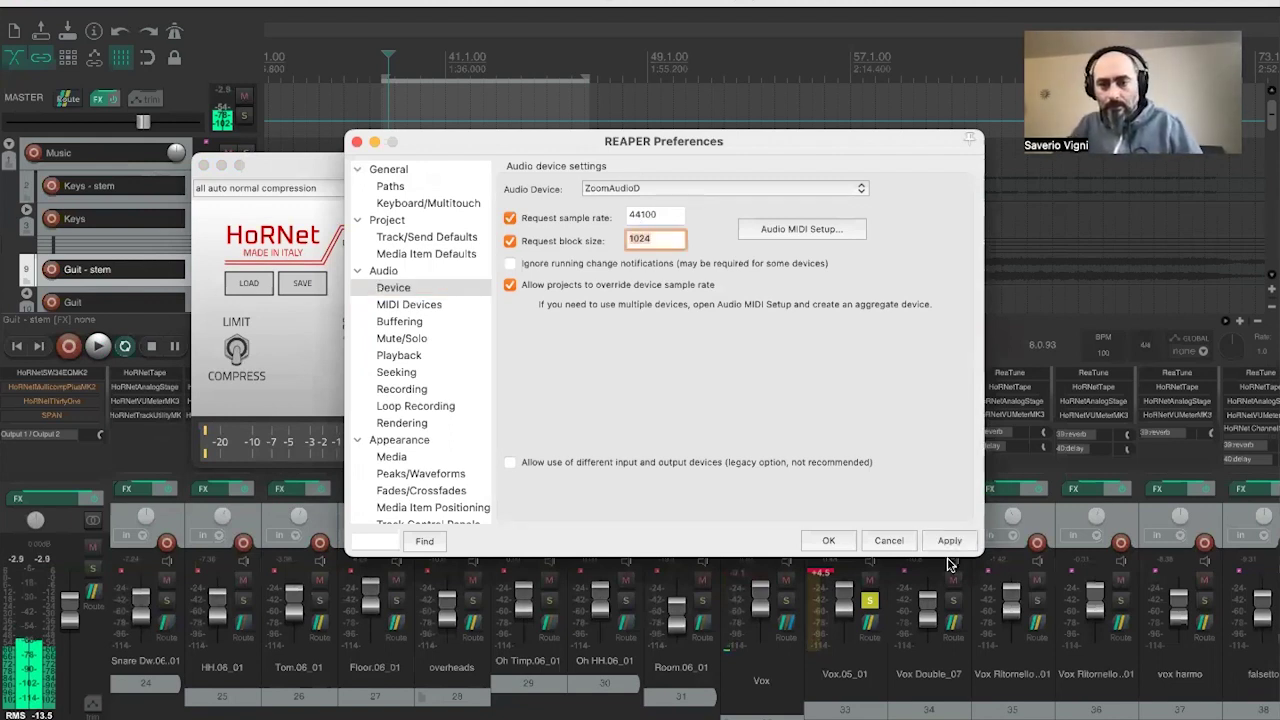
left_click(829, 541)
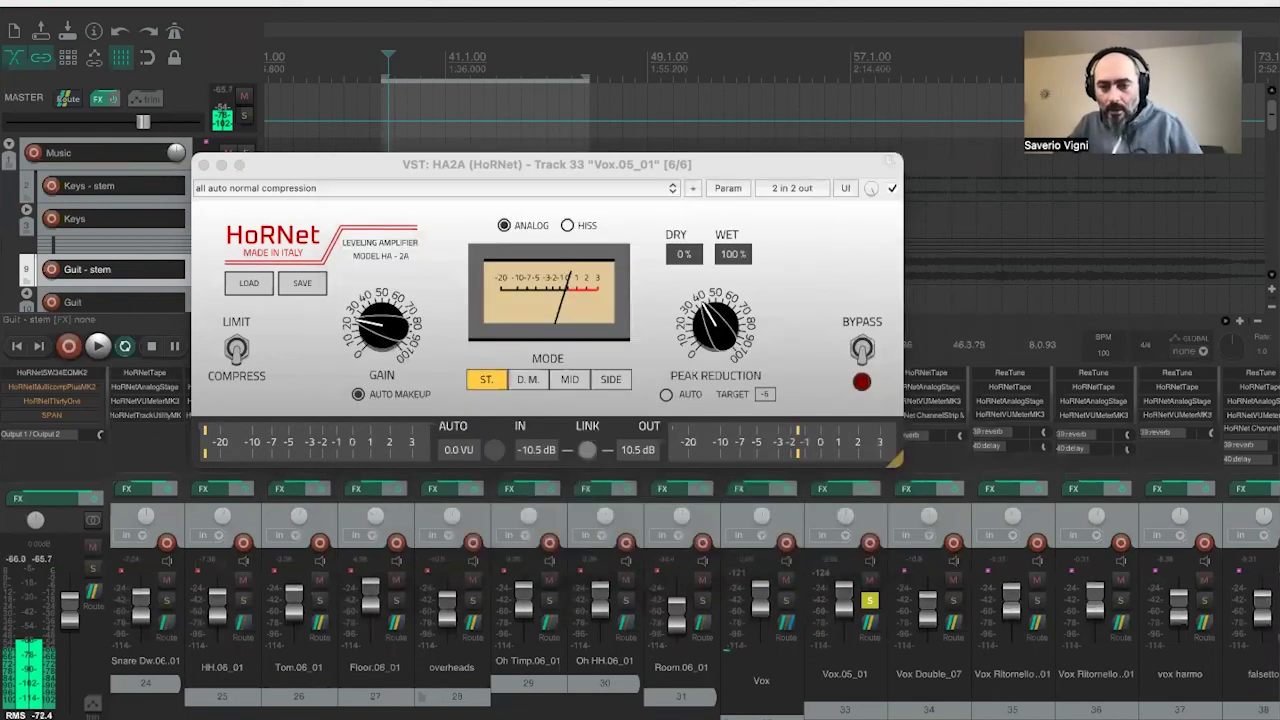
- Examine the mixer channels from the keys and guitars through to the reverb and delay for their mute states
scroll(640, 600, "right", 2)
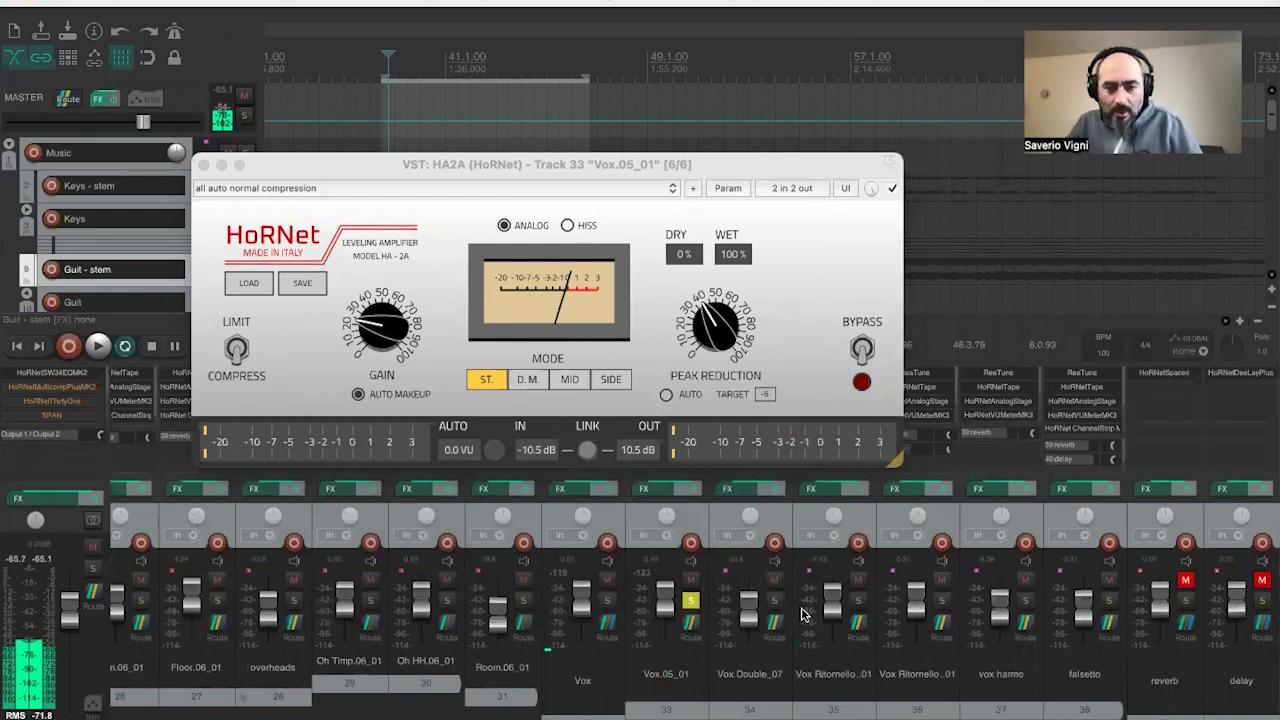
scroll(640, 600, "left", 5)
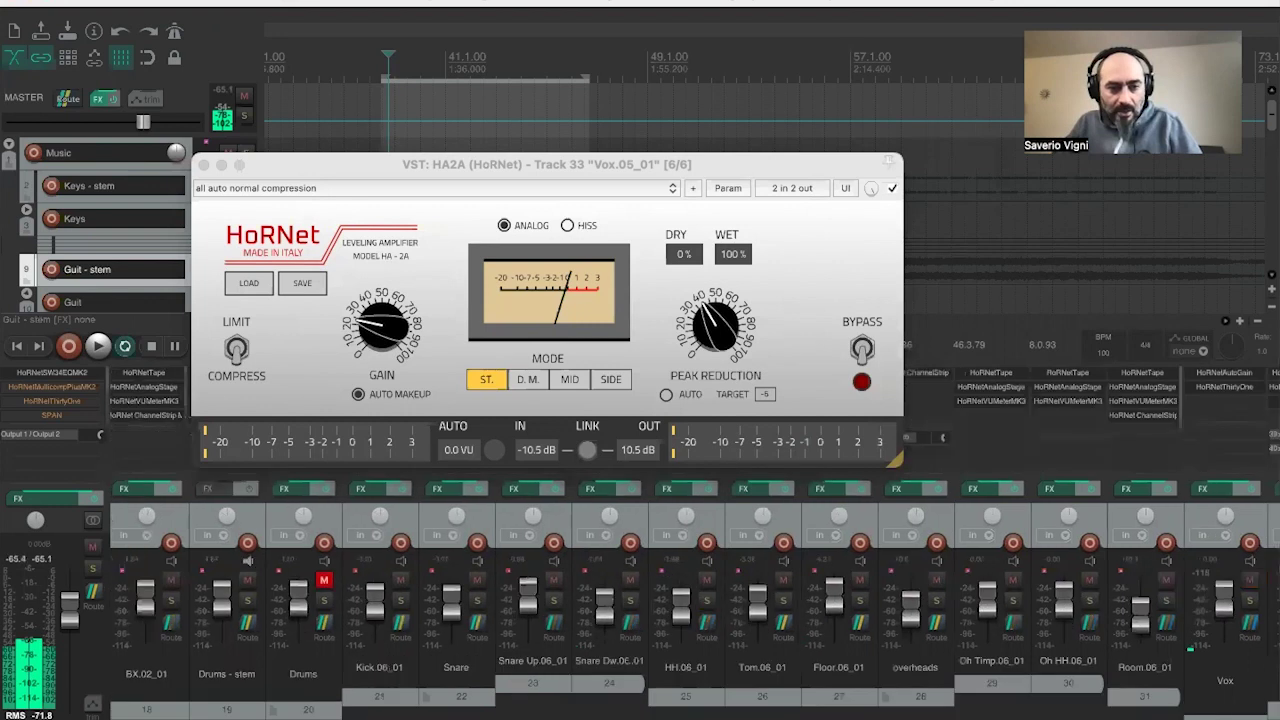
scroll(640, 600, "left", 3)
scroll(640, 600, "left", 5)
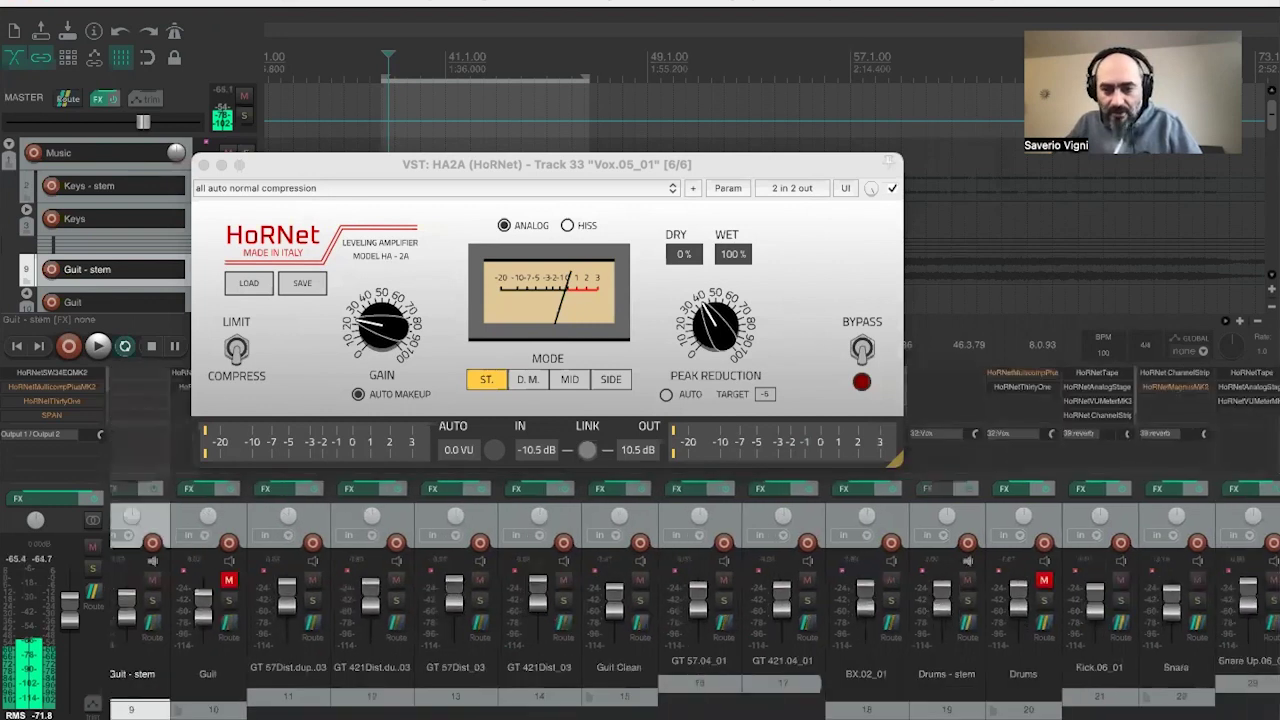
scroll(640, 600, "right", 1)
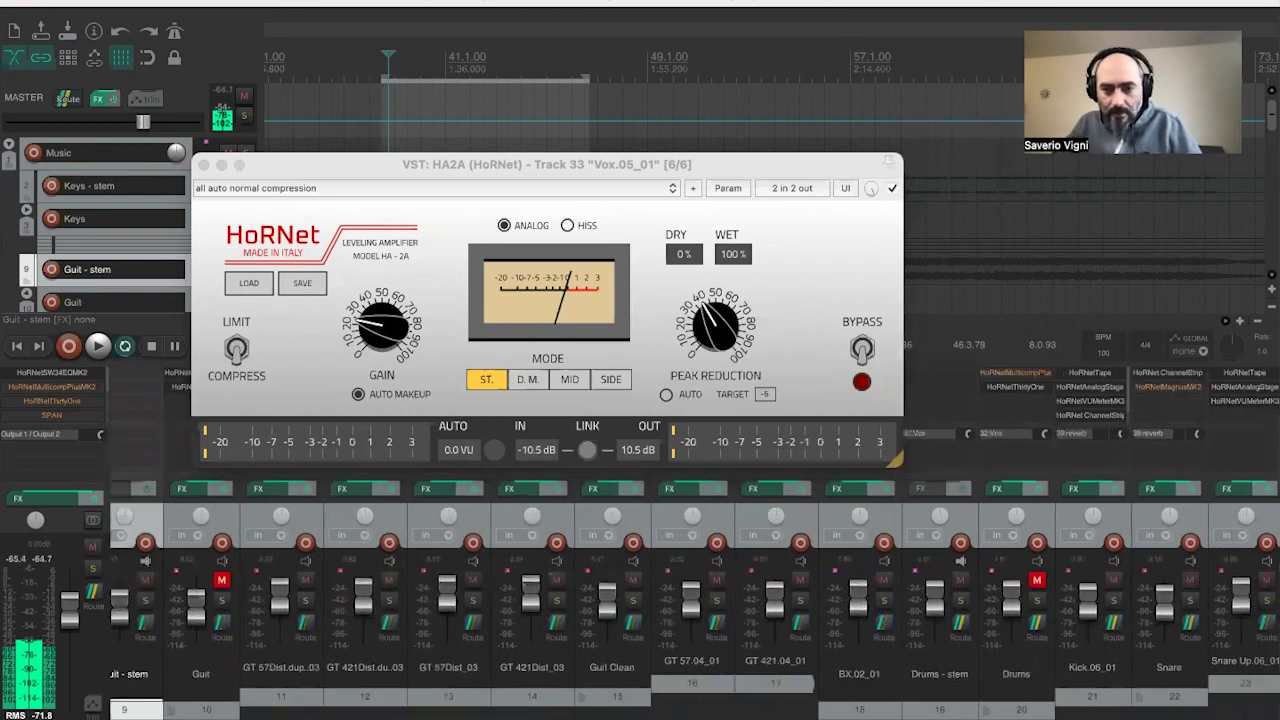
scroll(640, 600, "right", 1)
scroll(640, 600, "left", 5)
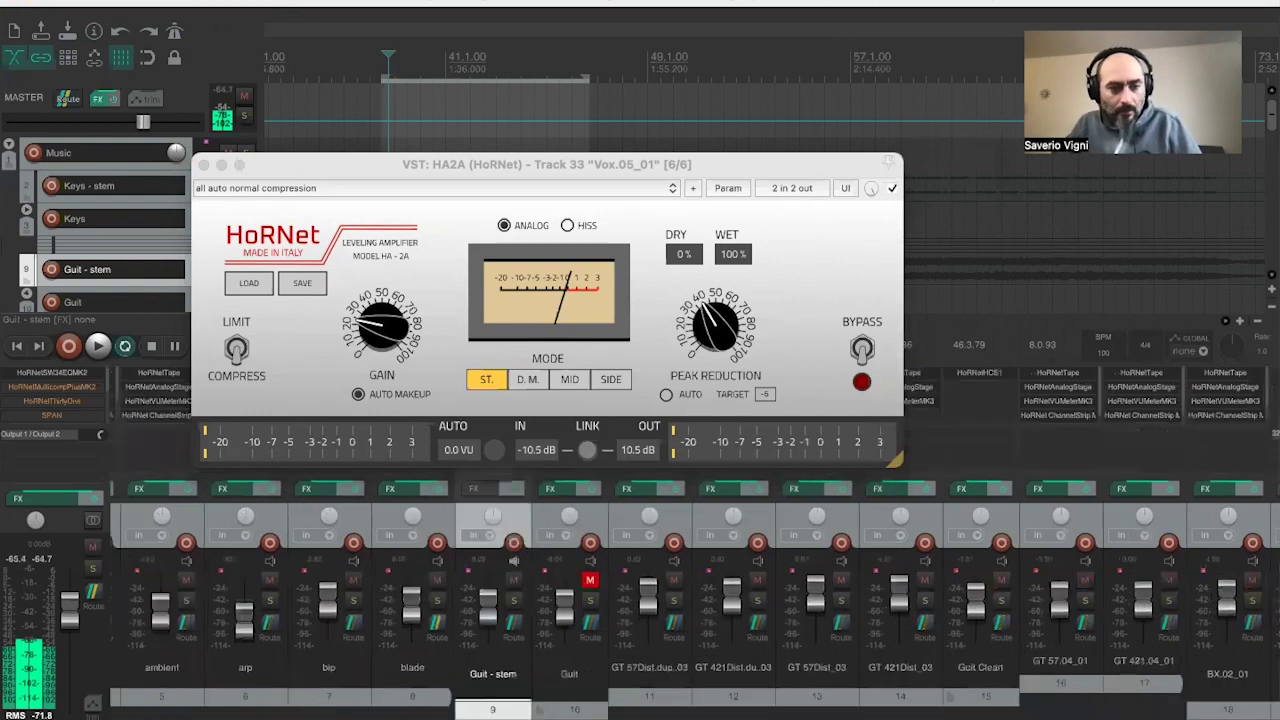
scroll(640, 600, "left", 4)
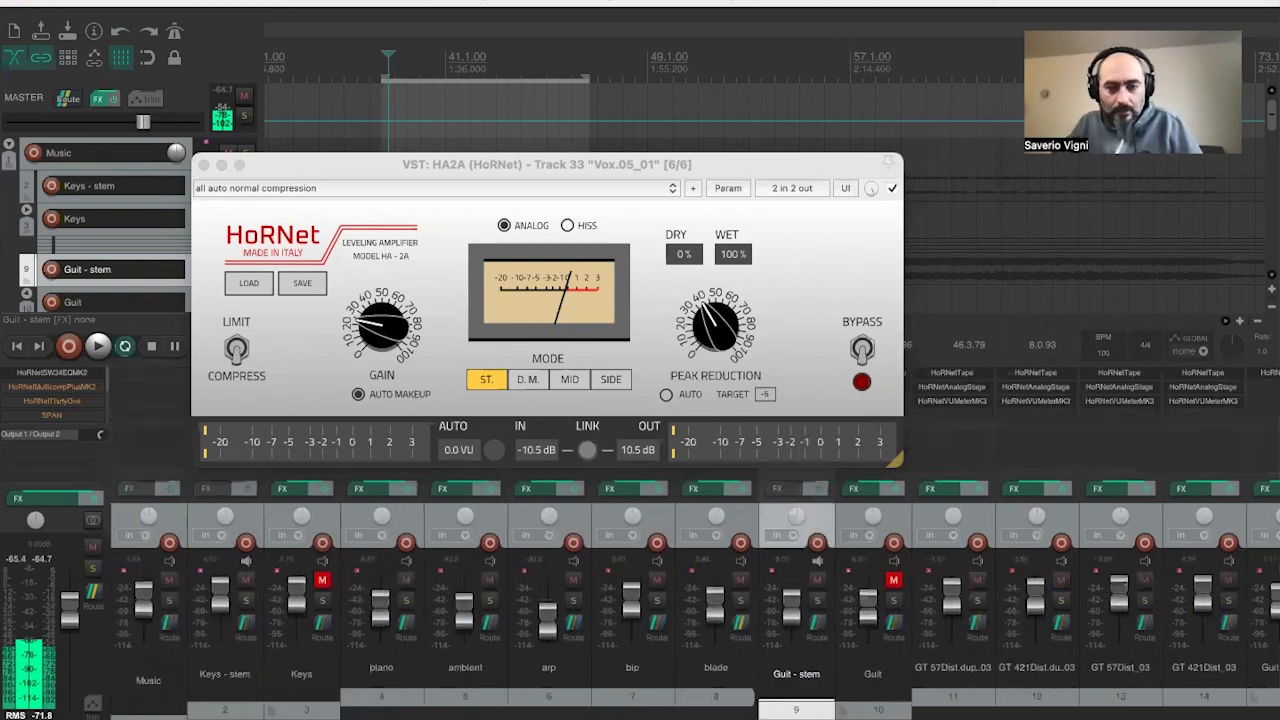
scroll(640, 600, "right", 15)
scroll(708, 500, "right", 1)
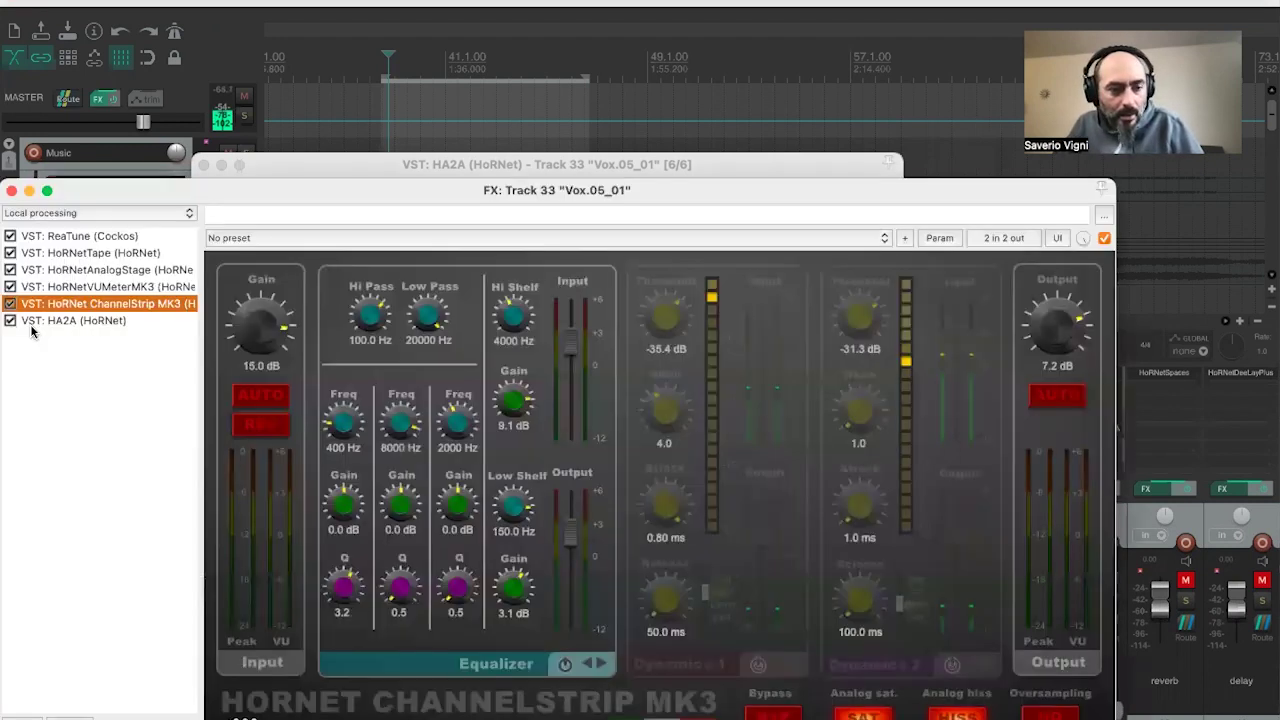
- Select the HA2A in the Vox.05_01 effects chain and close its floating window so it shows inside the chain
left_click(30, 322)
left_click(222, 125)
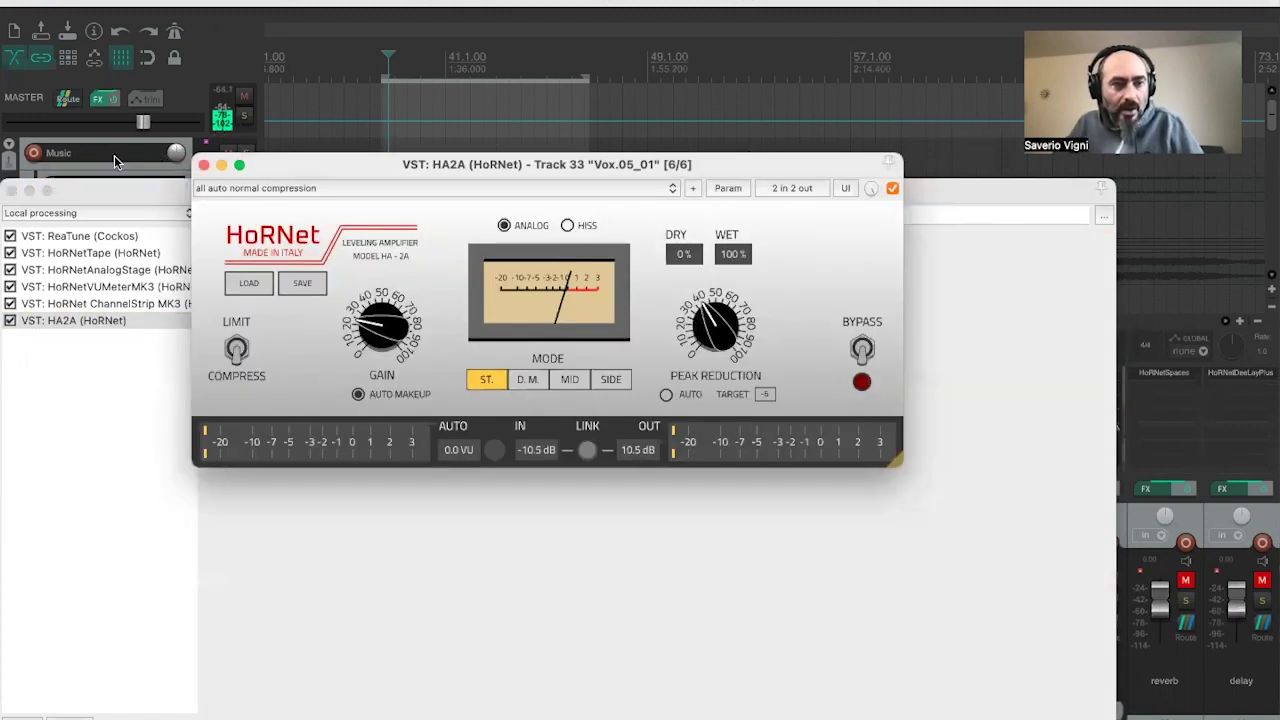
left_click(204, 166)
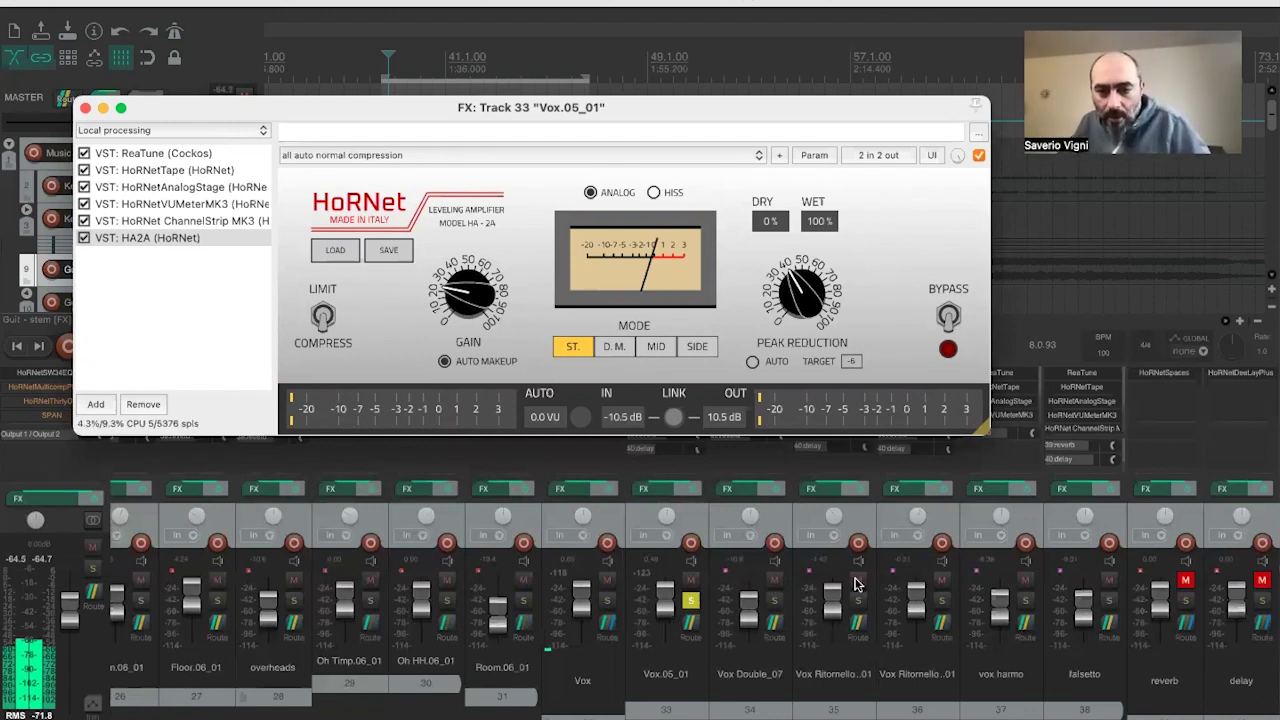
- Mute the Vox Double_07, both Vox Ritornello, vox harmo and falsetto tracks
left_click(938, 581)
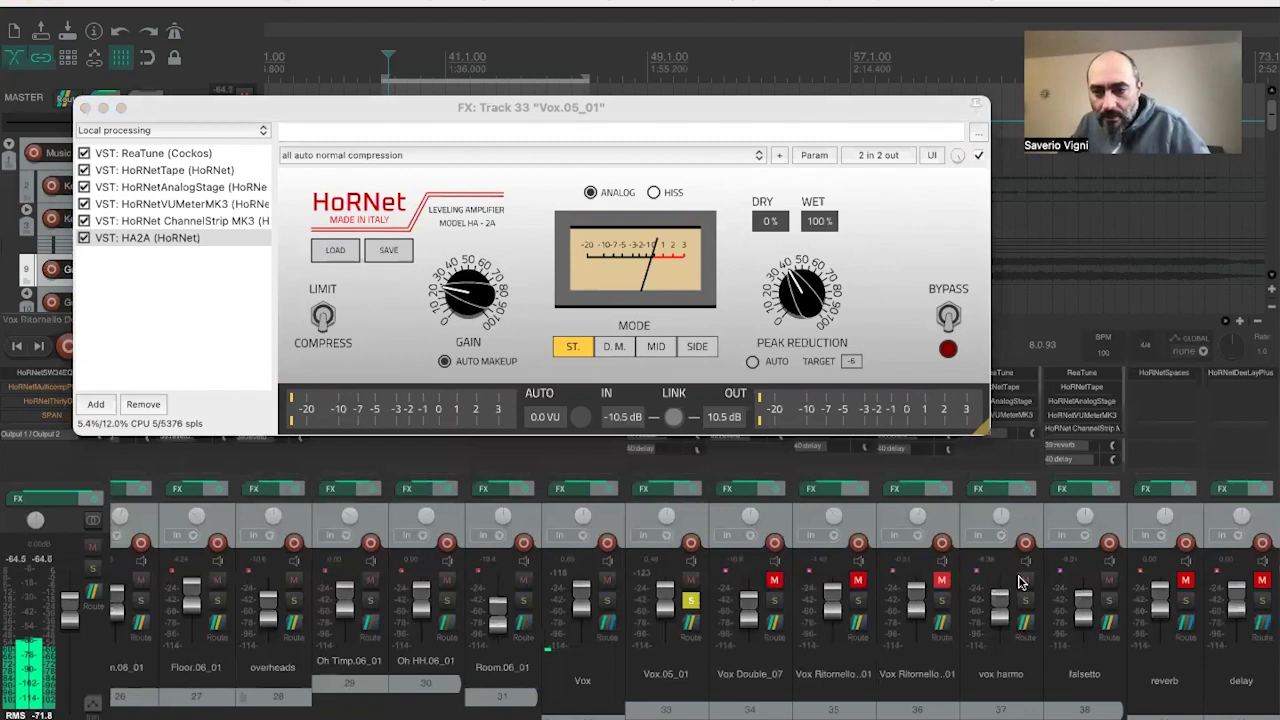
left_click_drag(1088, 583, 1110, 583)
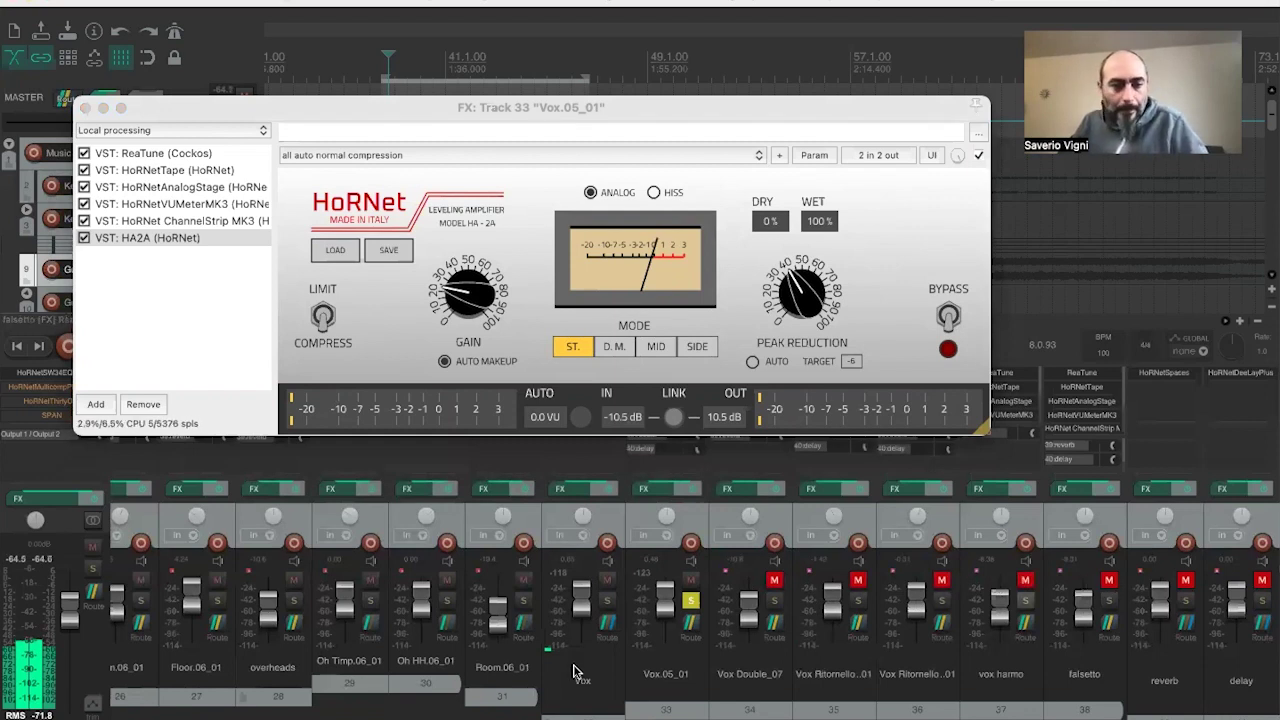
- Play the soloed vocal and compare its sound with the HA2A enabled and disabled in the effects chain
mouse_move(508, 700)
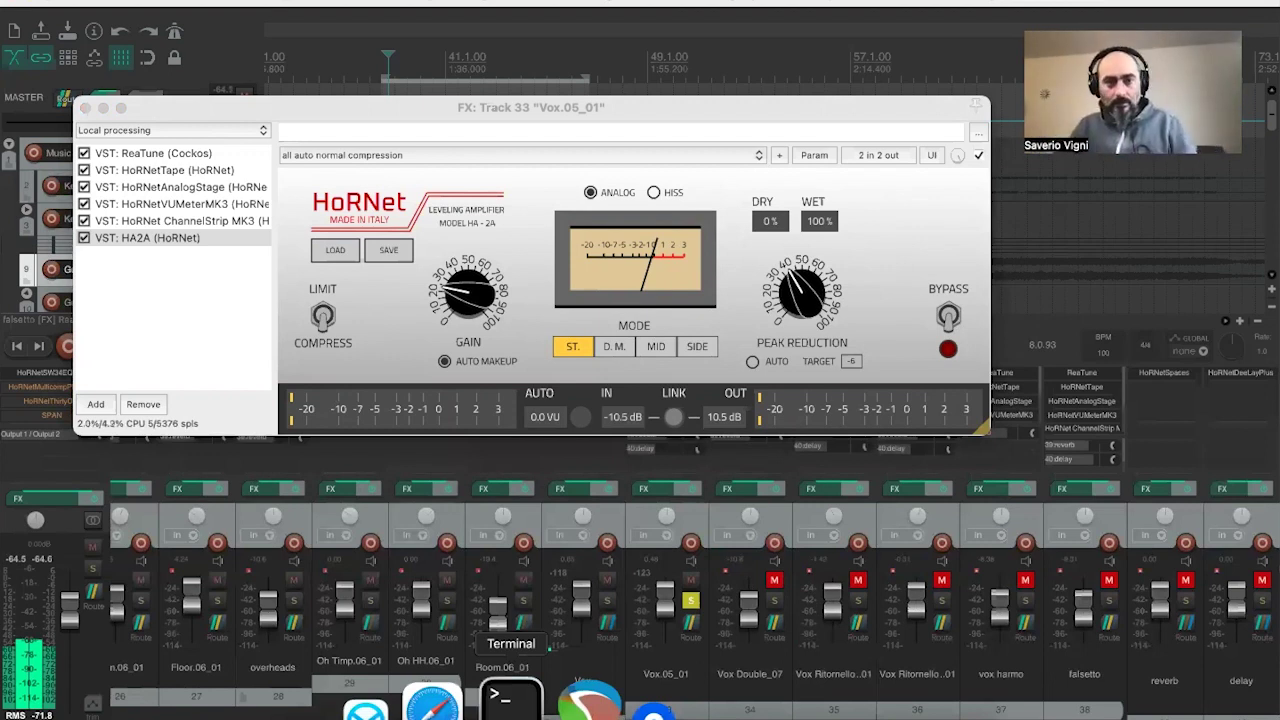
key("space")
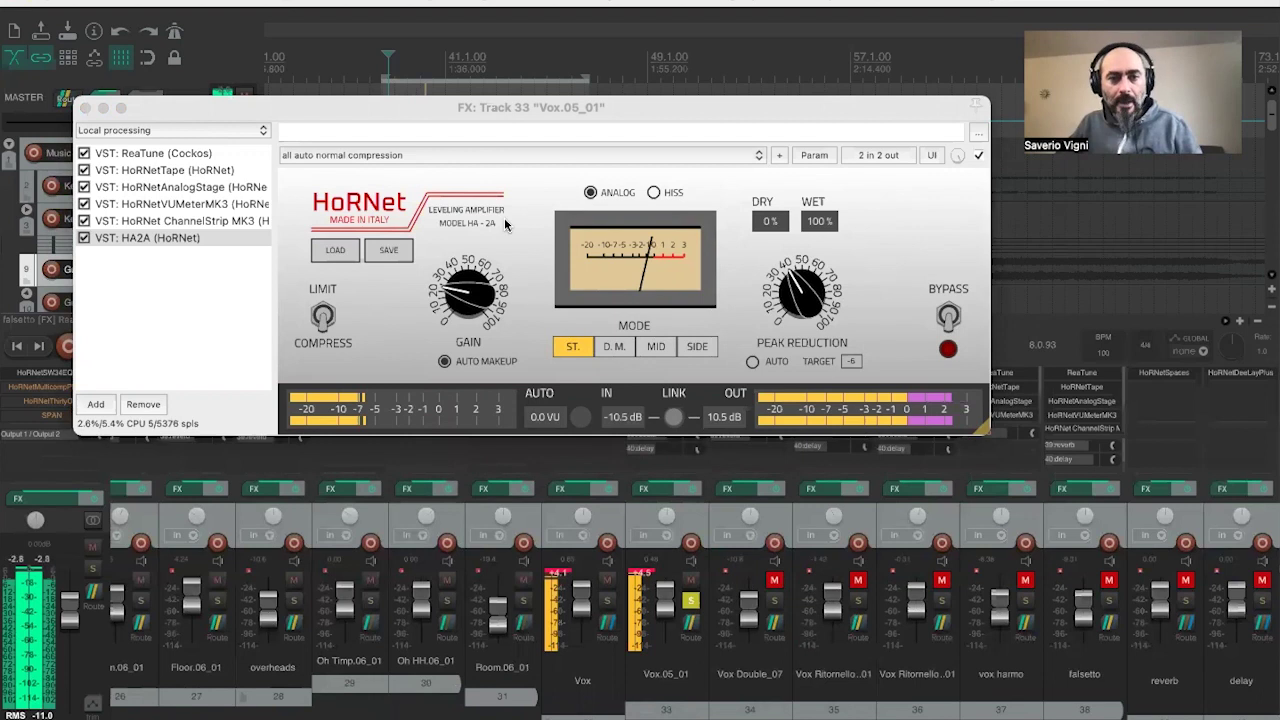
left_click_drag(489, 112, 486, 146)
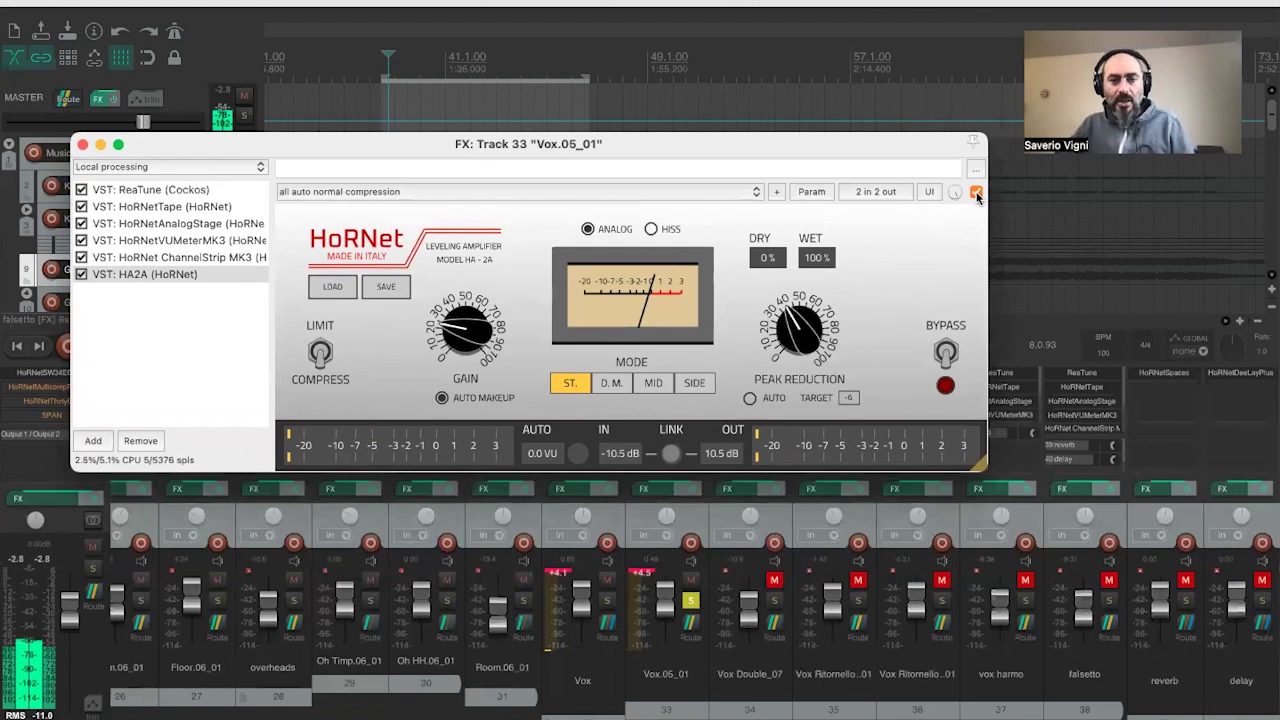
key("space")
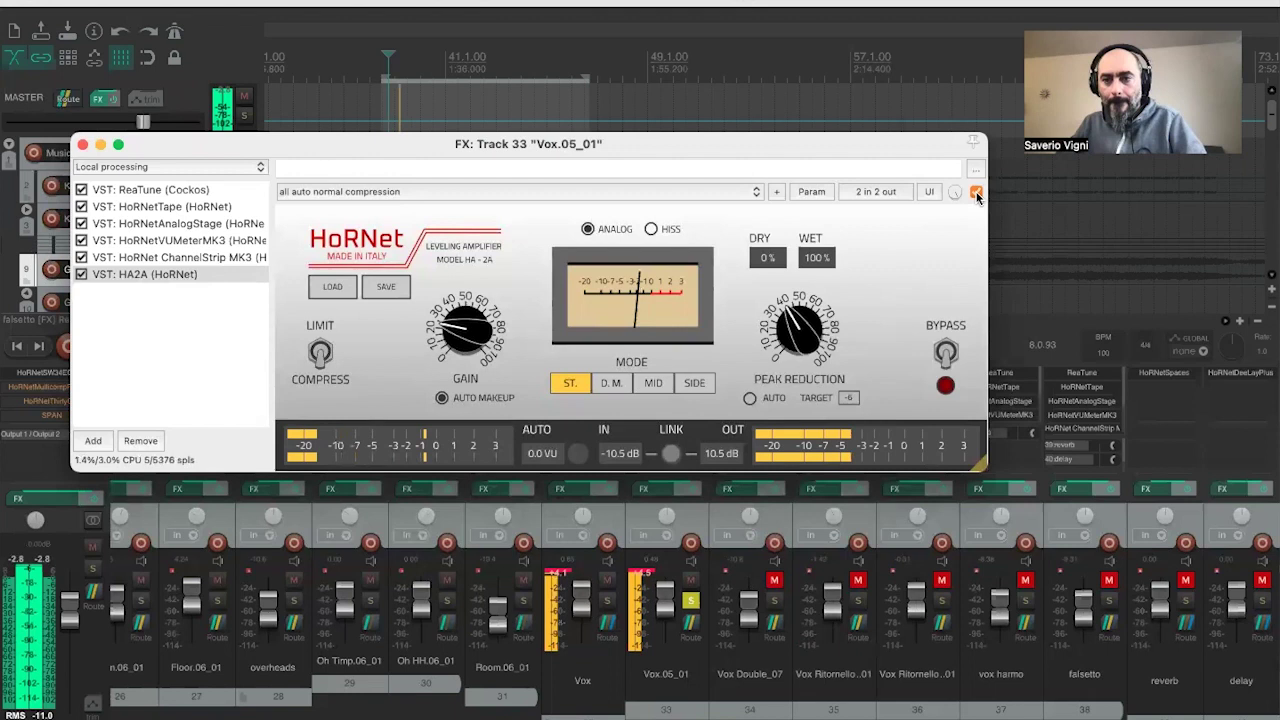
left_click(976, 193)
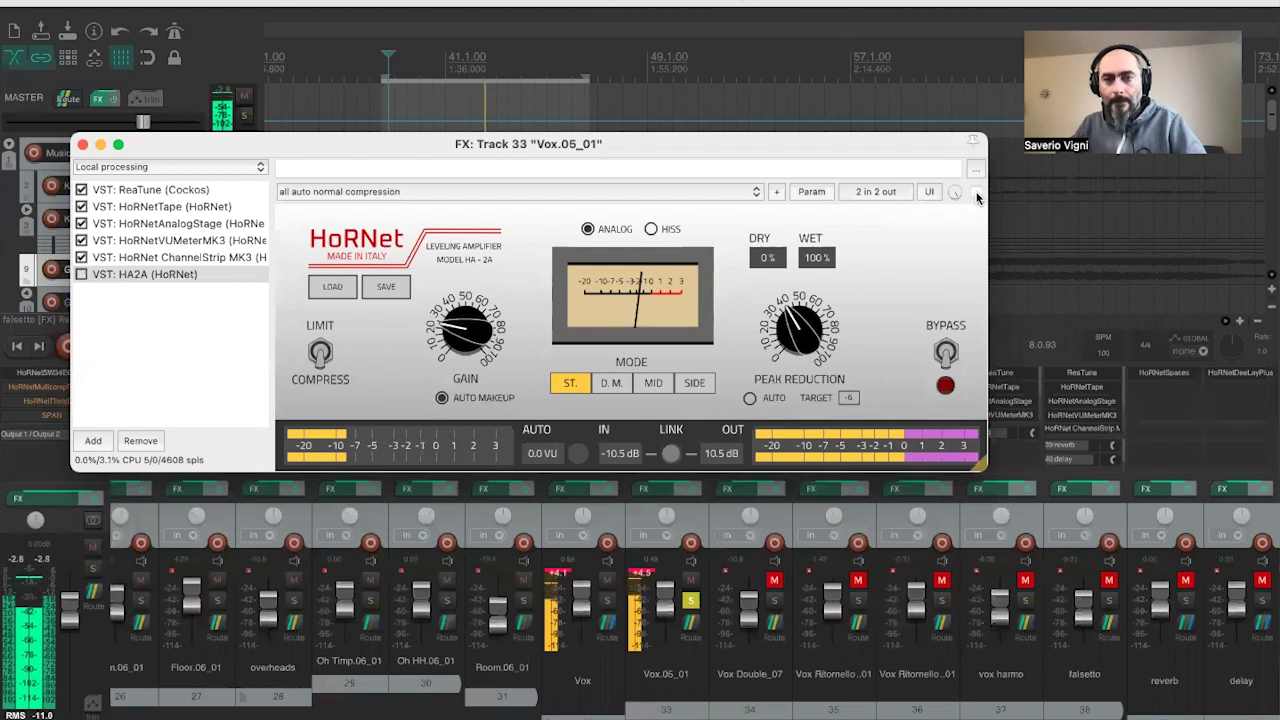
left_click(977, 194)
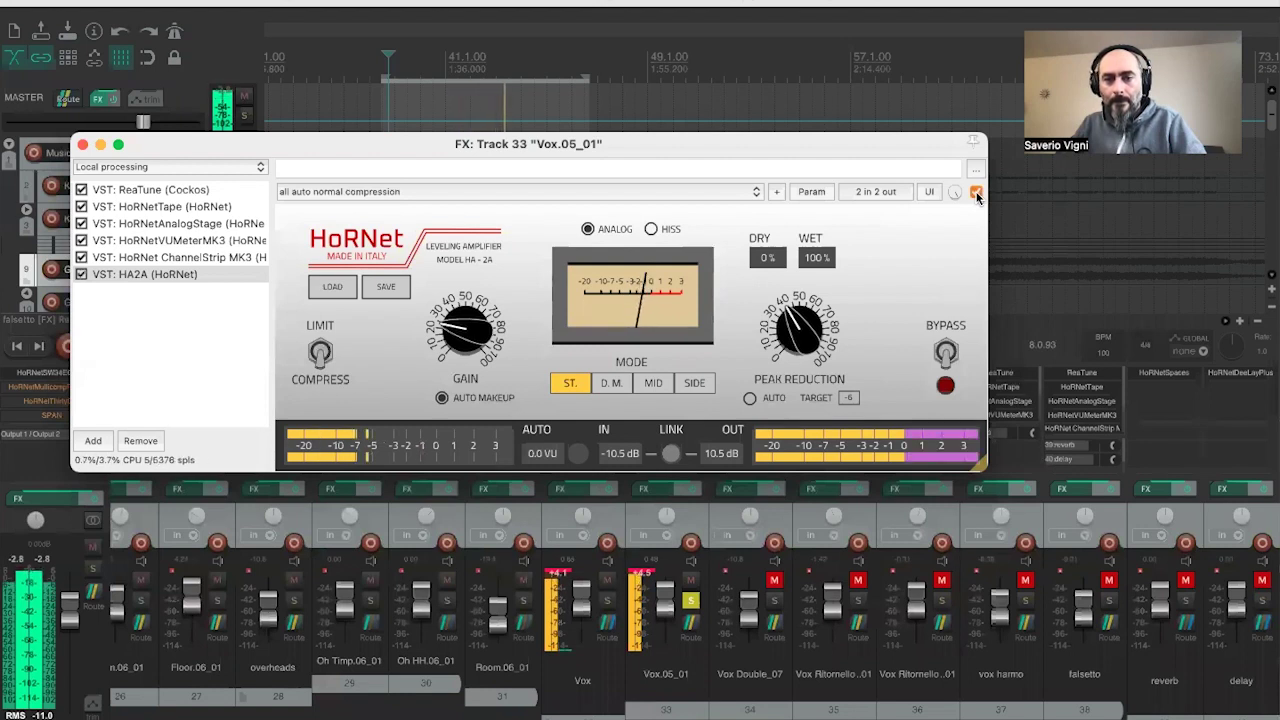
left_click(977, 194)
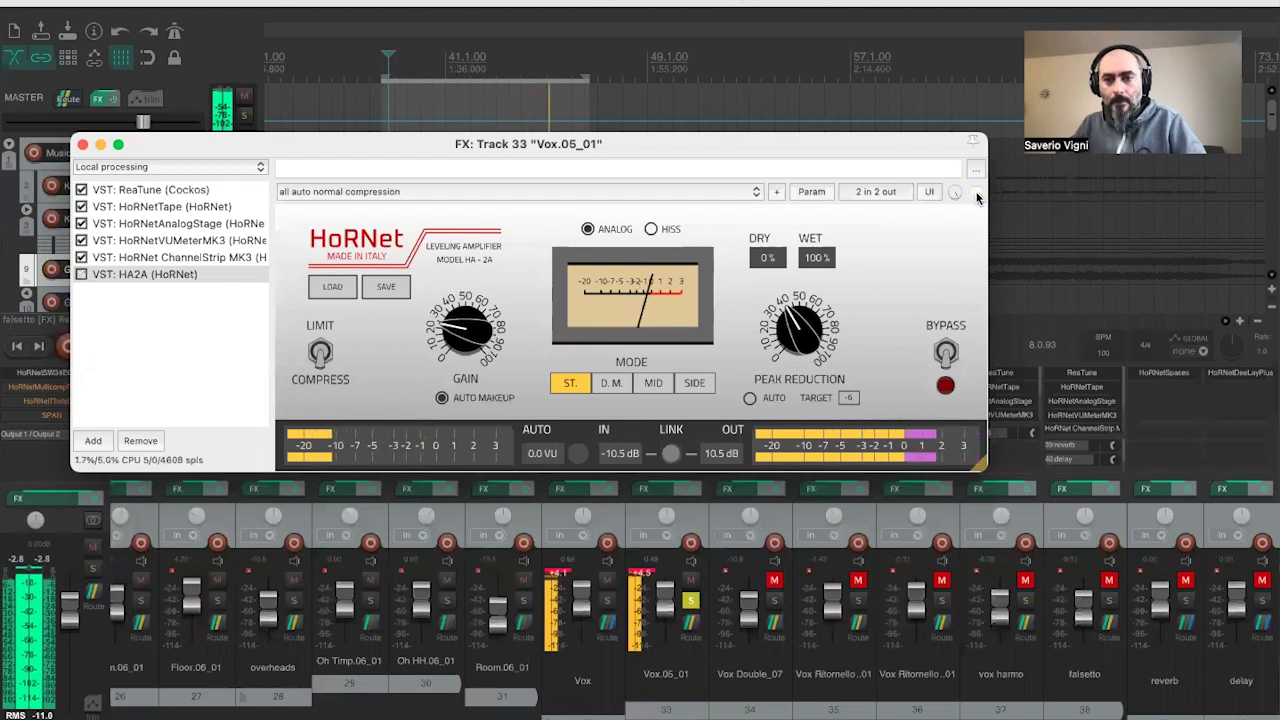
left_click(977, 194)
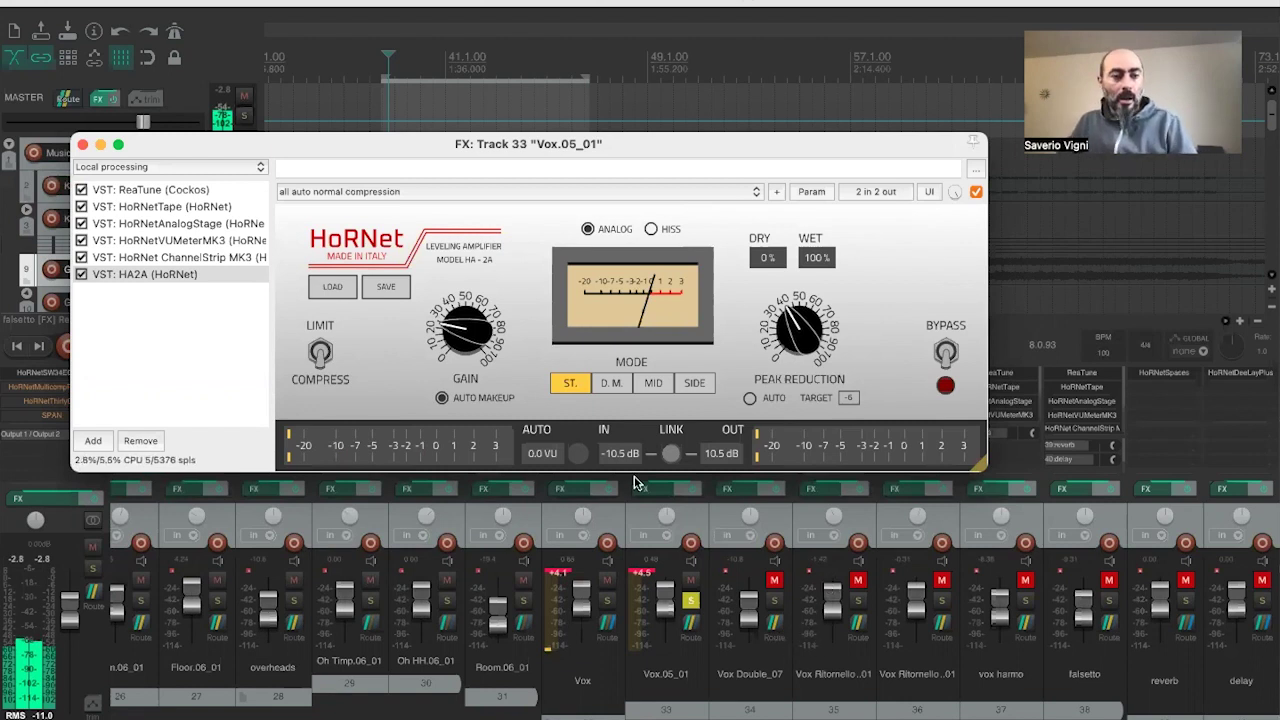
- Play the vocal and compare toggling the HA2A's own bypass switch with disabling the plug-in in the effects chain
left_click_drag(380, 141, 375, 153)
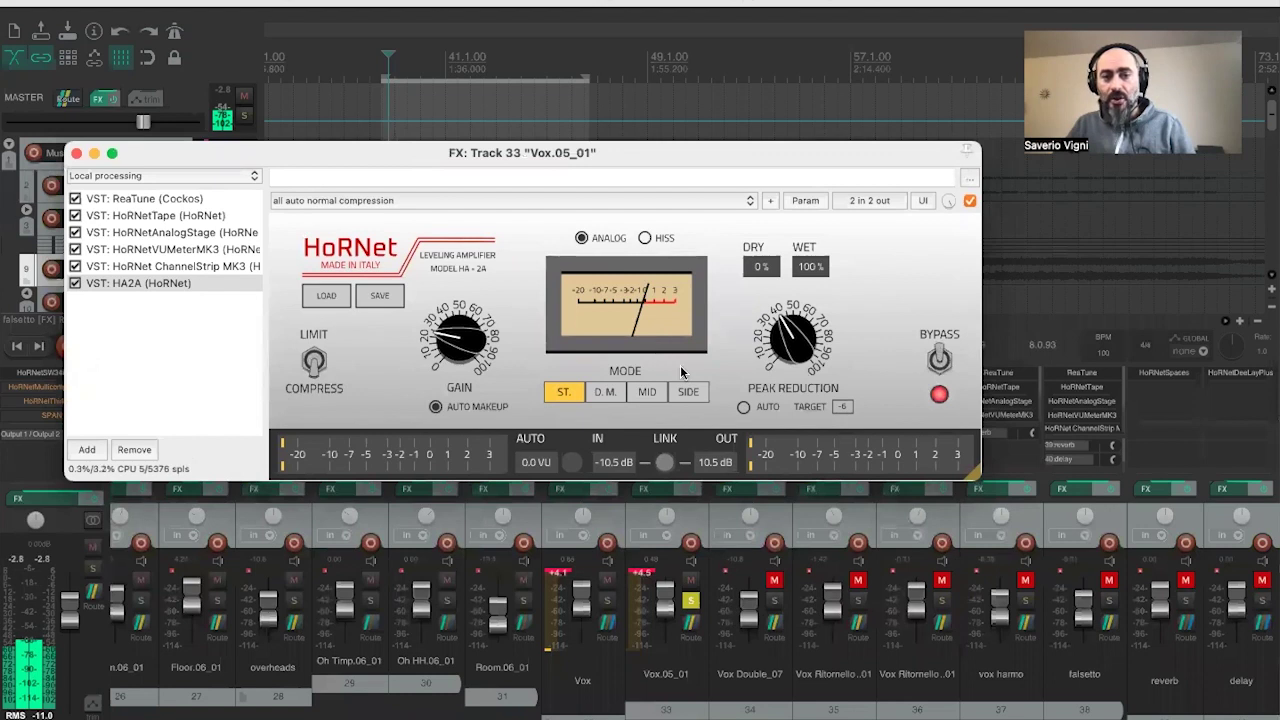
key("space")
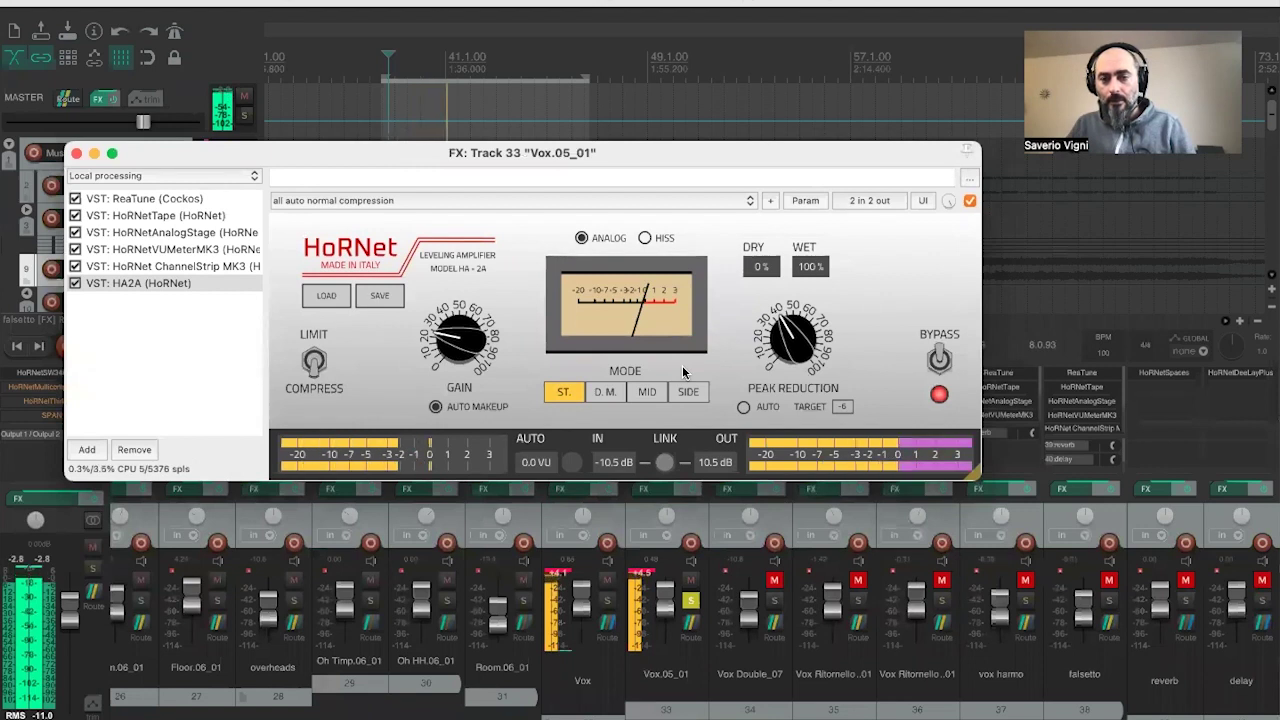
left_click(940, 362)
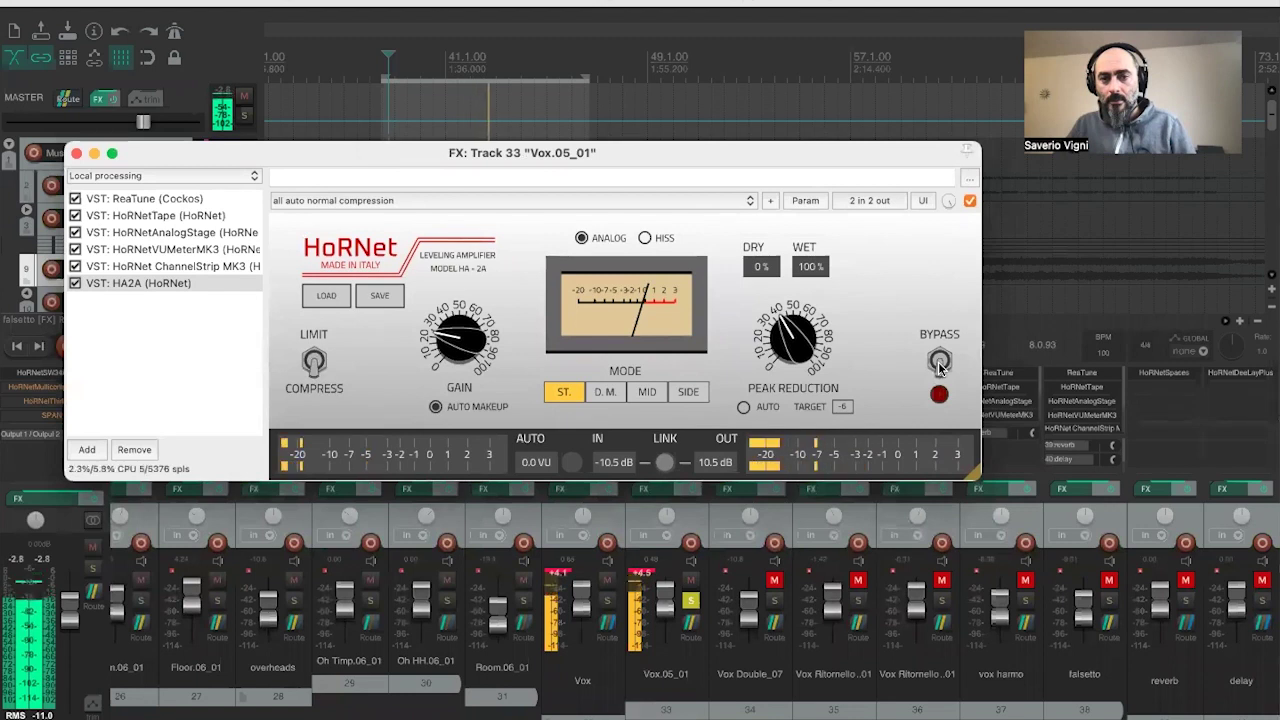
left_click(940, 363)
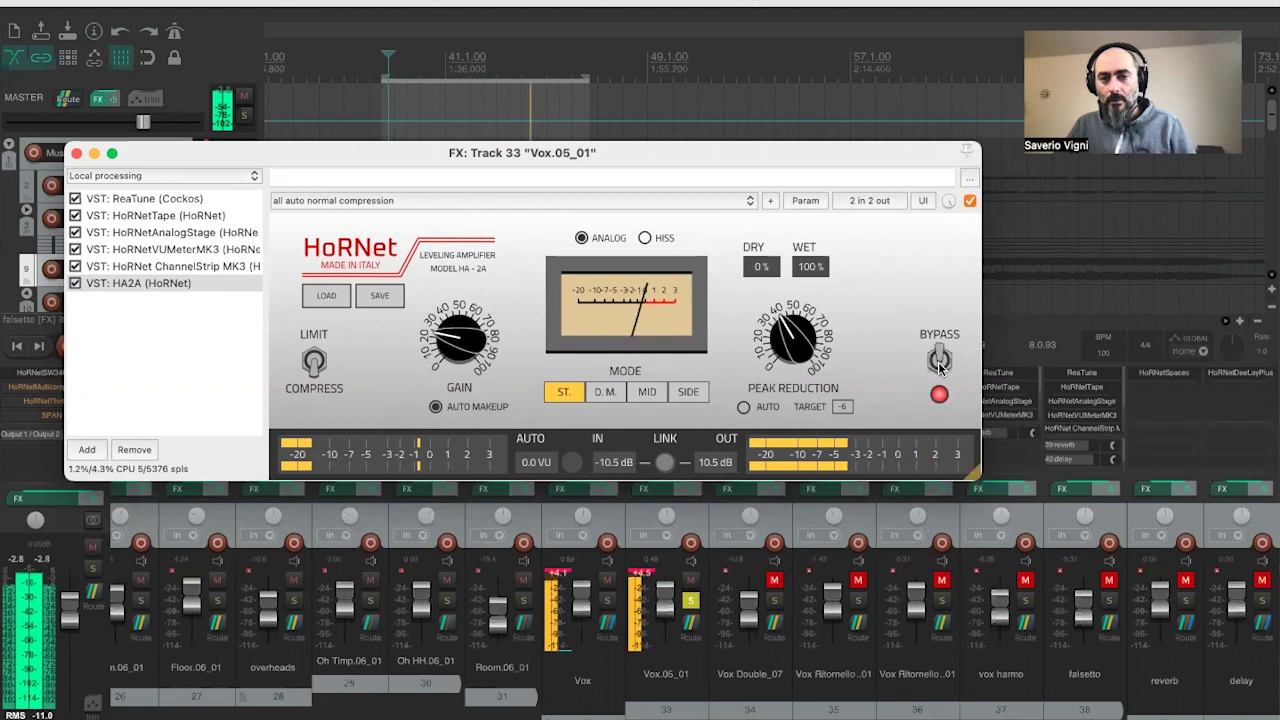
left_click(970, 202)
left_click(970, 202)
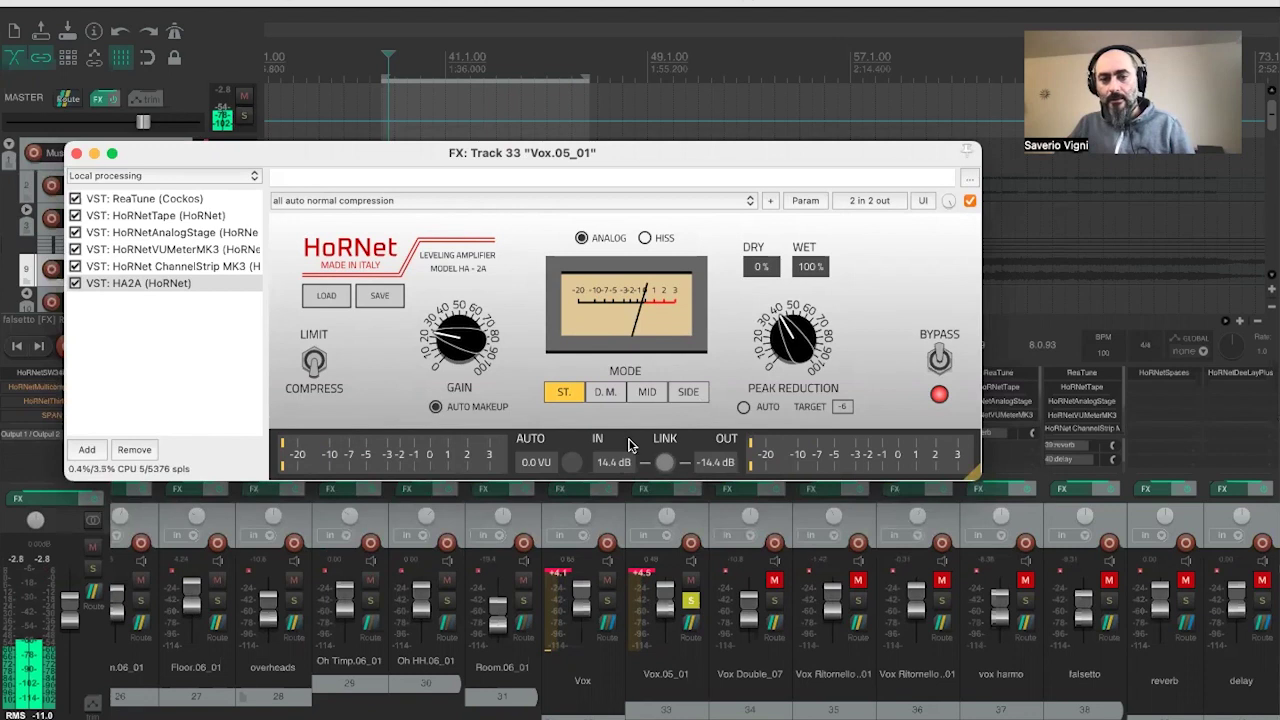
- Try the HA2A's linked input level at 30.0 dB and at -4.1 dB on the vocal
left_click_drag(615, 462, 620, 440)
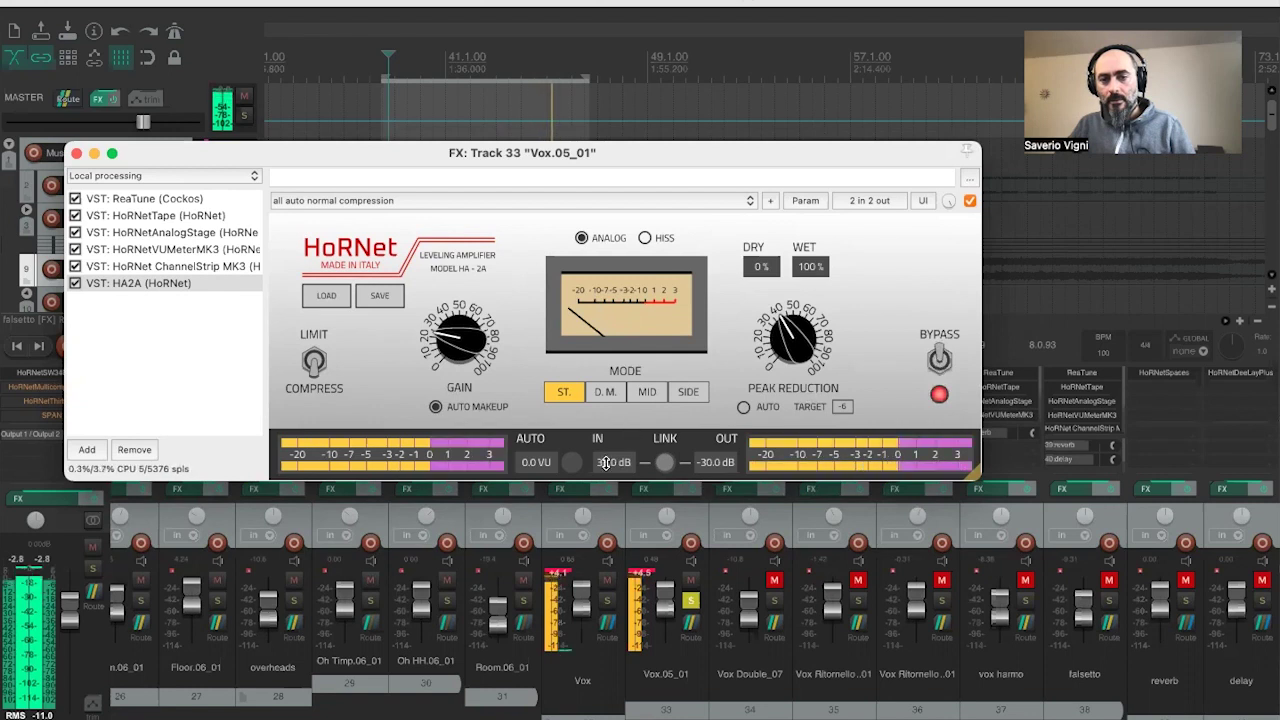
left_click_drag(605, 462, 605, 493)
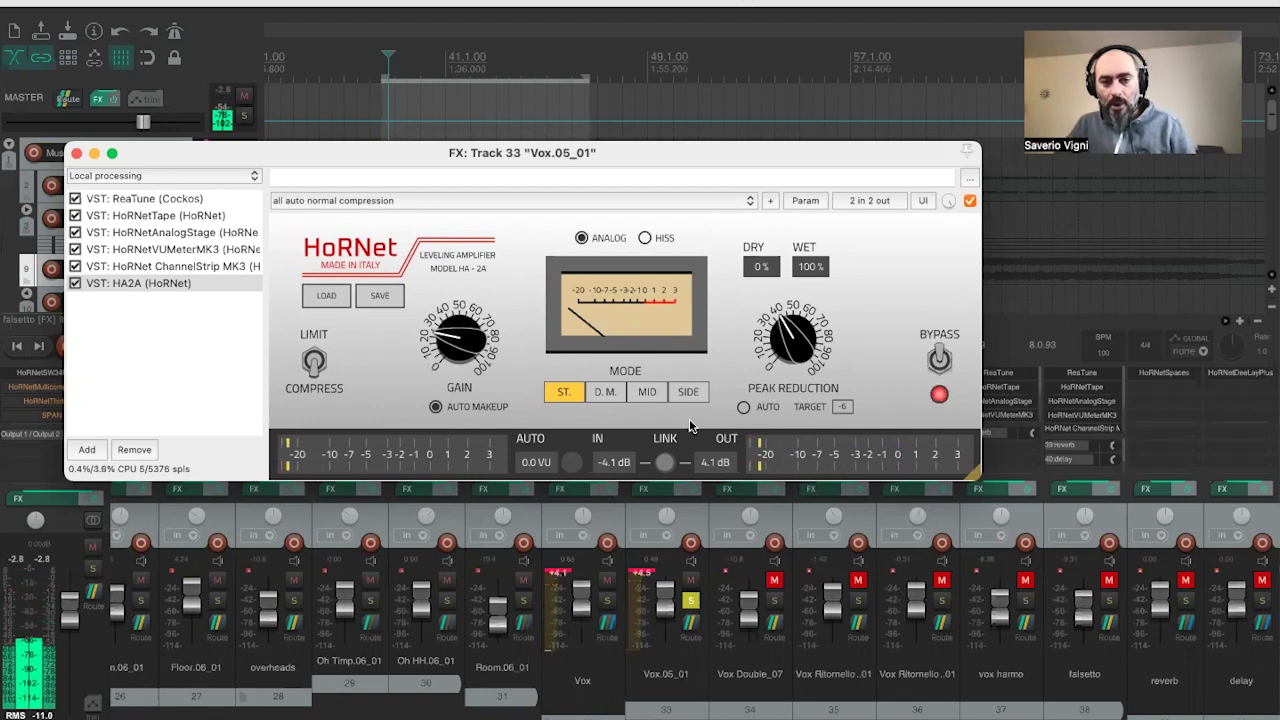
- Turn the HA2A's gain up to about 40 and its peak reduction down to 0 while the vocal plays
mouse_move(463, 355)
left_mouse_down()
mouse_move(463, 302)
mouse_move(463, 340)
left_mouse_up()
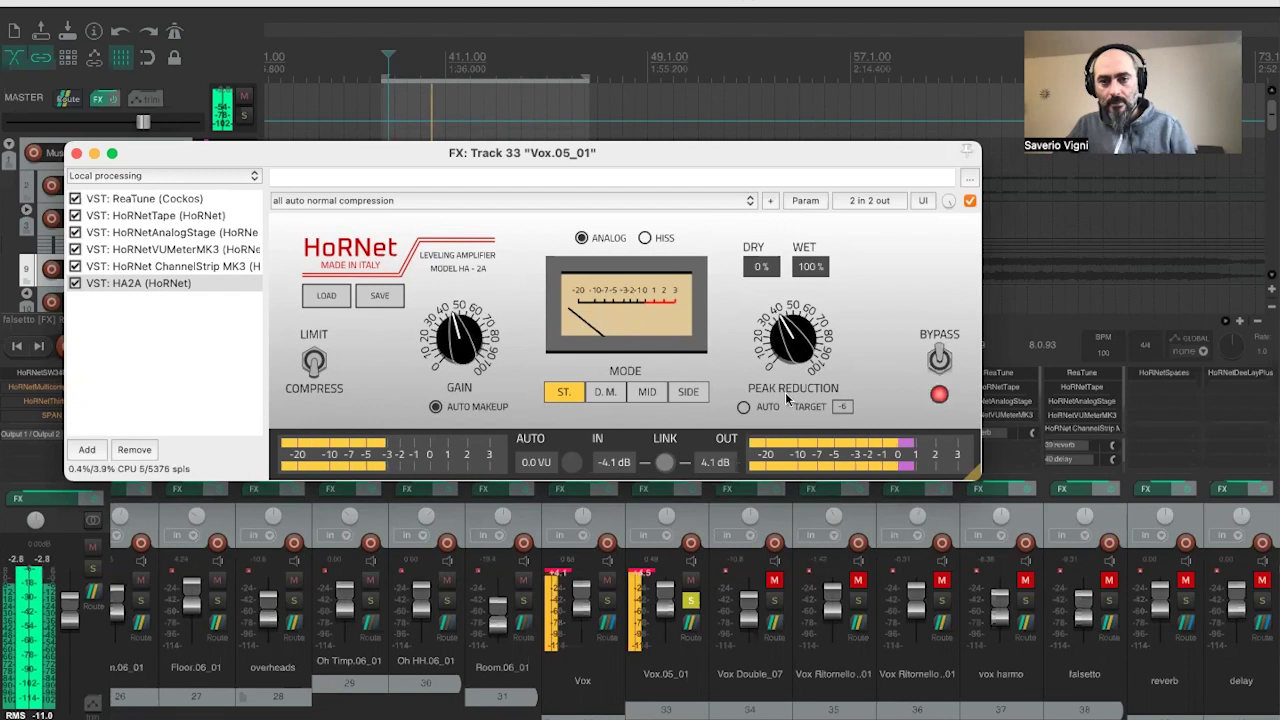
left_click_drag(806, 355, 806, 355)
left_click_drag(450, 350, 455, 343)
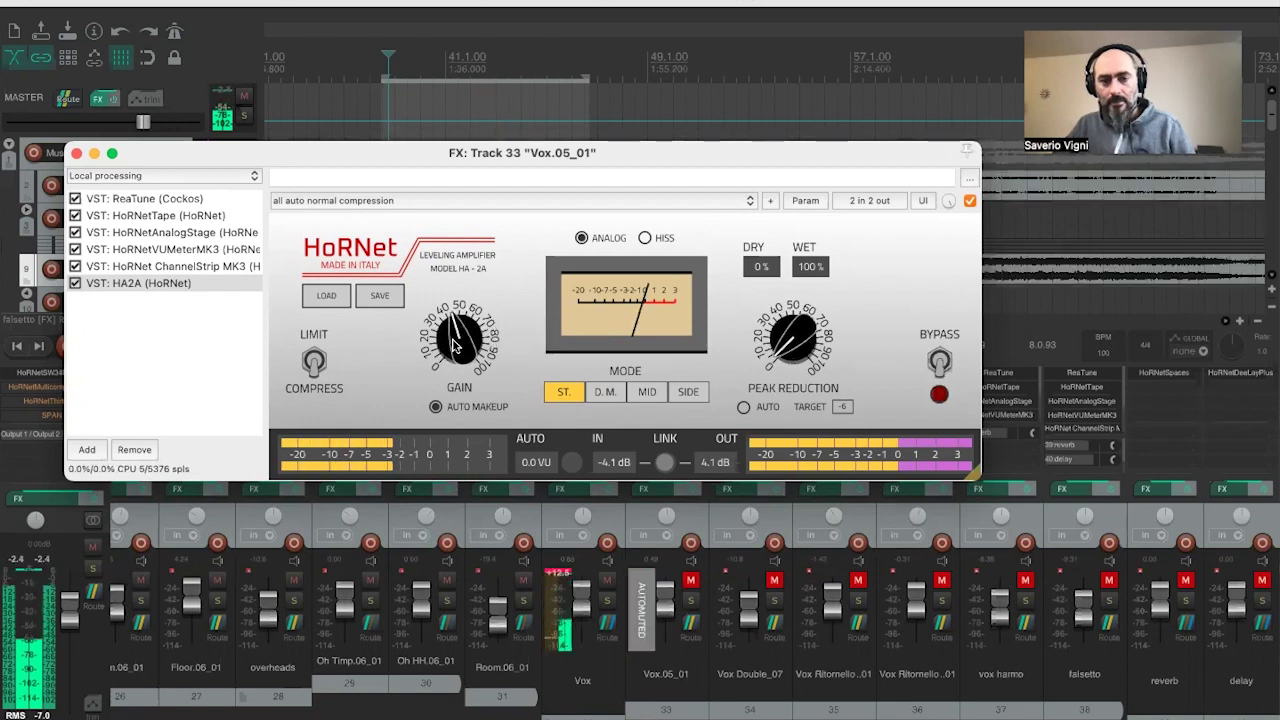
- Unmute the Vox.05_01 track and solo it again
left_click(691, 581)
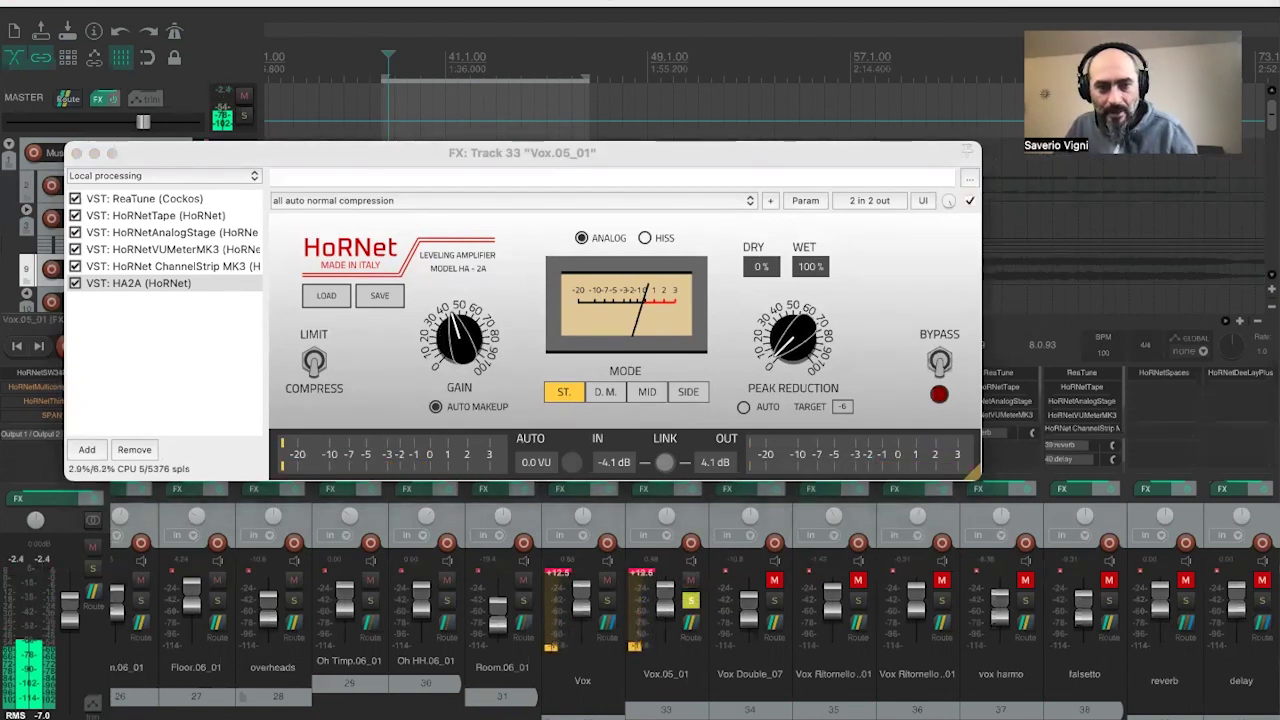
left_click(691, 601)
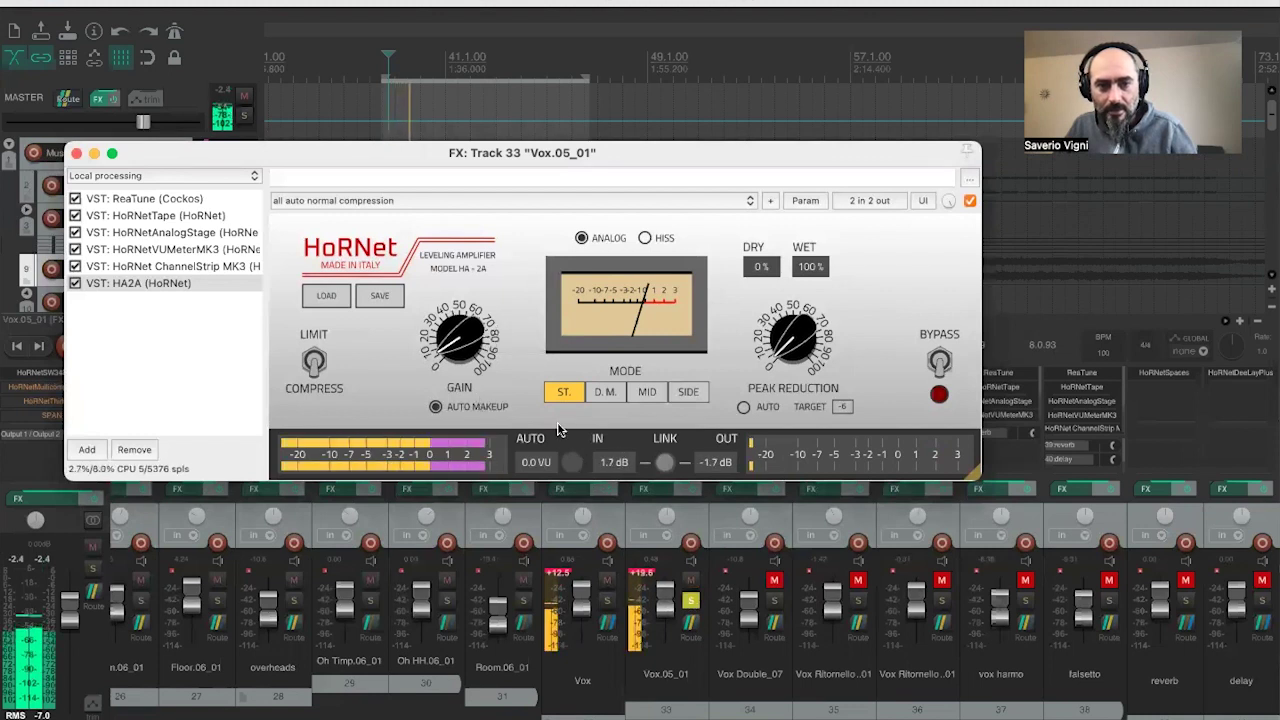
- Raise the HA2A's gain from zero to about 45 and lower its output level to -14.5 dB
left_click_drag(459, 340, 459, 316)
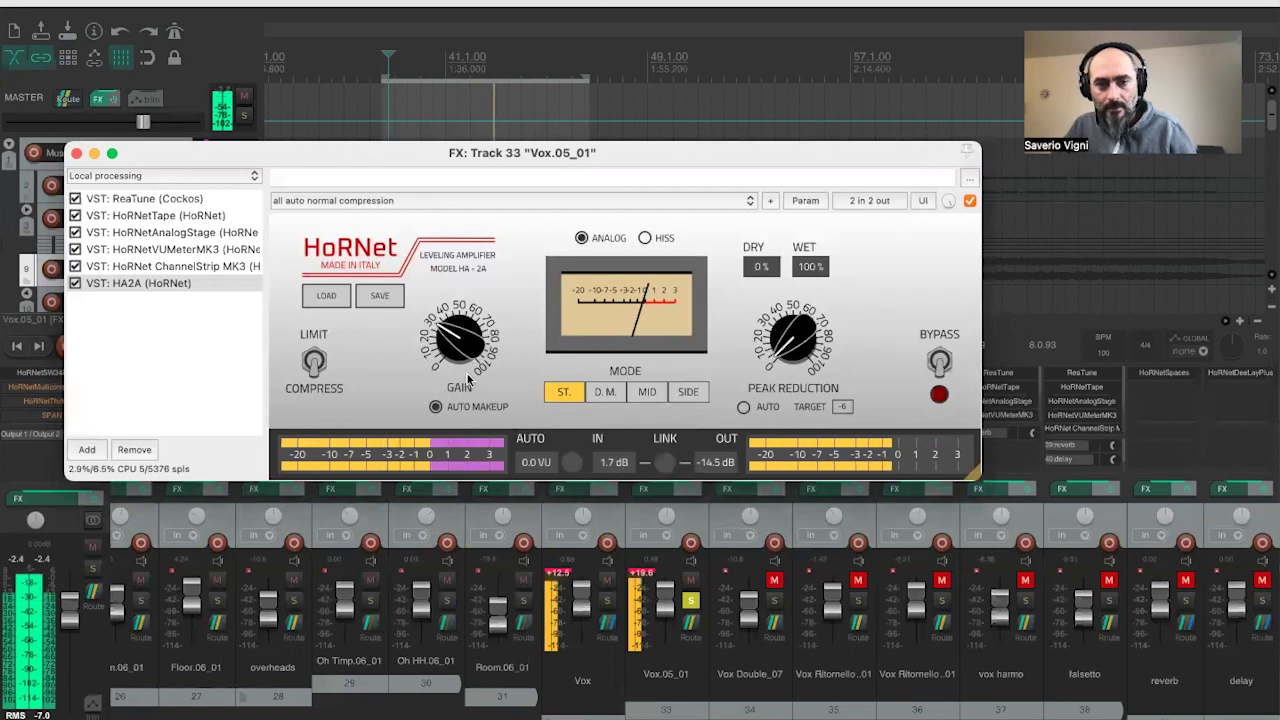
left_click_drag(459, 340, 459, 310)
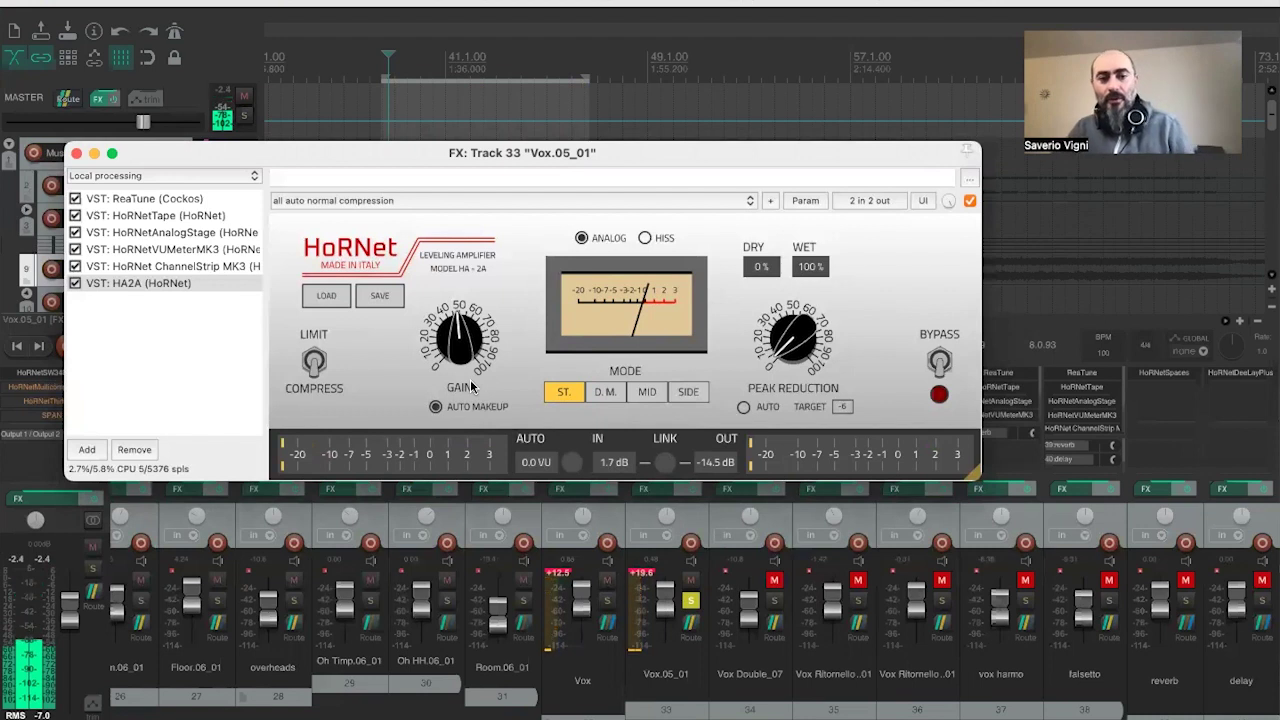
- Play the vocal and set the HA2A's gain to about 35 and its peak reduction to about 20, with output at -9.6 dB
mouse_move(458, 328)
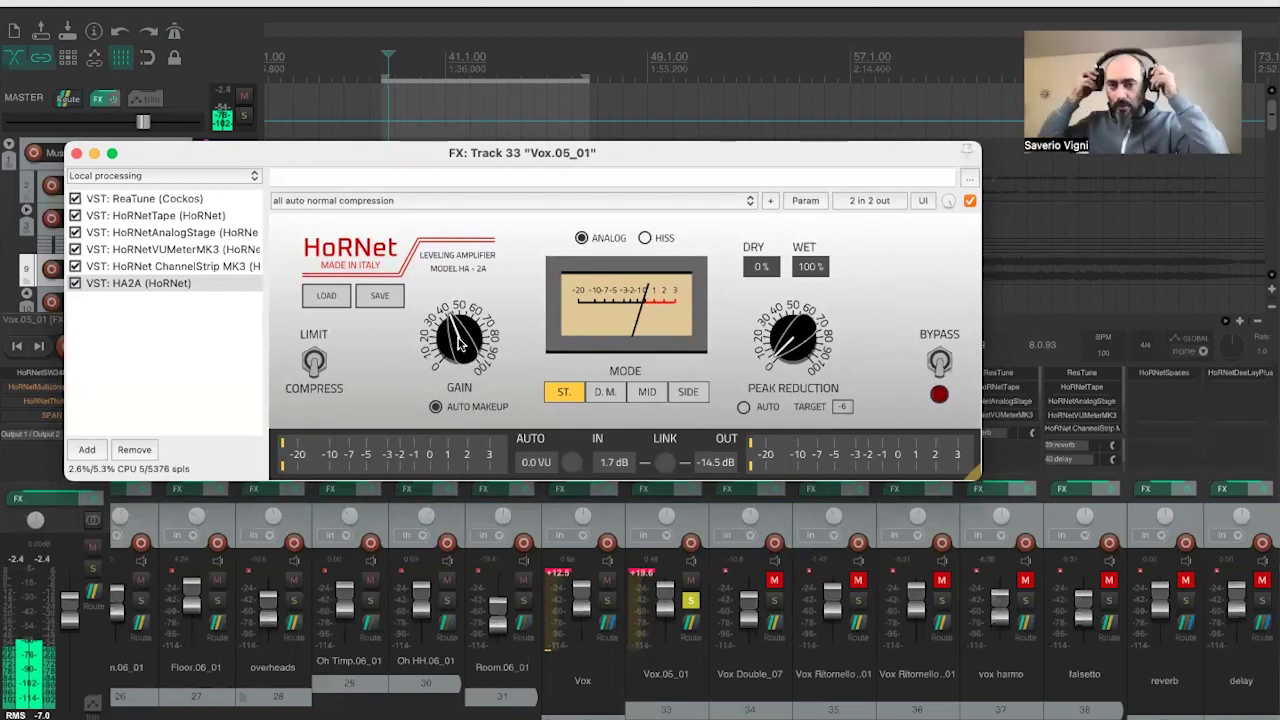
key("space")
left_click_drag(460, 343, 460, 354)
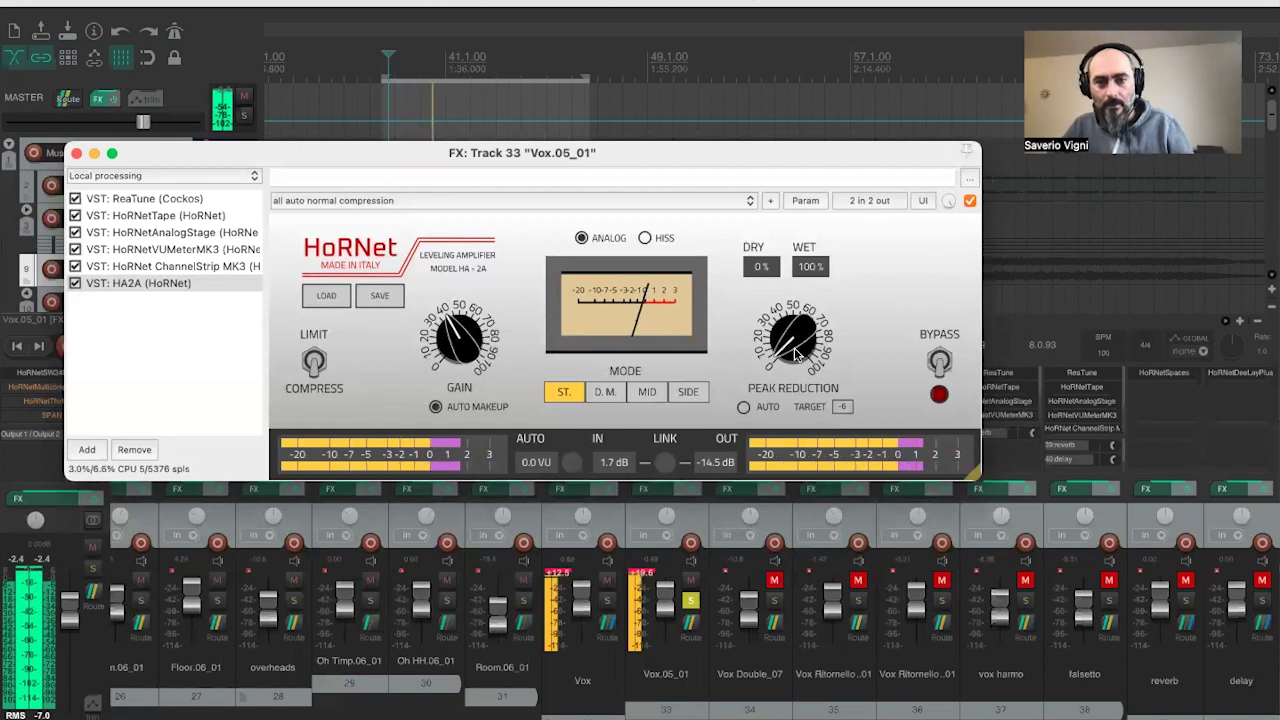
left_click_drag(793, 340, 793, 345)
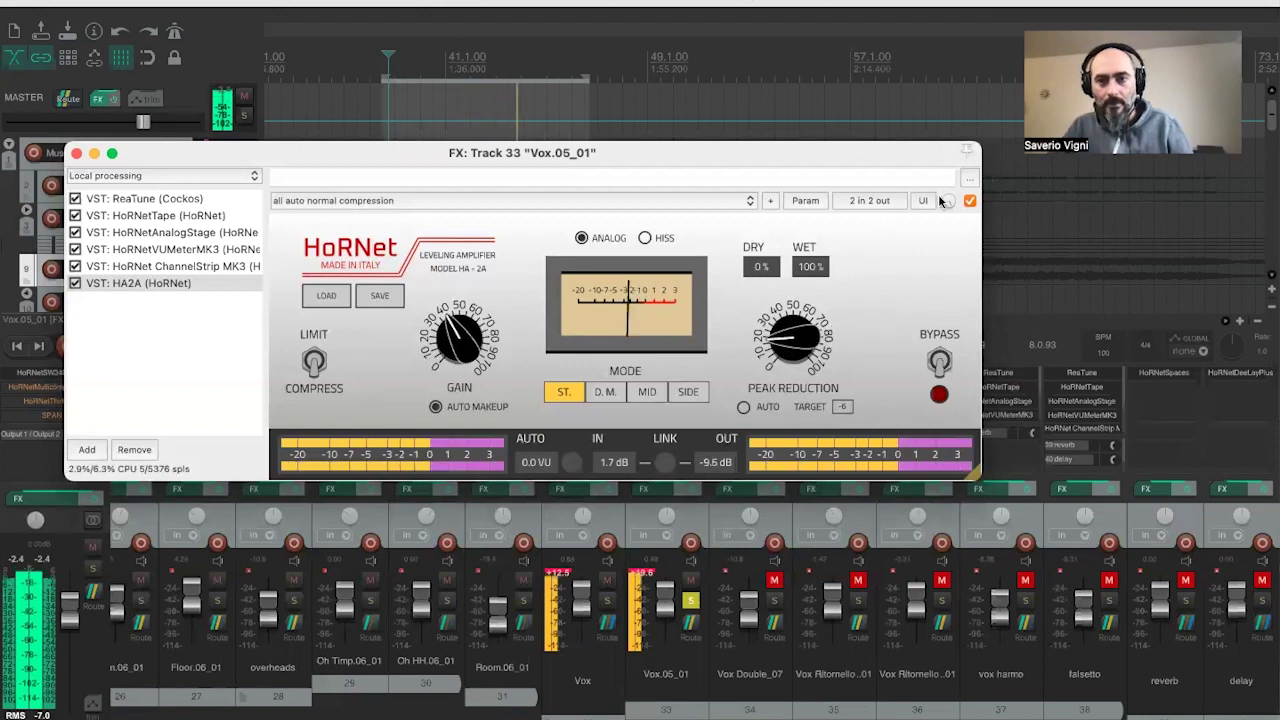
- Toggle the HA2A on the Vox.05_01 track off and on repeatedly to compare the bypassed and processed vocal
left_click(969, 201)
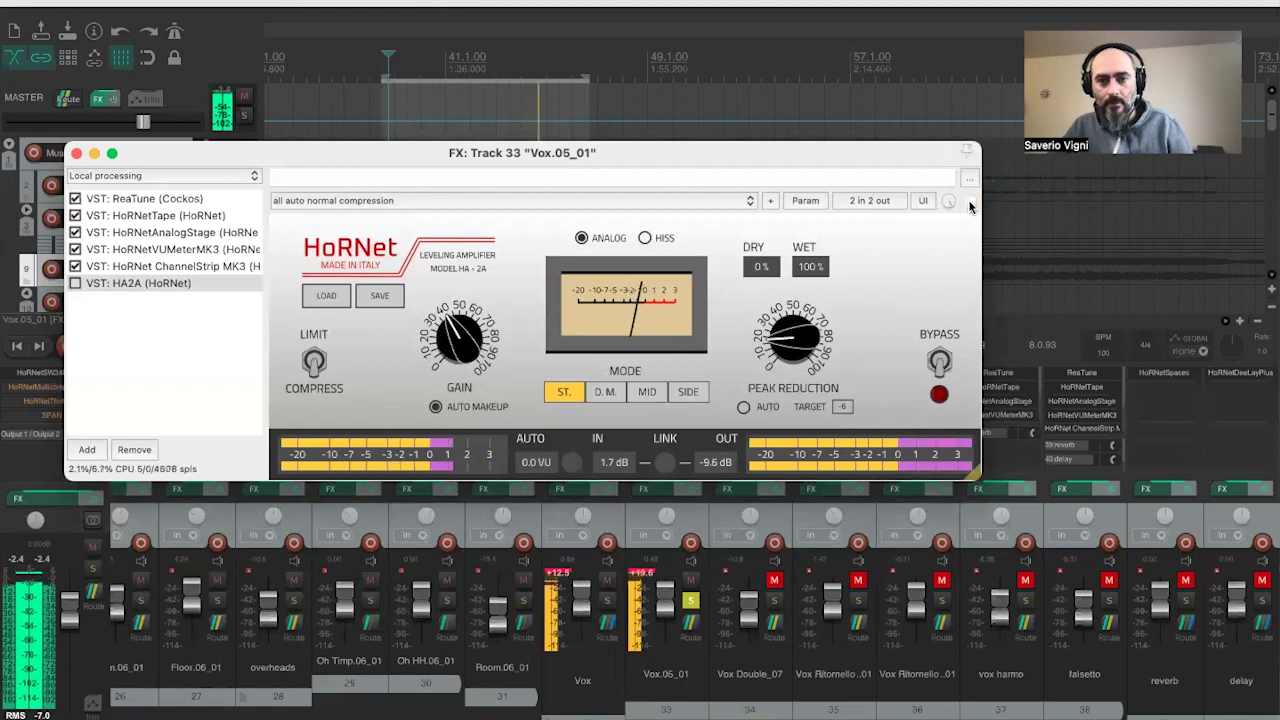
left_click(969, 201)
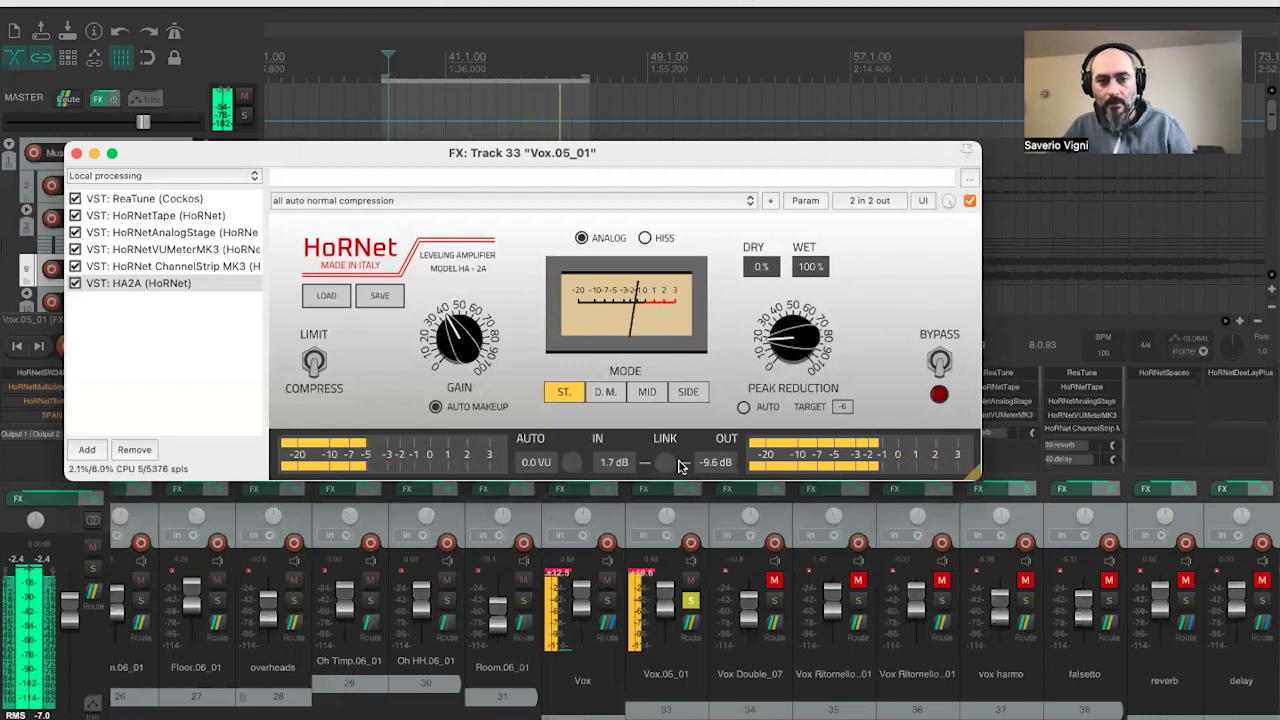
left_click(969, 201)
left_click(969, 201)
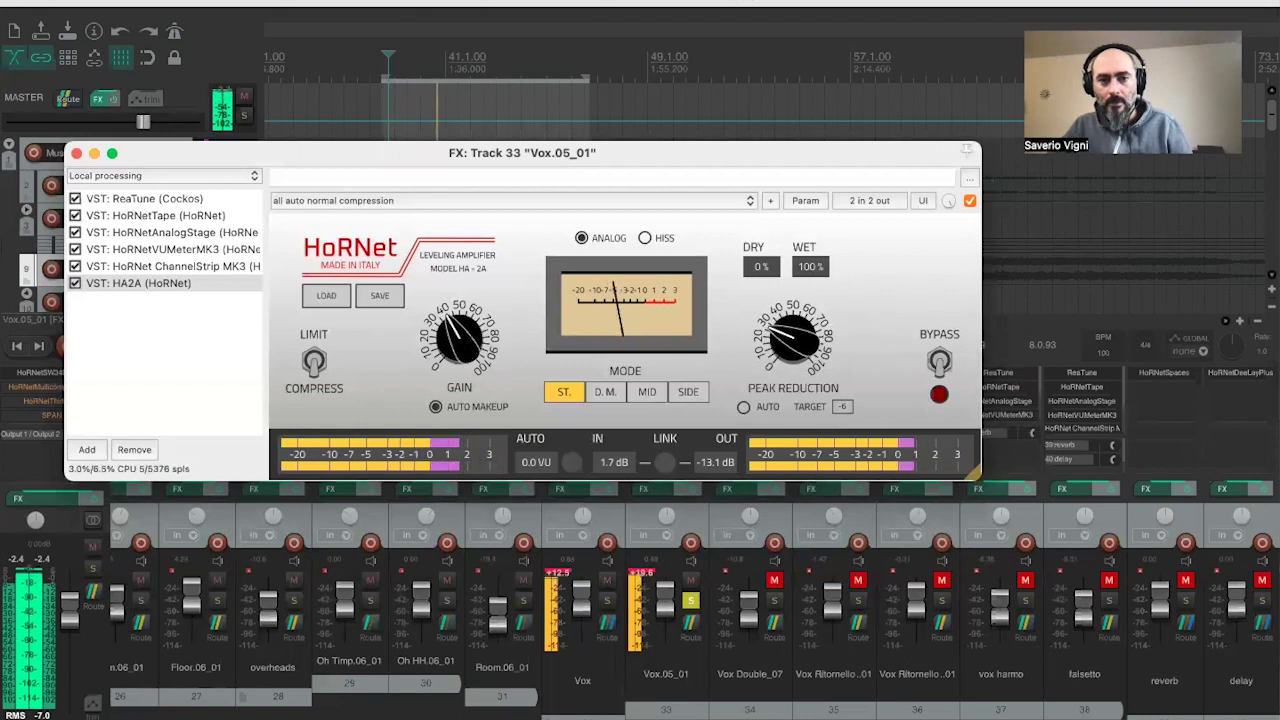
left_click(969, 201)
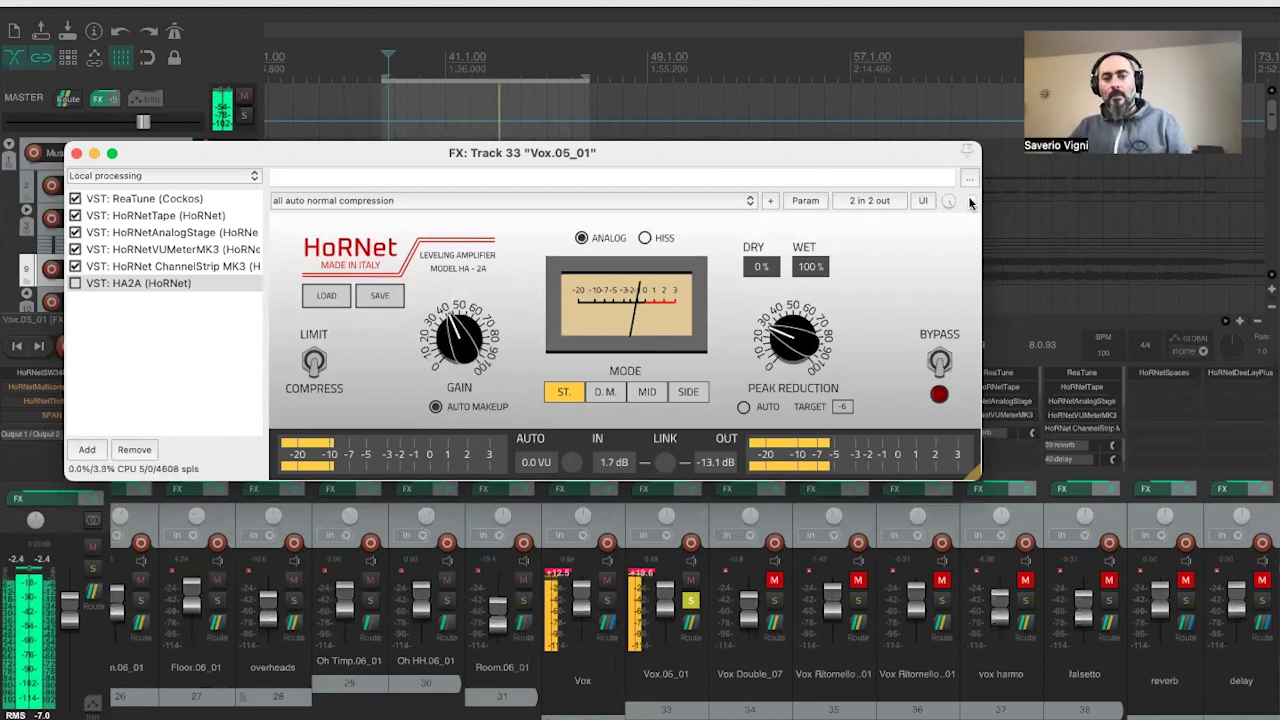
left_click(969, 201)
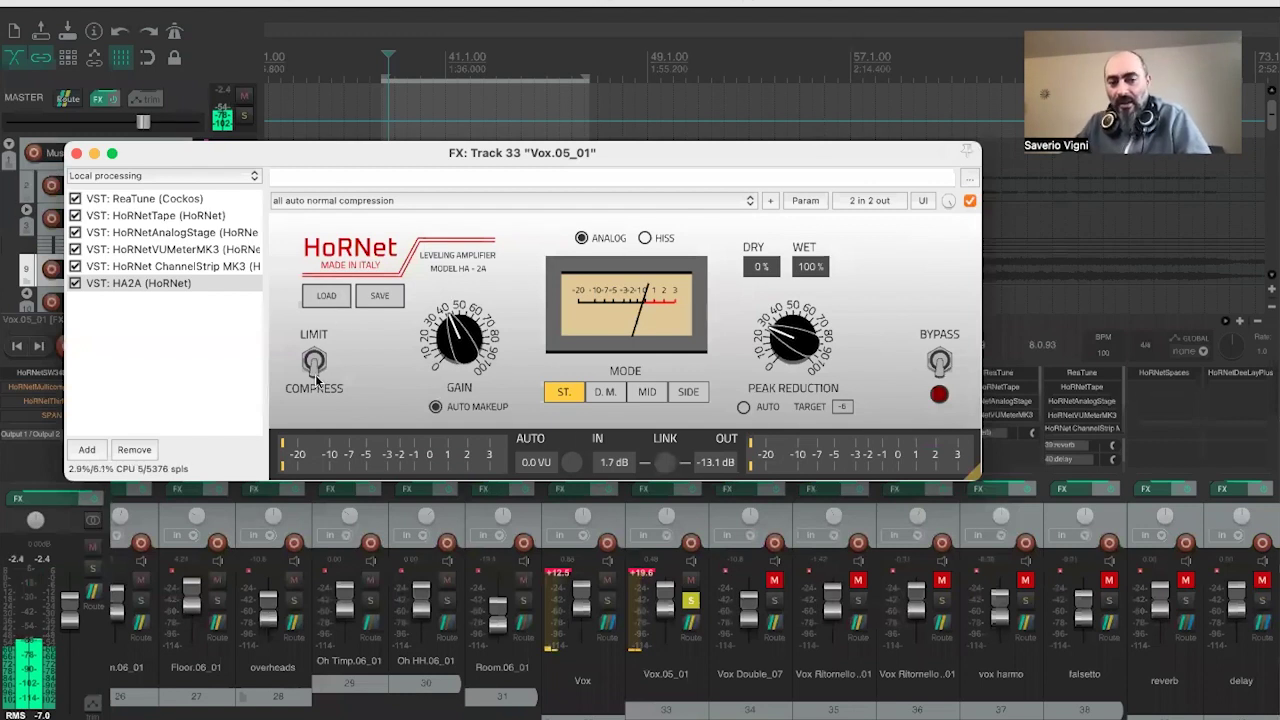
- Load the HA2A preset "all auto vocal slam", and start its automatic input levelling and automatic peak reduction
left_click(318, 302)
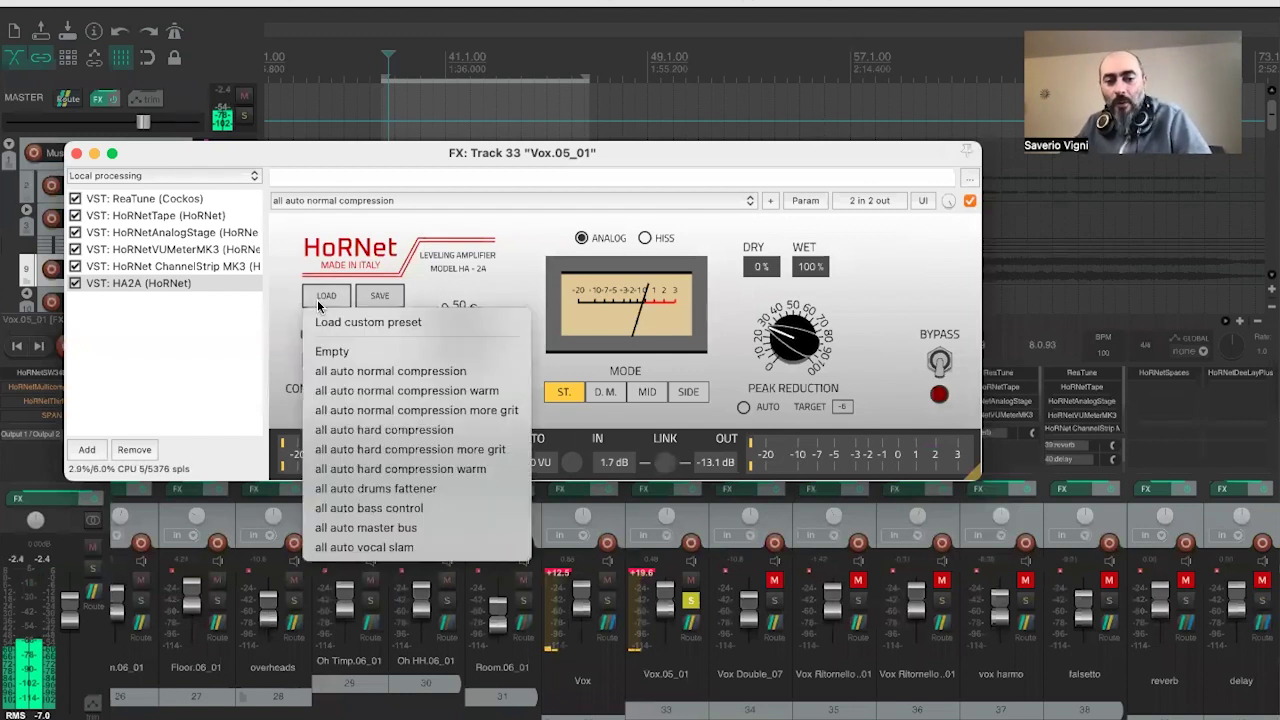
left_click(443, 550)
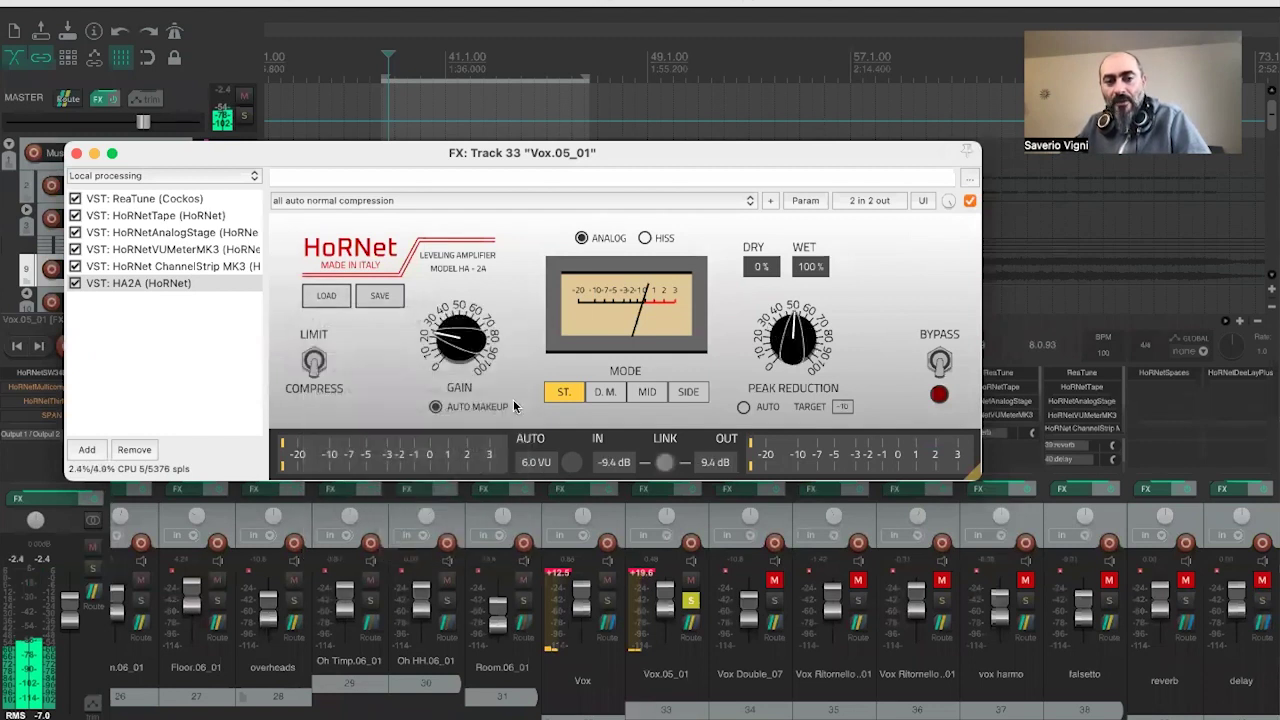
left_click(345, 300)
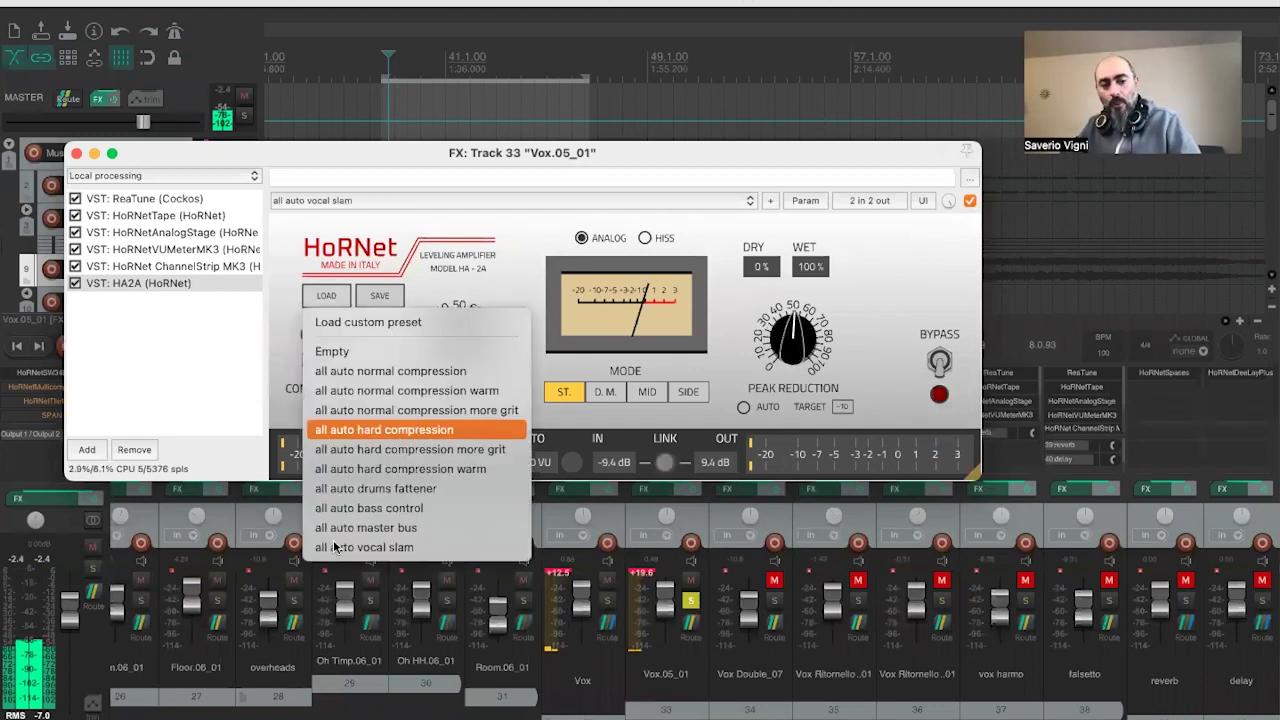
left_click(358, 550)
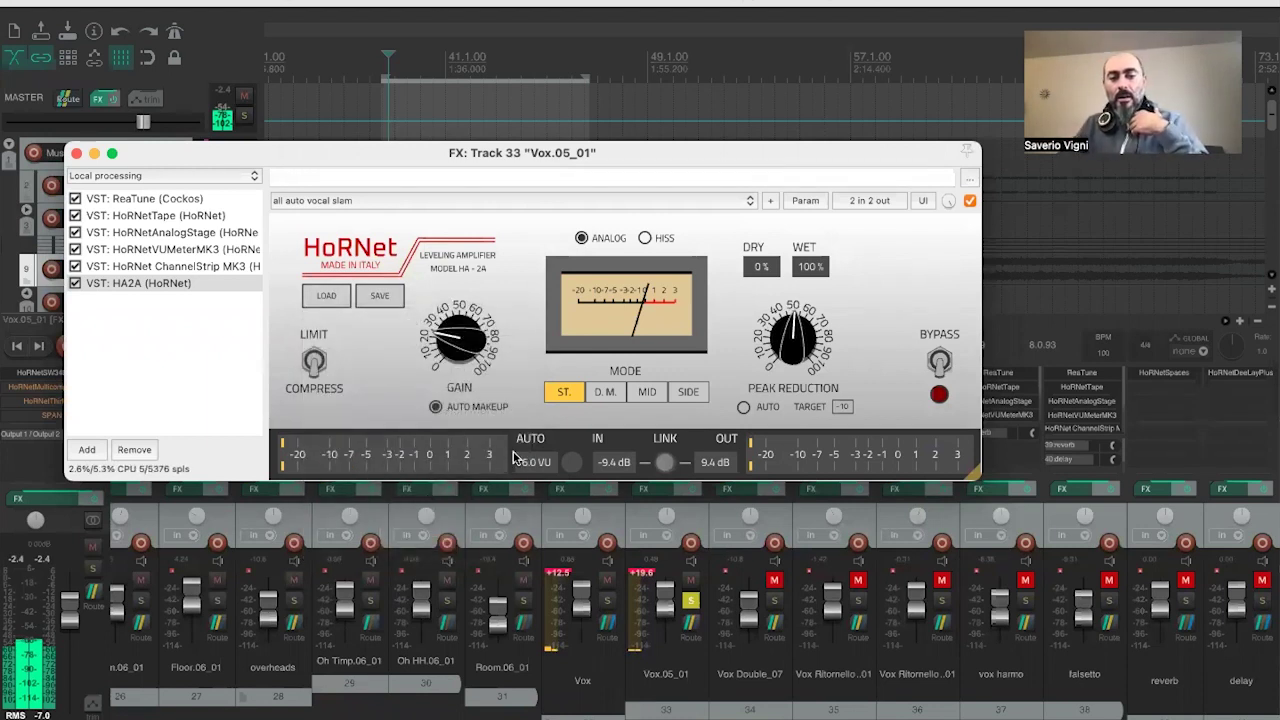
double_click(571, 462)
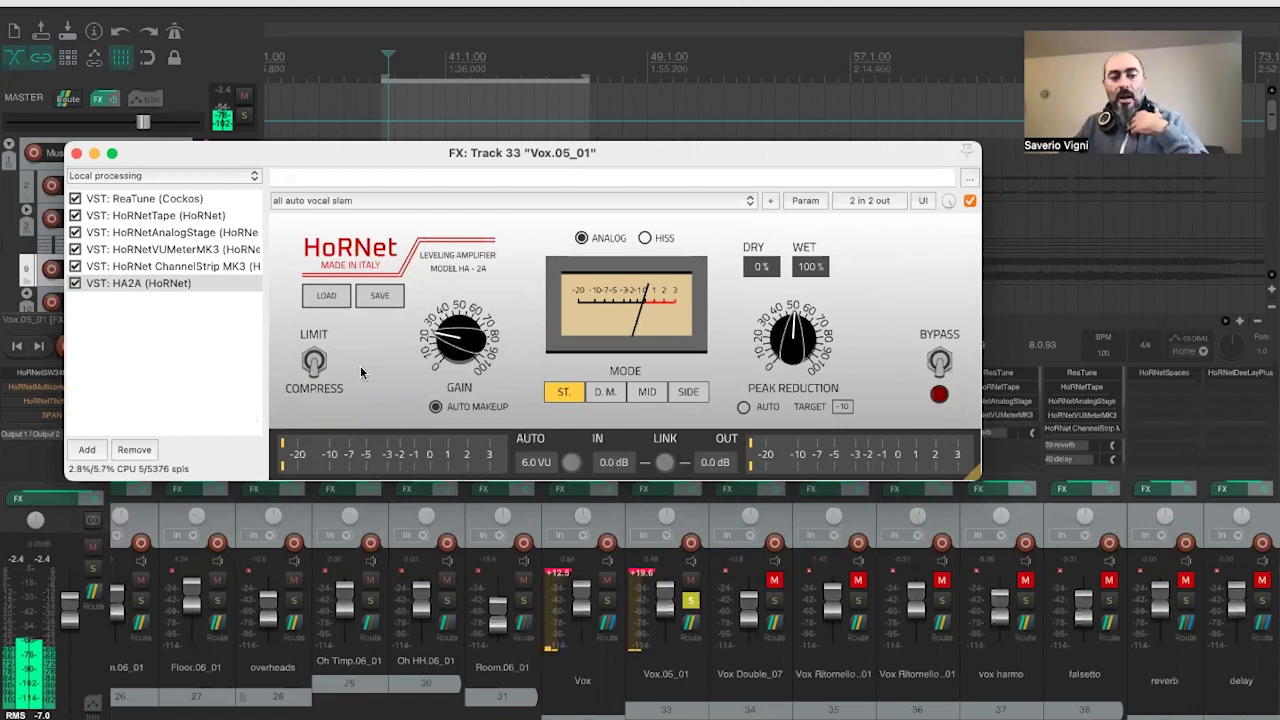
left_click(743, 409)
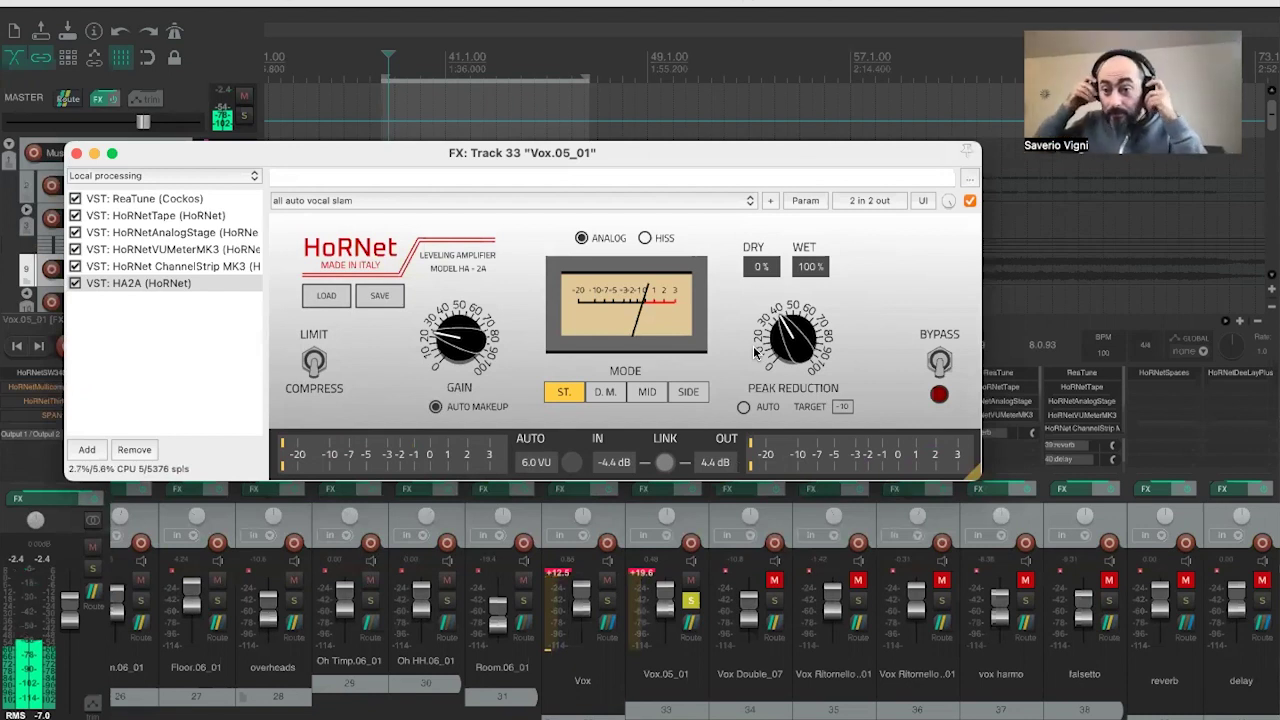
- Play the vocal with the vocal slam preset and toggle the HA2A off and on to compare the sound
key("space")
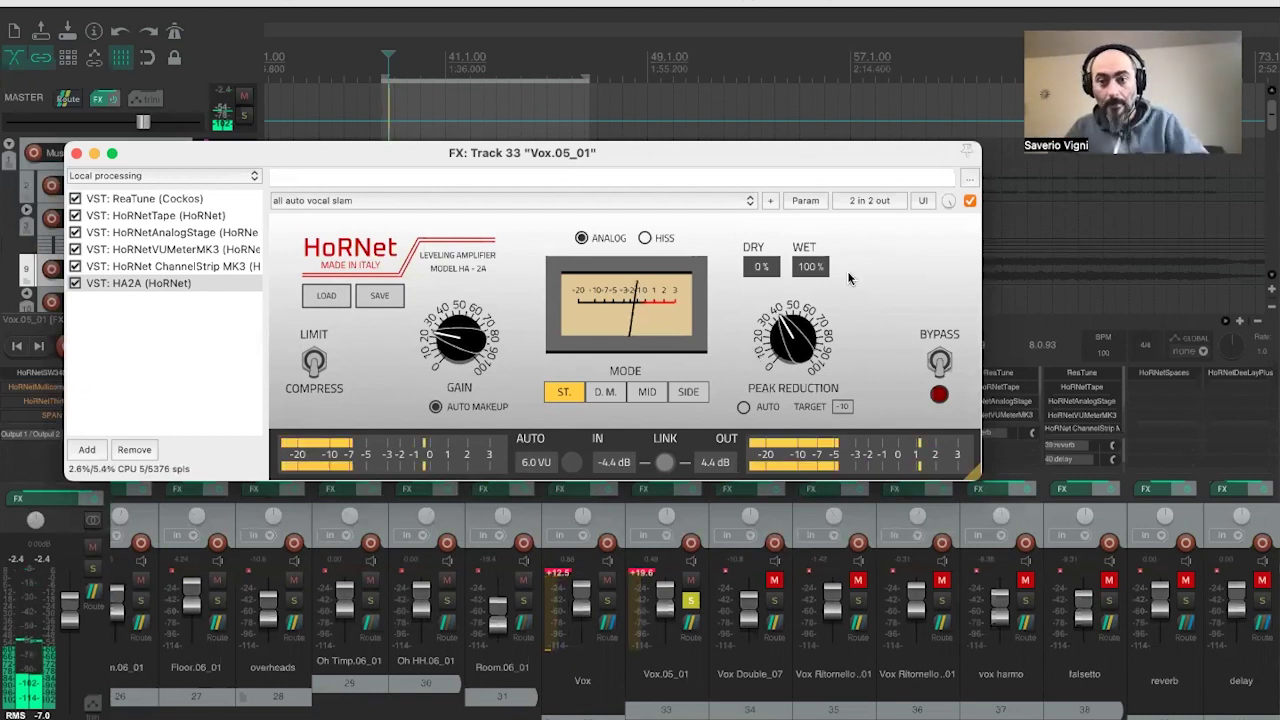
left_click(969, 202)
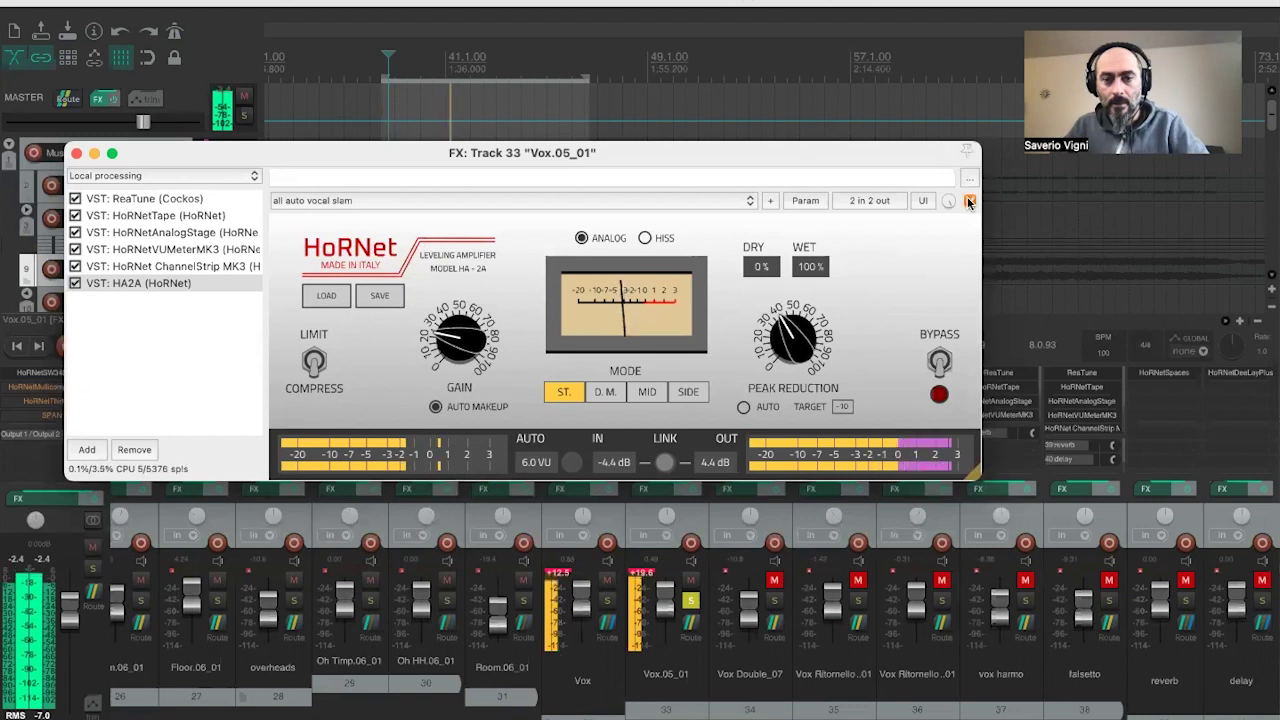
left_click(969, 202)
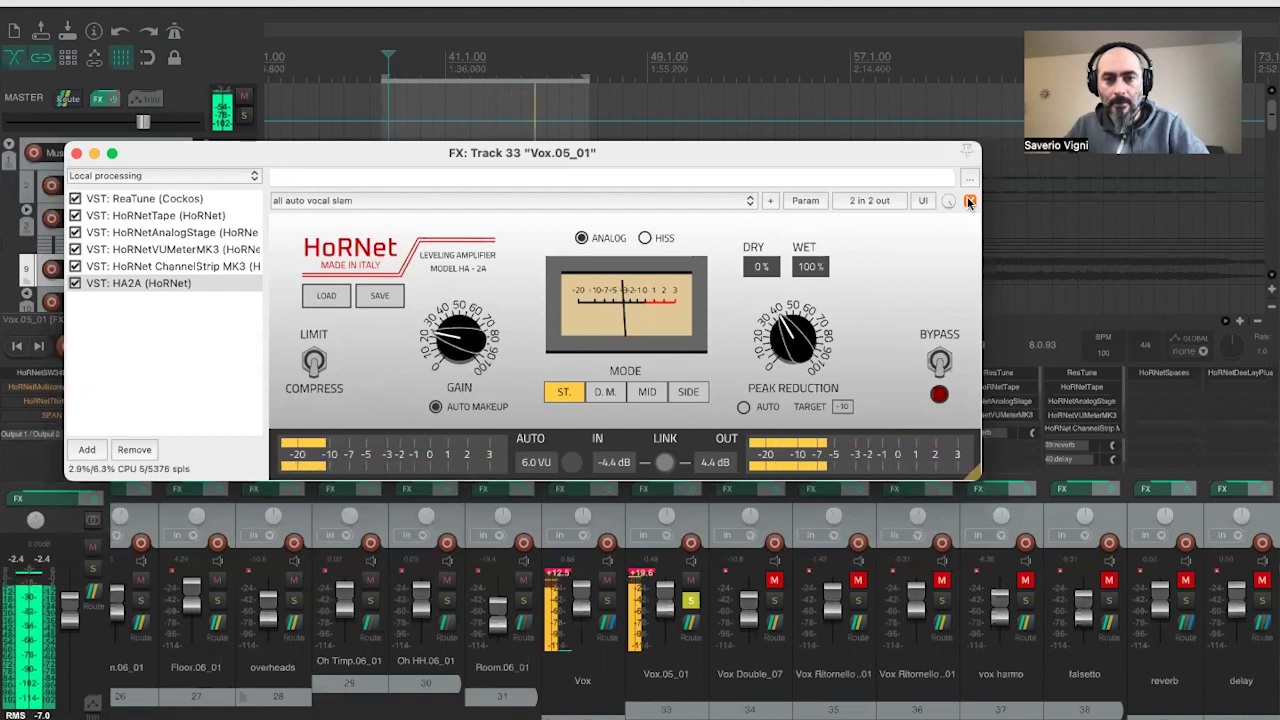
left_click(969, 201)
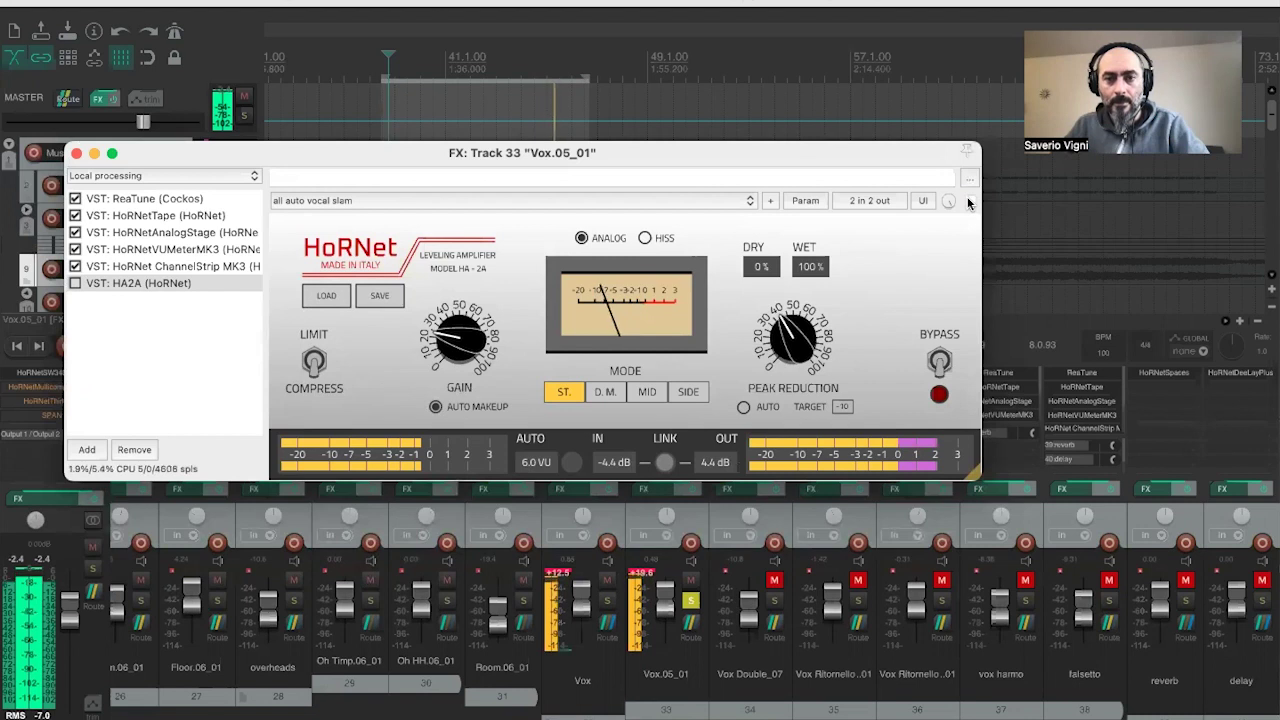
left_click(969, 201)
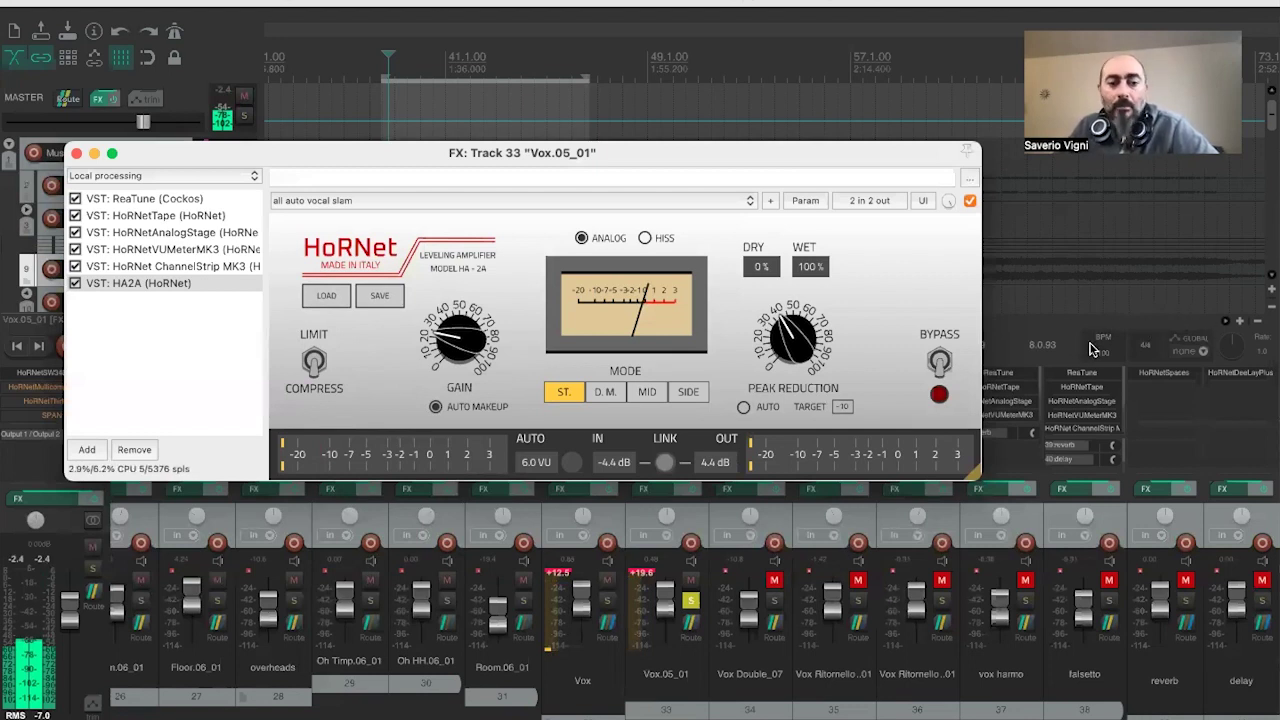
- Load the HA2A preset "all auto normal compression" and play the vocal with automatic input levelling and peak reduction running
left_click(335, 300)
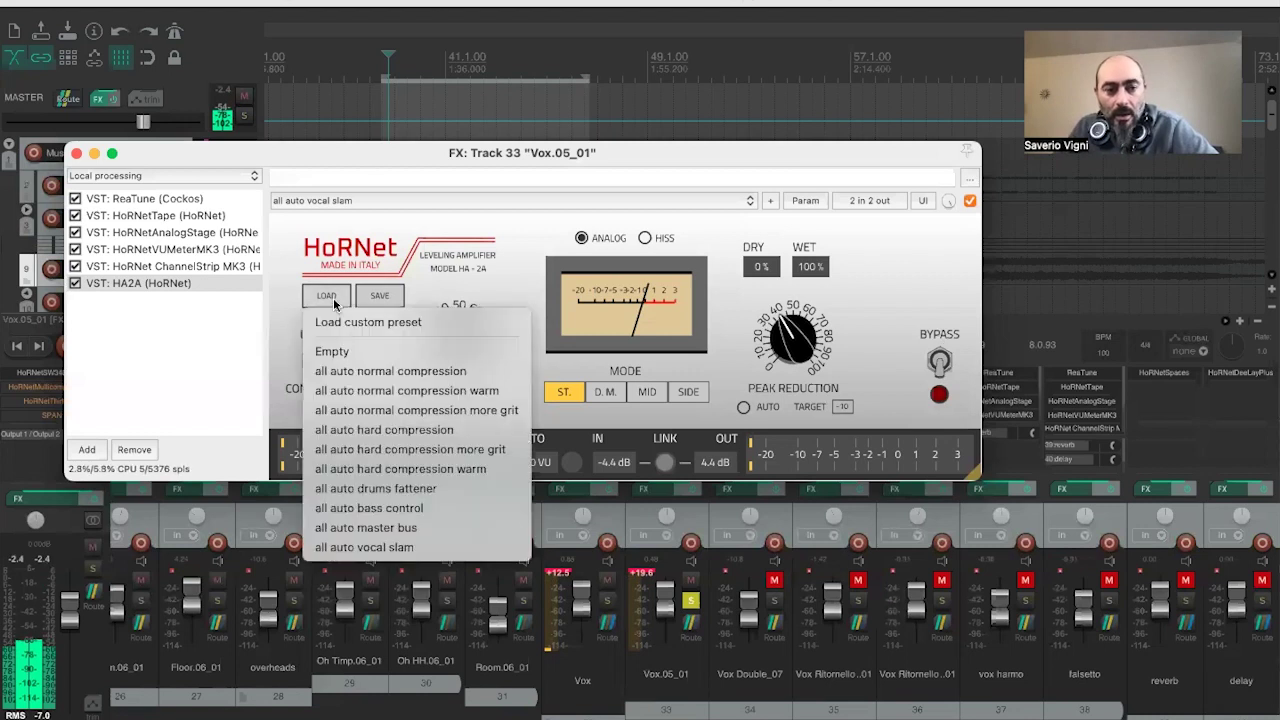
left_click(339, 370)
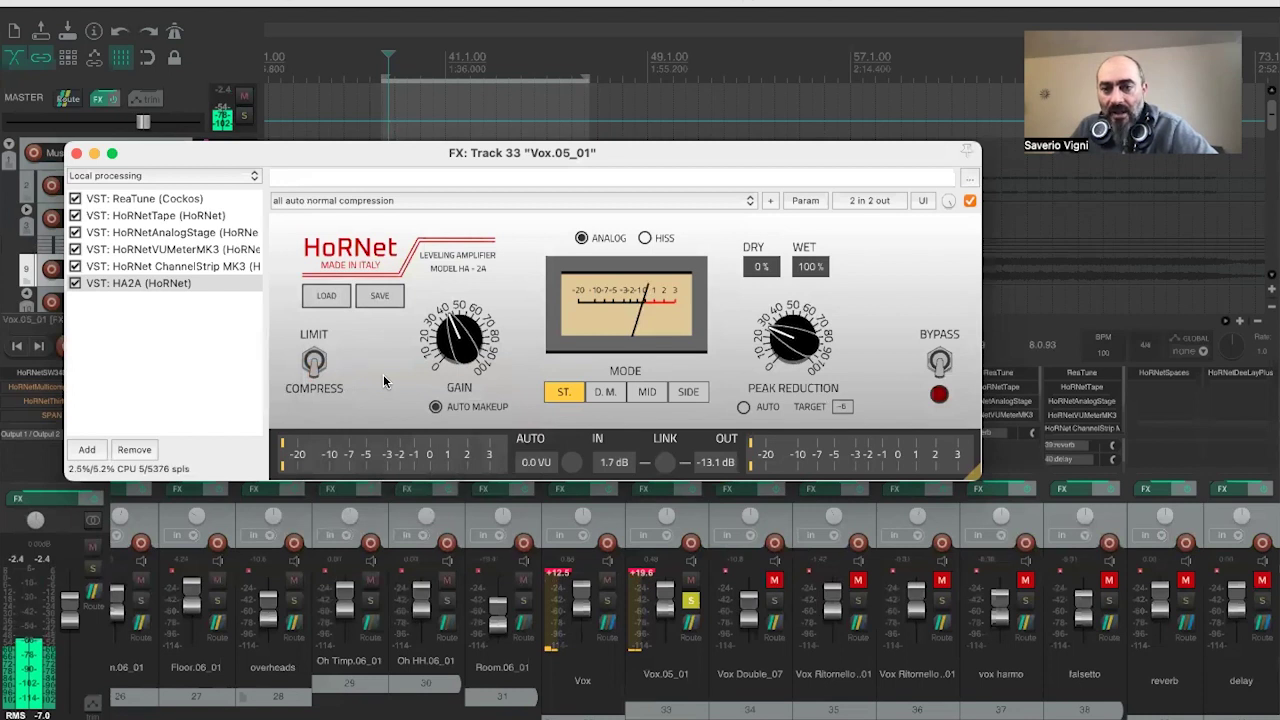
double_click(571, 463)
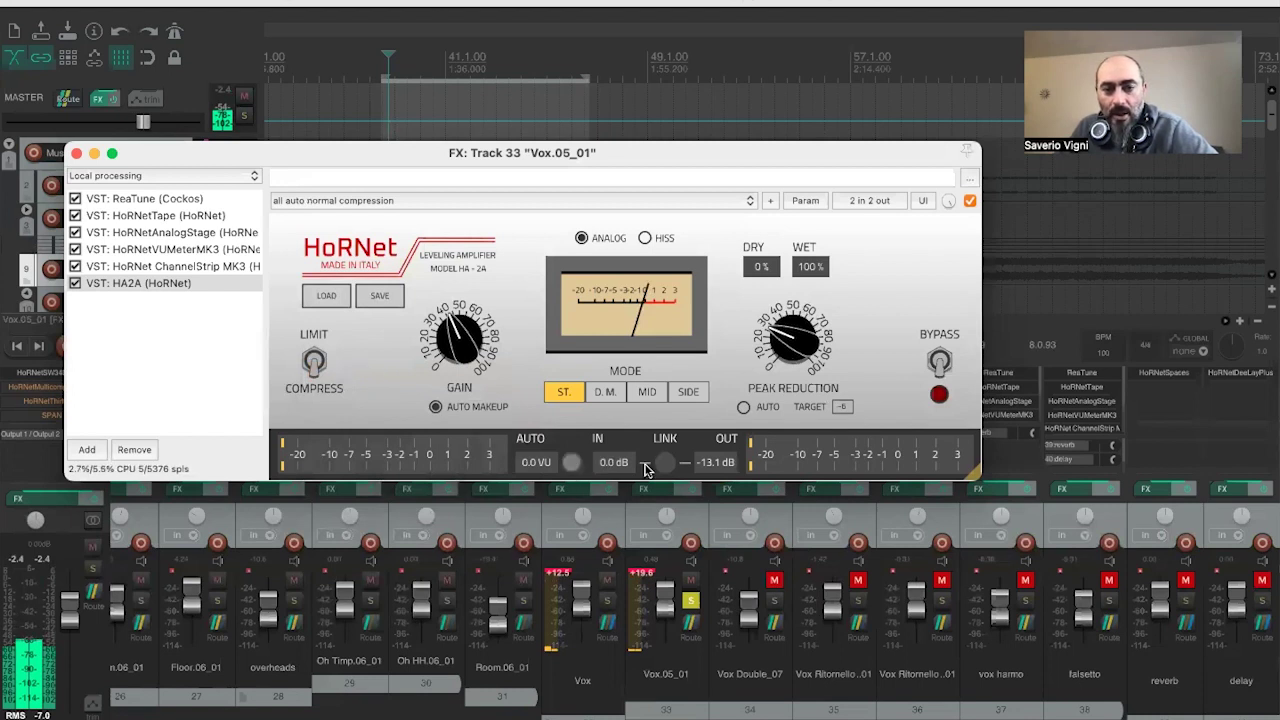
left_click(744, 407)
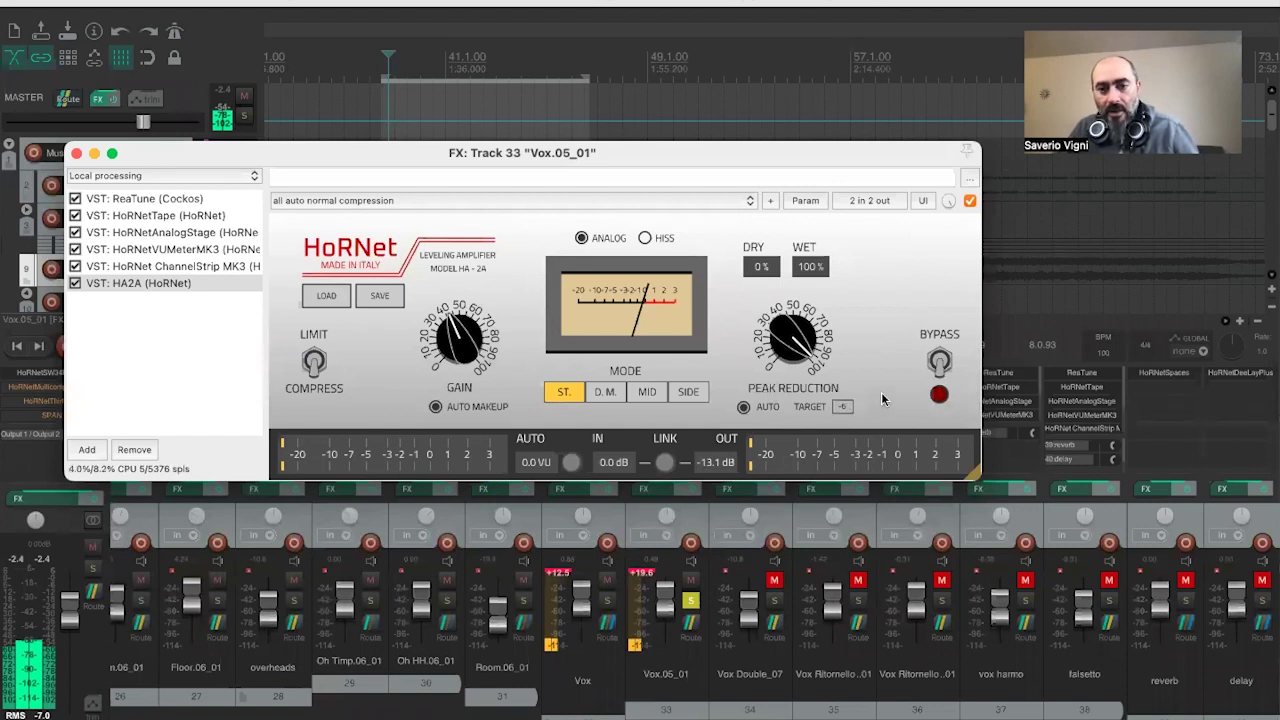
key("space")
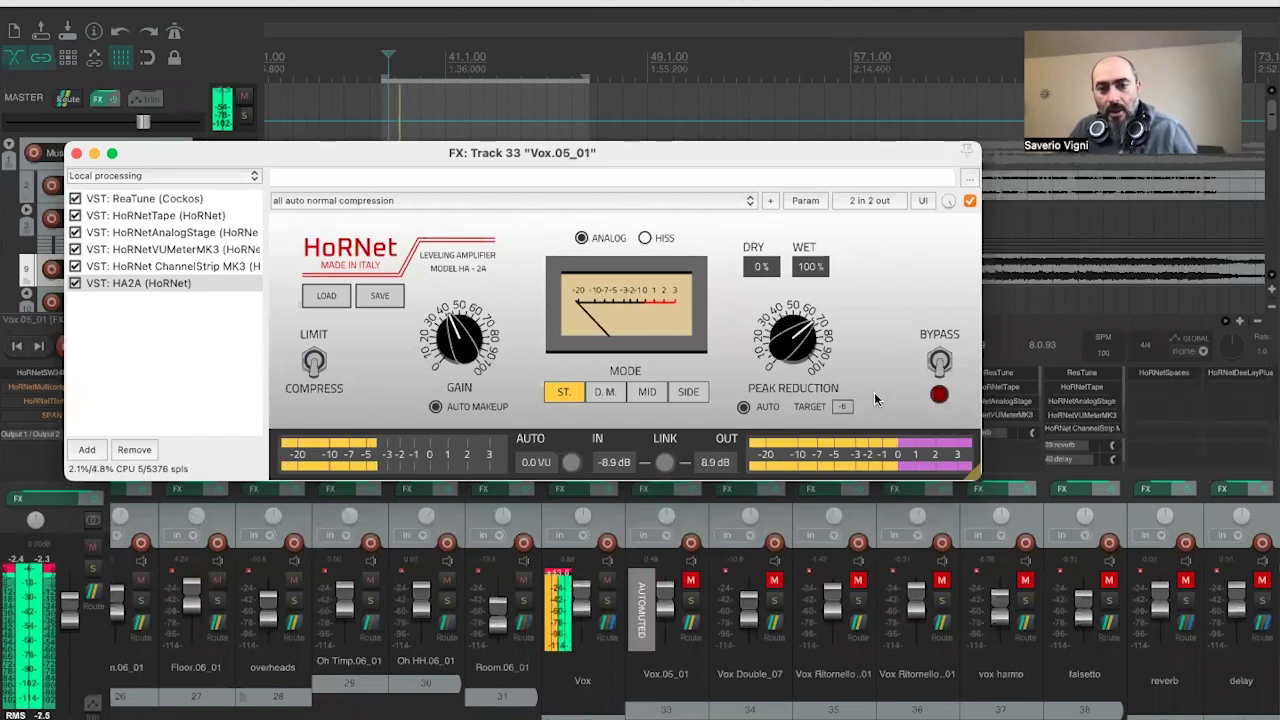
- Solo the automuted Vox.05_01 track again and unmute it
left_click(690, 600)
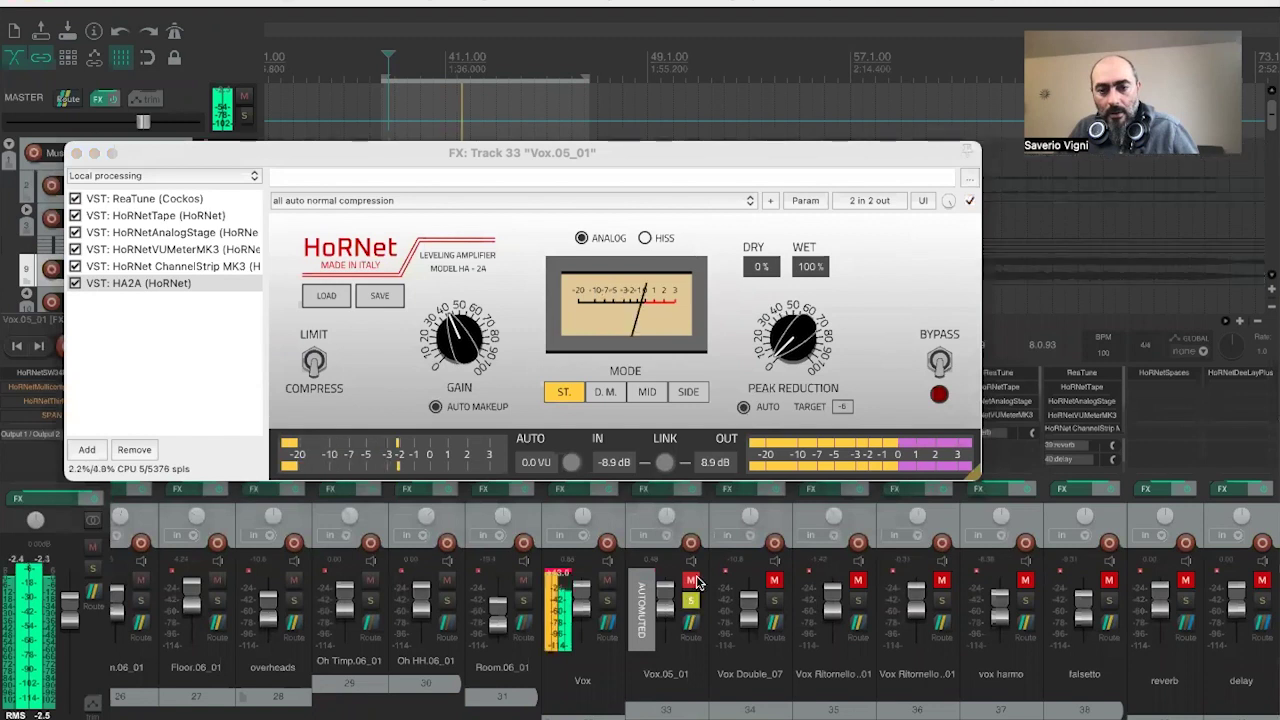
left_click(693, 581)
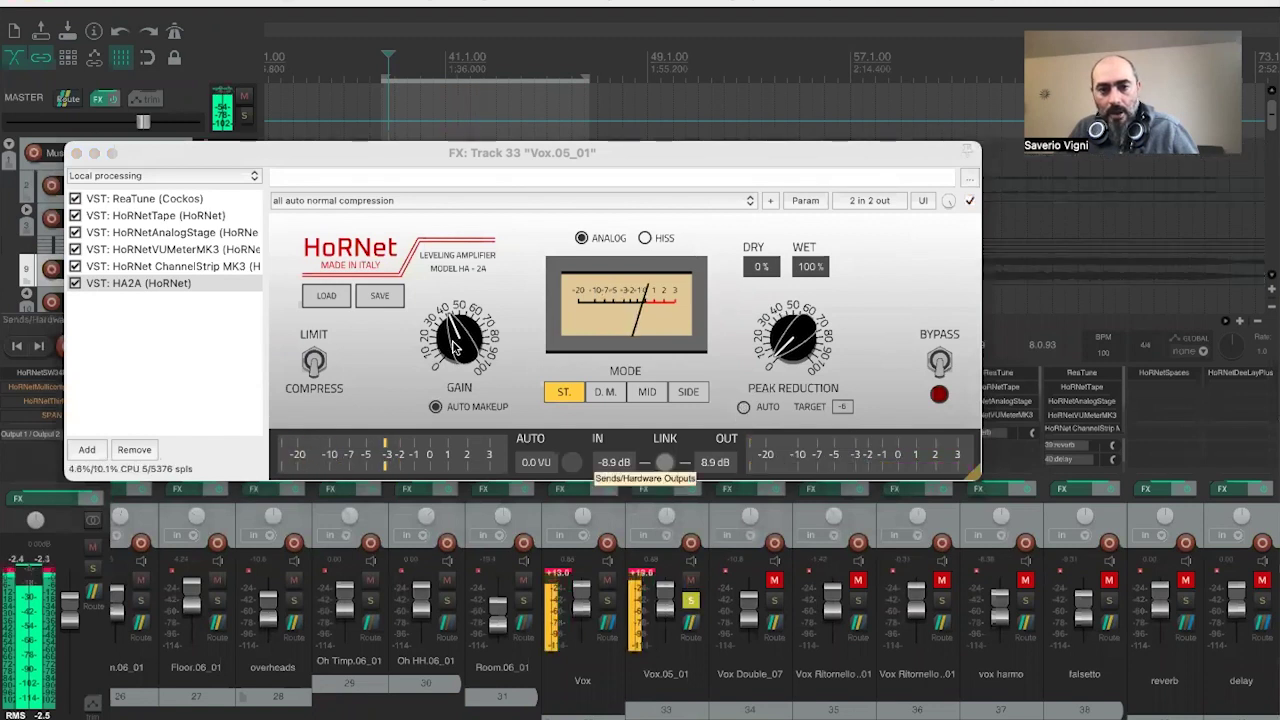
- Lower the HA2A's gain to about 25 and set its peak reduction to about 55 while the vocal plays
left_click(415, 328)
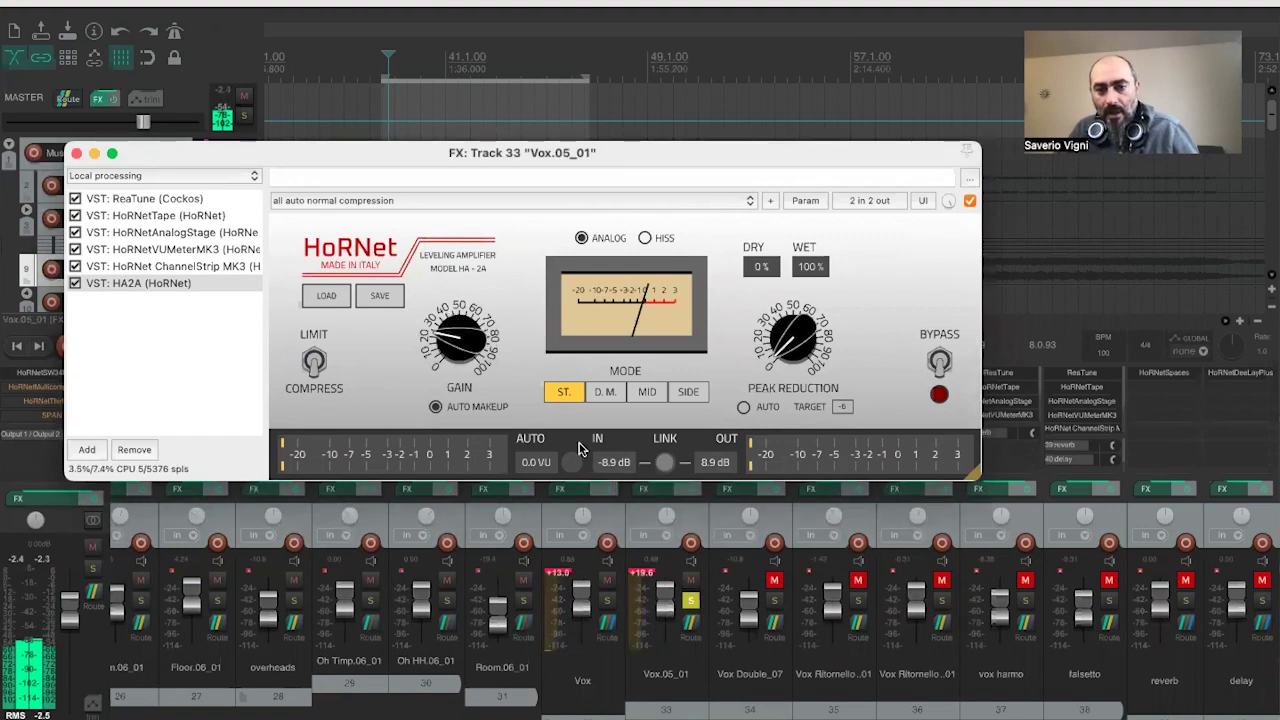
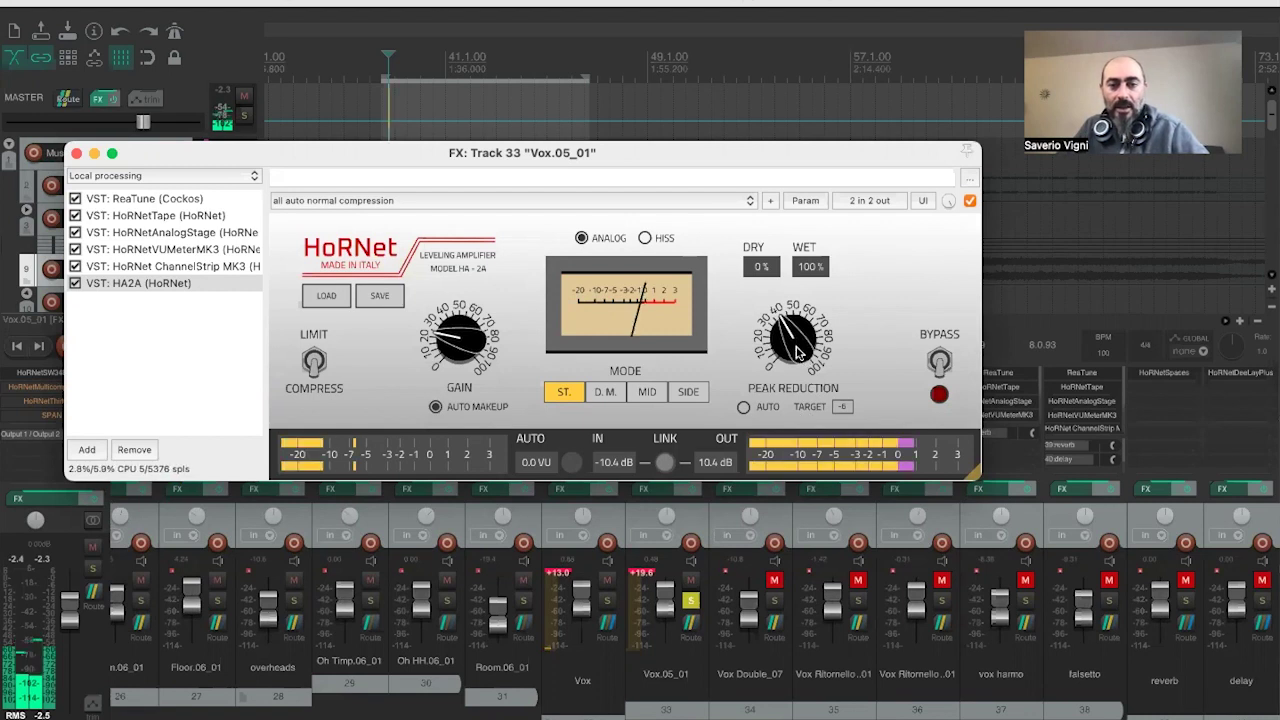
mouse_move(797, 350)
left_mouse_down()
mouse_move(797, 334)
mouse_move(800, 348)
left_mouse_up()
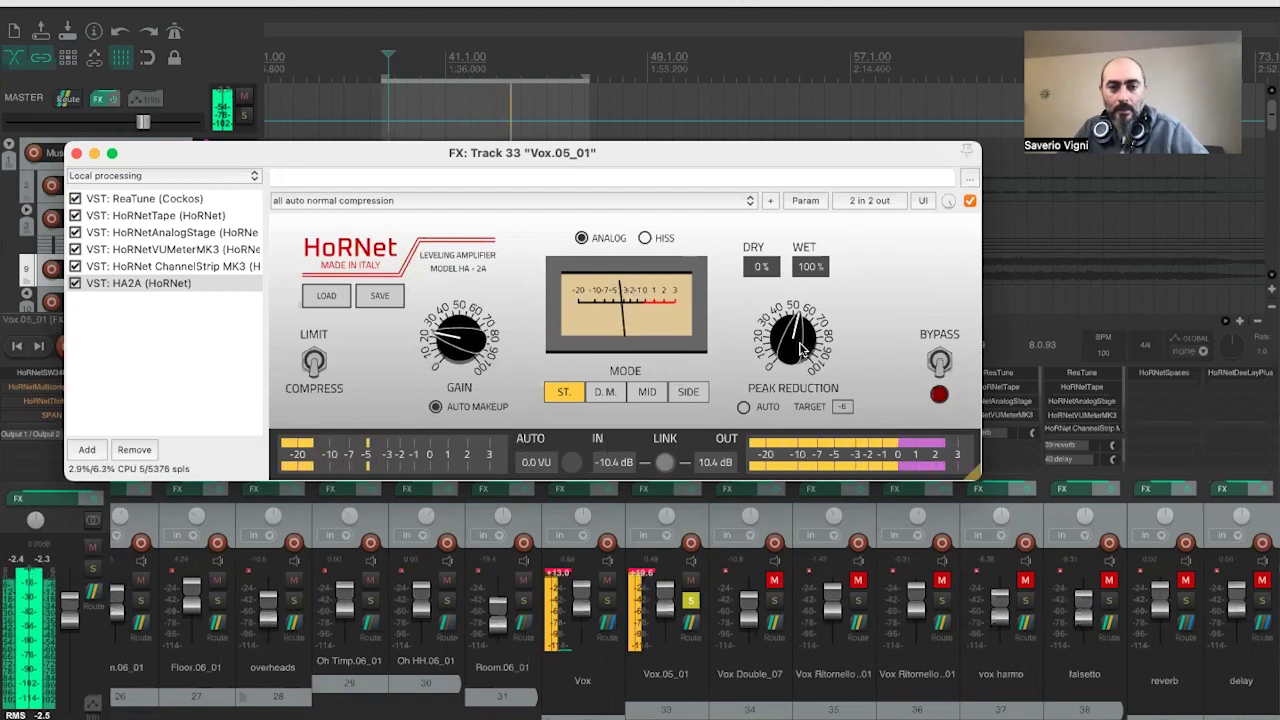
left_click_drag(797, 348, 797, 345)
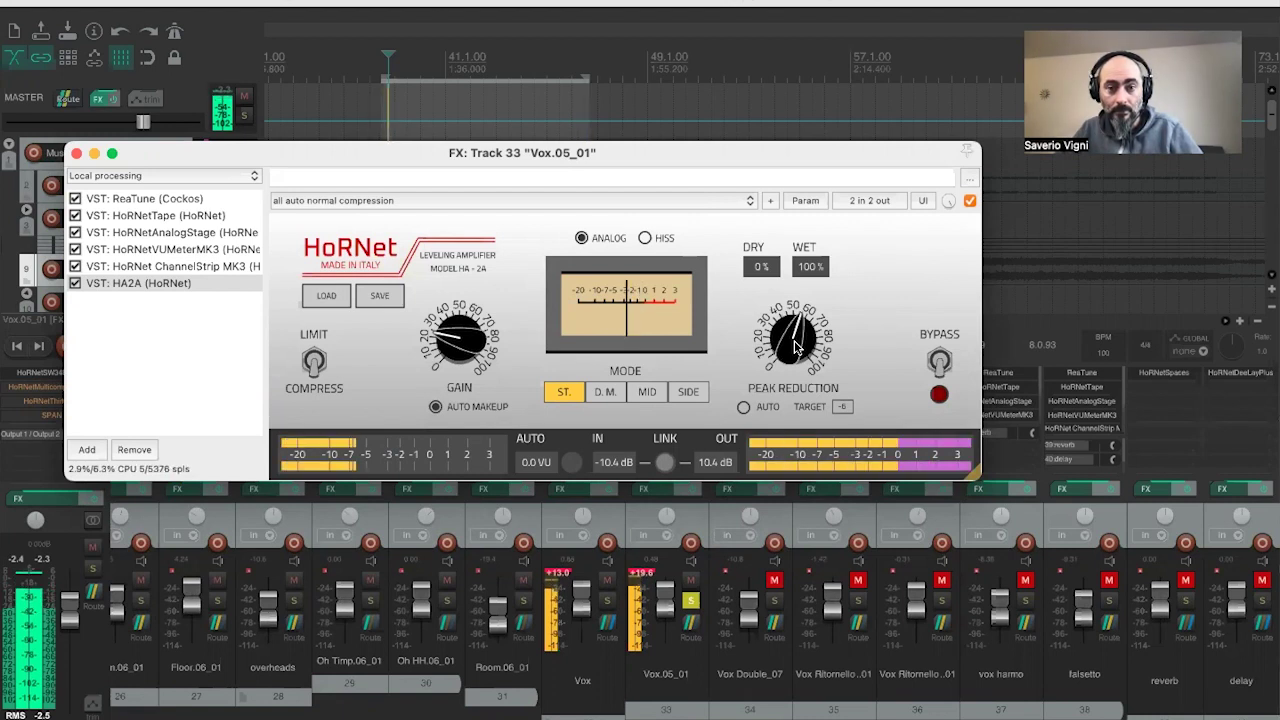
- Switch the HA2A off and on during playback to compare the heavier peak reduction with the unprocessed vocal
left_click(969, 201)
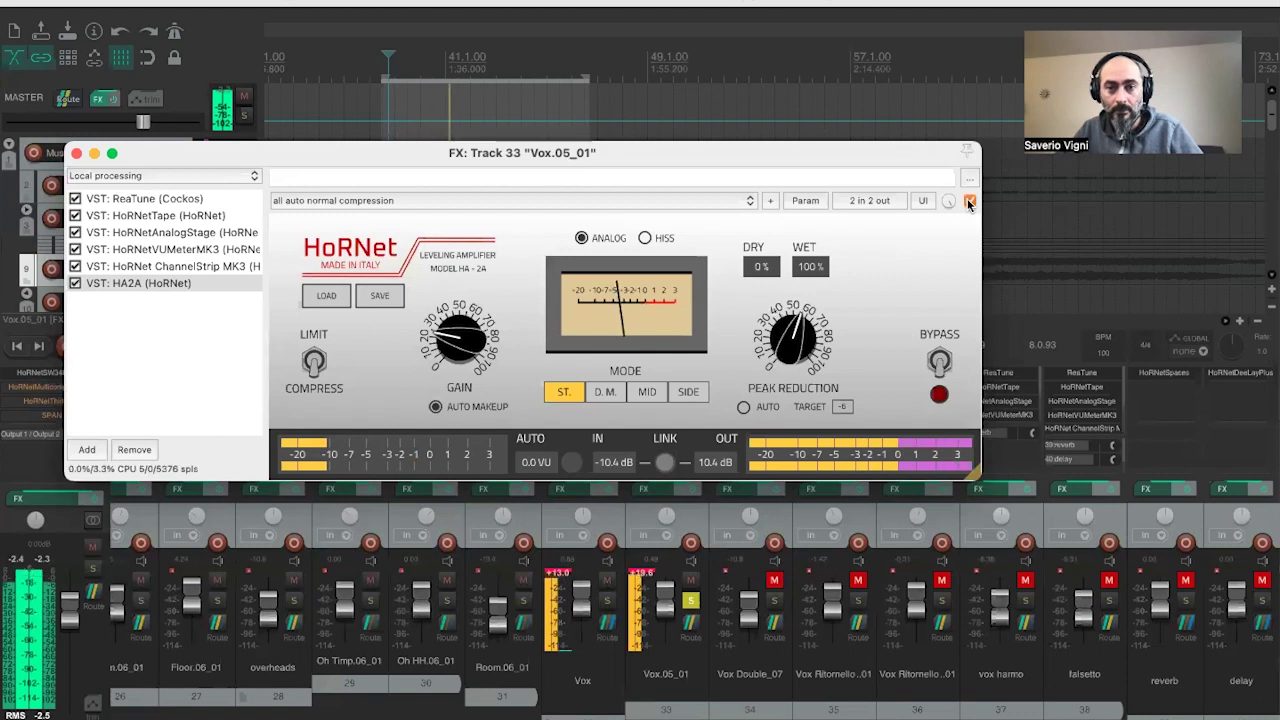
left_click(969, 201)
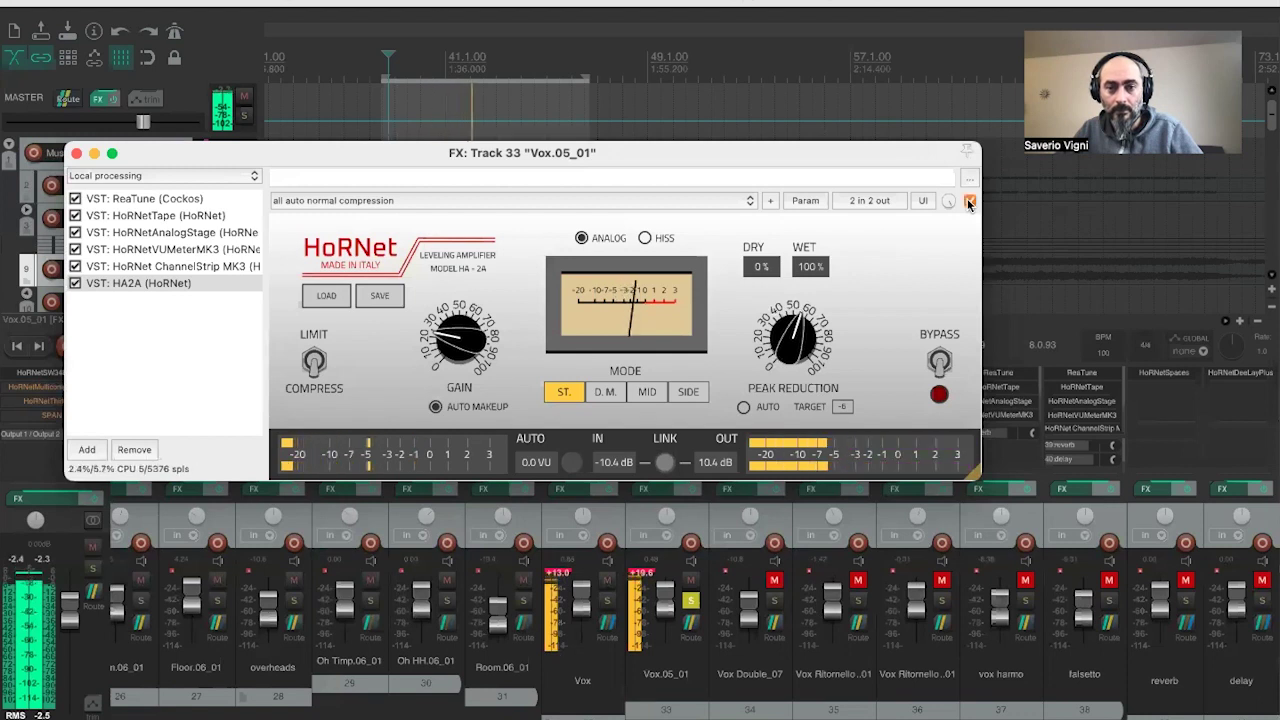
left_click(969, 201)
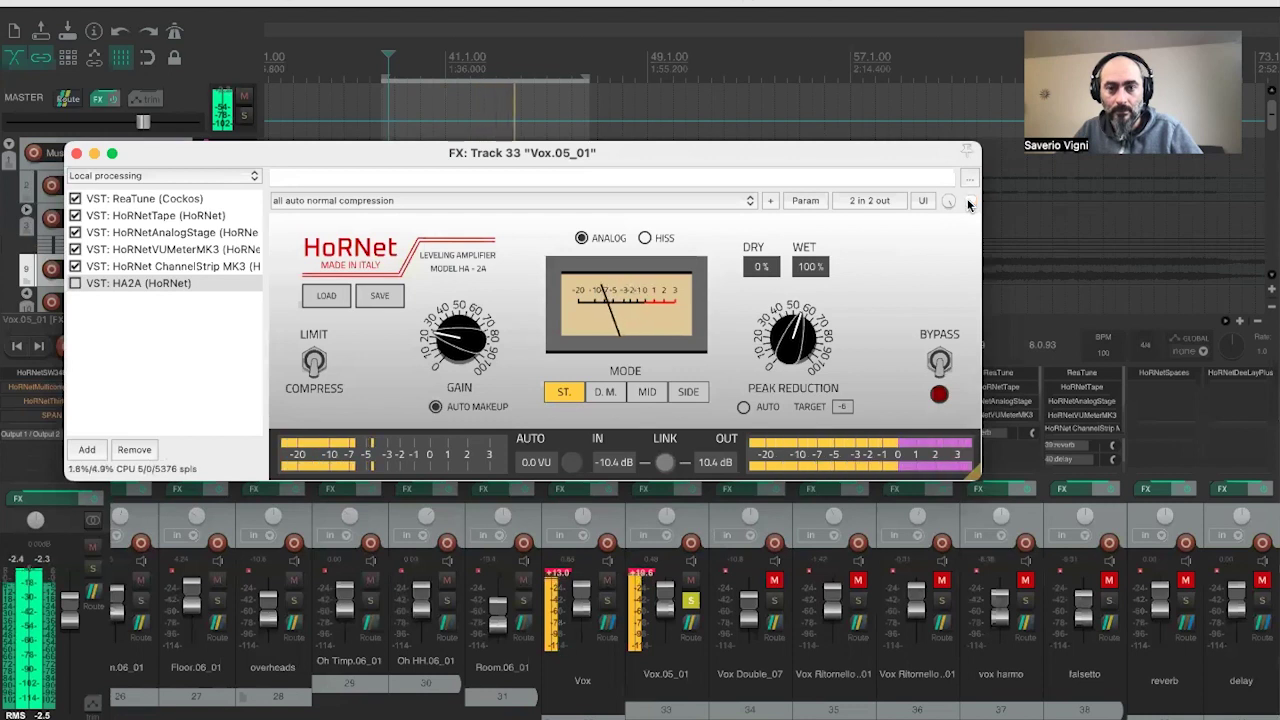
left_click(969, 201)
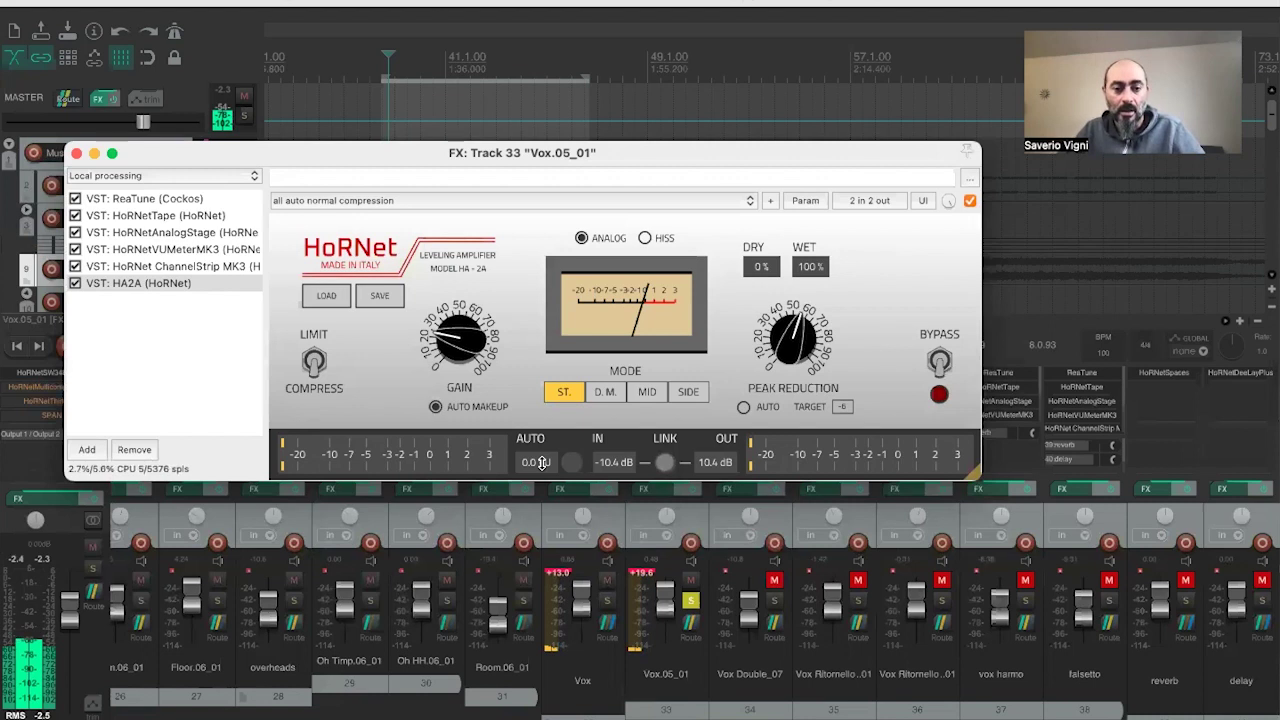
- Set the HA2A's auto level target to 6.0 VU and run automatic input levelling while the vocal plays
left_click_drag(541, 456, 552, 424)
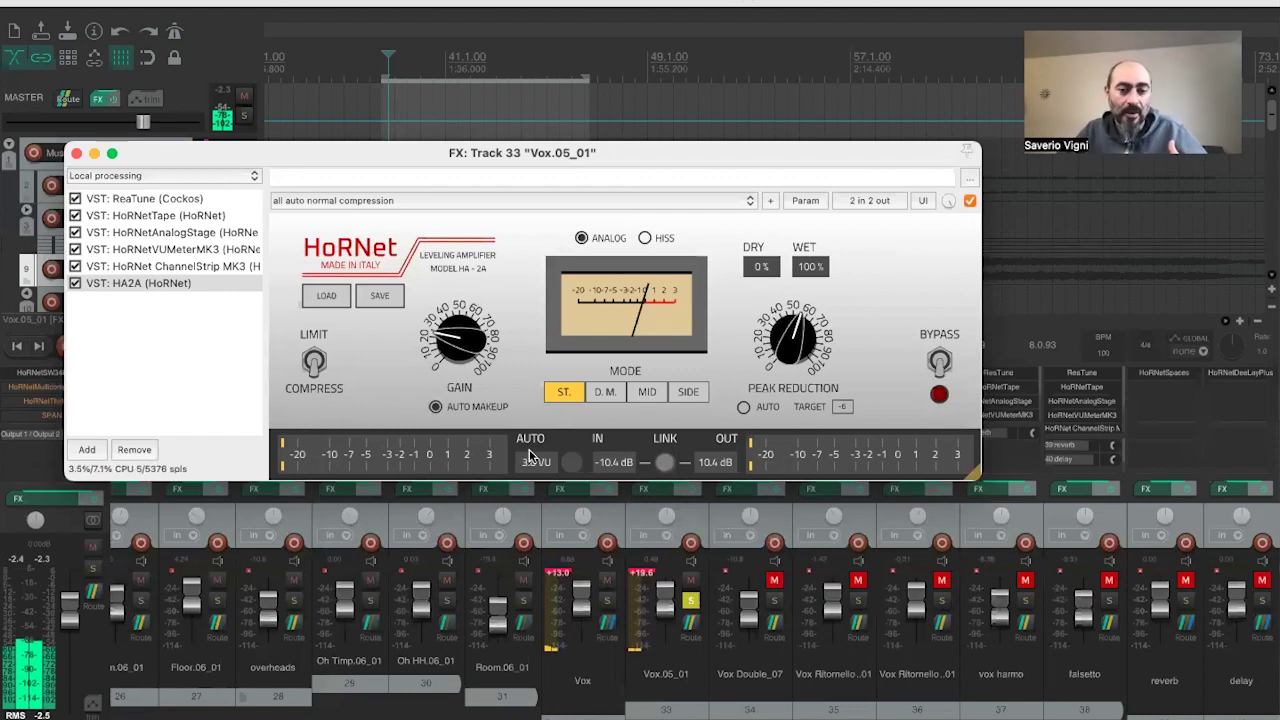
left_click_drag(529, 461, 532, 408)
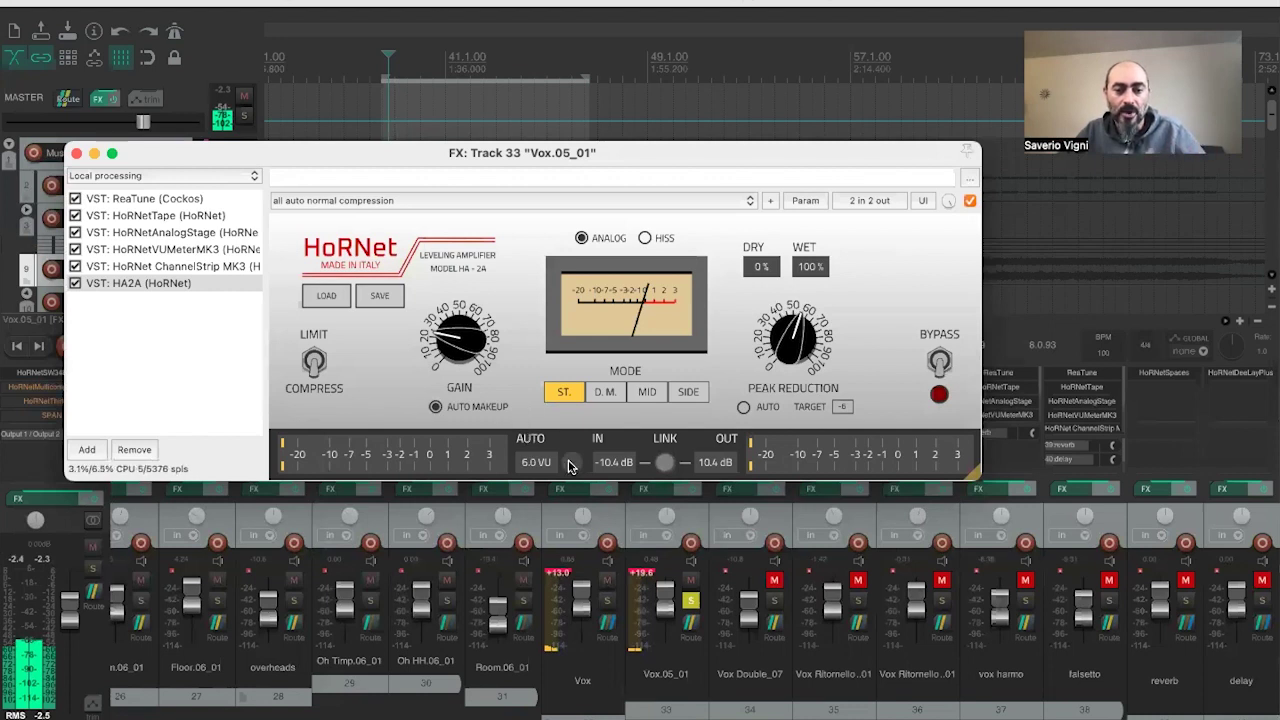
double_click(570, 466)
scroll(570, 466, "down", 4)
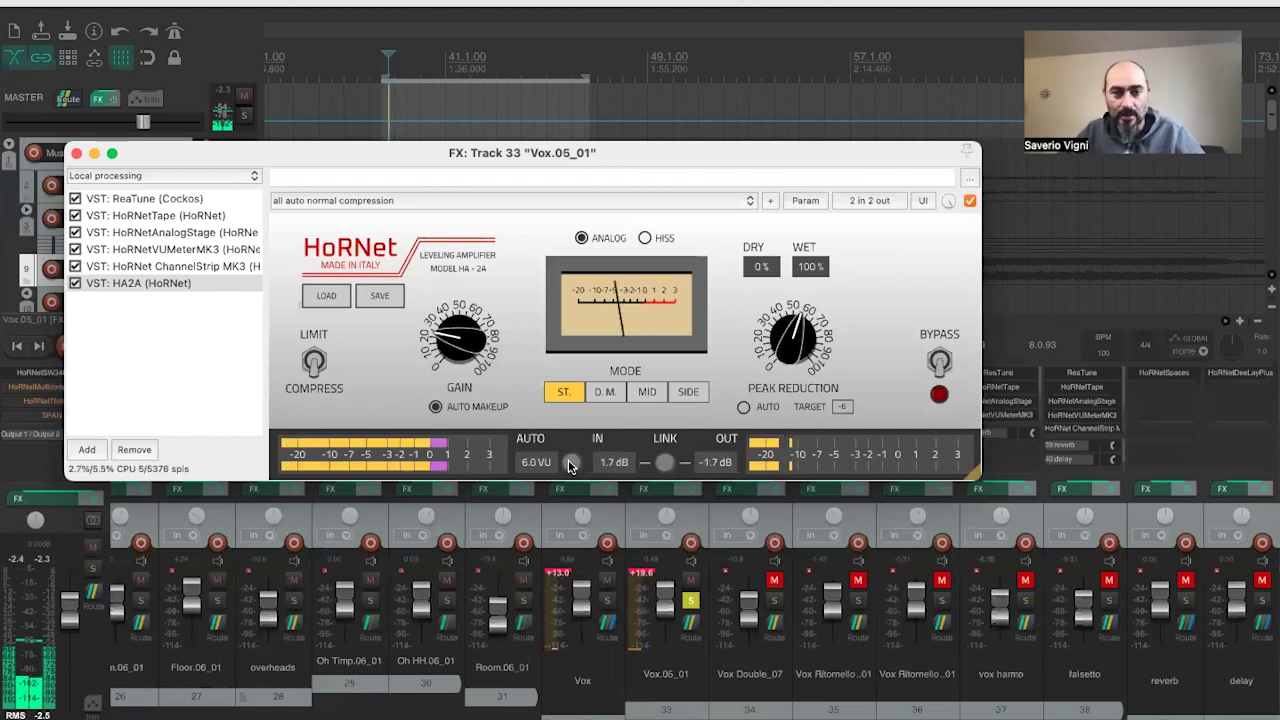
scroll(570, 466, "down", 1)
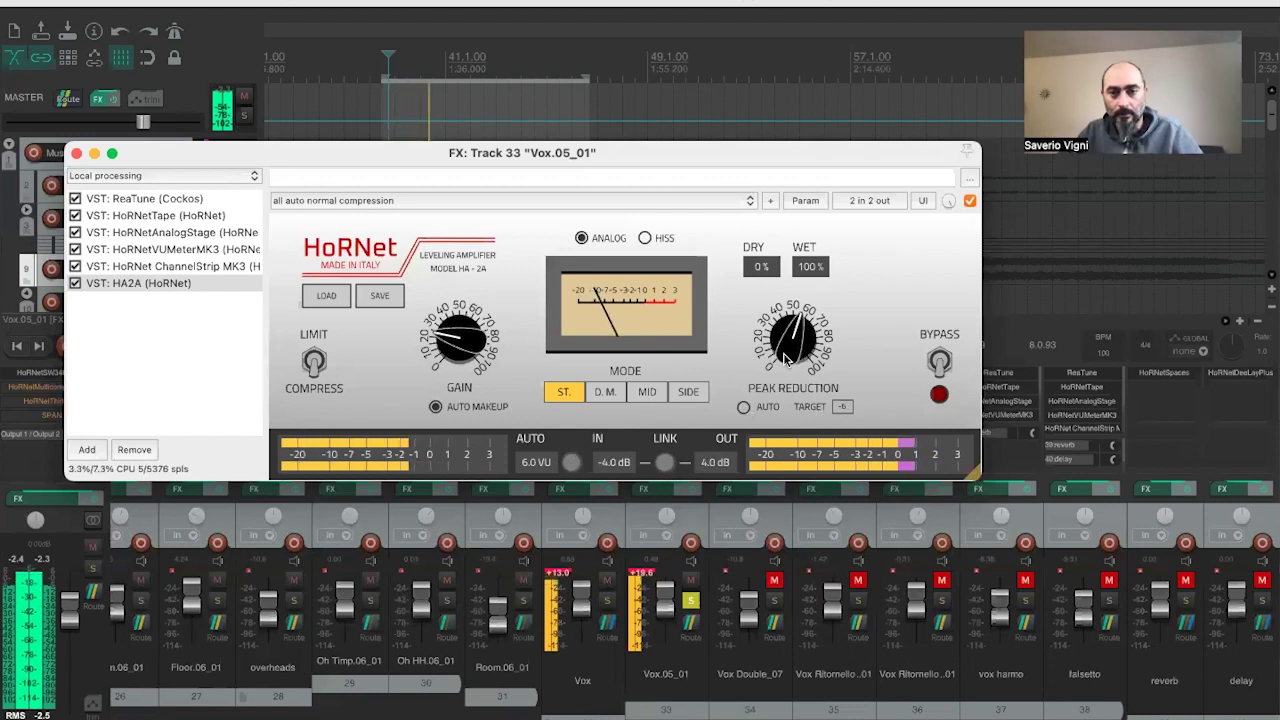
- Lower the HA2A's peak reduction to 42% and restart playback of the soloed vocal
left_click_drag(793, 342, 787, 352)
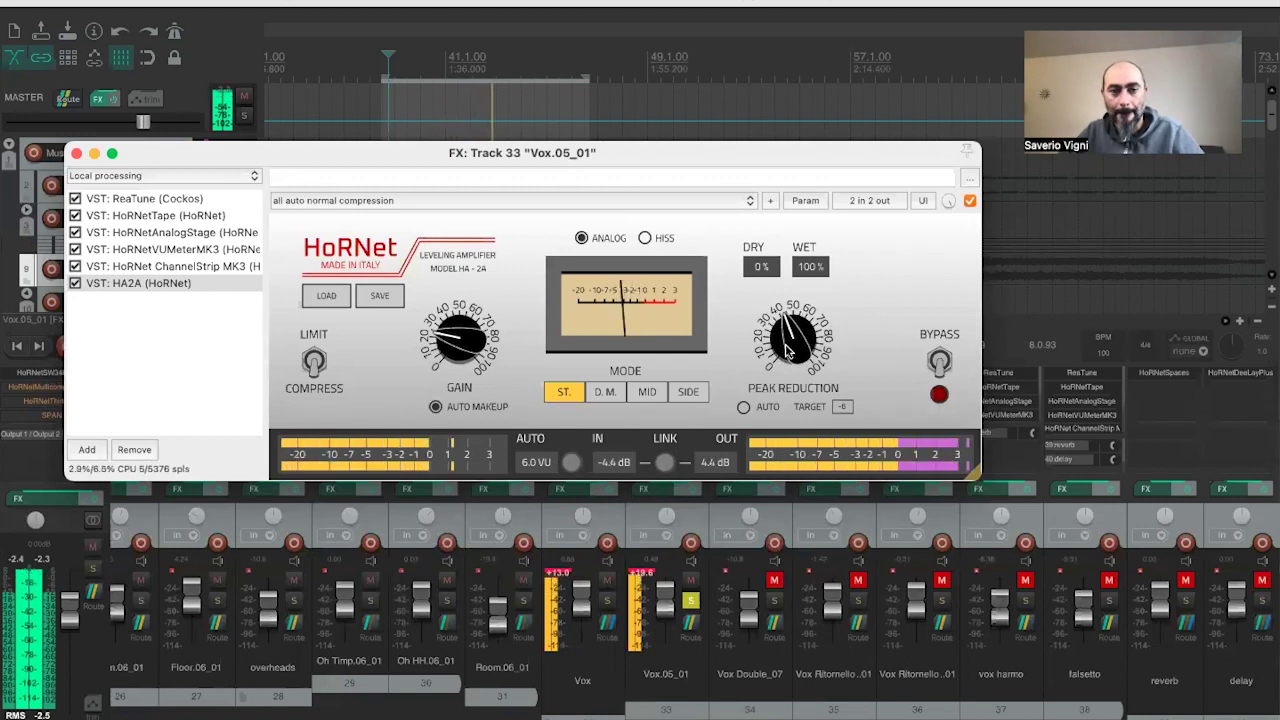
mouse_move(786, 354)
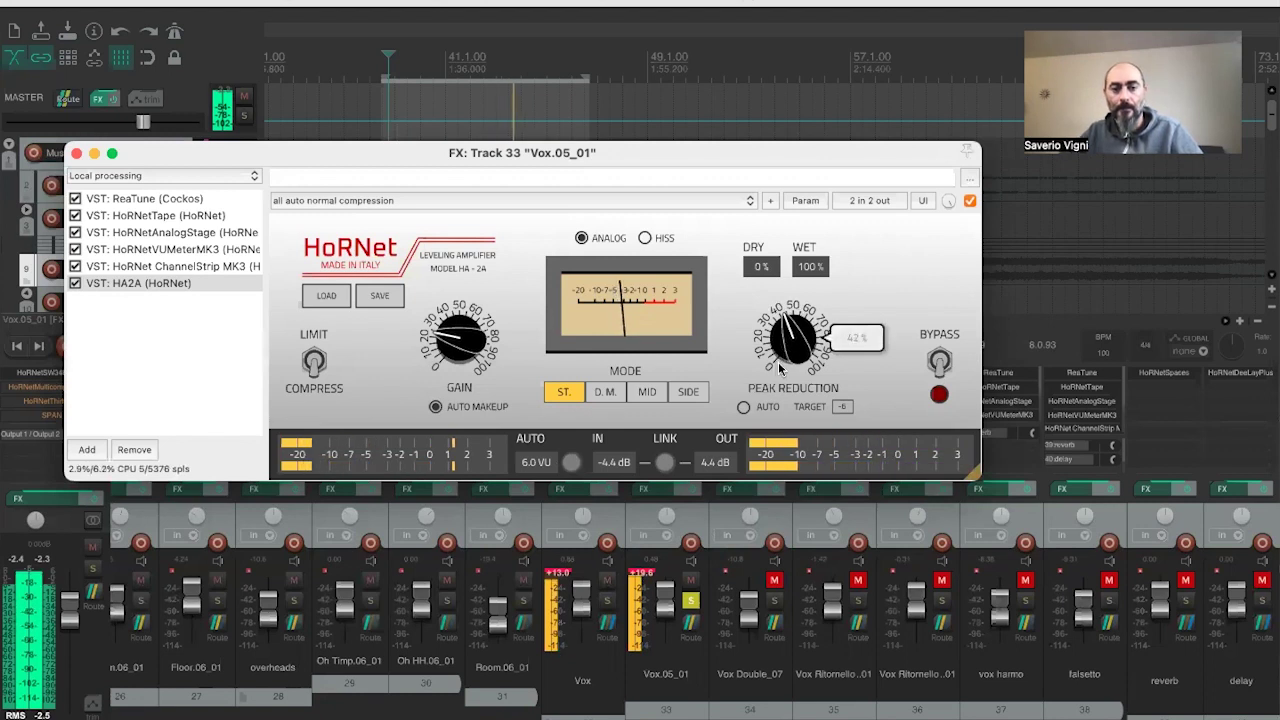
key("space")
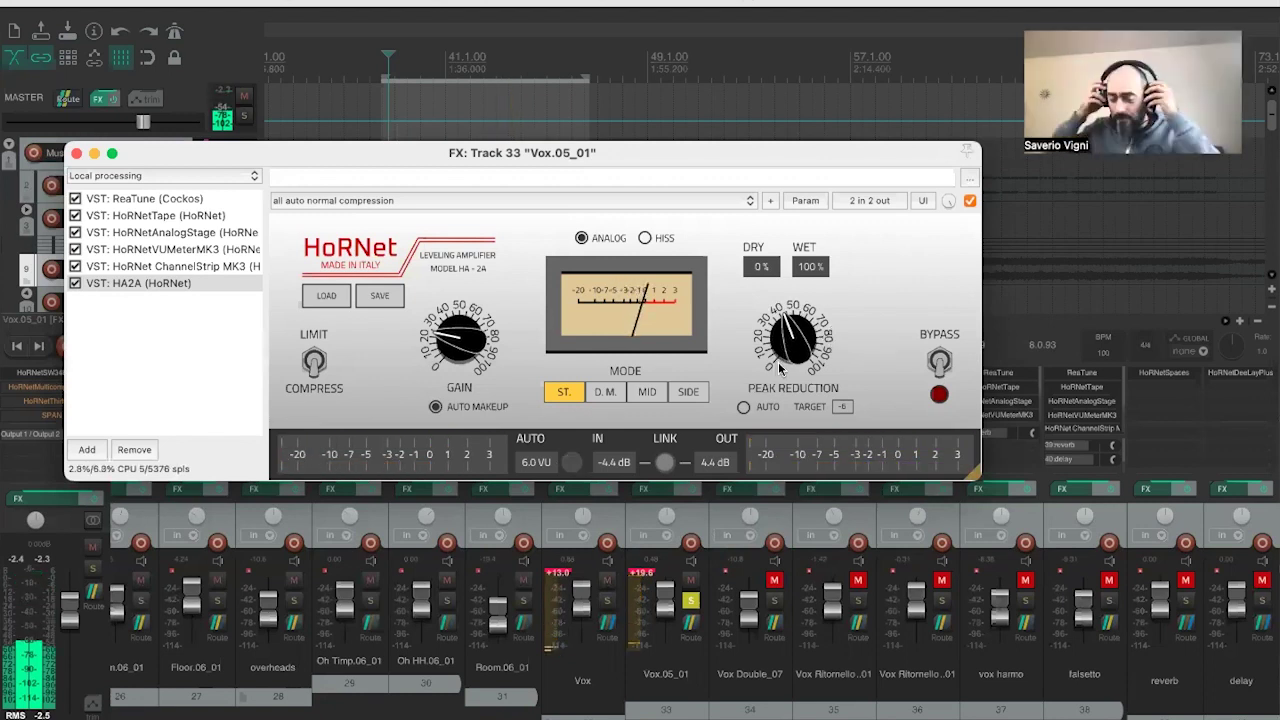
key("space")
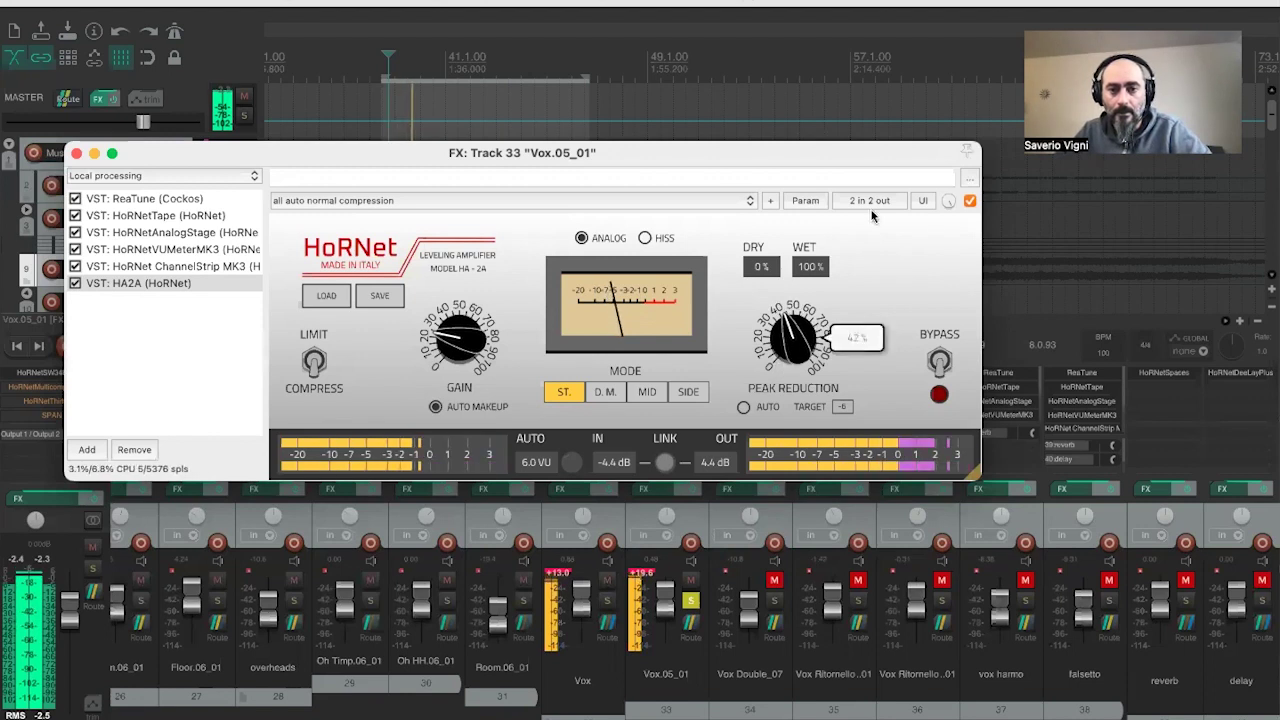
- Switch the HA2A off and on and toggle its bypass during playback to compare the lighter compression with the dry vocal
left_click(967, 202)
left_click(968, 202)
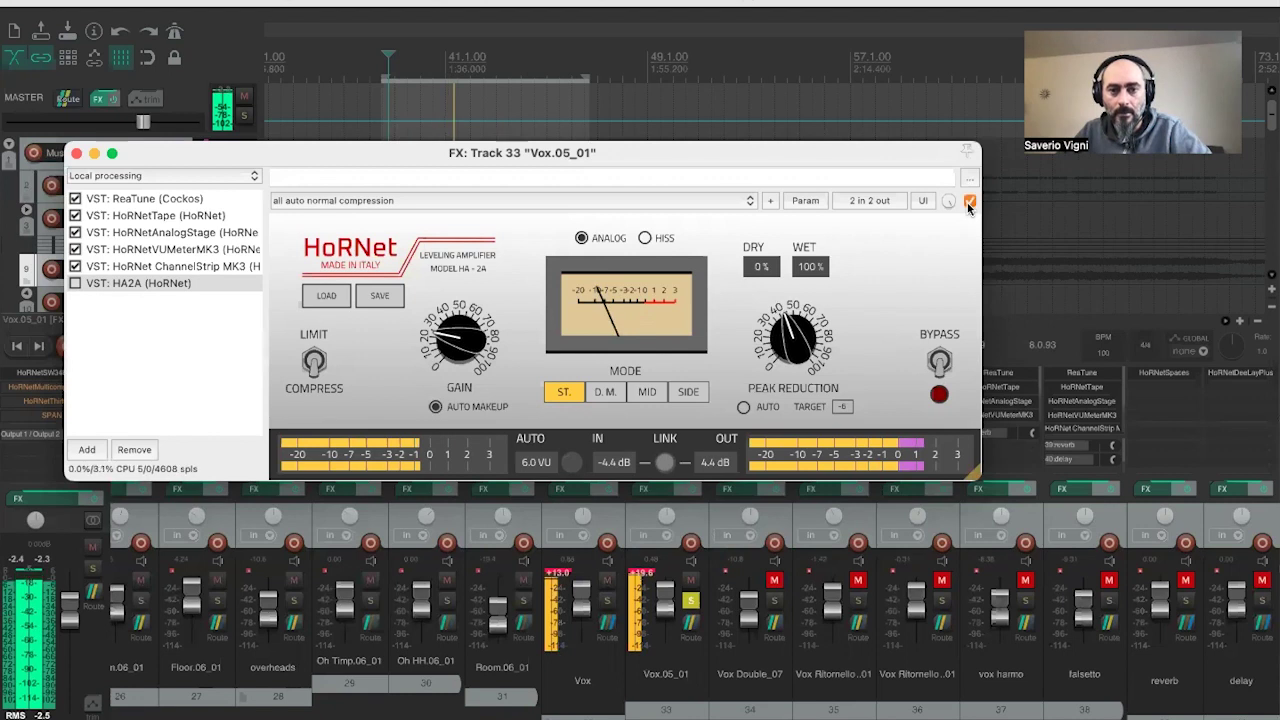
left_click(944, 362)
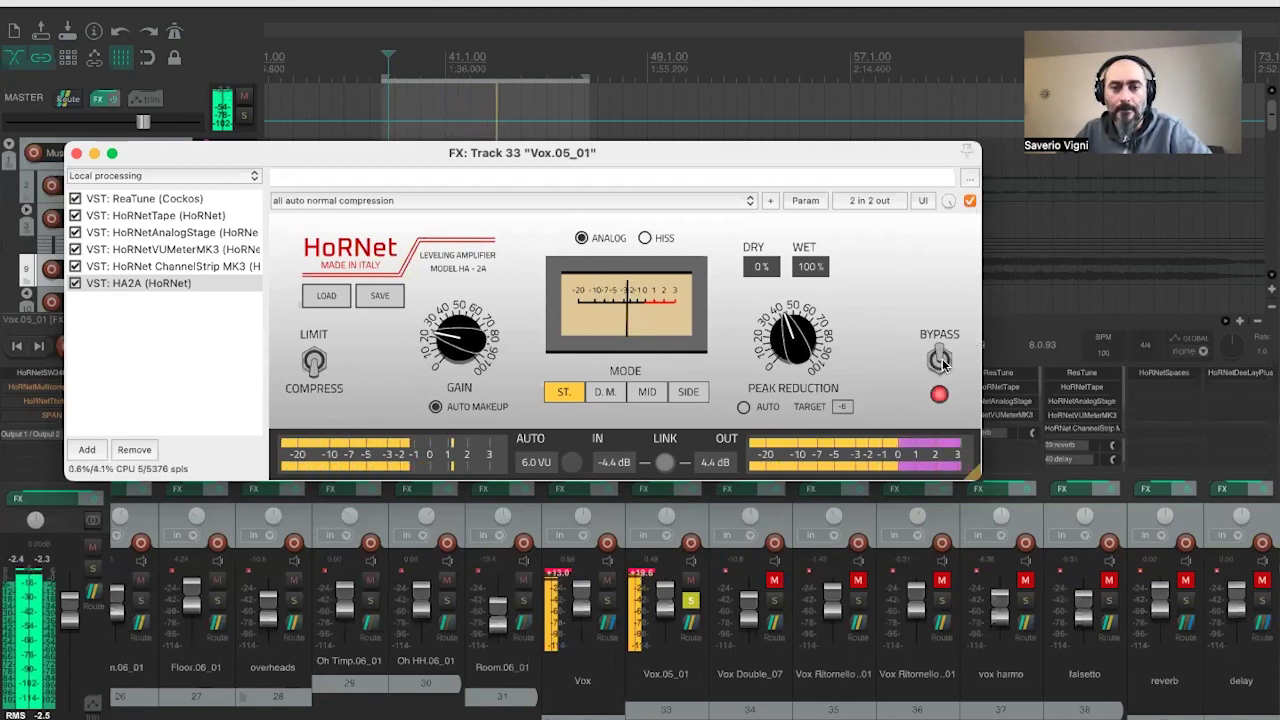
left_click(942, 362)
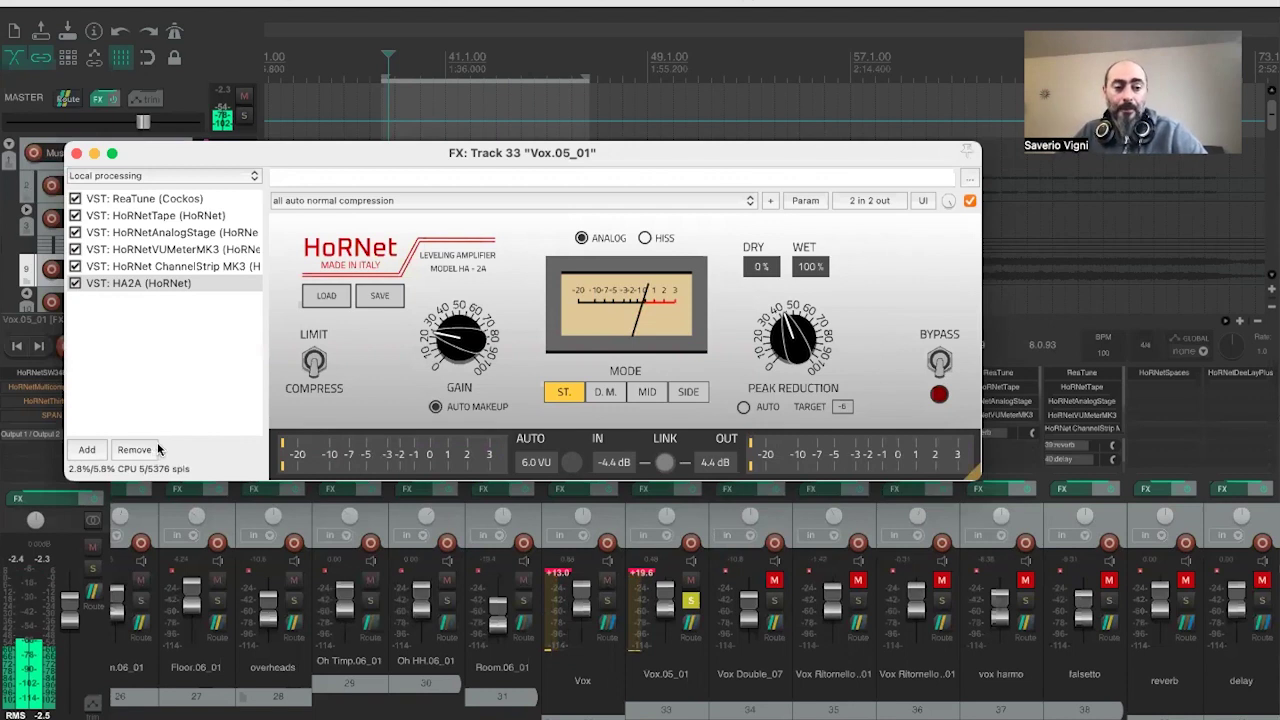
- Disable the HA2A in the Vox.05_01 effects chain and mute that vocal track
left_click_drag(355, 162, 391, 130)
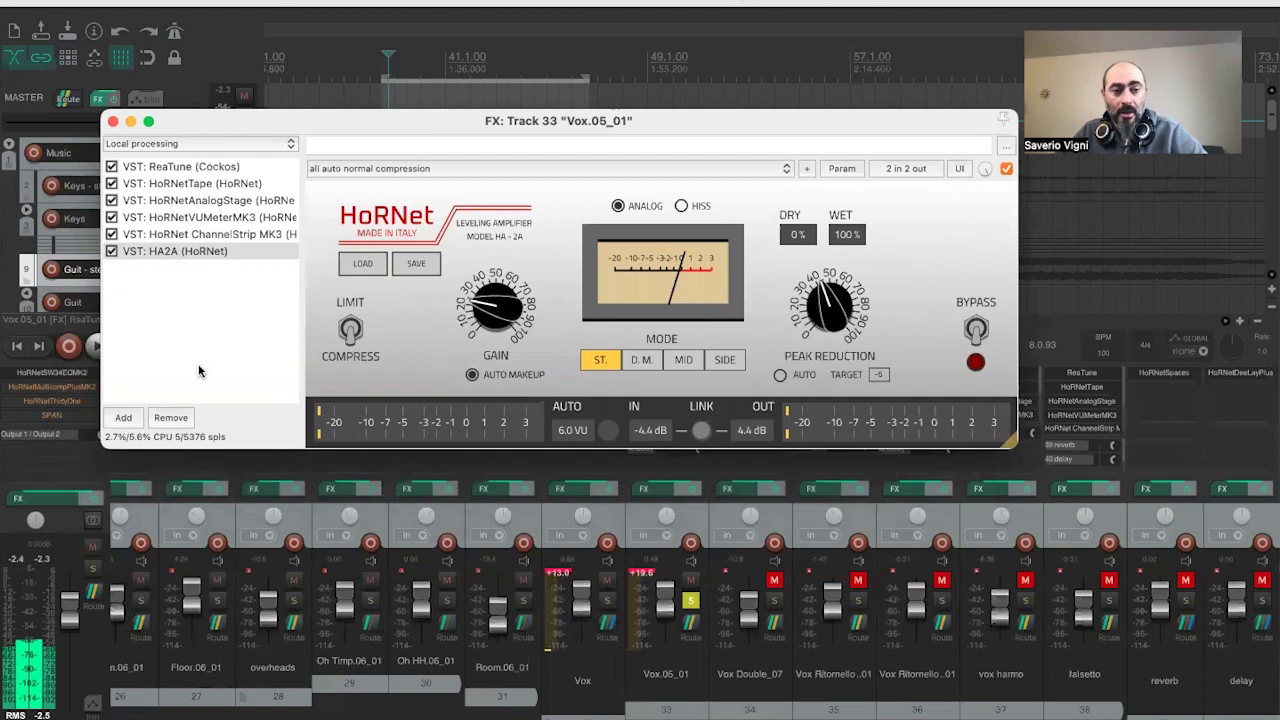
left_click(112, 251)
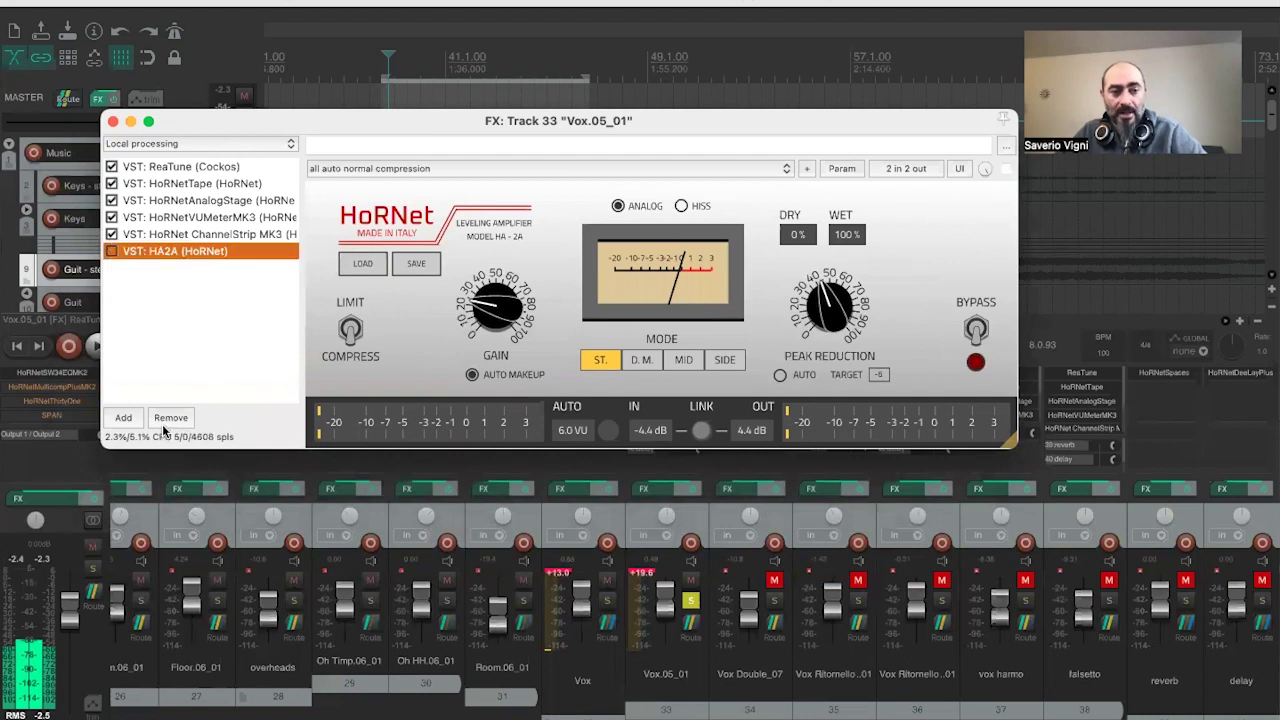
key("Escape")
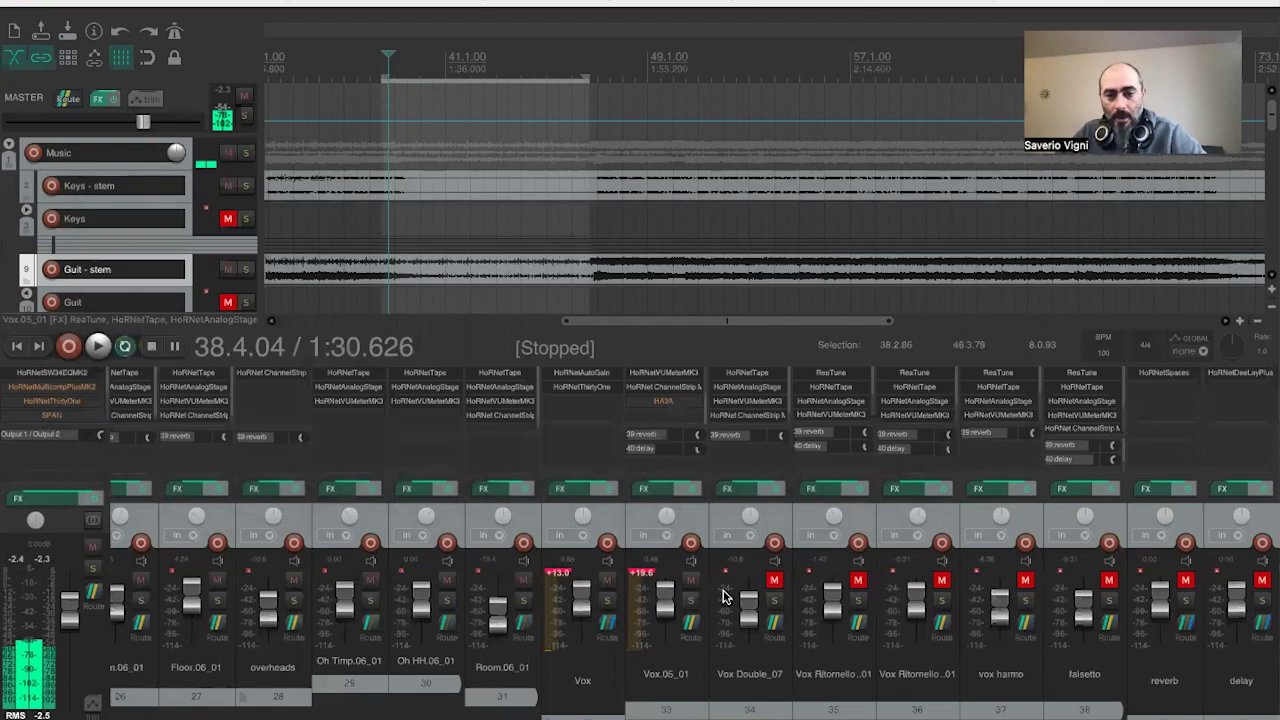
left_click(690, 584)
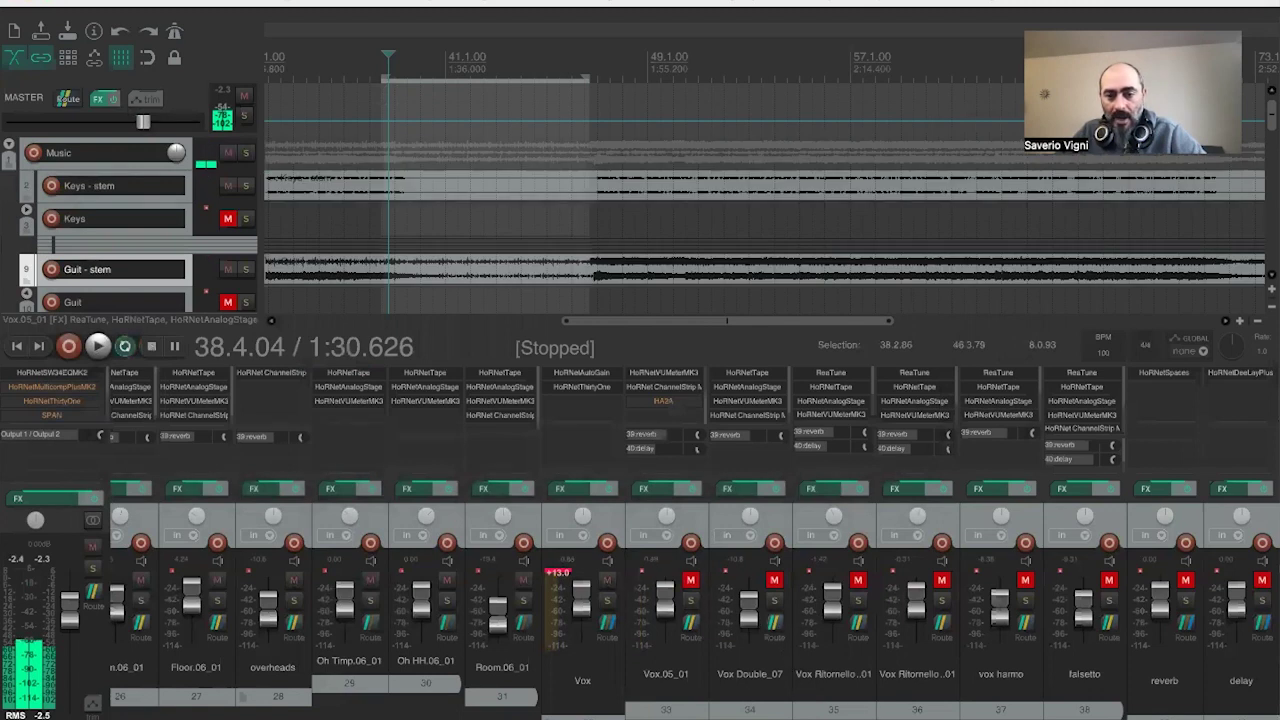
- Solo the BX.02_01 bass track in the mixer
scroll(694, 590, "left", 3)
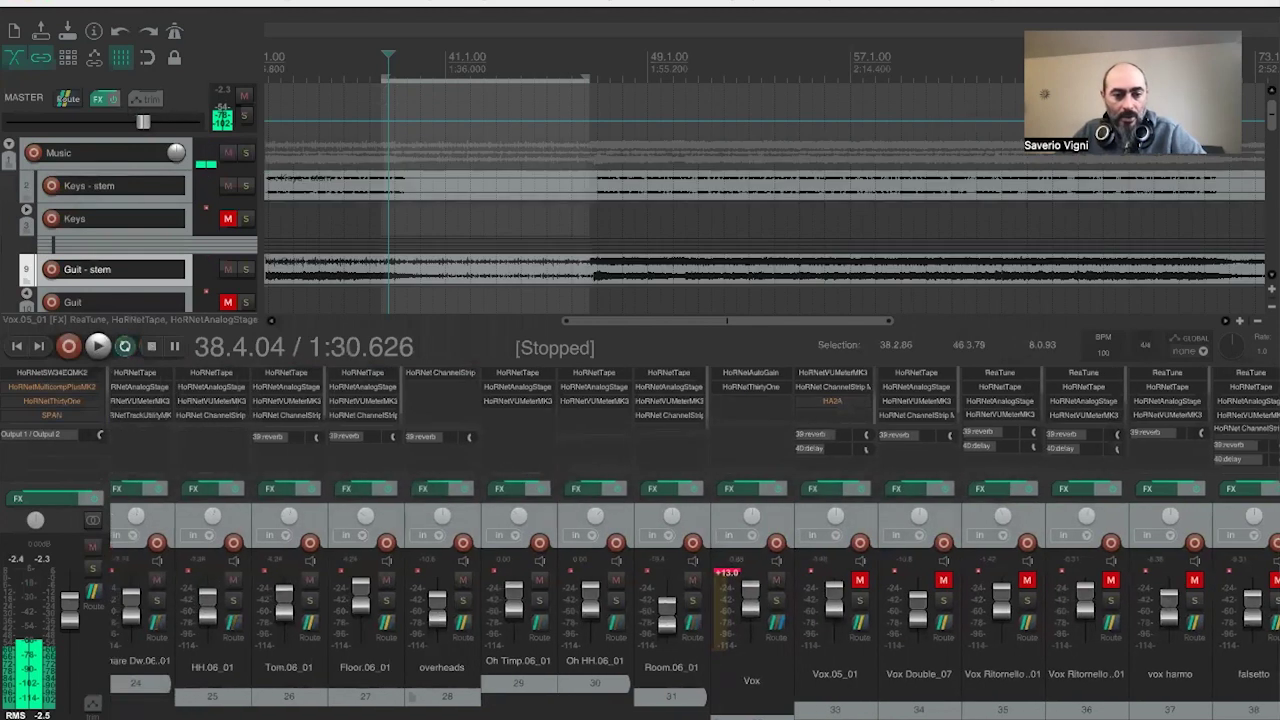
scroll(694, 590, "left", 8)
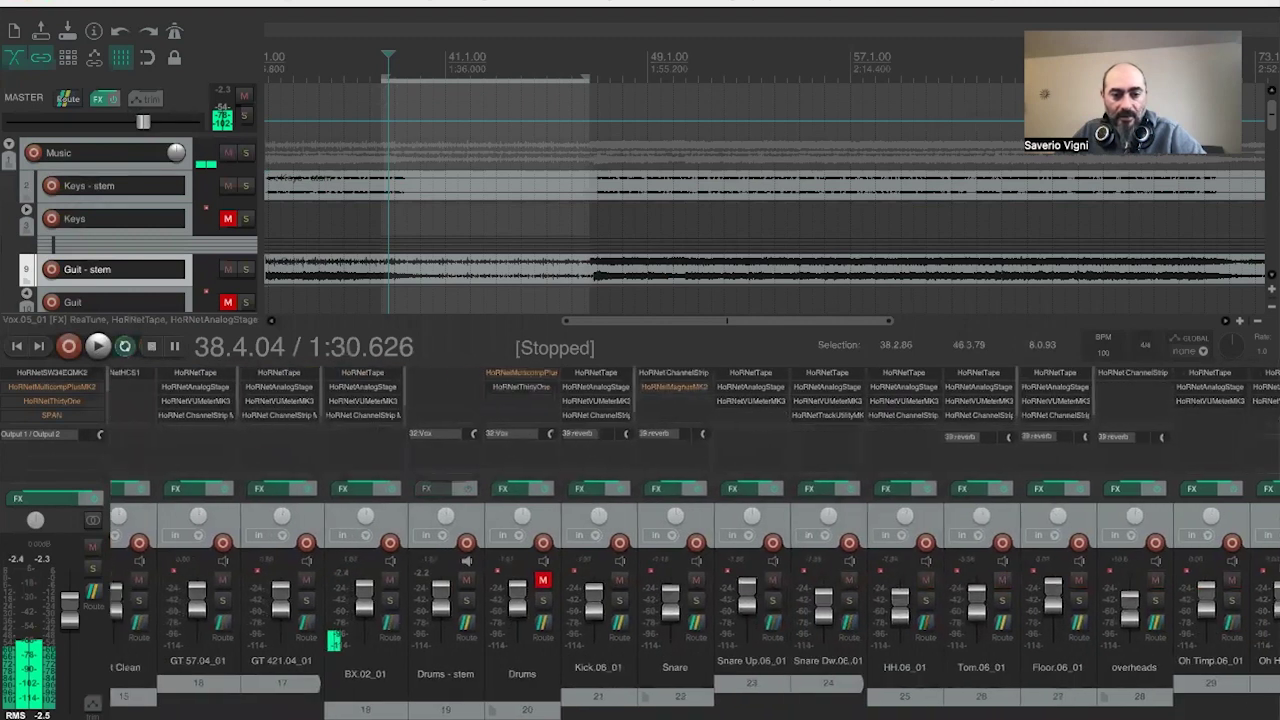
scroll(505, 672, "left", 1)
left_click(491, 612)
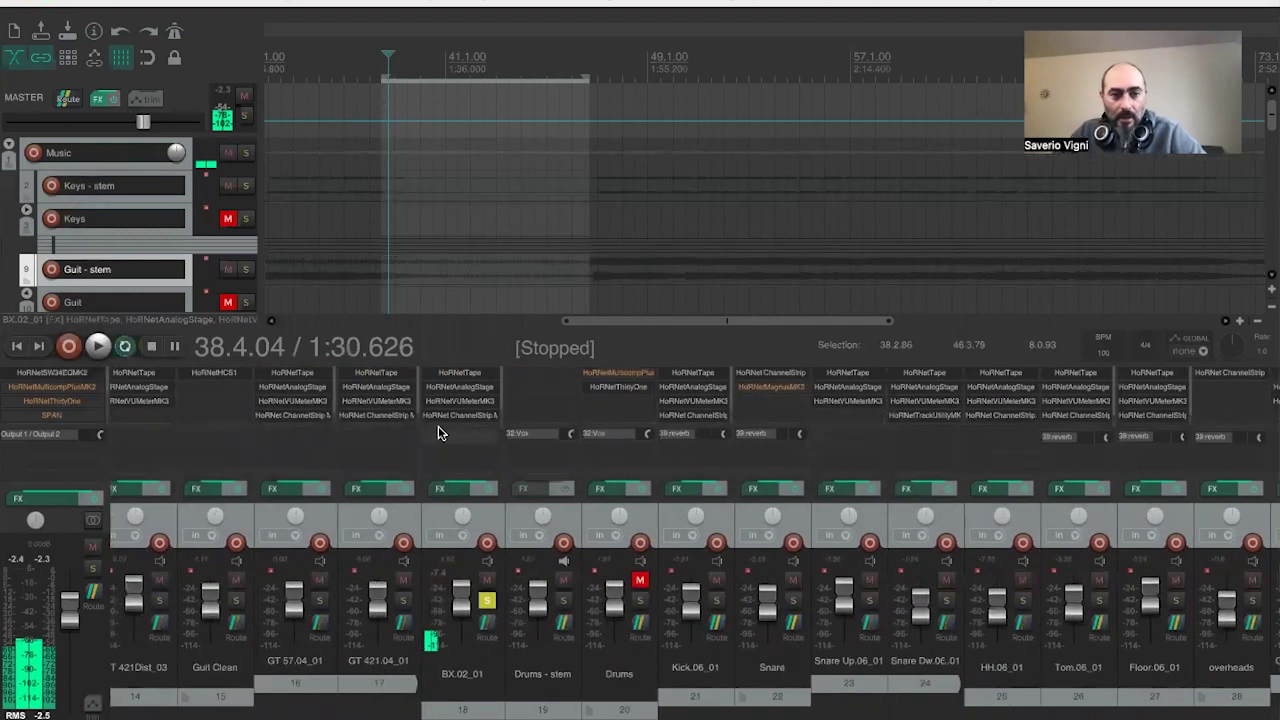
- Disable the HoRNetMulticompPlusMK2 compressor on the BX.02_01 track, closing the plug-in windows opened along the way
left_click(455, 414)
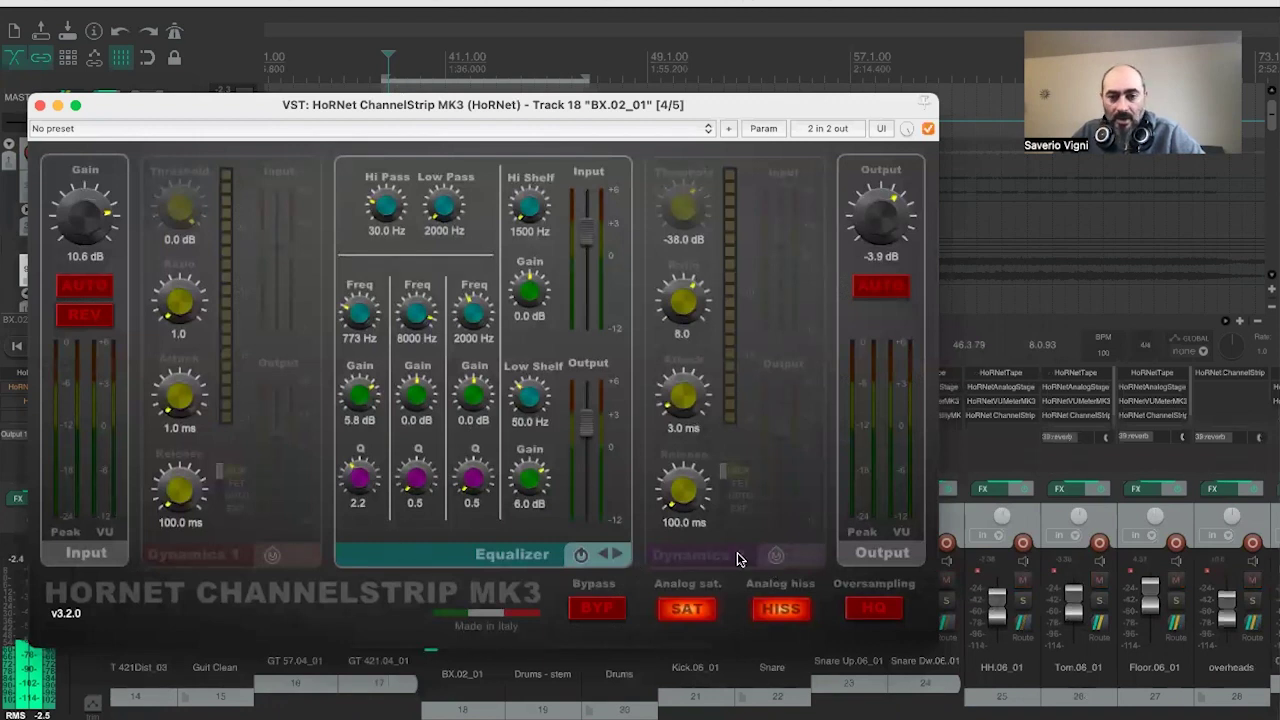
key("Escape")
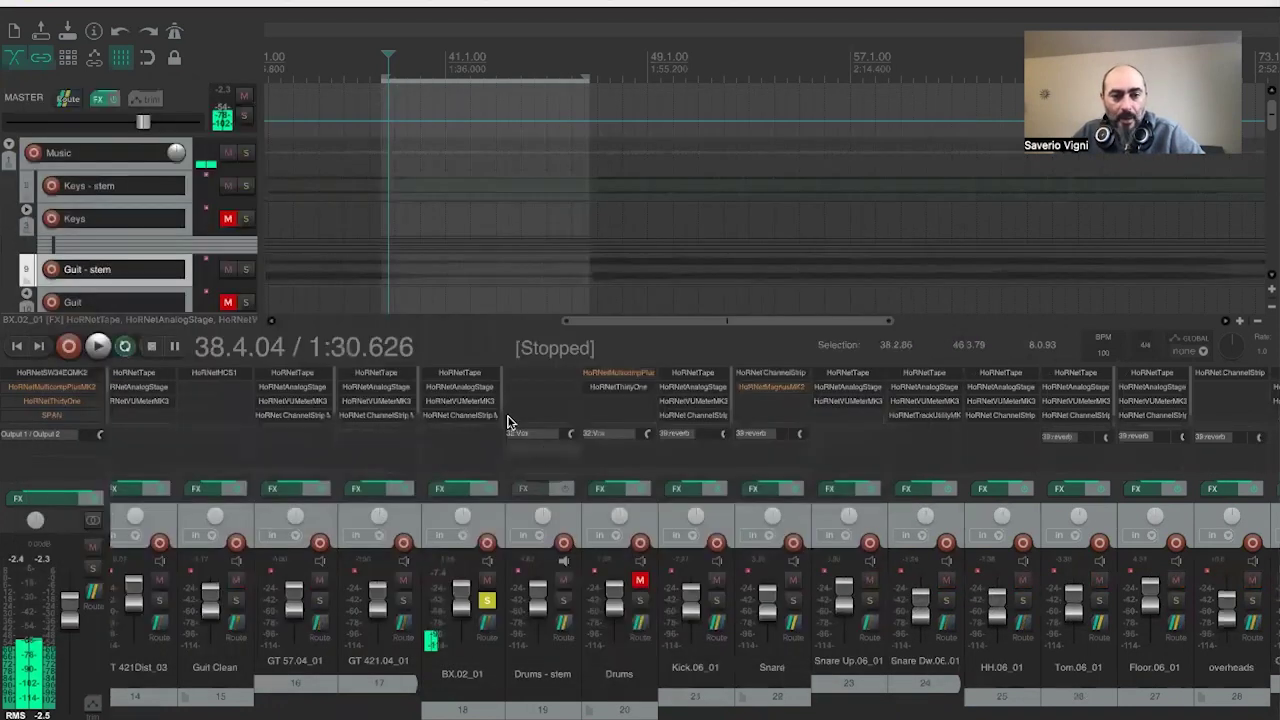
left_click(473, 404)
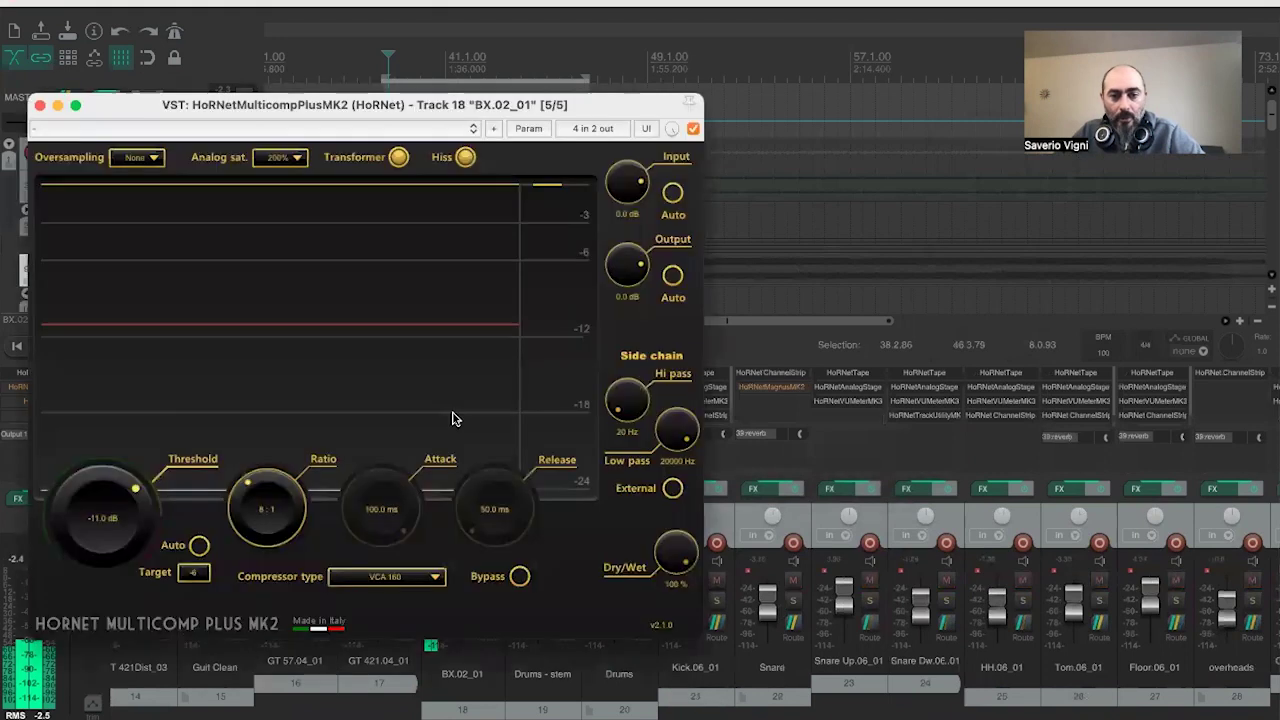
left_click(693, 131)
left_click(37, 105)
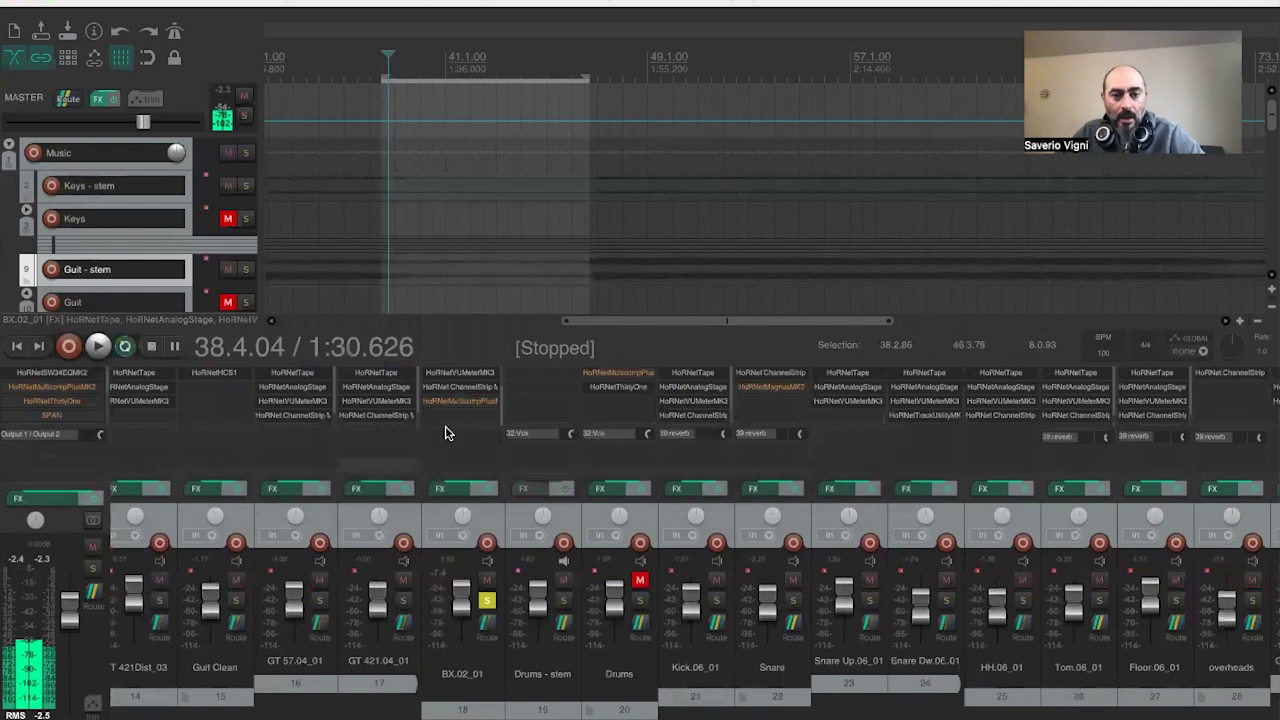
- Add the HA2A plug-in at the end of the BX.02_01 effects chain and place its window above the mixer strips
double_click(458, 423)
double_click(710, 461)
left_click_drag(108, 30, 230, 126)
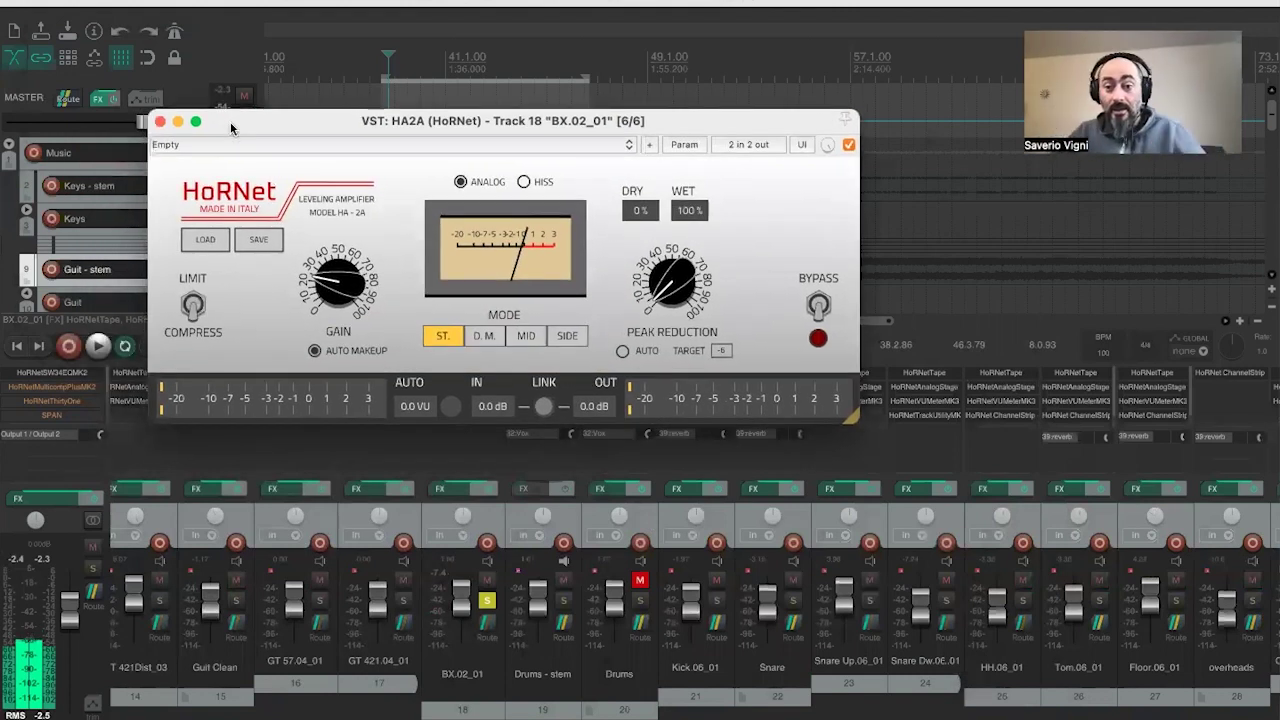
left_click_drag(359, 130, 399, 117)
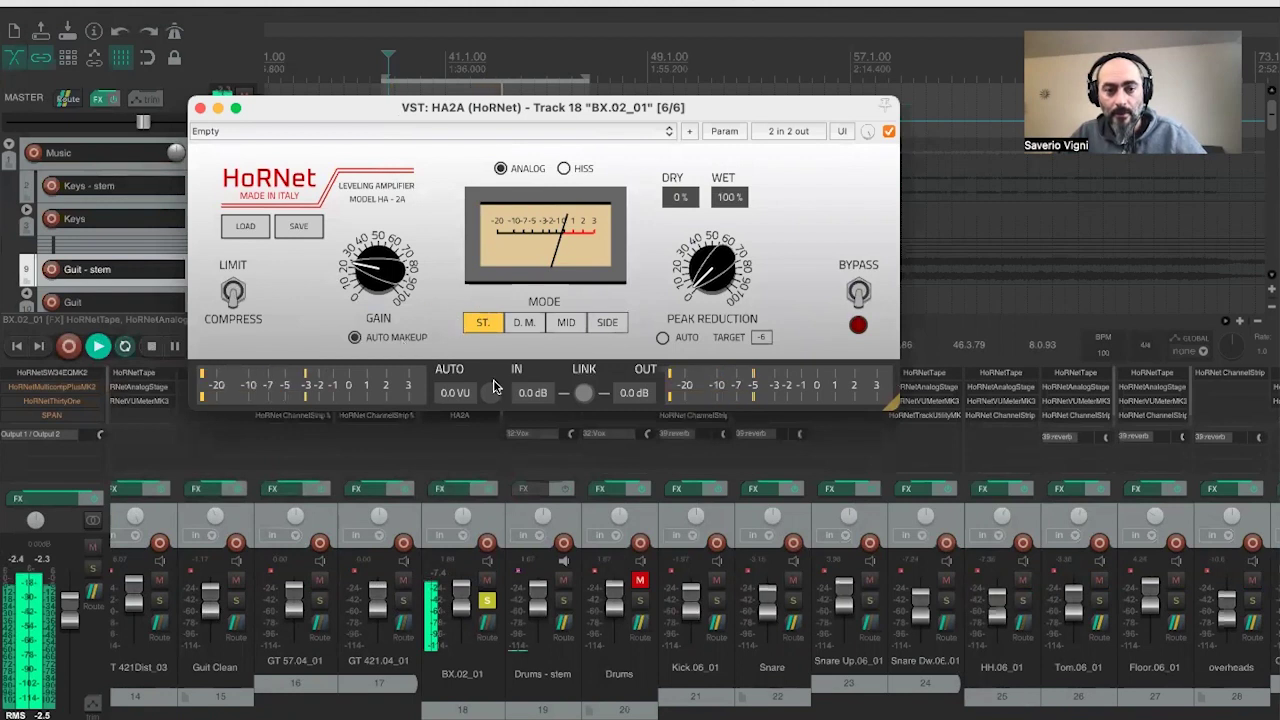
- Load the HA2A preset "all auto normal compression warm" and let its automatic levelling and peak reduction run on the playing bass
left_click(245, 229)
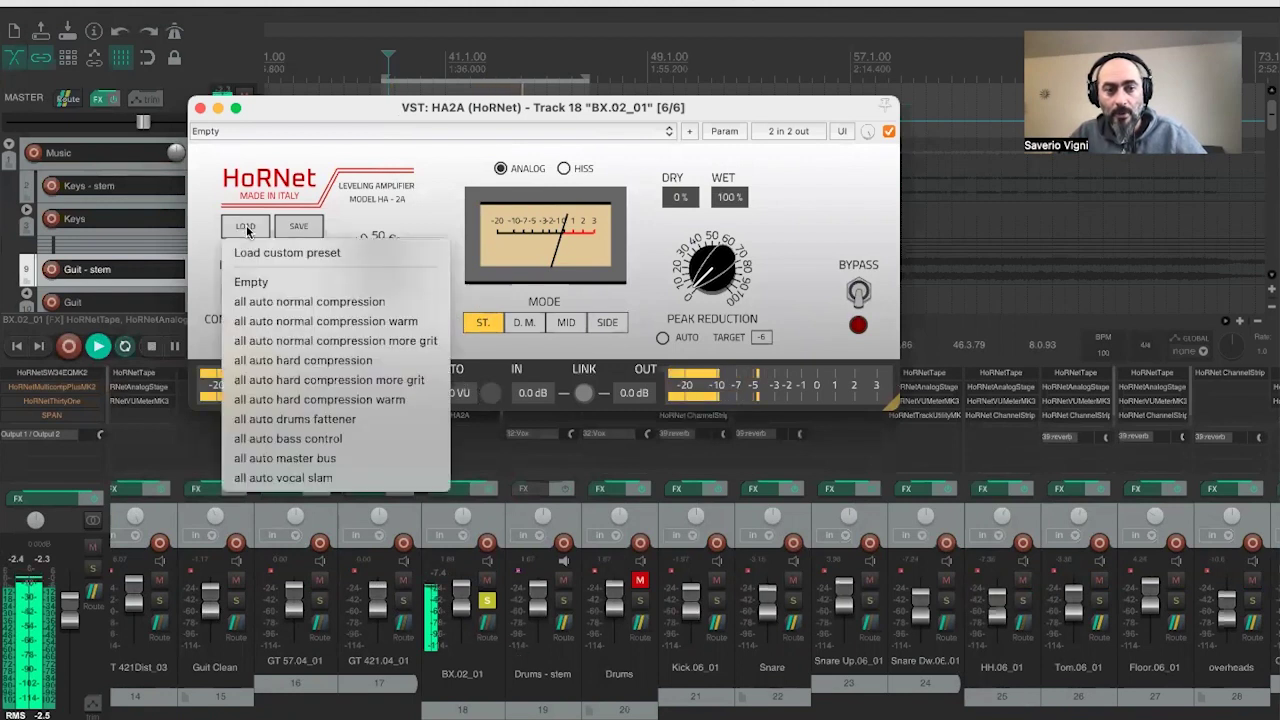
left_click(322, 324)
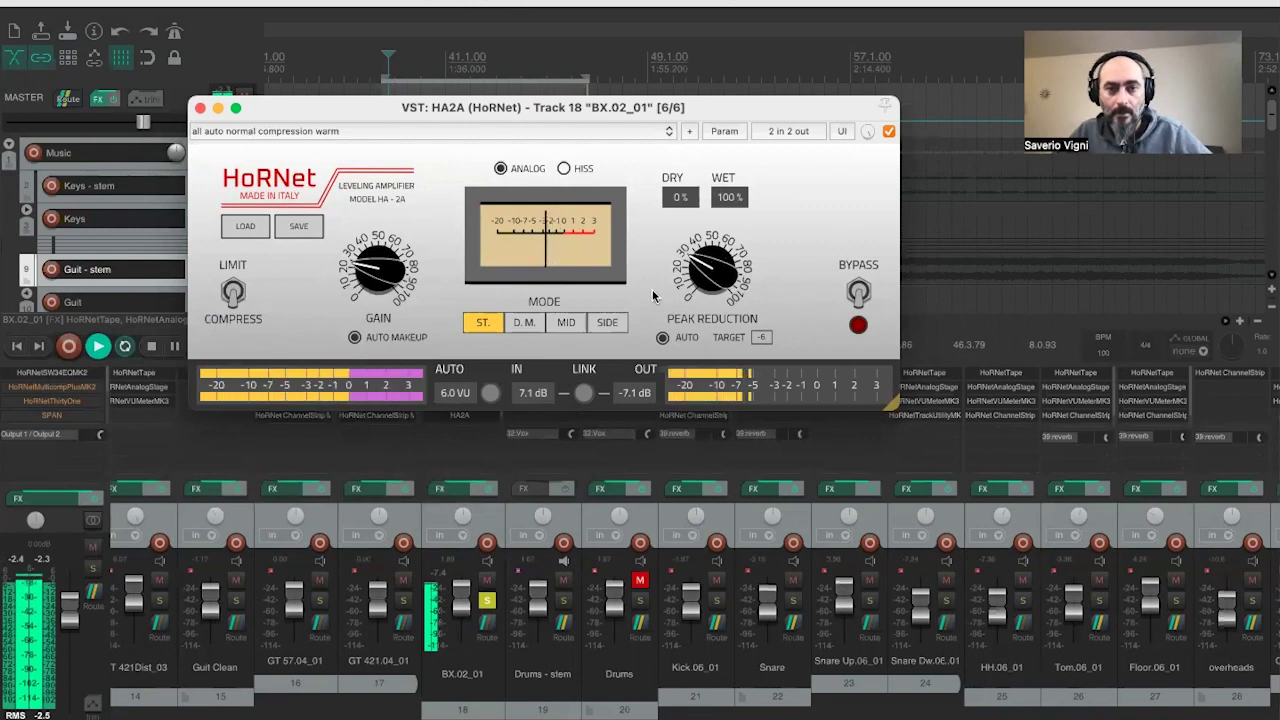
key("space")
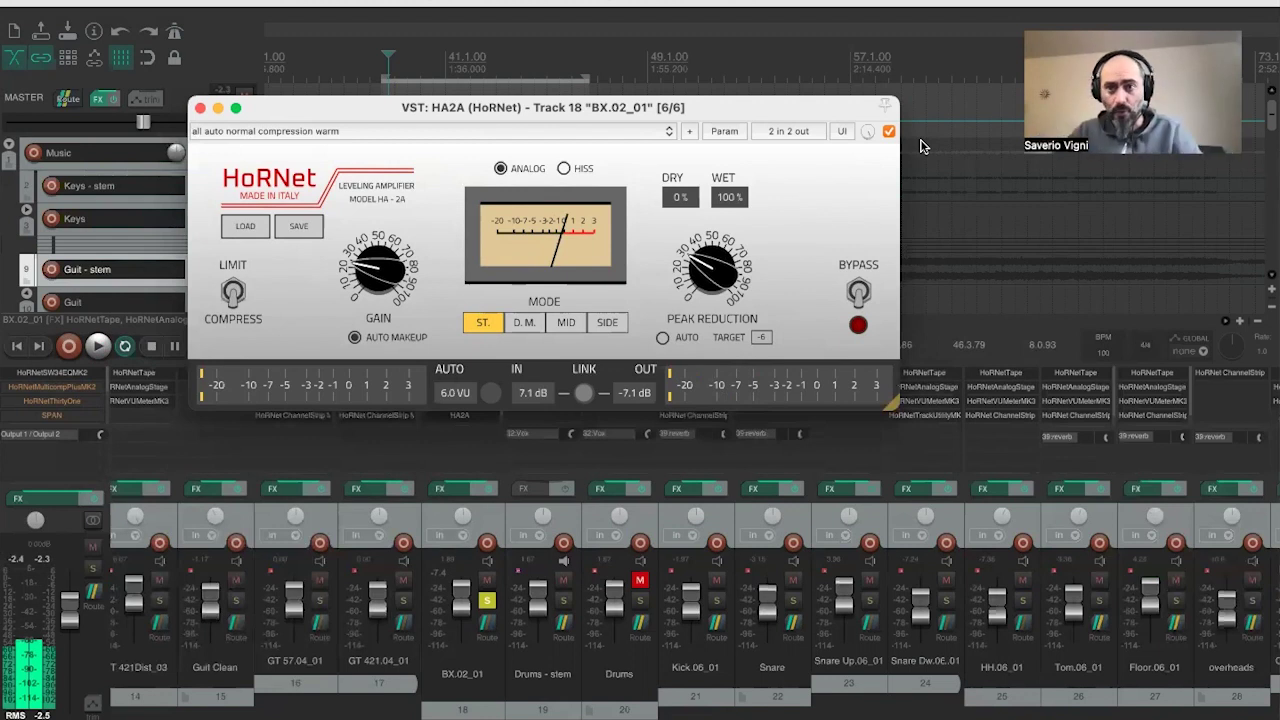
- Play the bass and switch the HA2A off and on to compare the preset with the unprocessed sound
key("space")
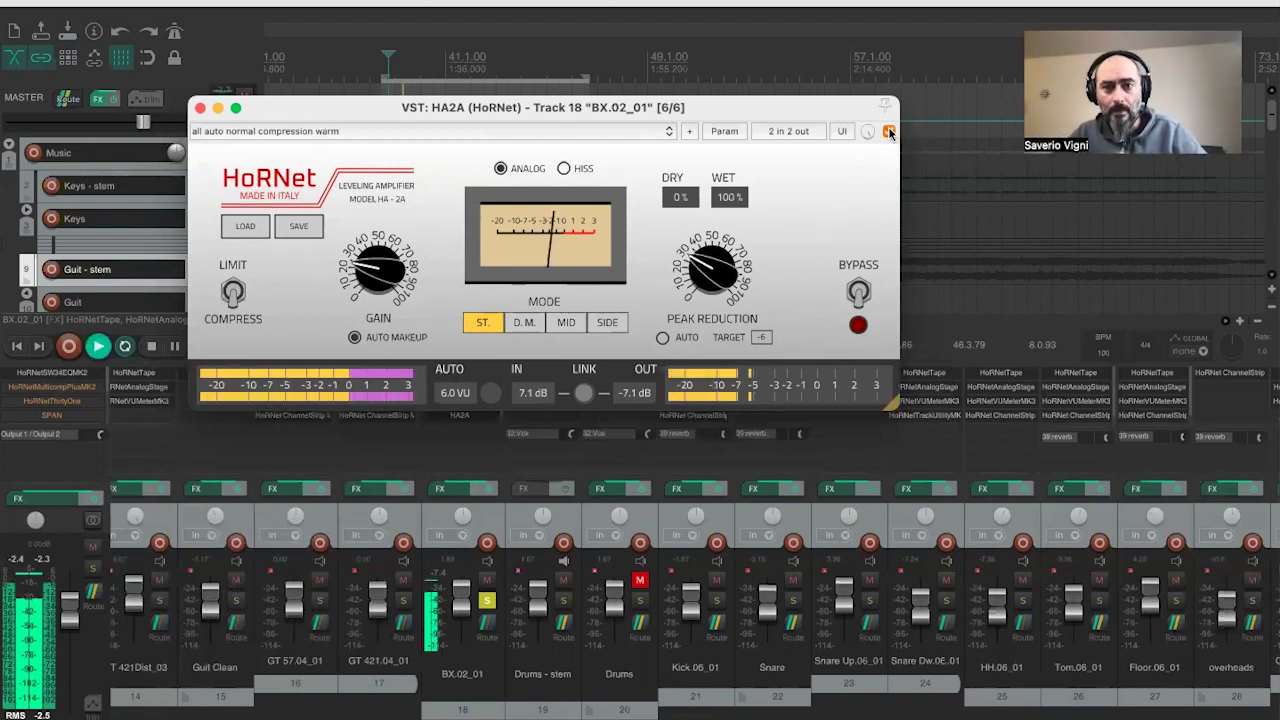
left_click(889, 132)
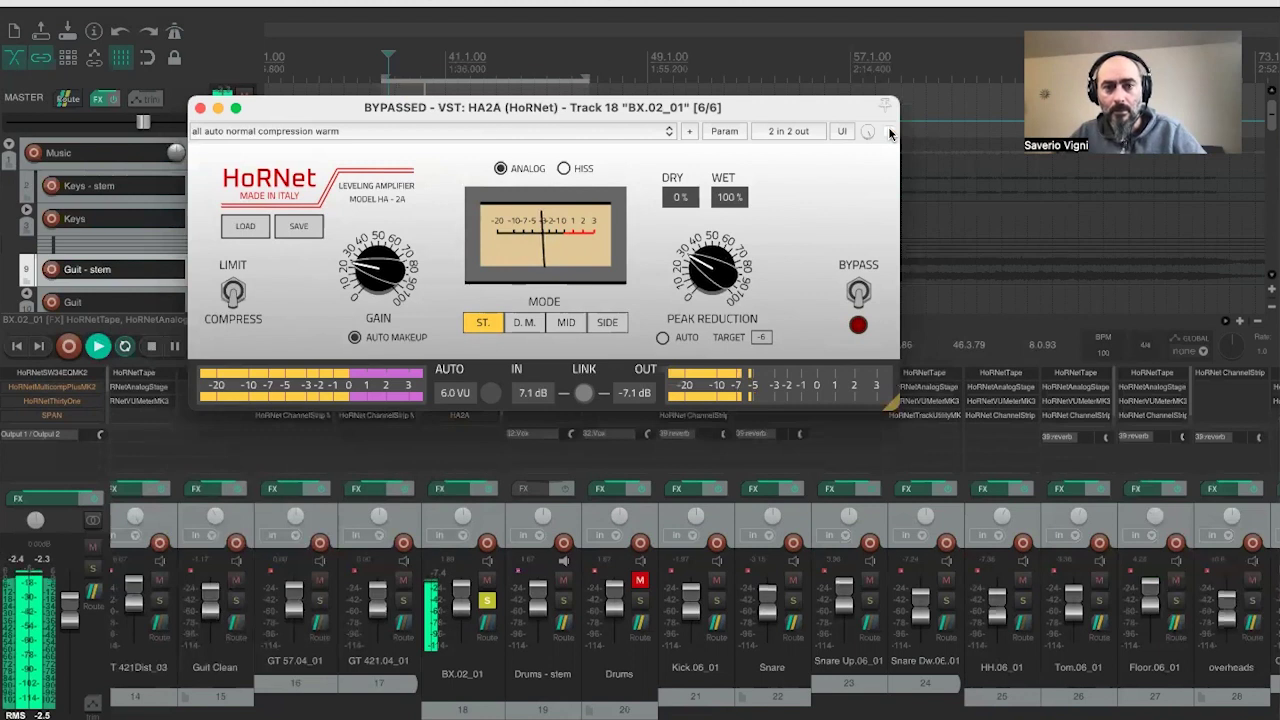
left_click(889, 132)
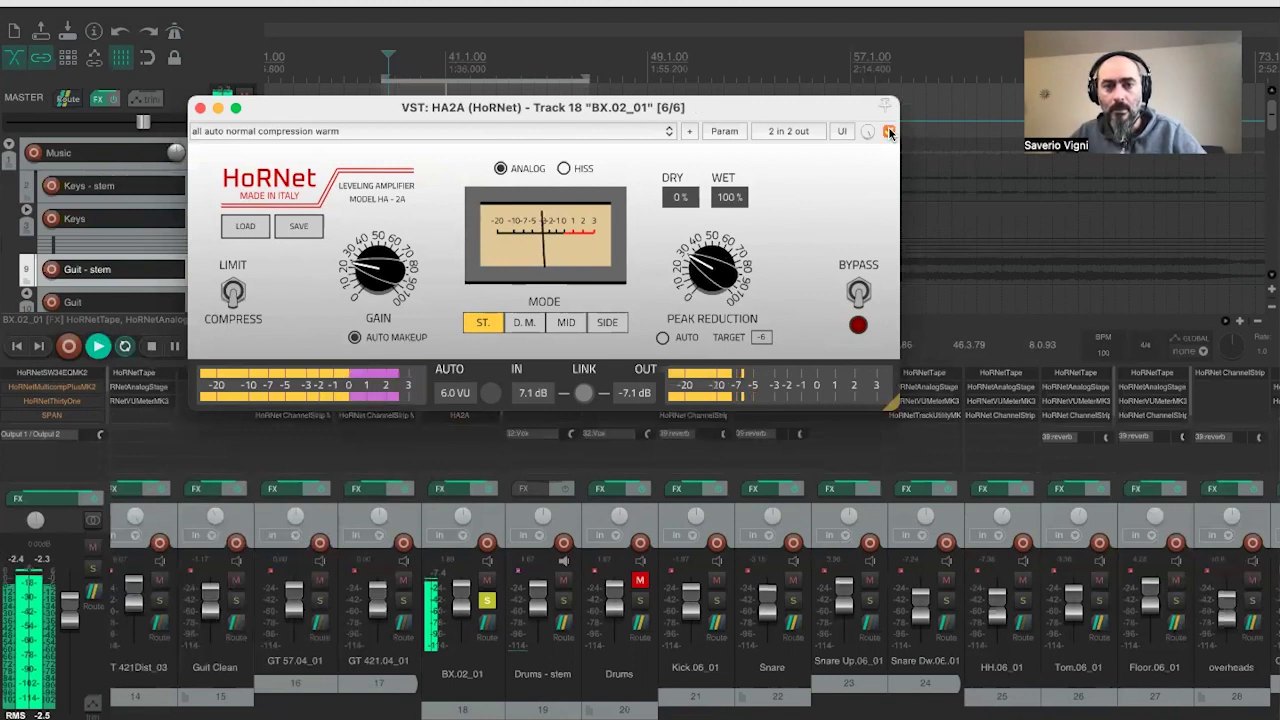
- Switch the HA2A to limit mode and compare the bass with the plug-in active and bypassed during playback
left_click(232, 291)
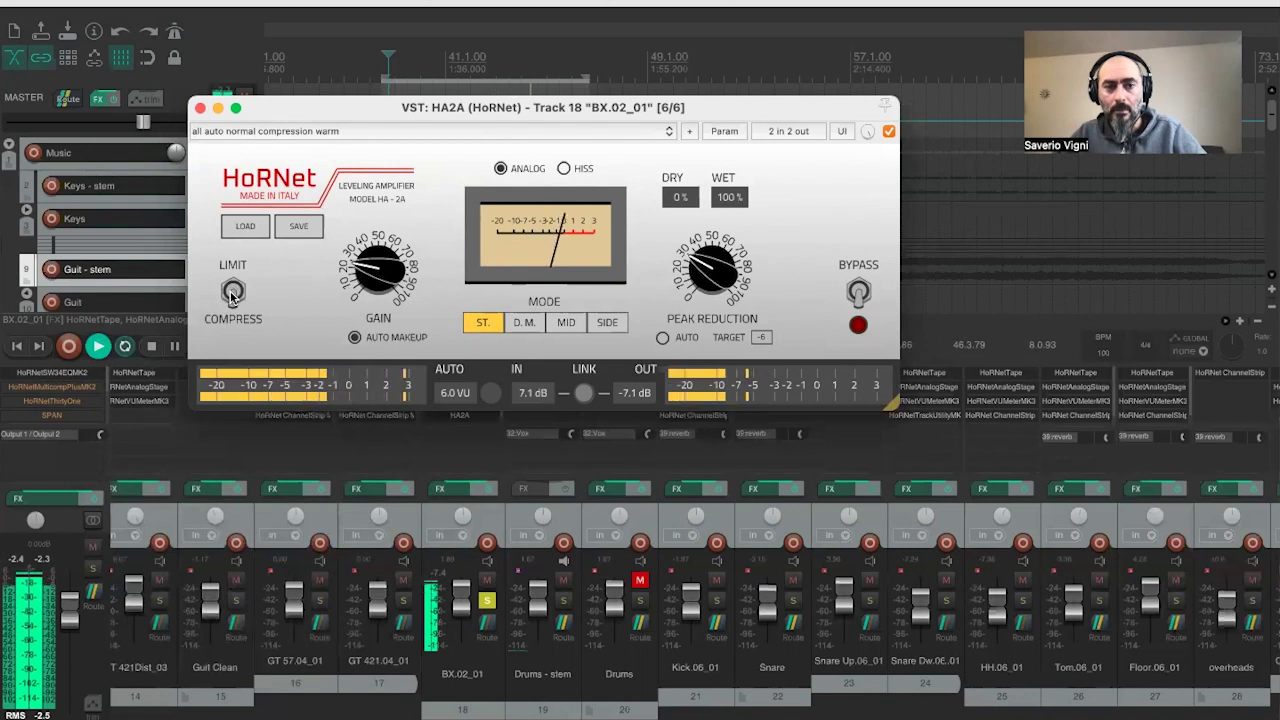
left_click(232, 292)
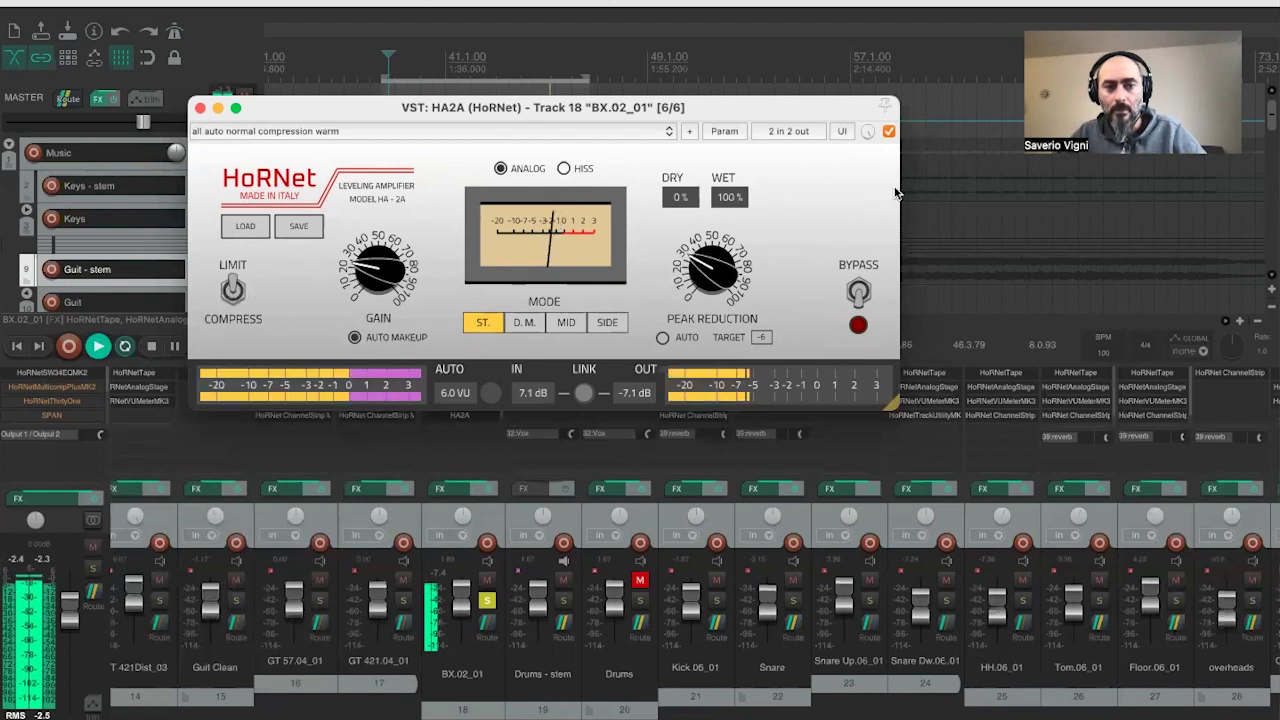
left_click(889, 132)
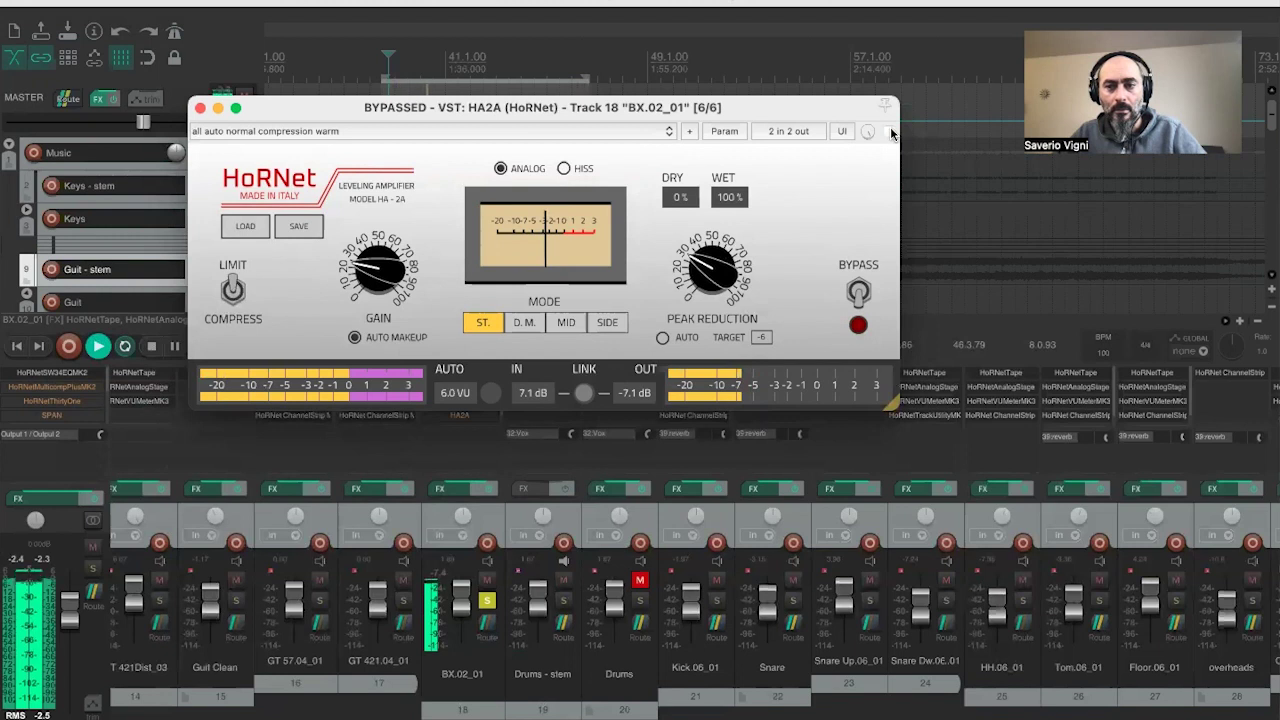
left_click(889, 132)
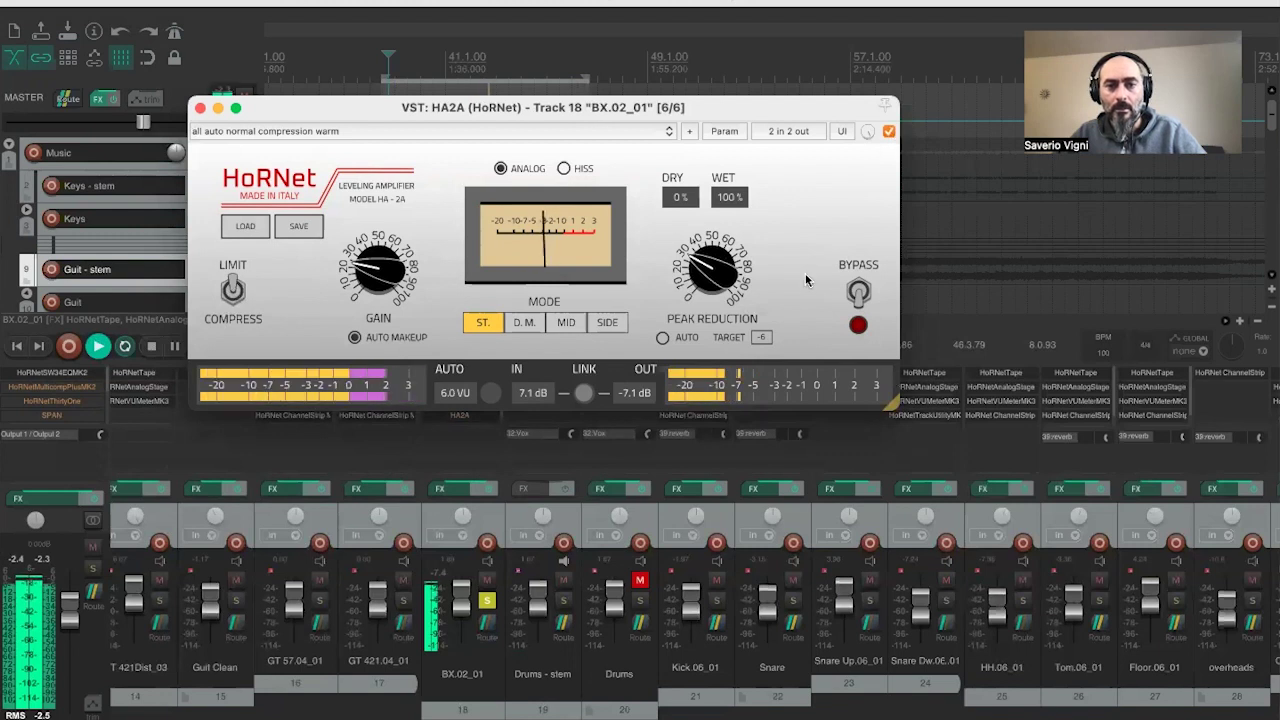
left_click(858, 291)
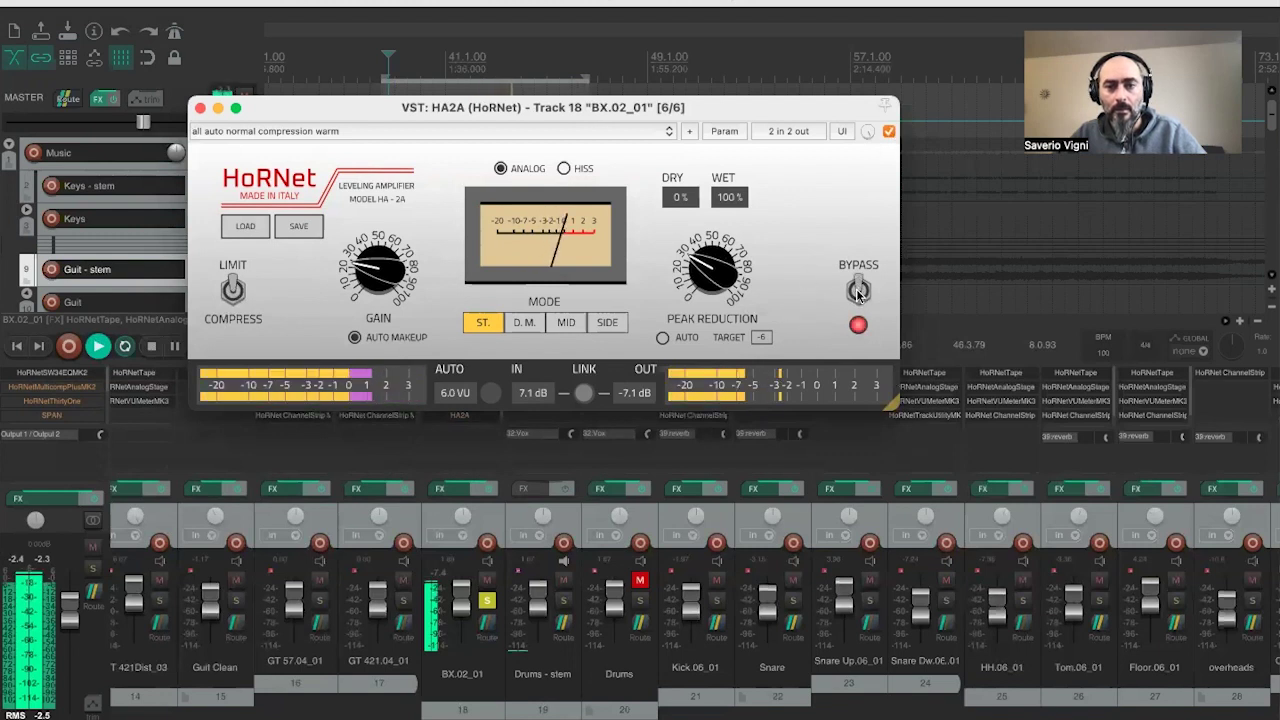
left_click(858, 291)
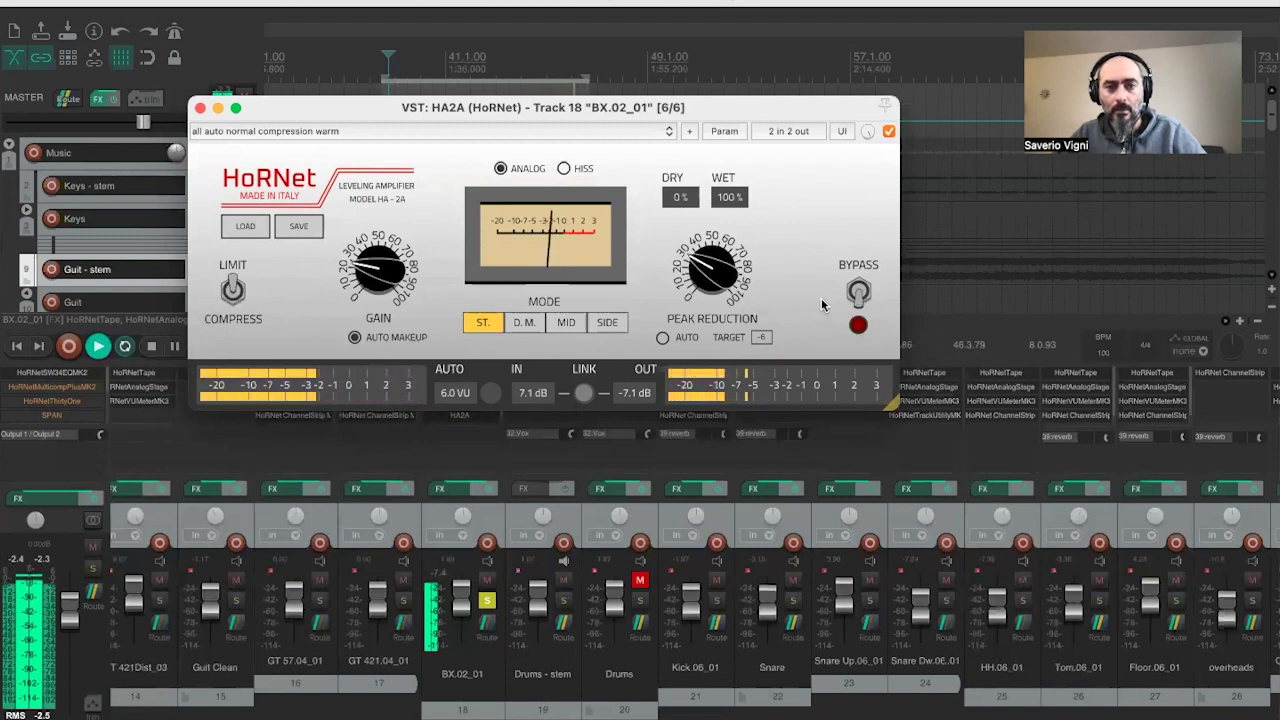
key("space")
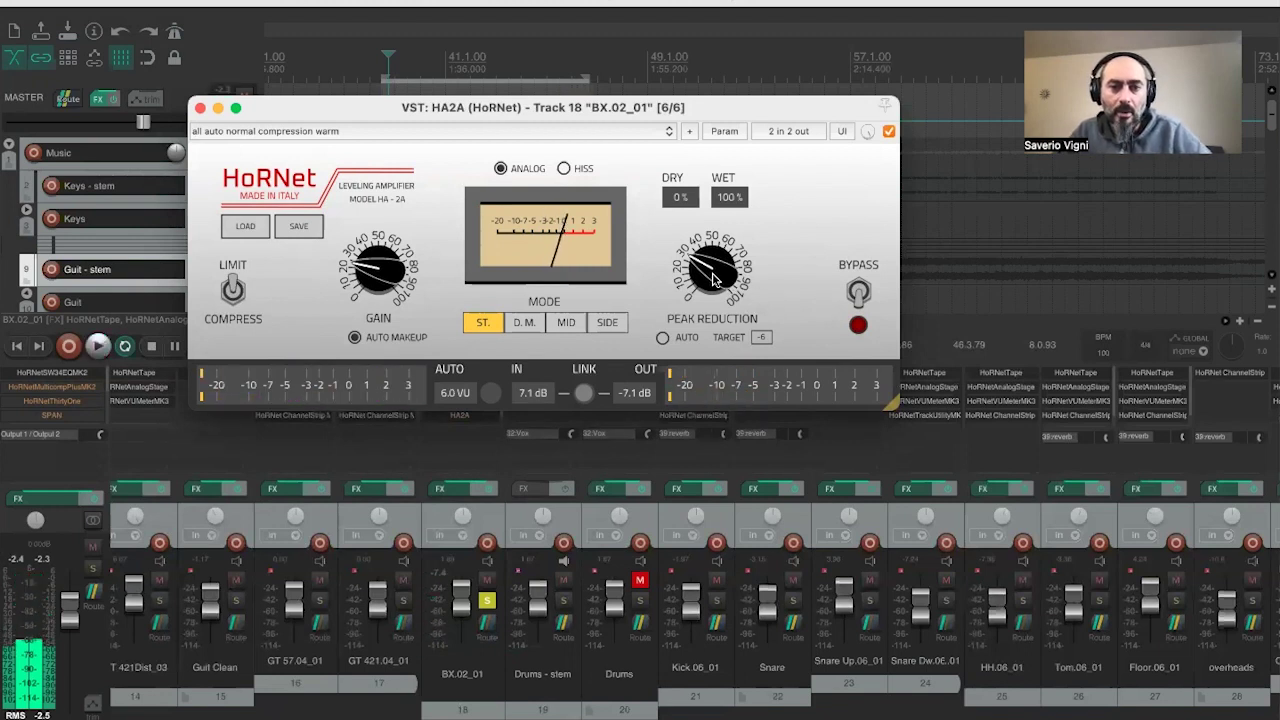
- Raise the HA2A's peak reduction on the bass to about 35% and resume playback
mouse_move(712, 268)
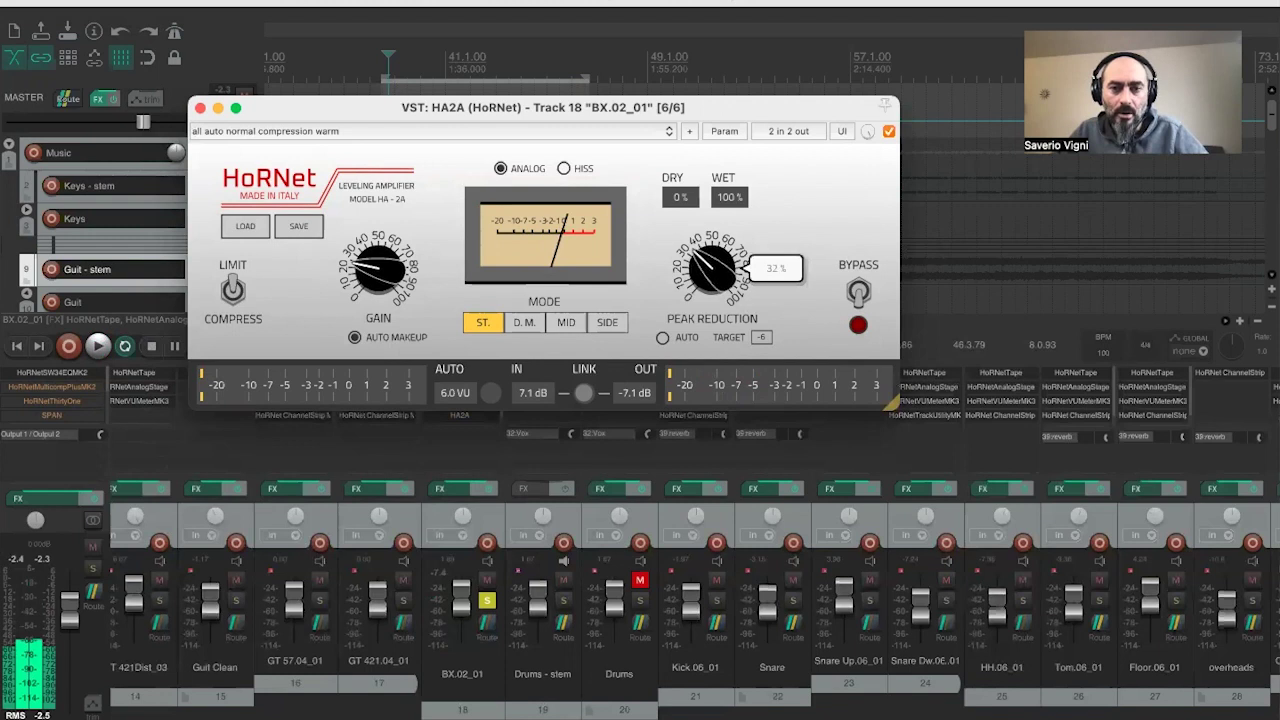
scroll(712, 268, "up", 2)
key("space")
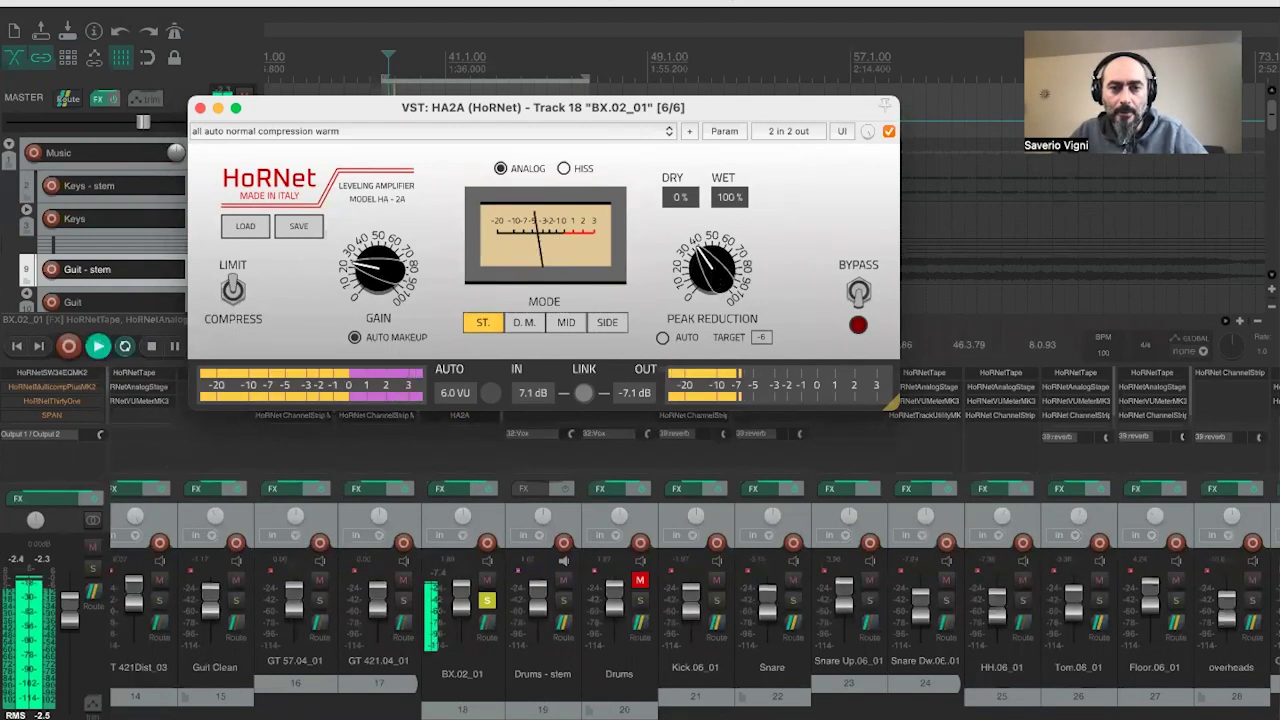
- Fine-tune the HA2A's peak reduction on the playing bass to about 36%
scroll(712, 268, "down", 1)
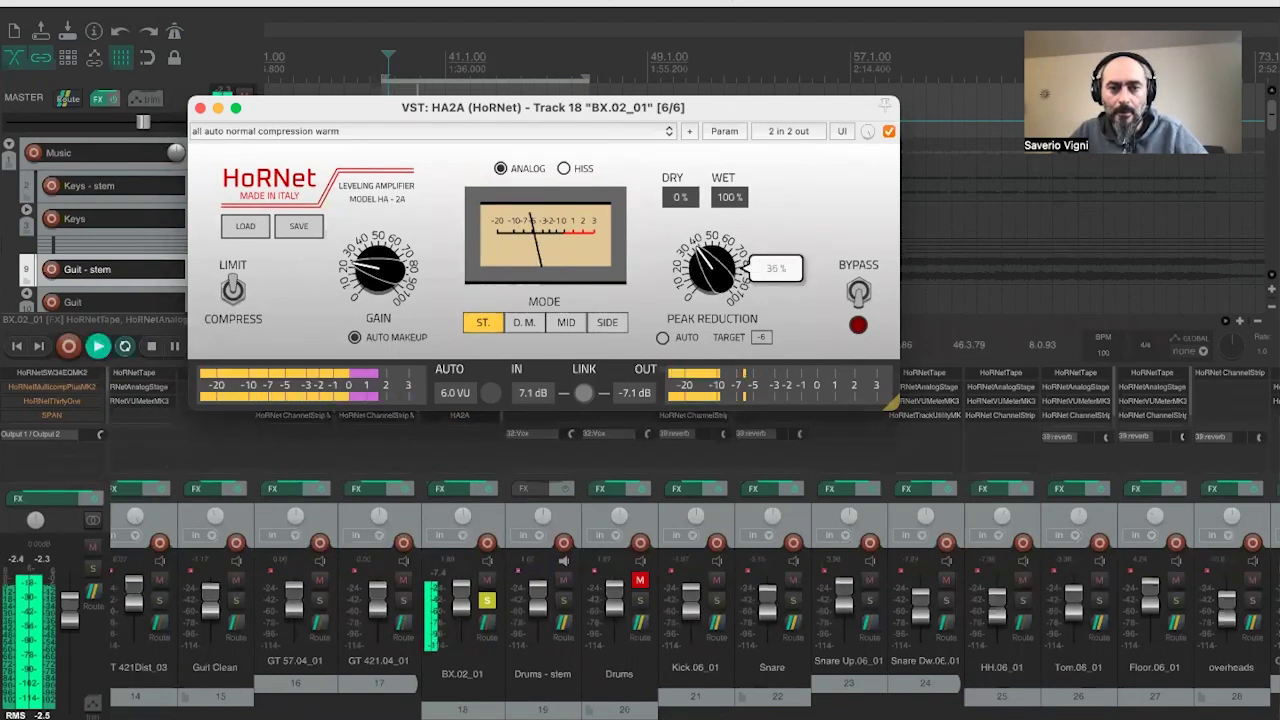
scroll(712, 268, "down", 1)
scroll(712, 268, "up", 3)
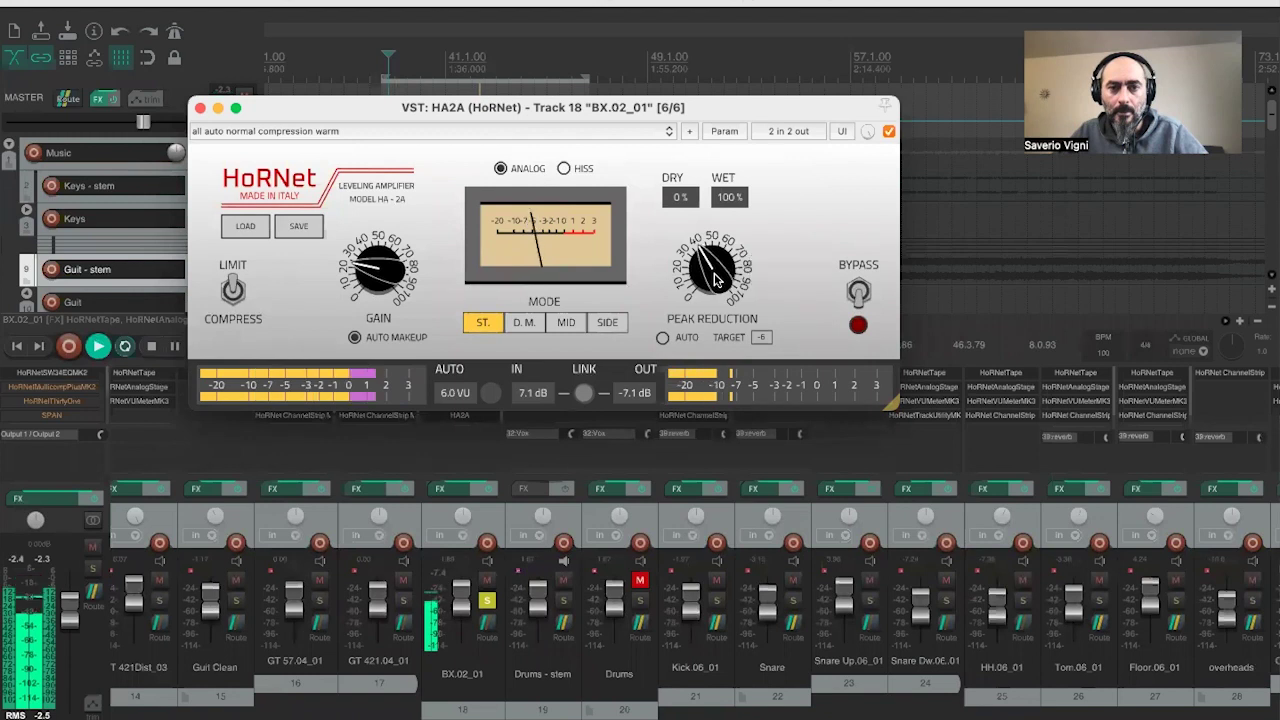
- Switch the HA2A off and on during playback to compare the limited bass with the unprocessed sound
left_click(889, 132)
left_click(889, 132)
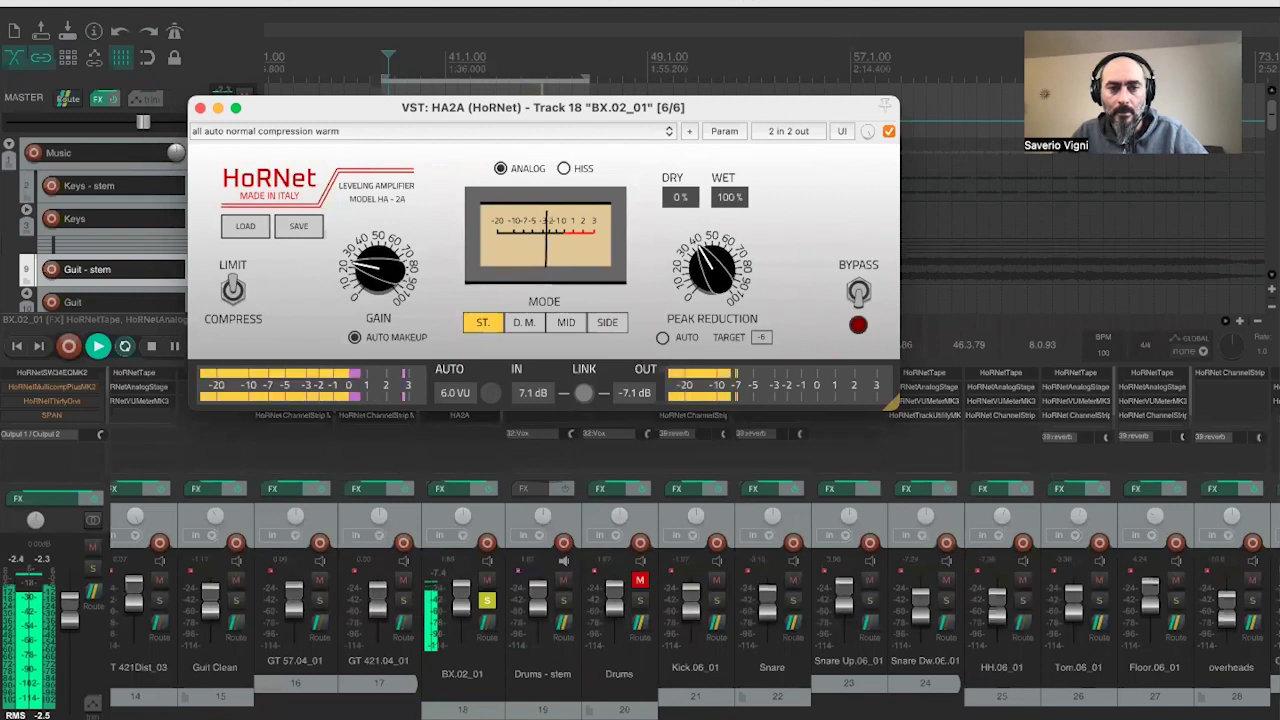
mouse_move(398, 276)
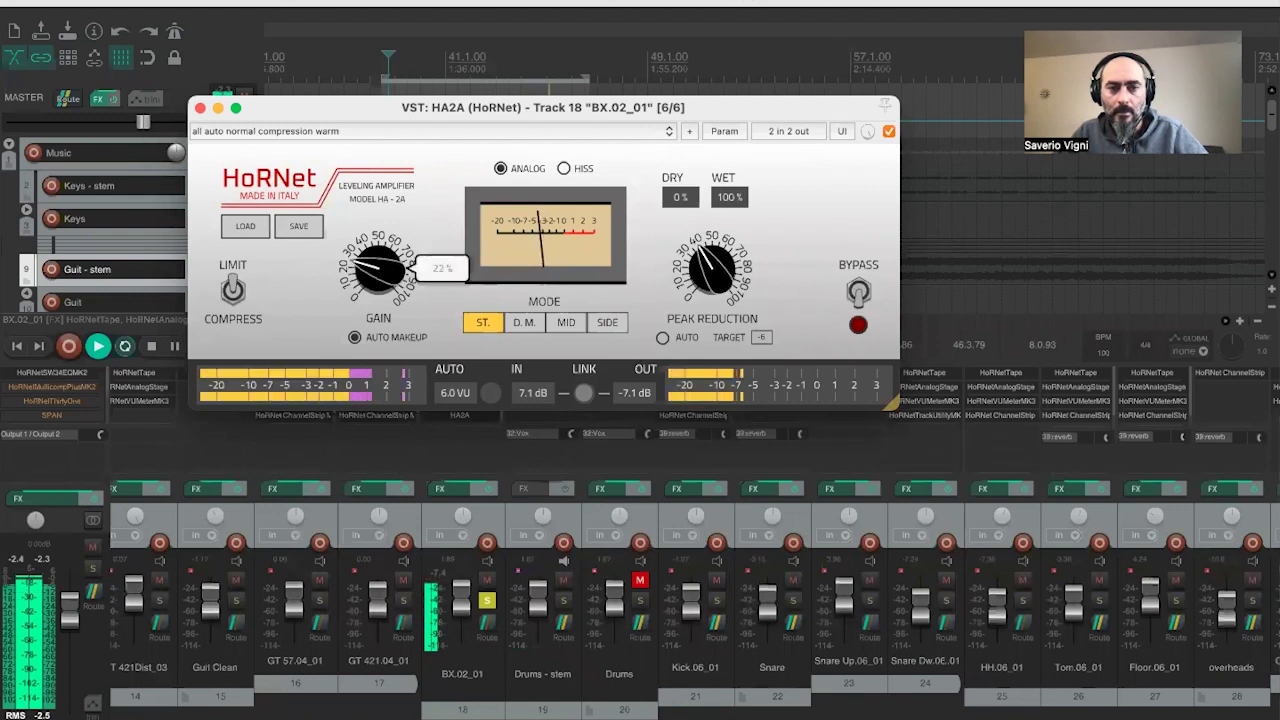
left_click(891, 133)
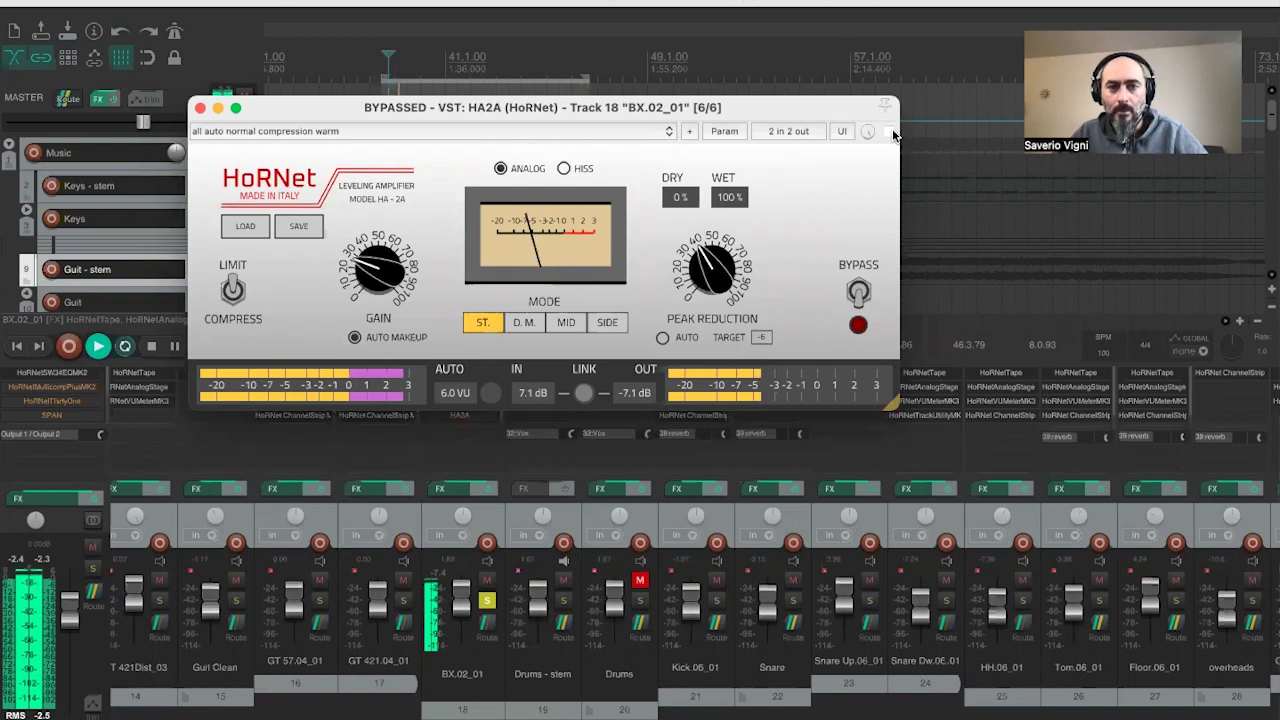
left_click(891, 133)
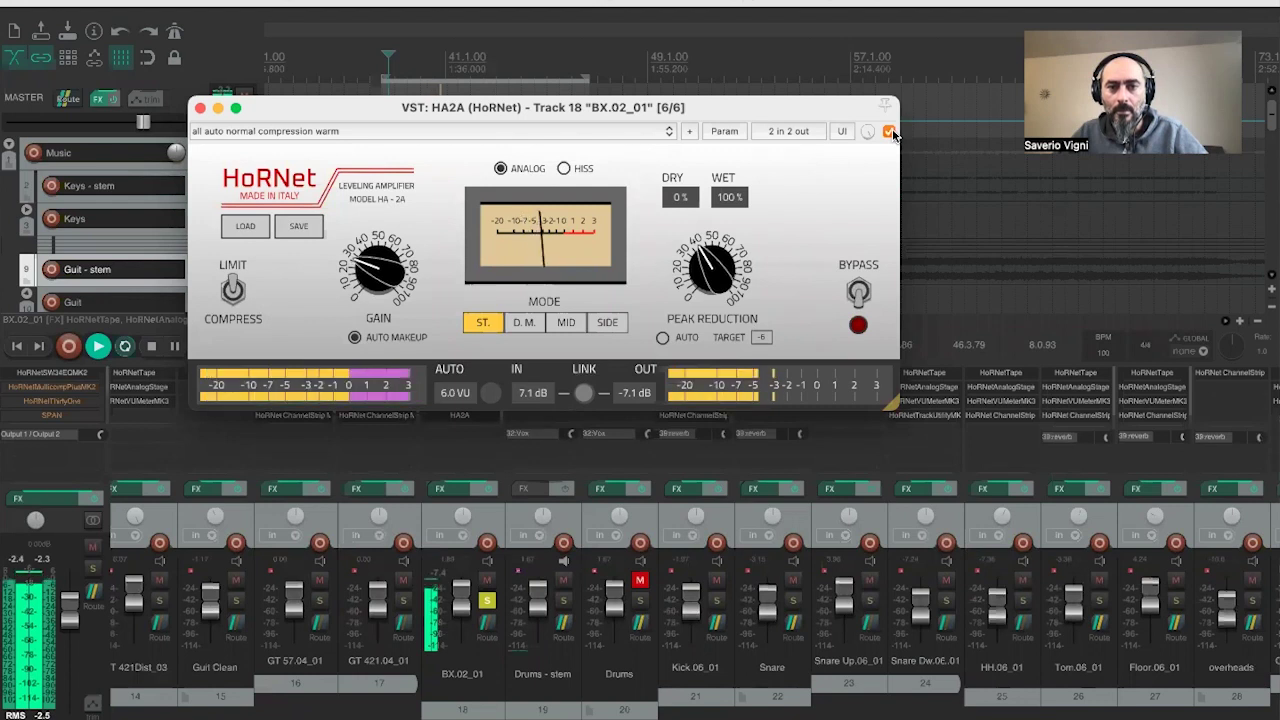
left_click(891, 133)
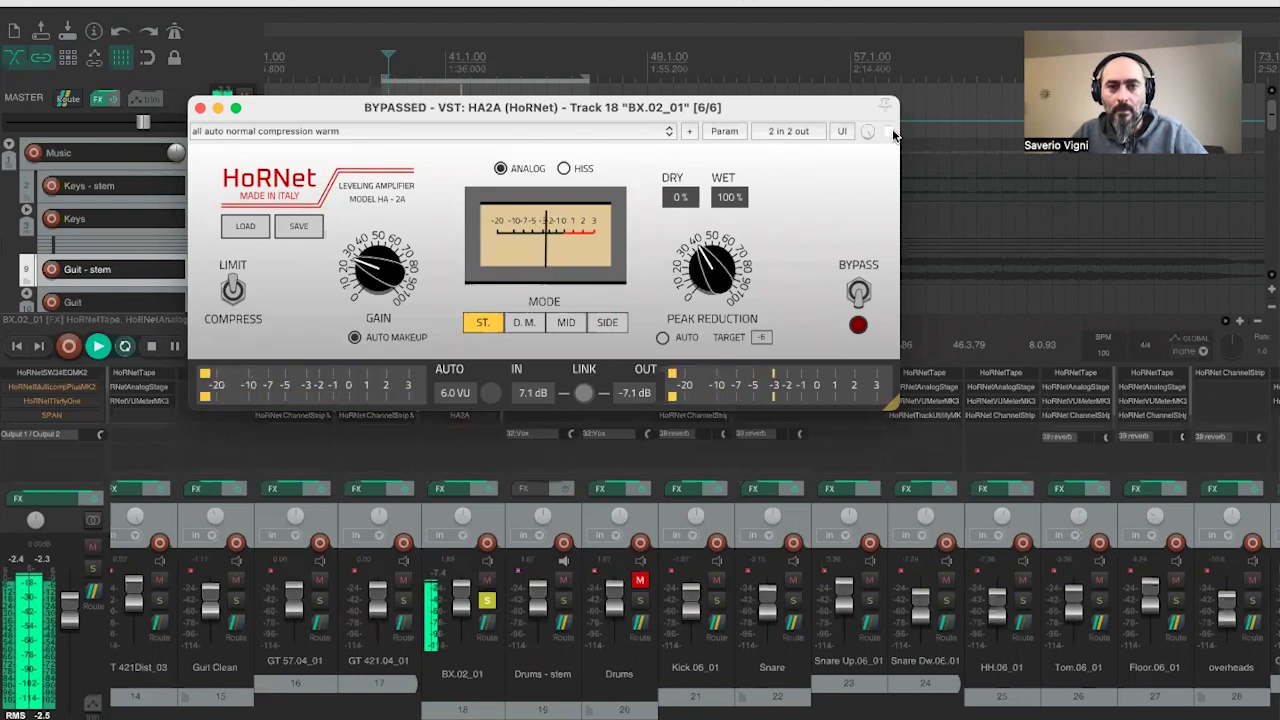
left_click(892, 133)
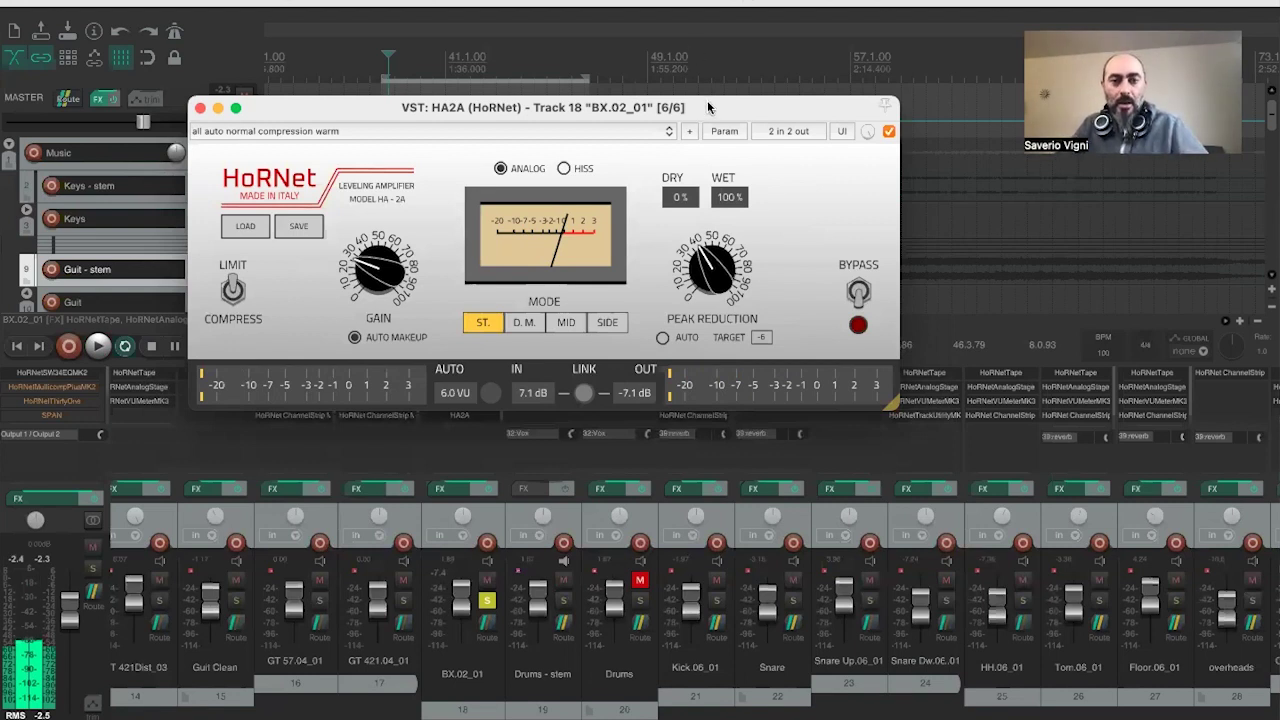
left_click_drag(708, 107, 712, 102)
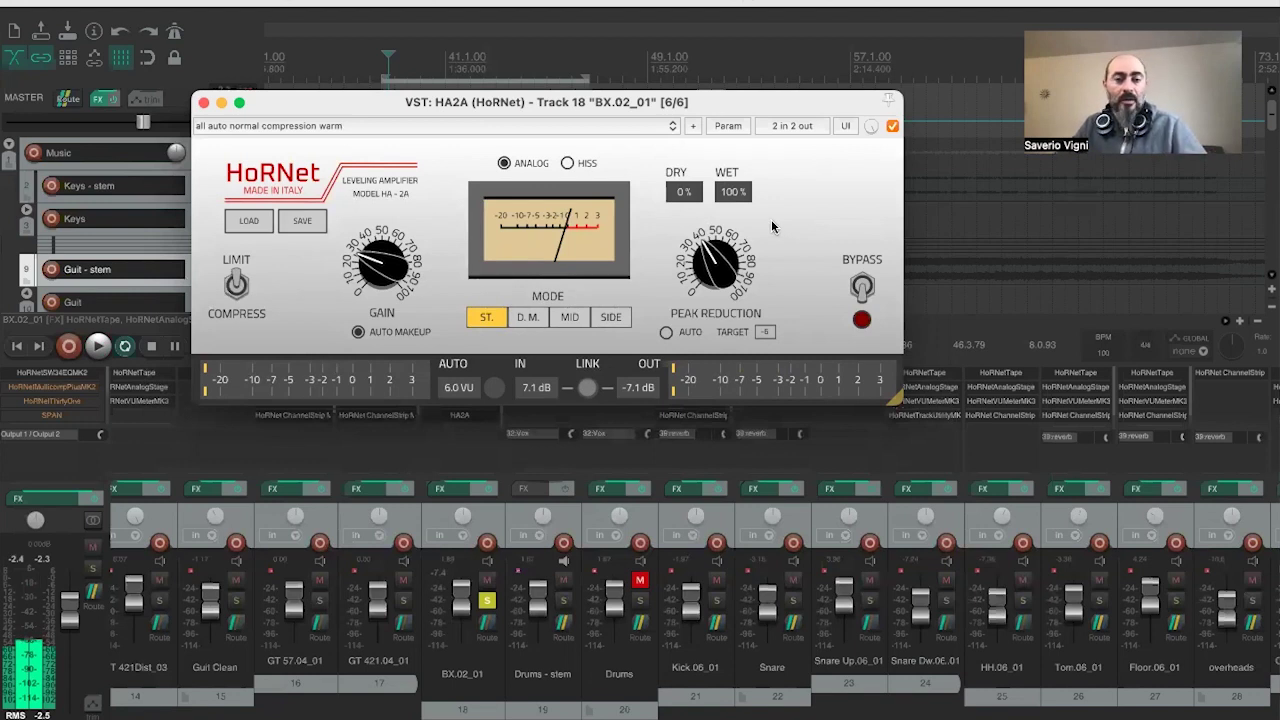
left_click_drag(744, 109, 743, 128)
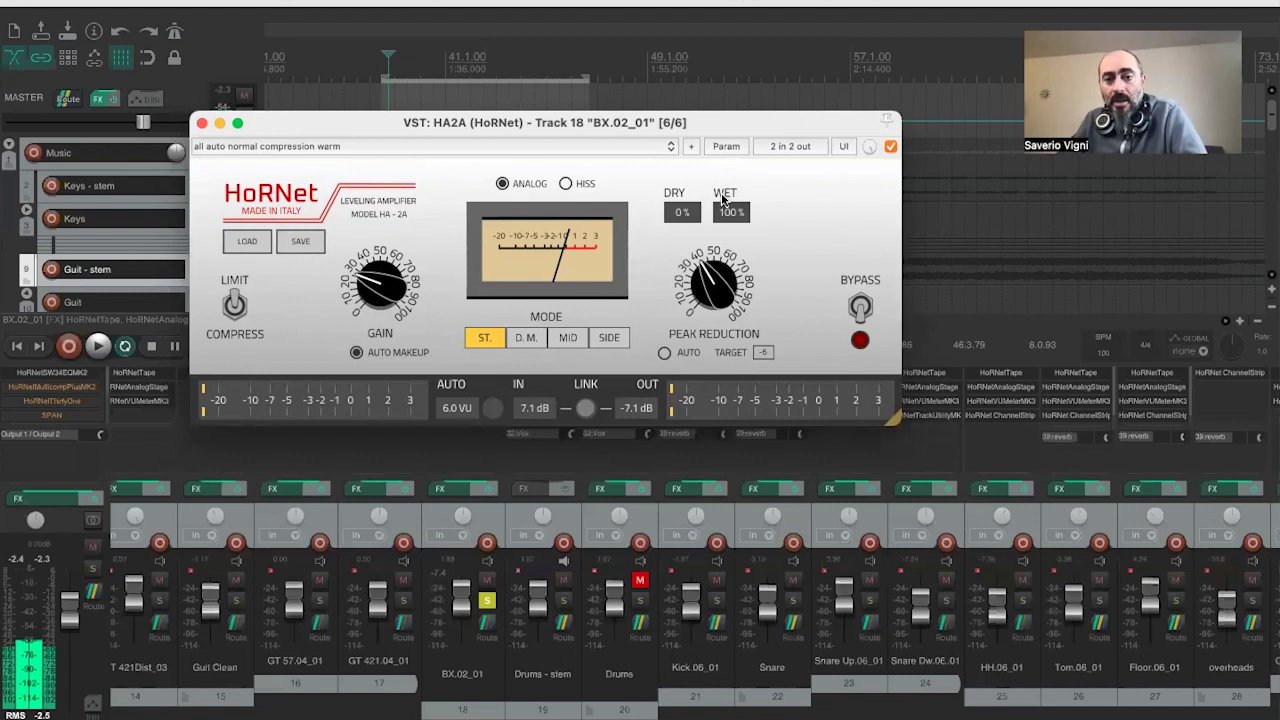
left_click_drag(722, 130, 722, 120)
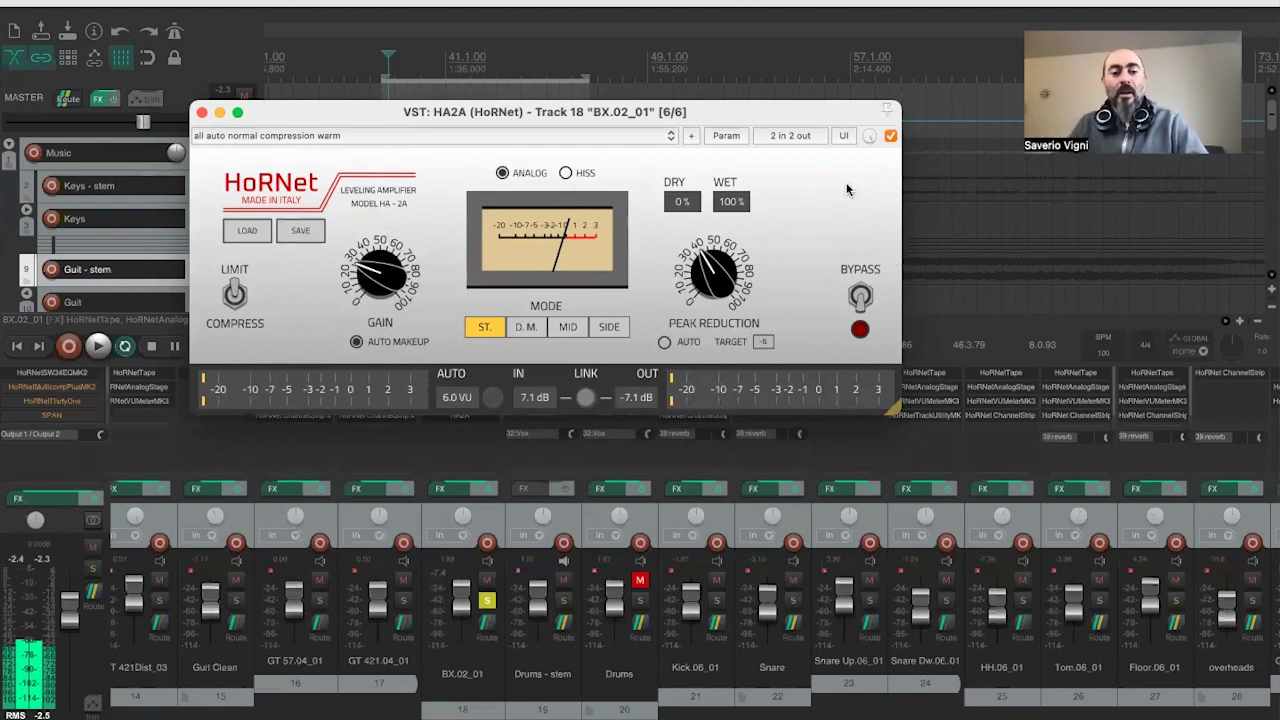
left_click_drag(737, 111, 740, 114)
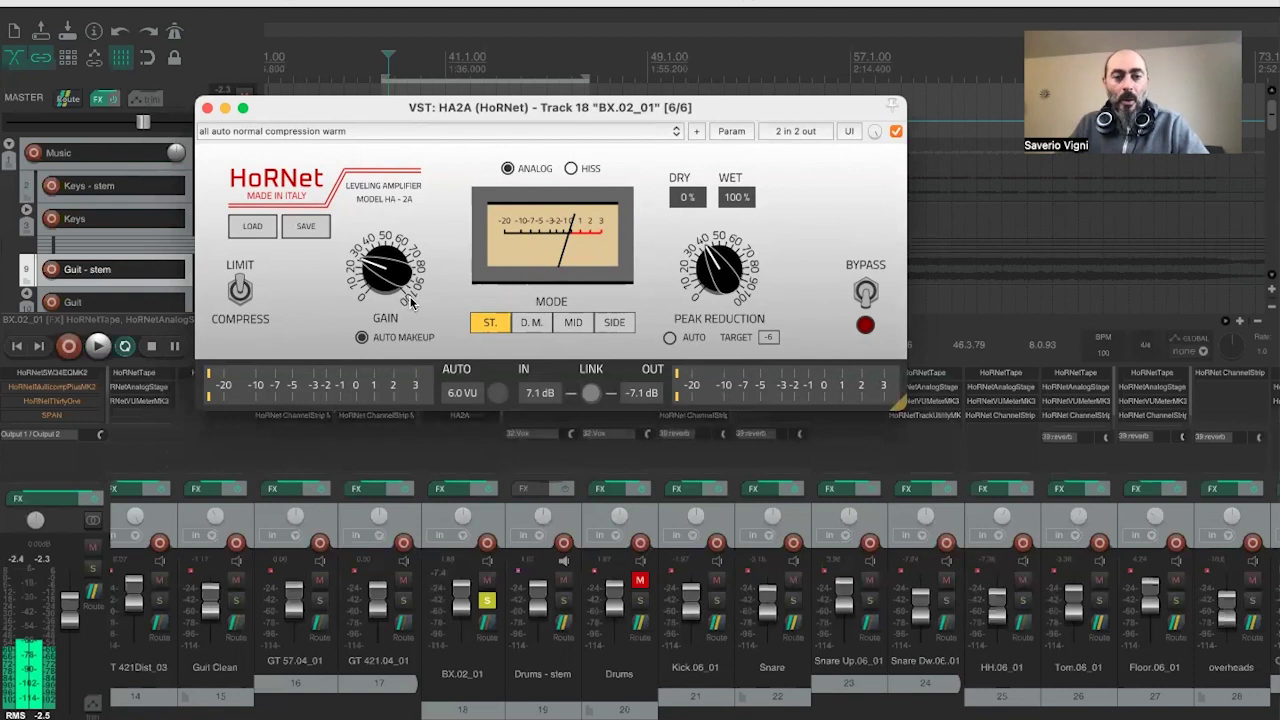
- Bypass the HA2A on the bass track and close its plug-in window
left_click(895, 131)
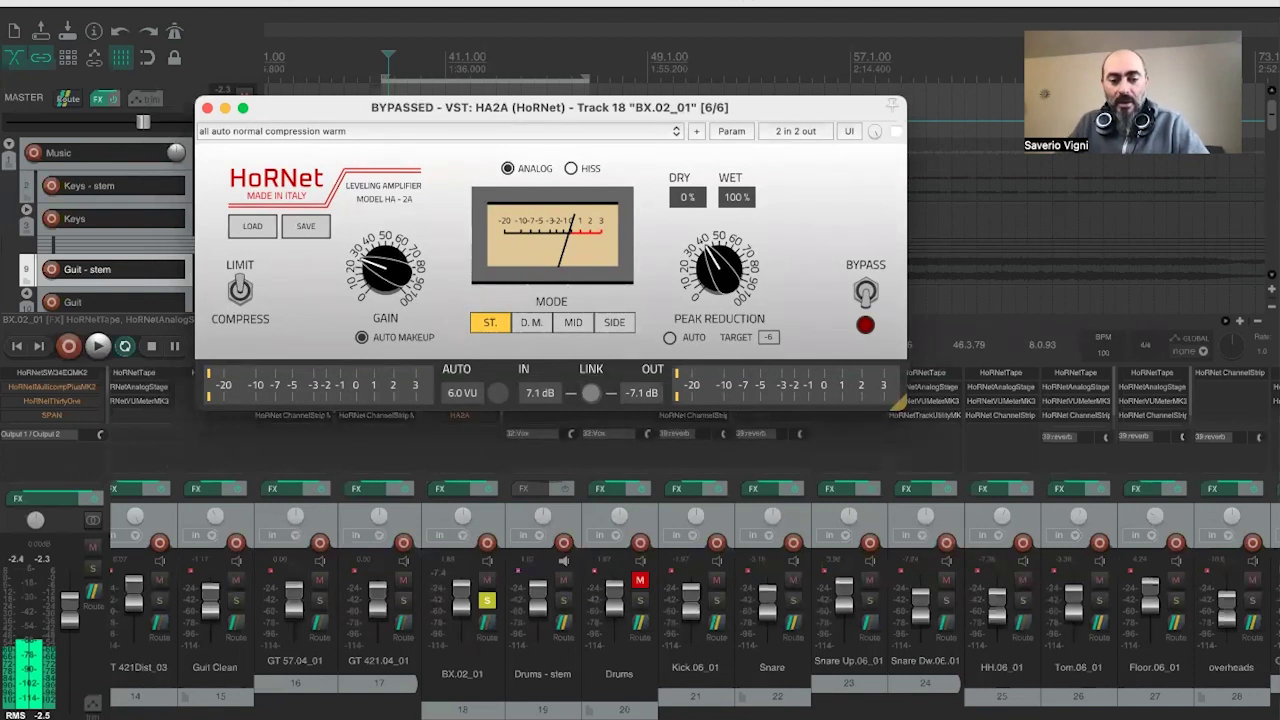
left_click(207, 107)
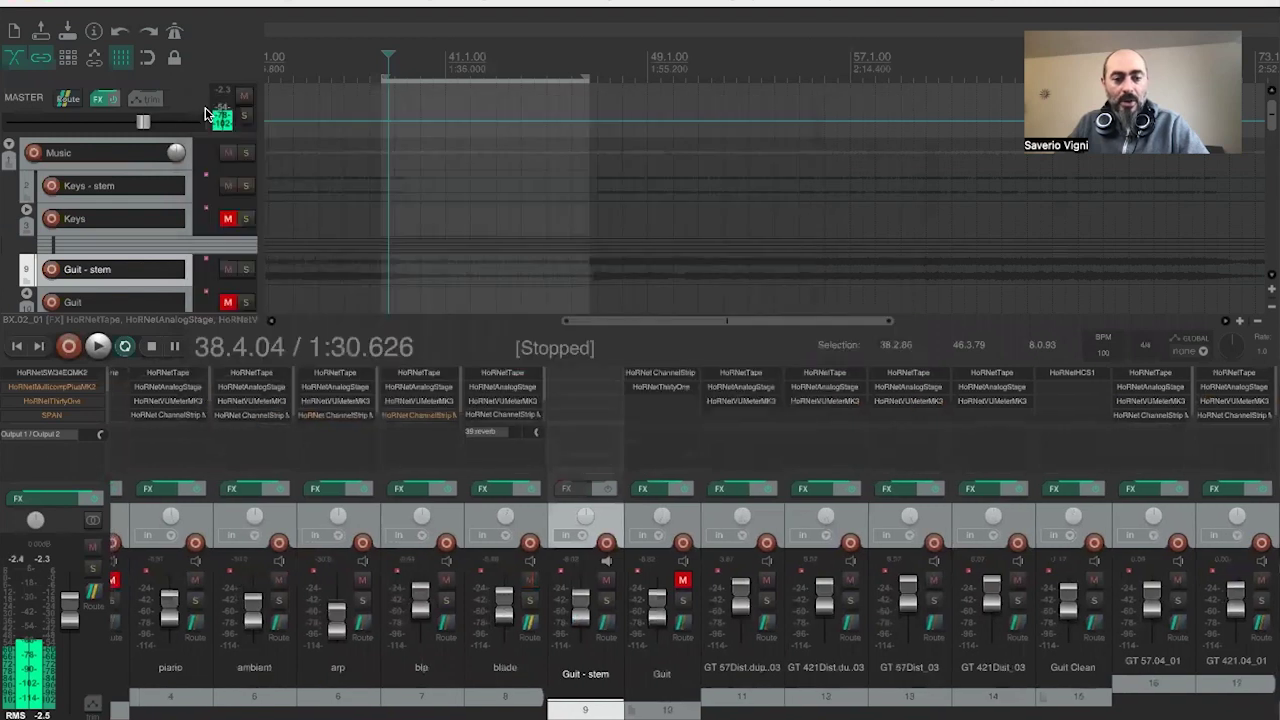
- Insert the HoRNet HA2A VST plug-in on the "Drums - stem" track
scroll(400, 670, "left", 3)
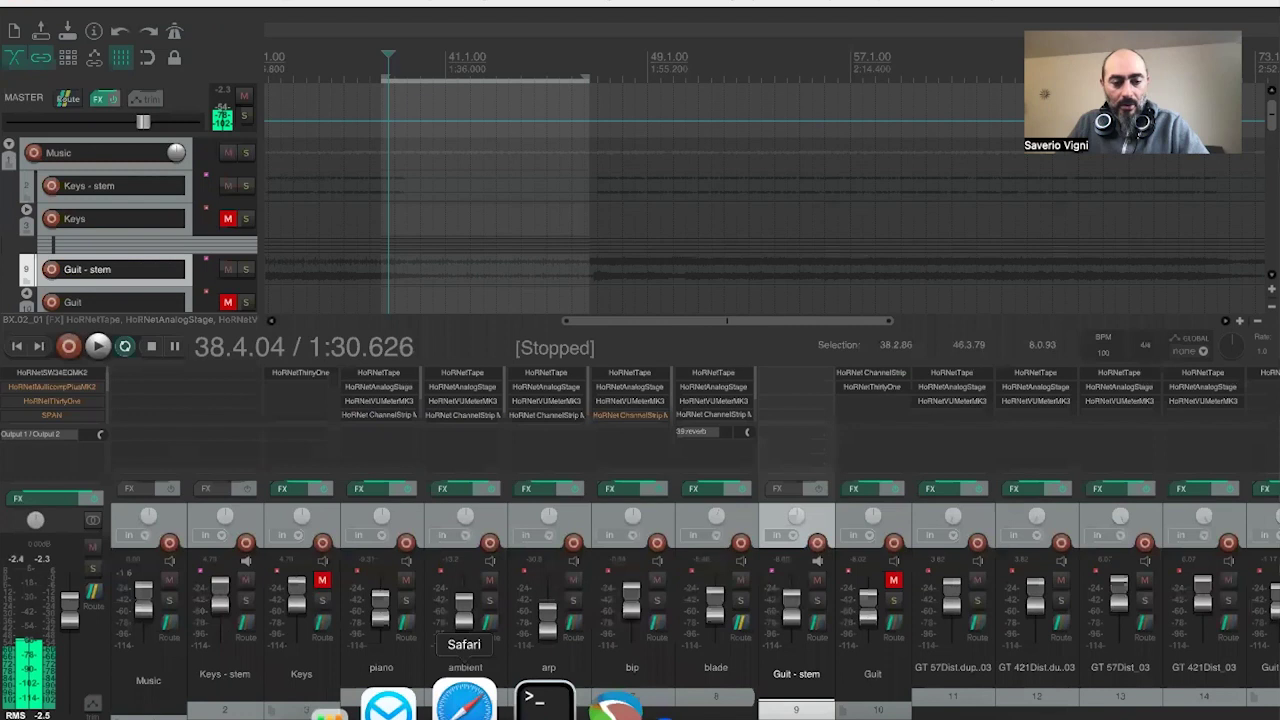
scroll(694, 580, "right", 10)
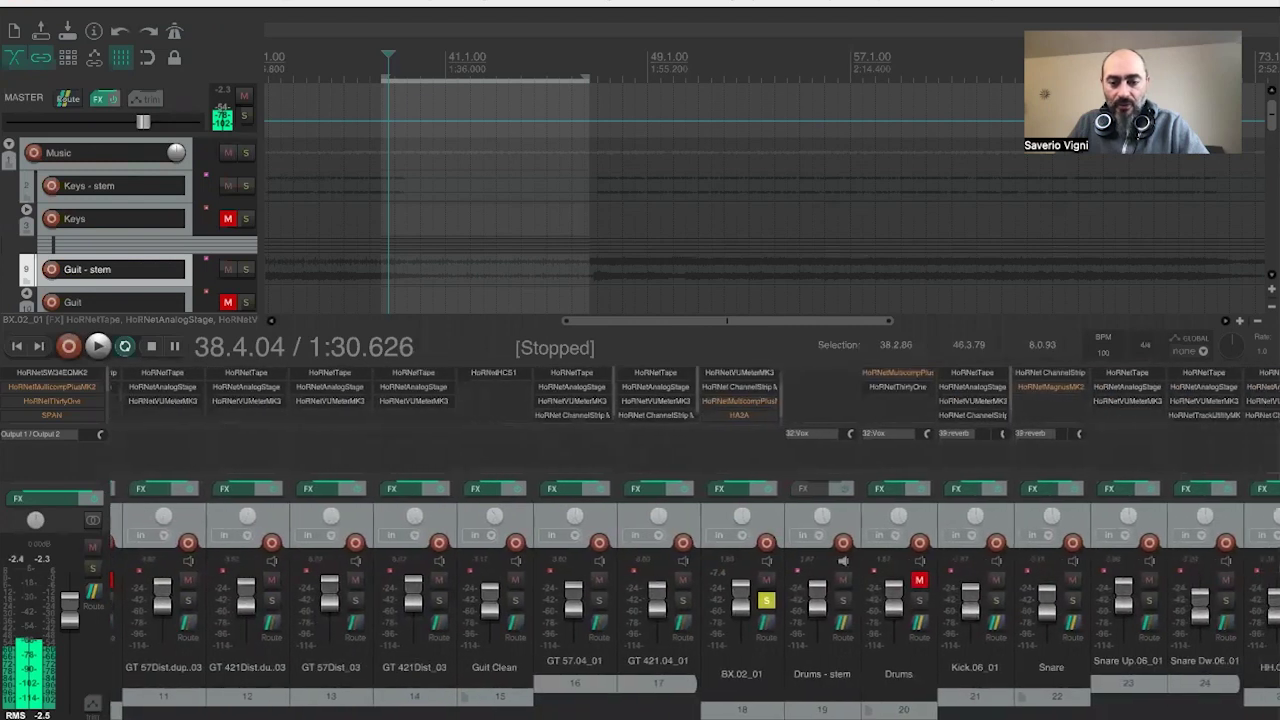
scroll(694, 580, "right", 1)
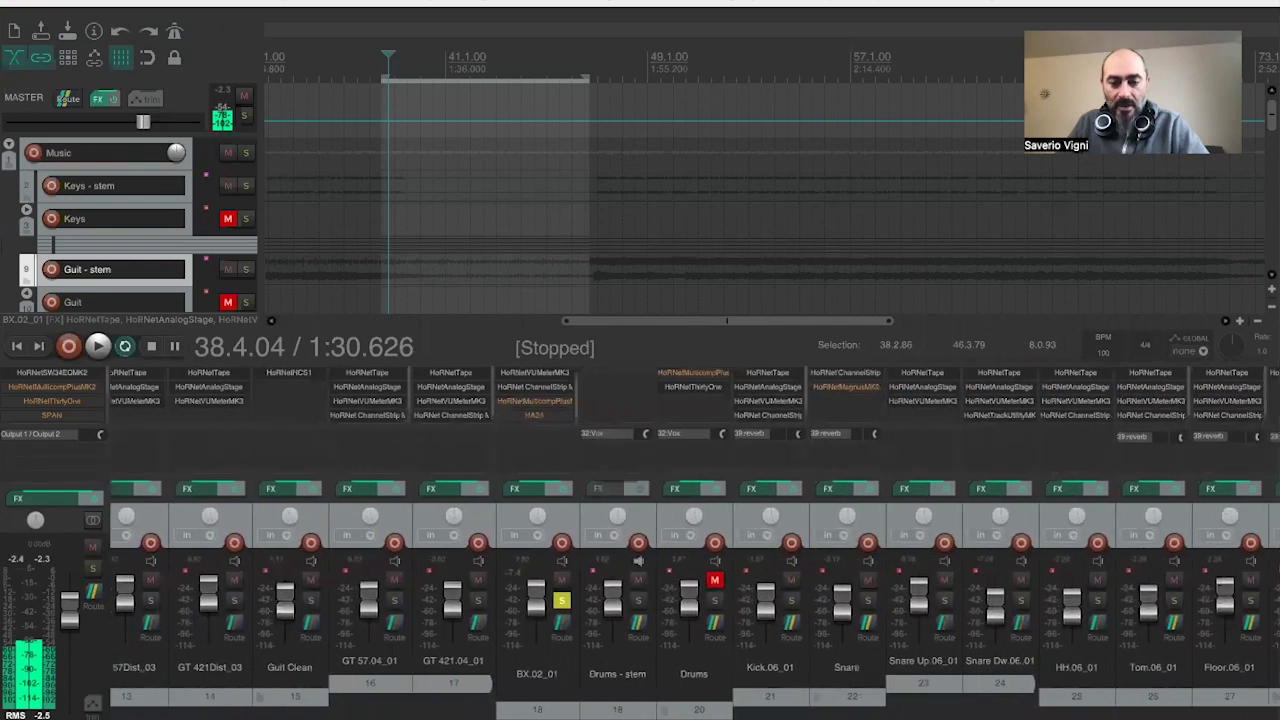
double_click(616, 382)
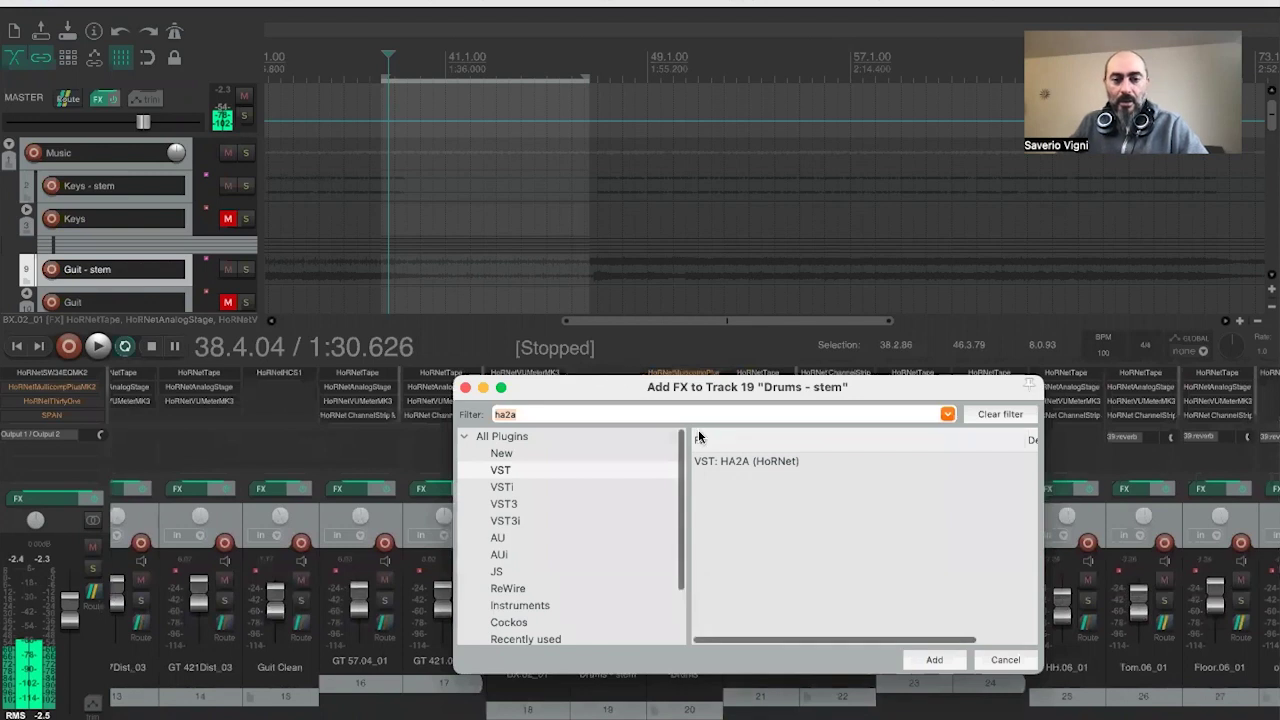
double_click(728, 463)
- Load the preset "all auto drums fattener" in the drum stem's HA2A
left_click_drag(128, 26, 183, 98)
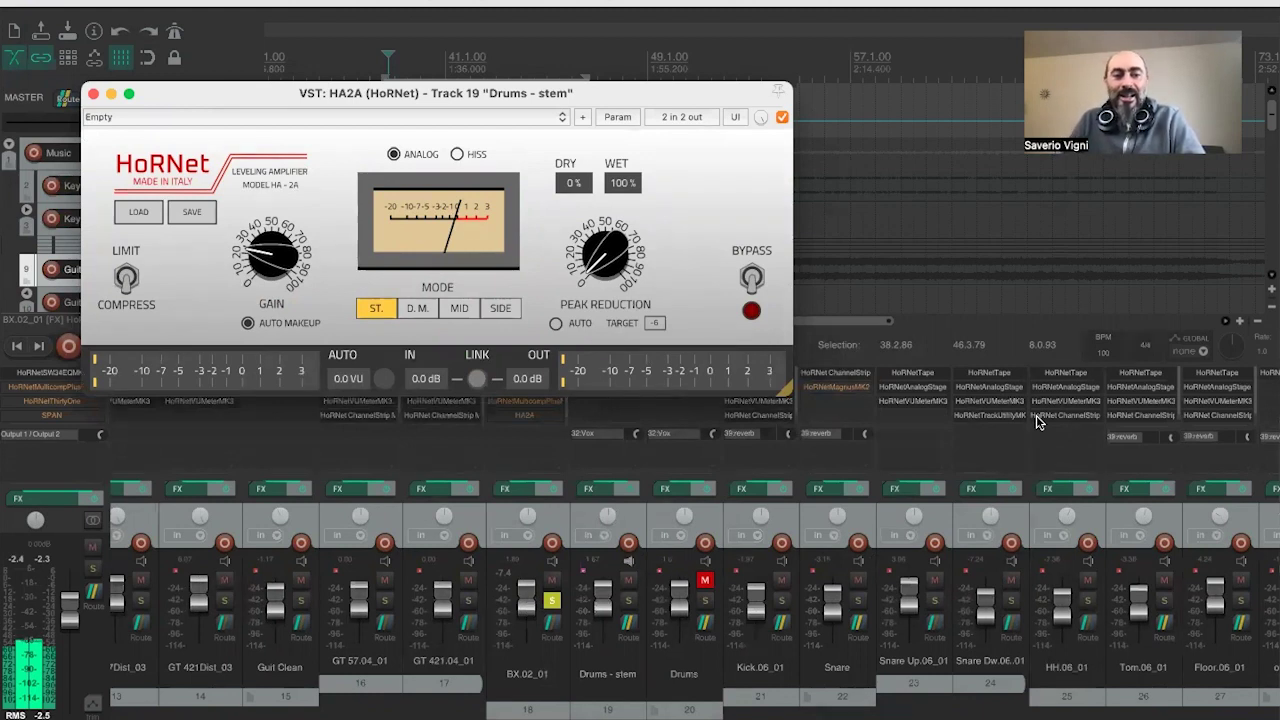
left_click_drag(216, 103, 263, 122)
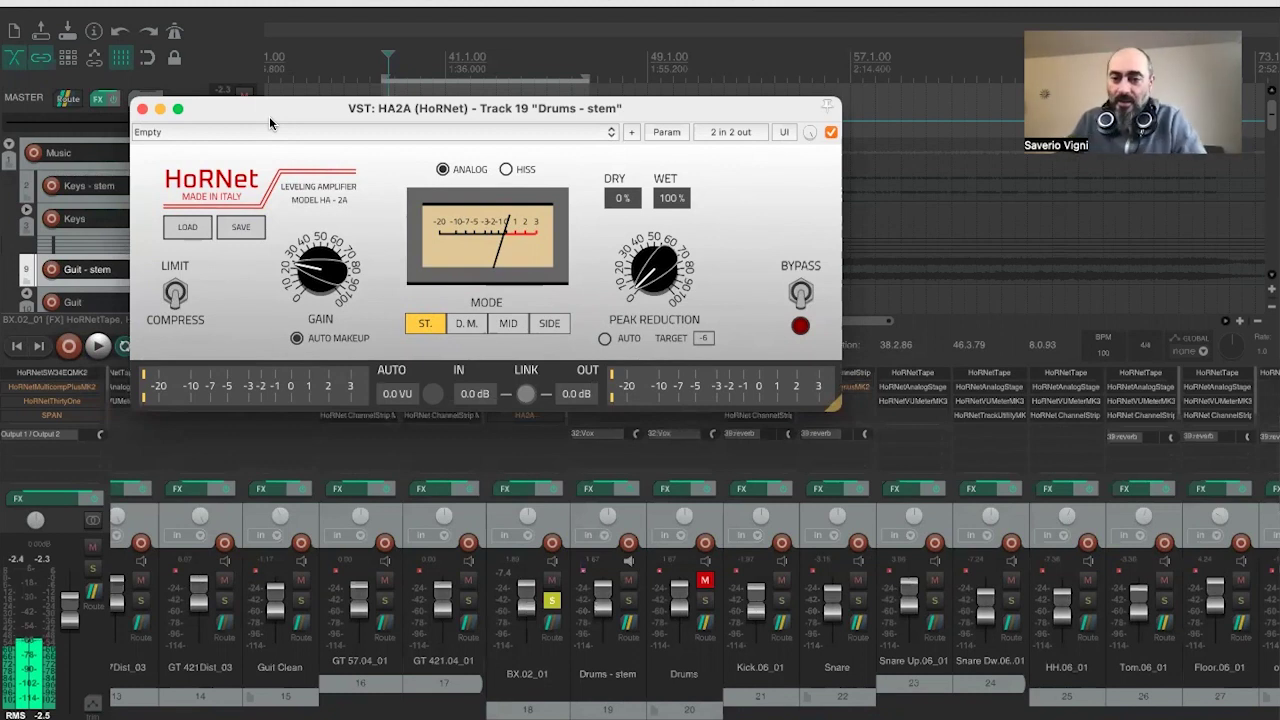
left_click_drag(272, 123, 282, 125)
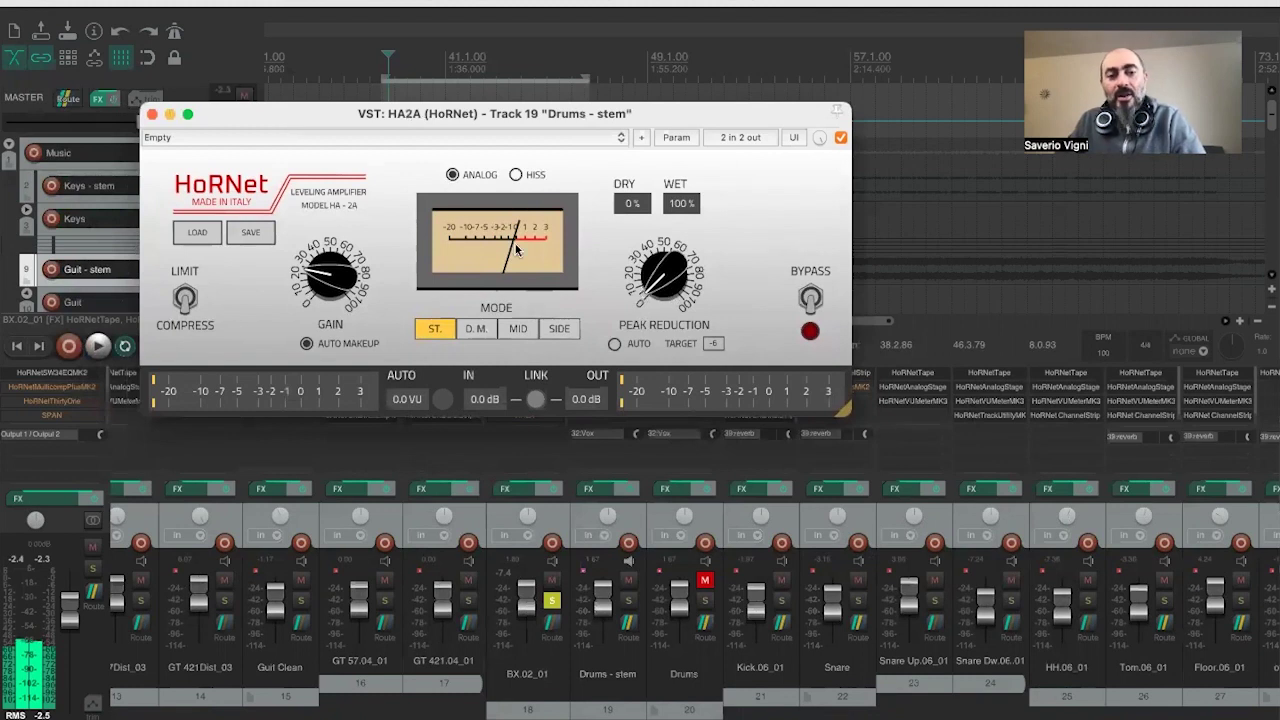
left_click(195, 233)
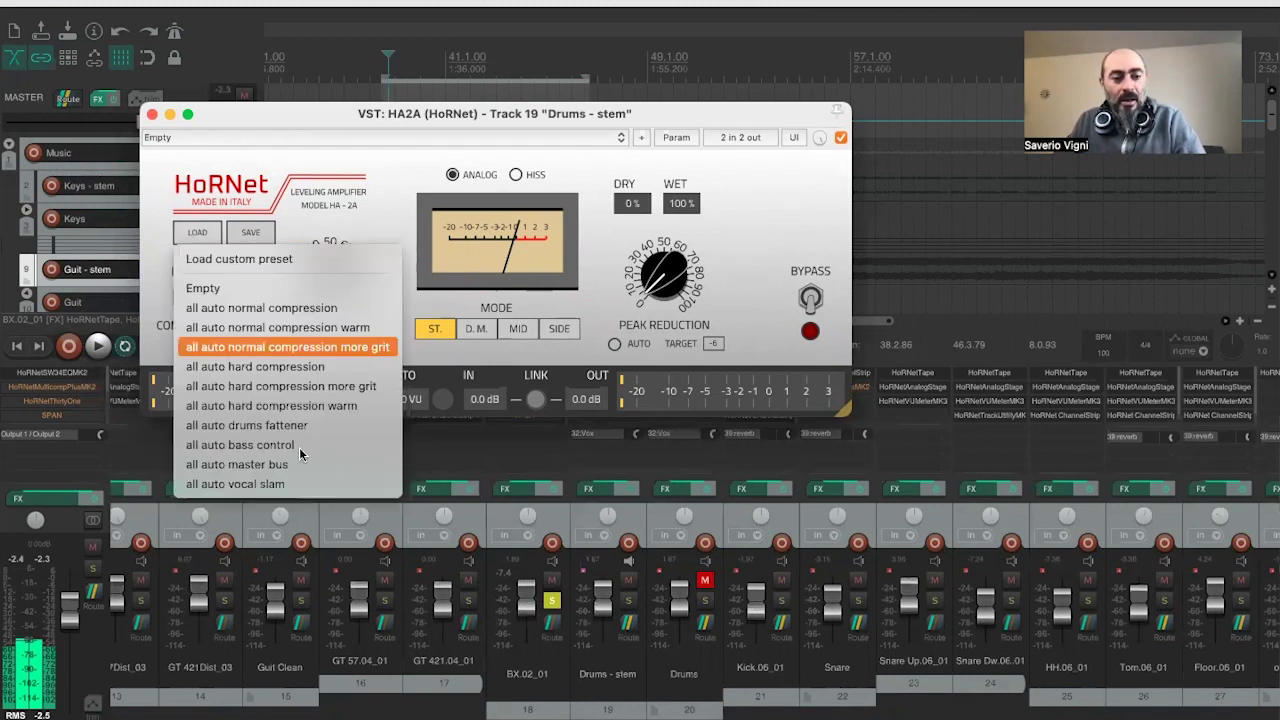
left_click(268, 430)
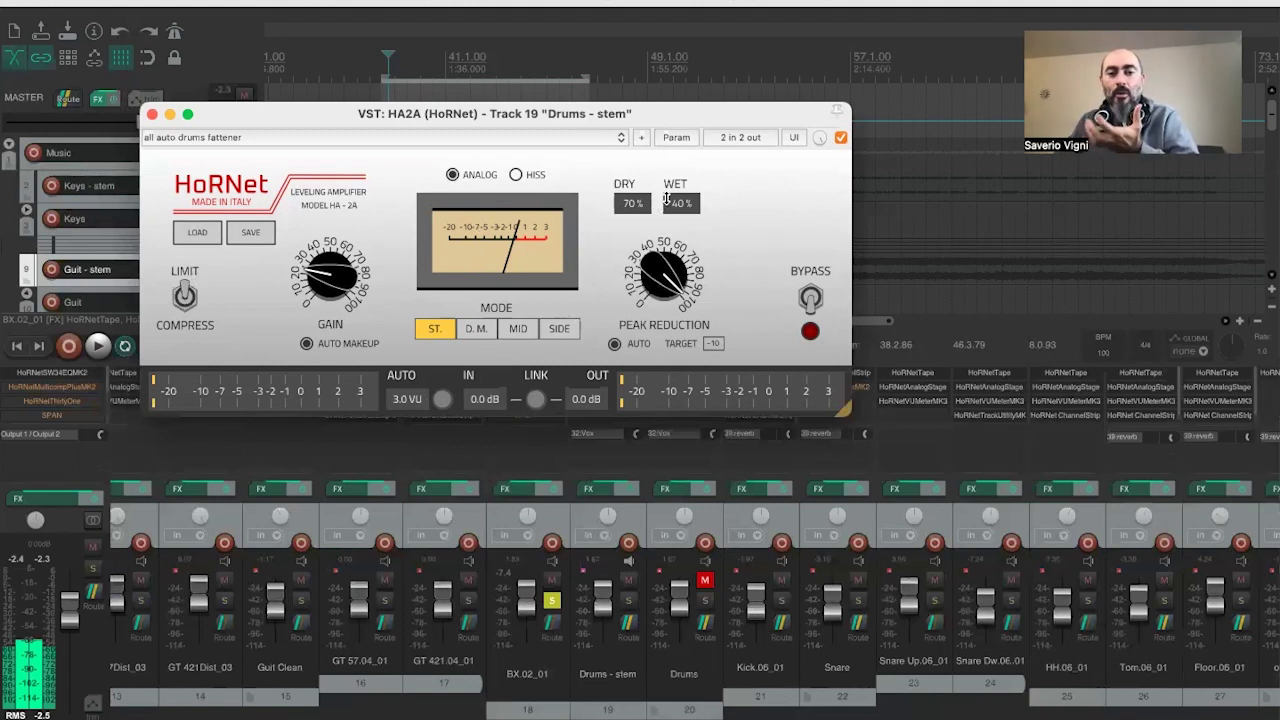
- Solo the "Drums - stem" track instead of the bass and play it briefly with the HA2A bypassed
left_click(840, 139)
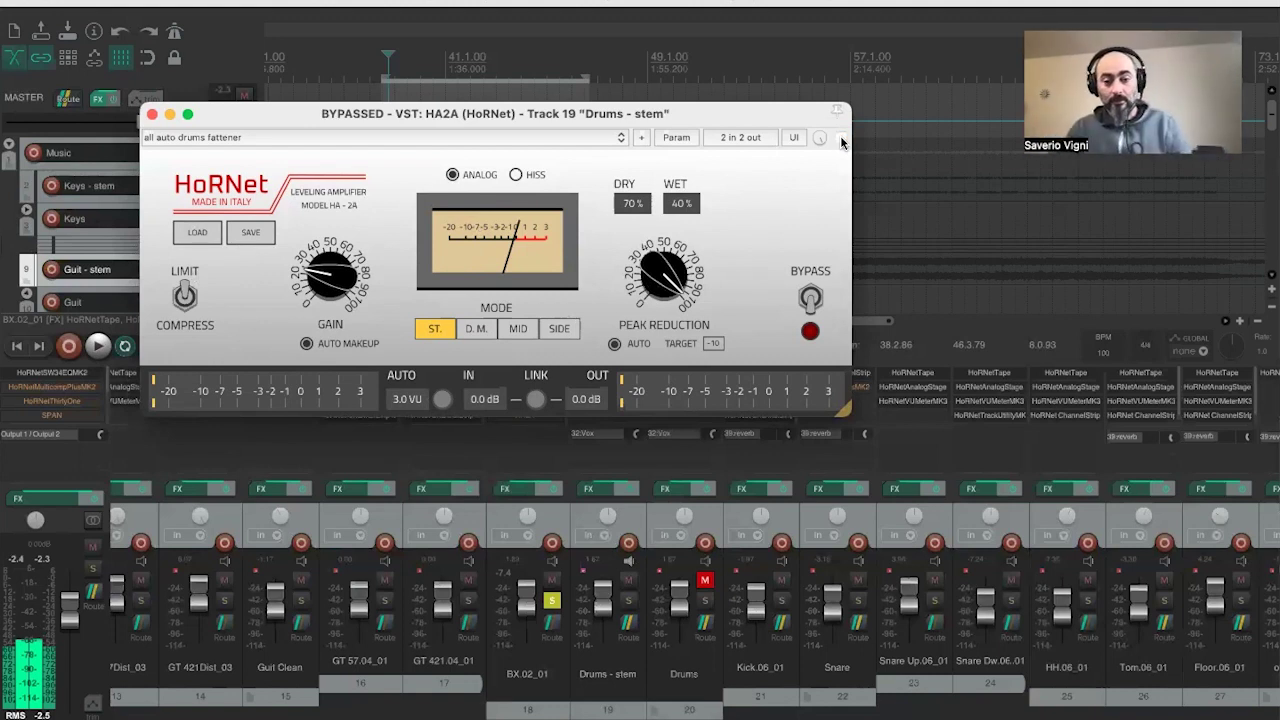
left_click(551, 600)
left_click(628, 600)
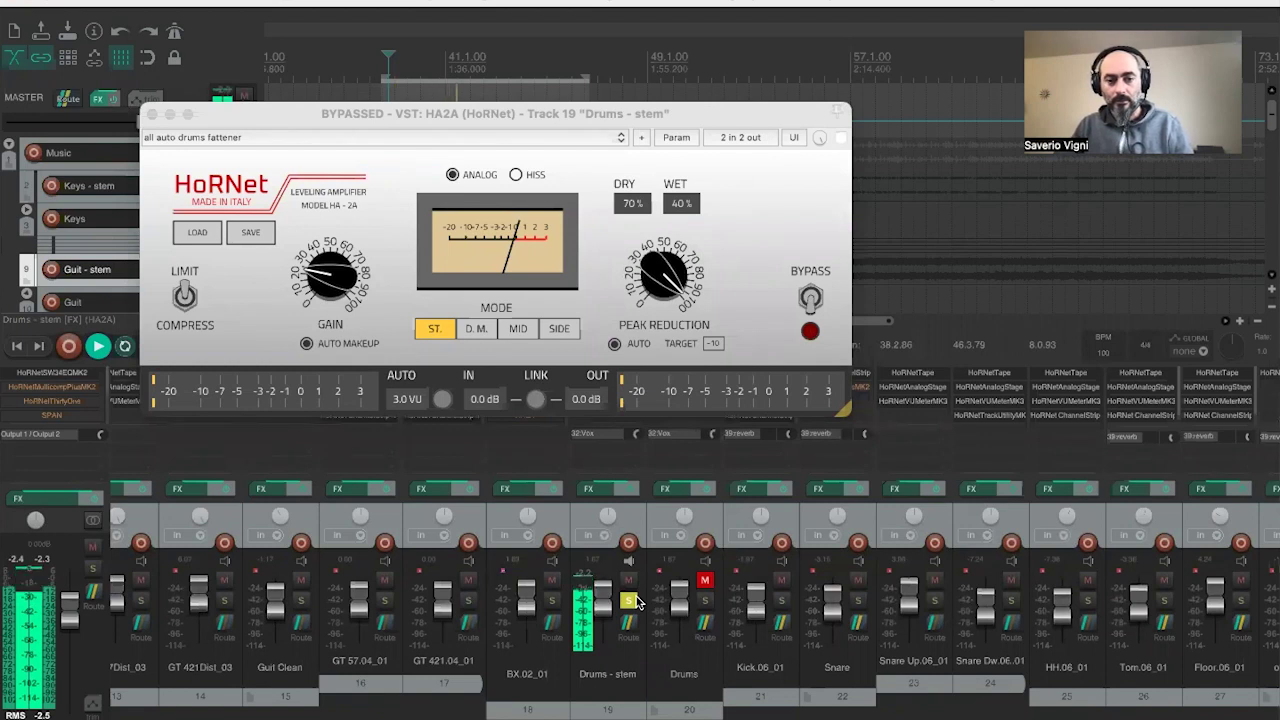
key("space")
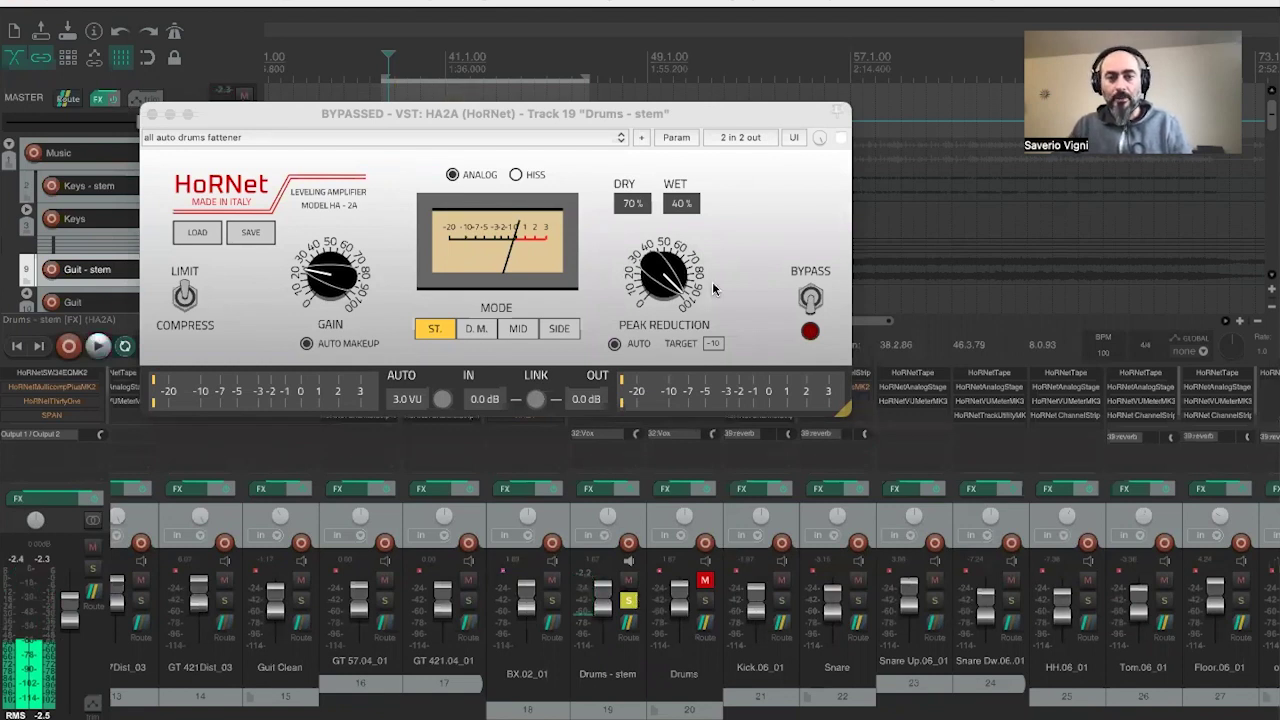
- Reactivate the HA2A and play the drums so its automatic levelling and peak reduction set themselves, then stop playback
left_click(840, 137)
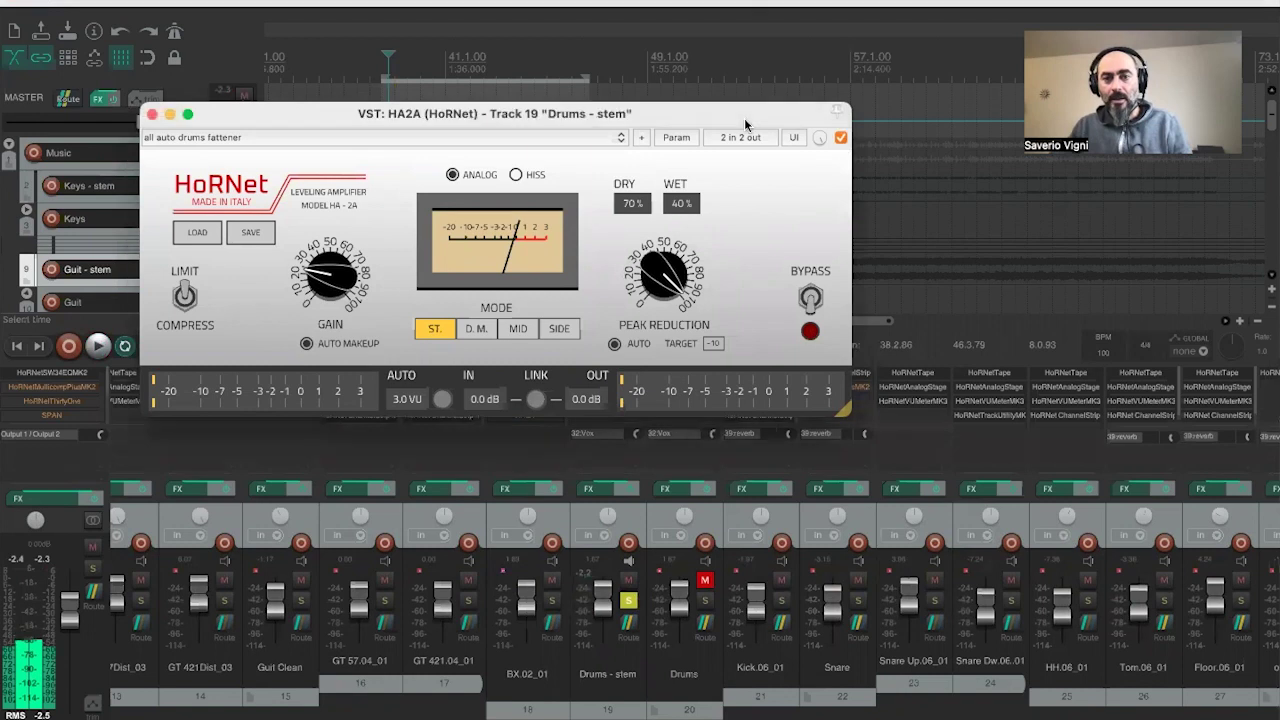
key("space")
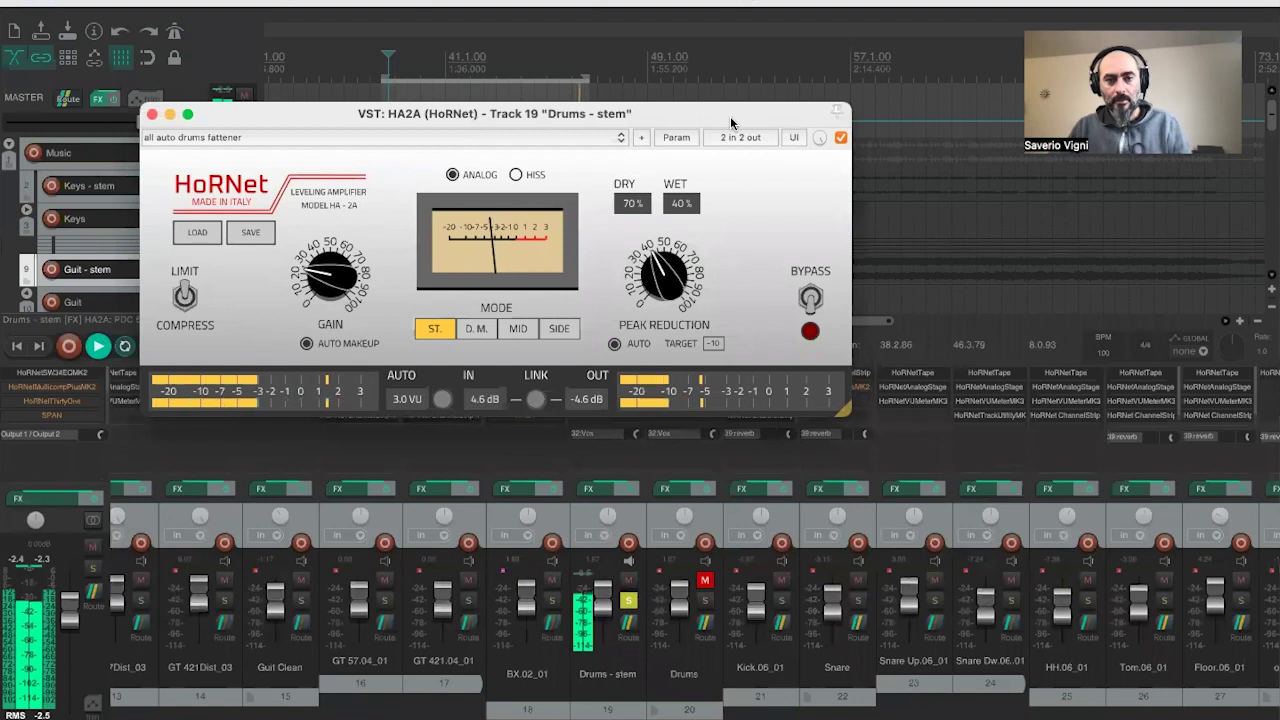
key("space")
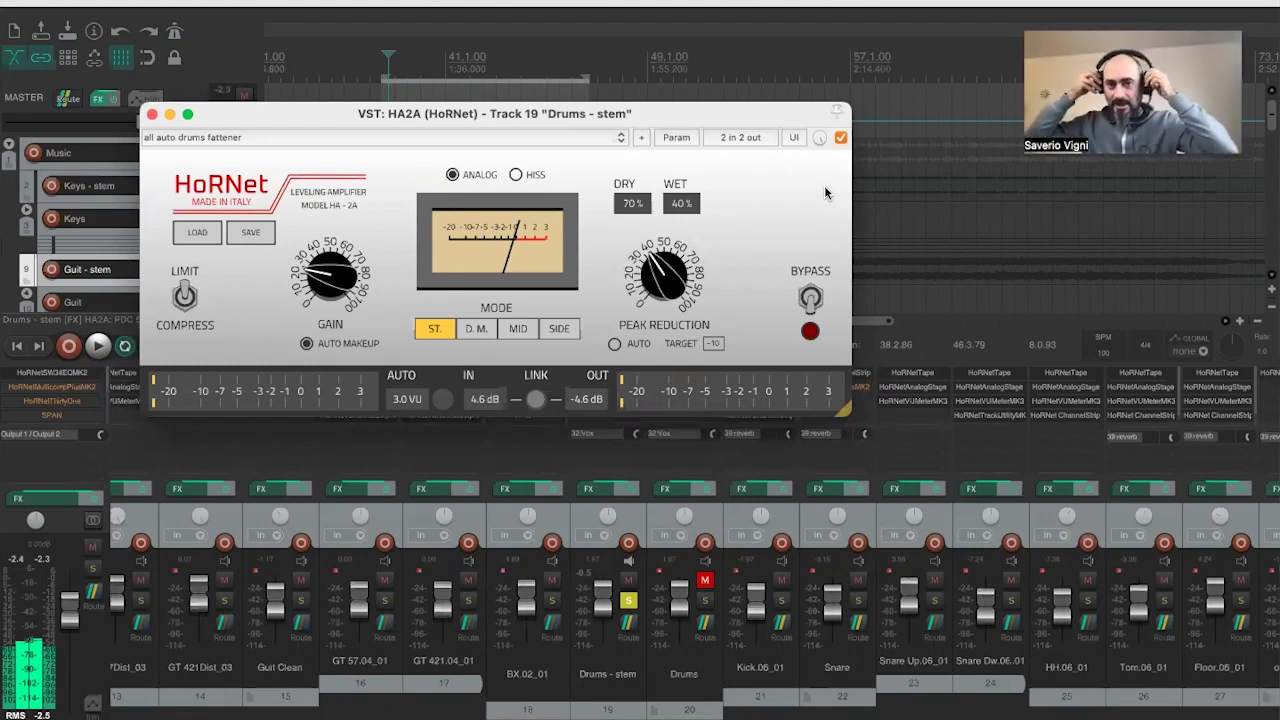
- Play the drums from the bypassed state and toggle the HA2A to compare the fattened and unprocessed sound
left_click(840, 137)
key("space")
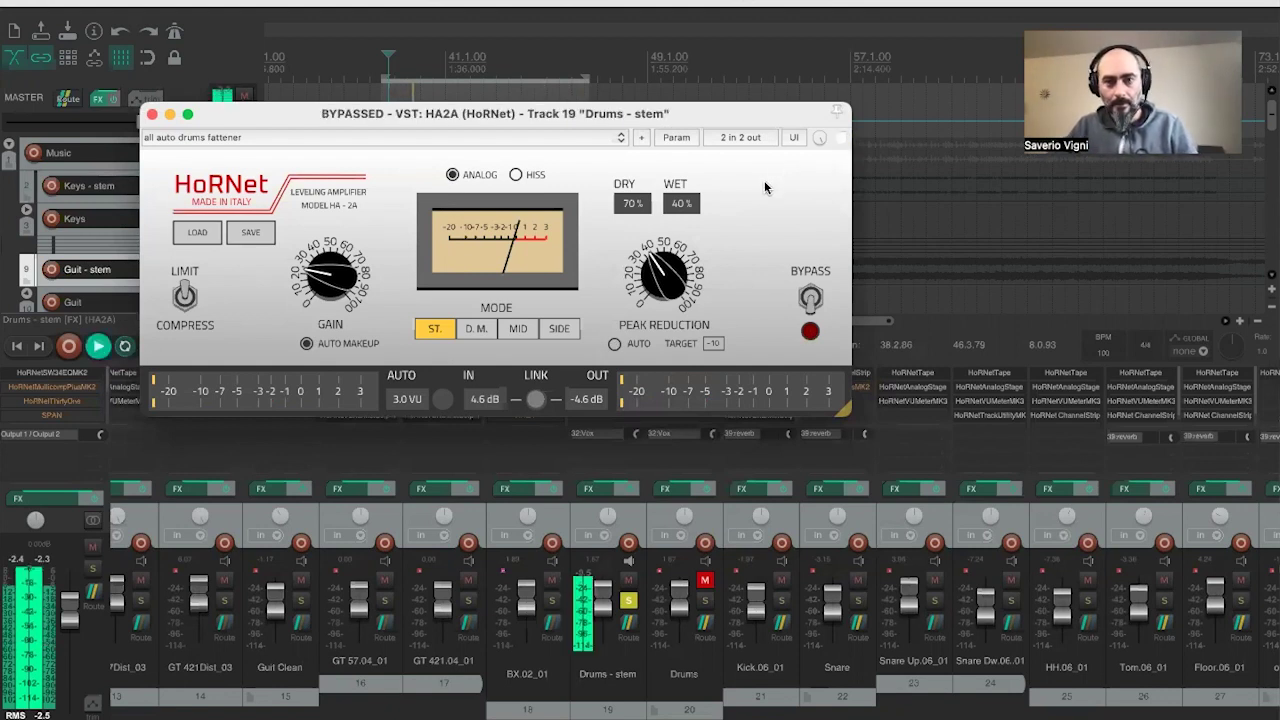
left_click(840, 138)
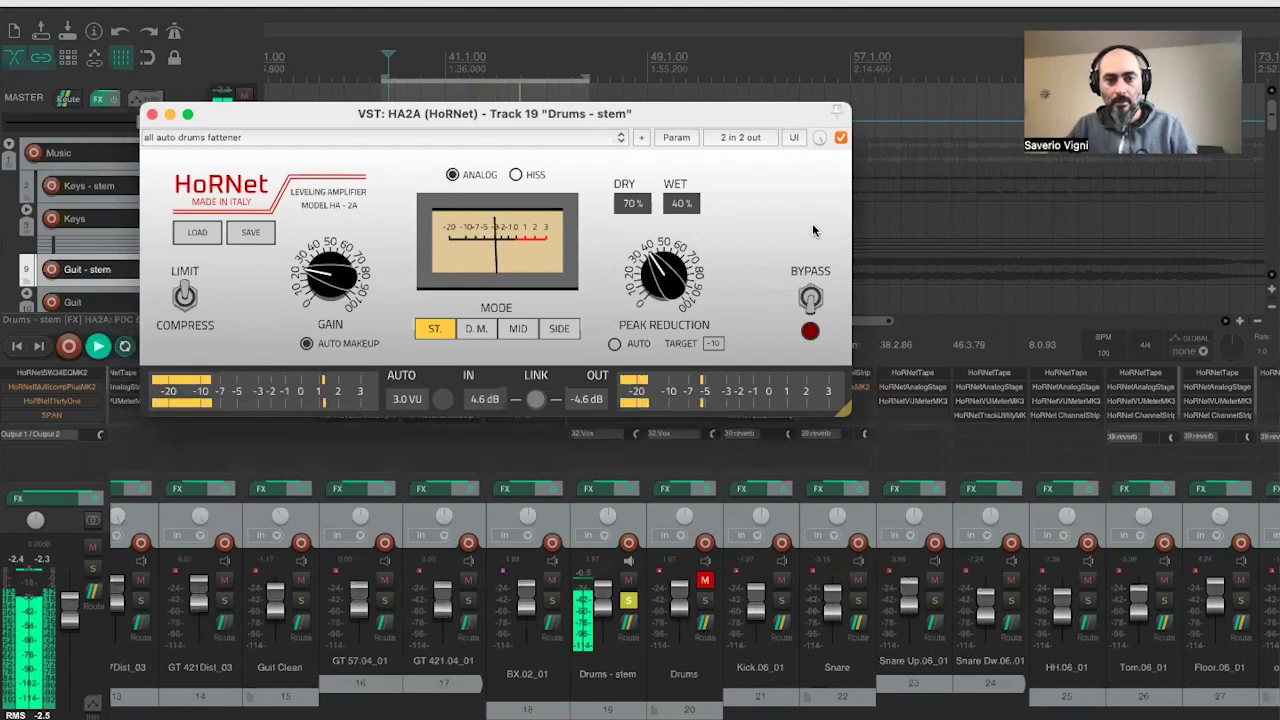
left_click(841, 138)
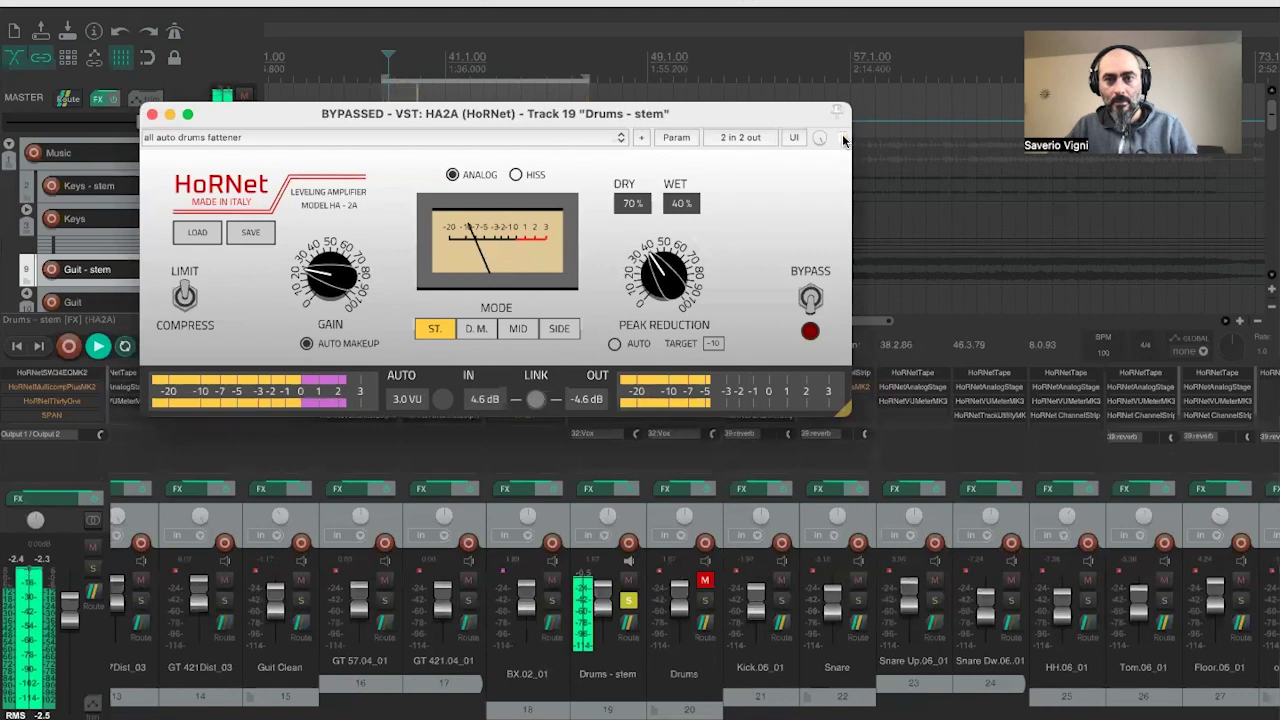
left_click(841, 138)
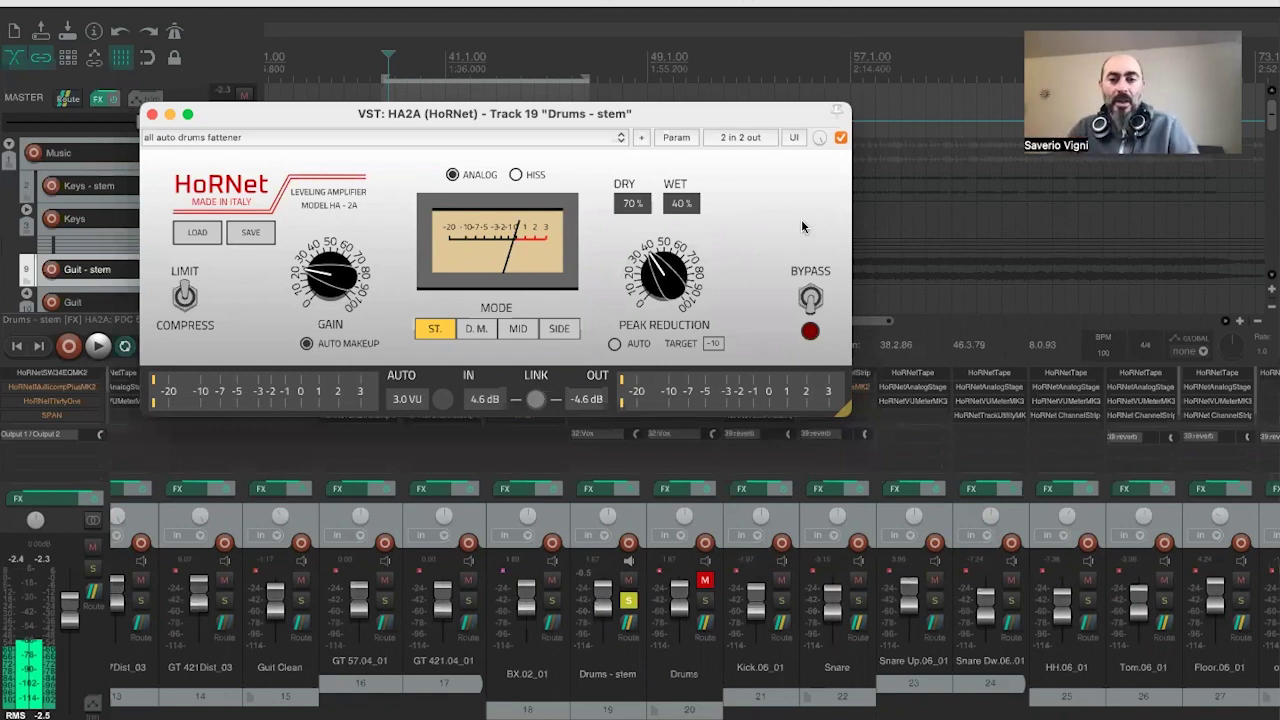
- Bypass the HA2A on the drum stem and close its plug-in window
left_click(841, 138)
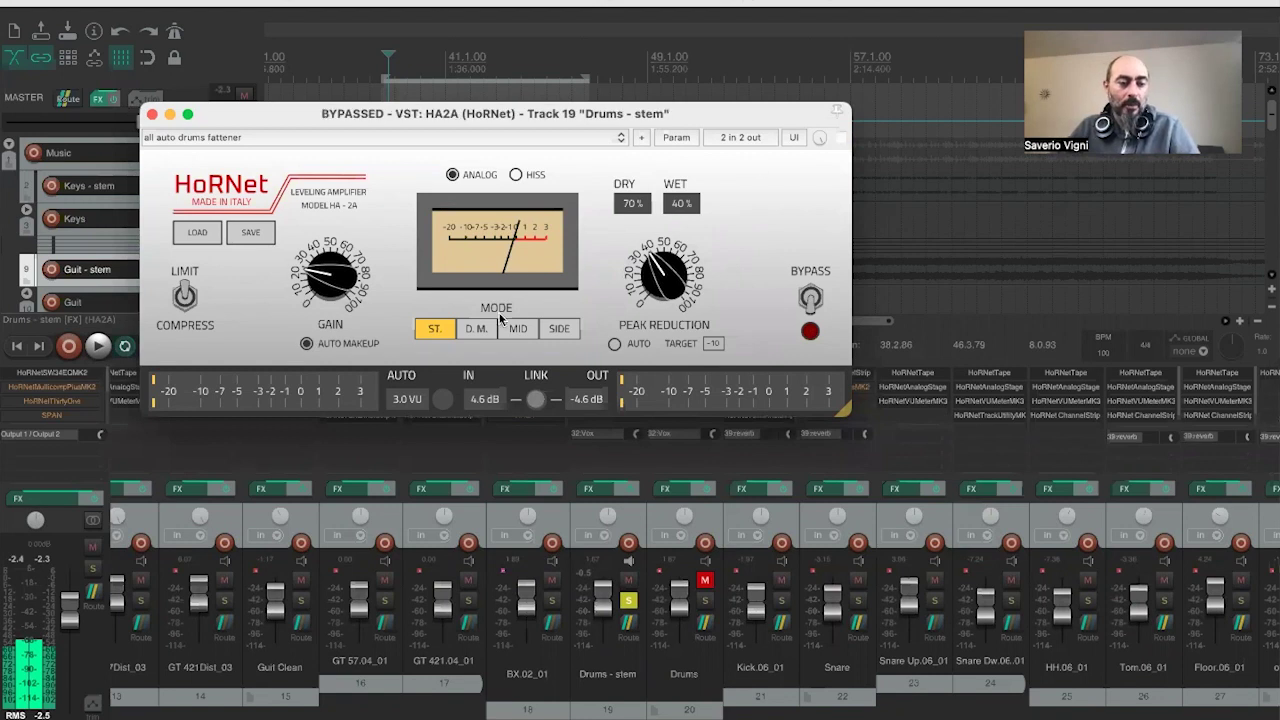
key("Escape")
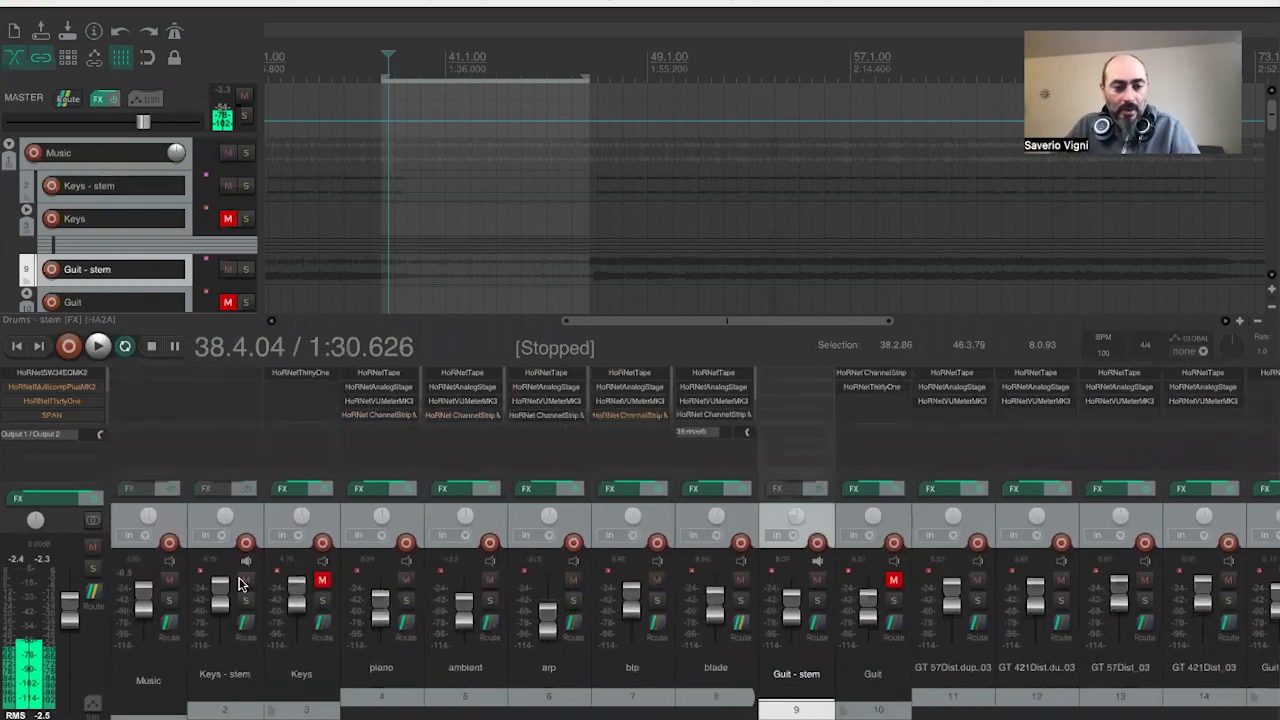
- Solo the Music track and disable HoRNetTape, HoRNetMagnusMK2 and CoherenceMeter in the master track's effects chain
left_click(168, 601)
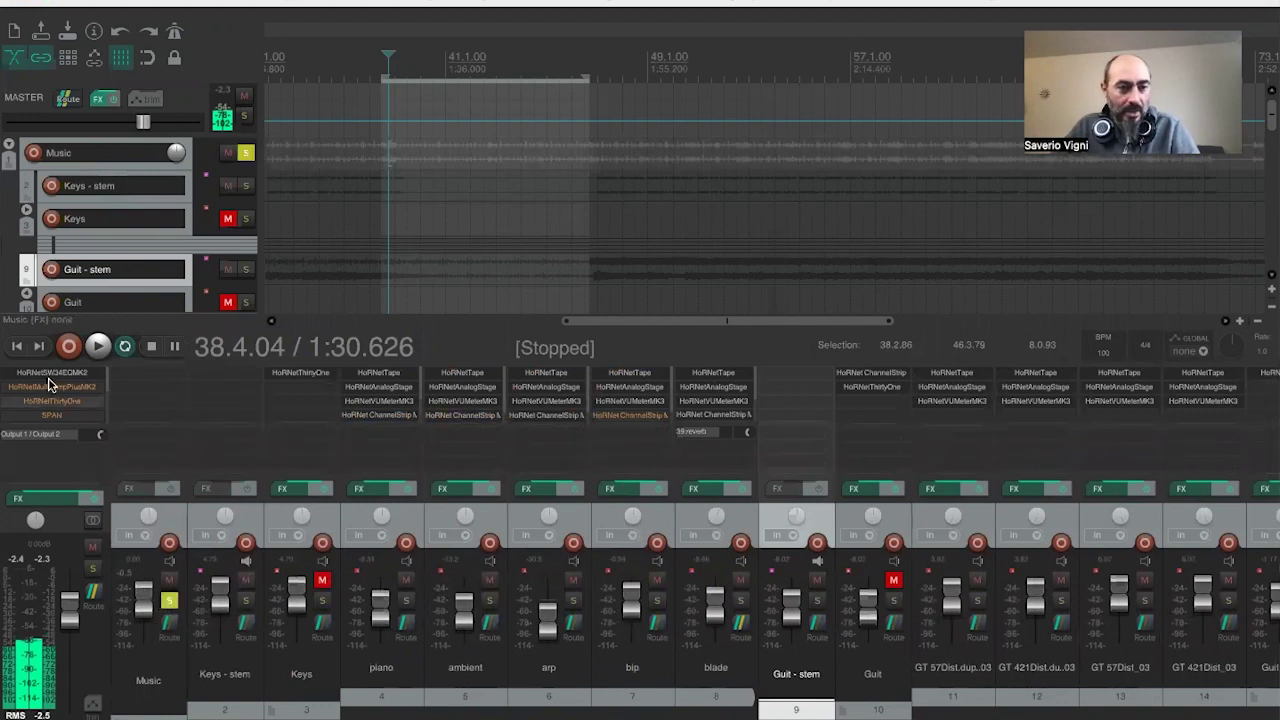
left_click(20, 502)
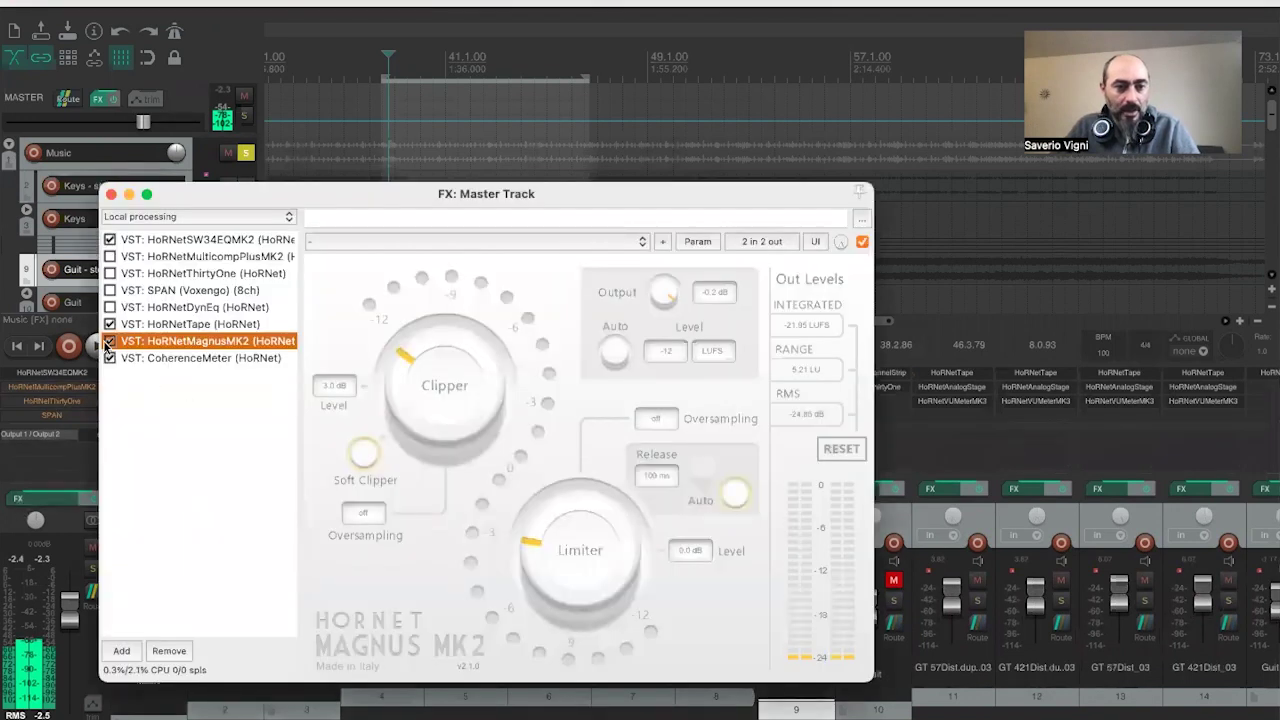
left_click(110, 324)
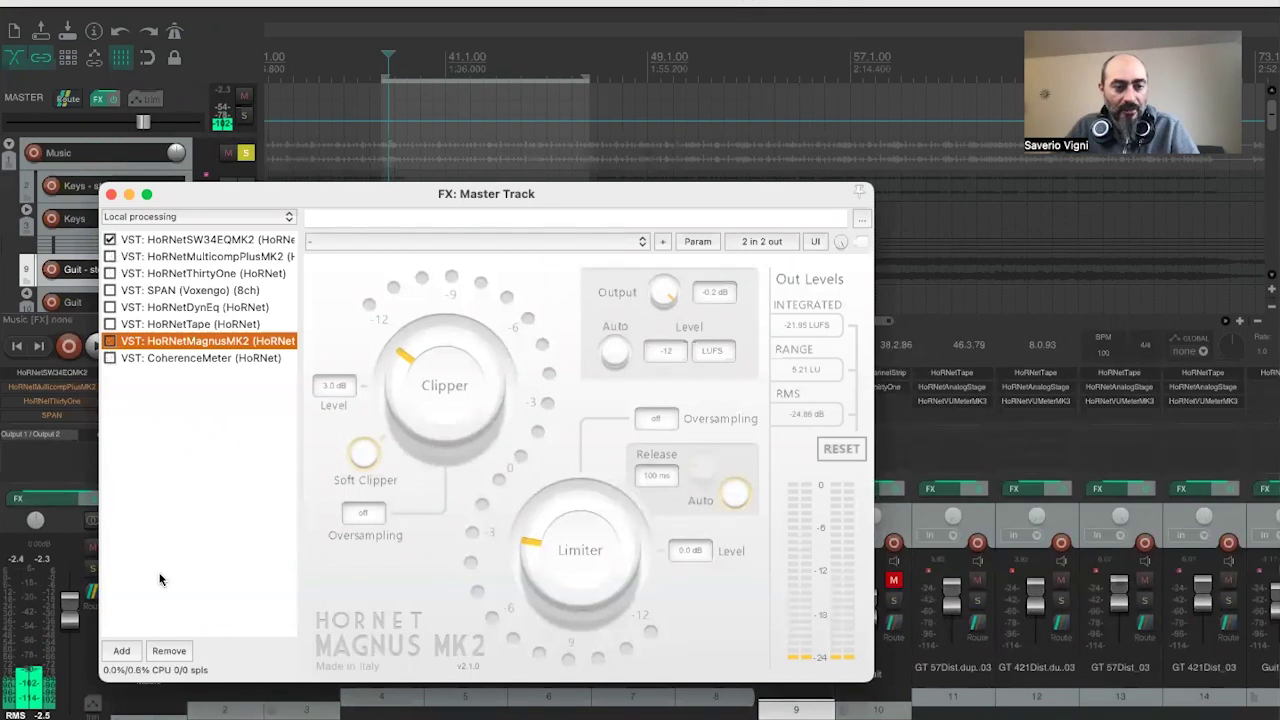
- Add HA2A to the end of the master effects chain and show it in its own window, closing the chain
double_click(259, 510)
double_click(732, 462)
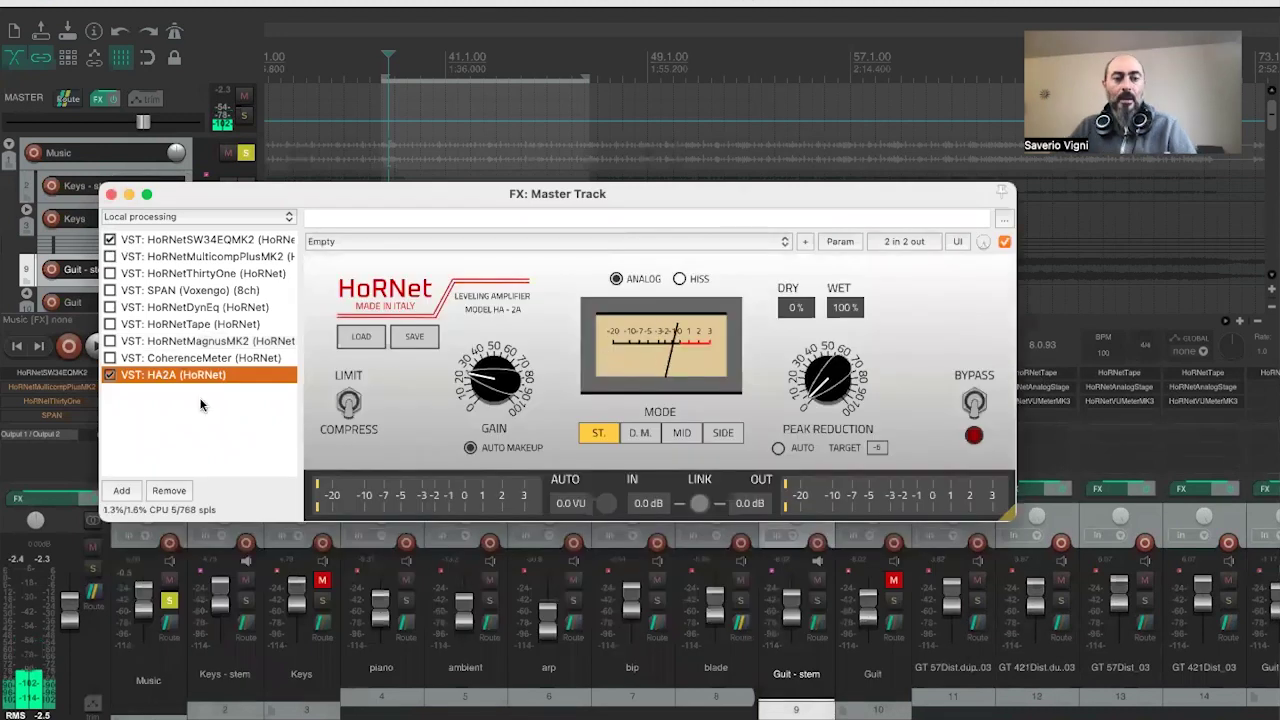
double_click(194, 374)
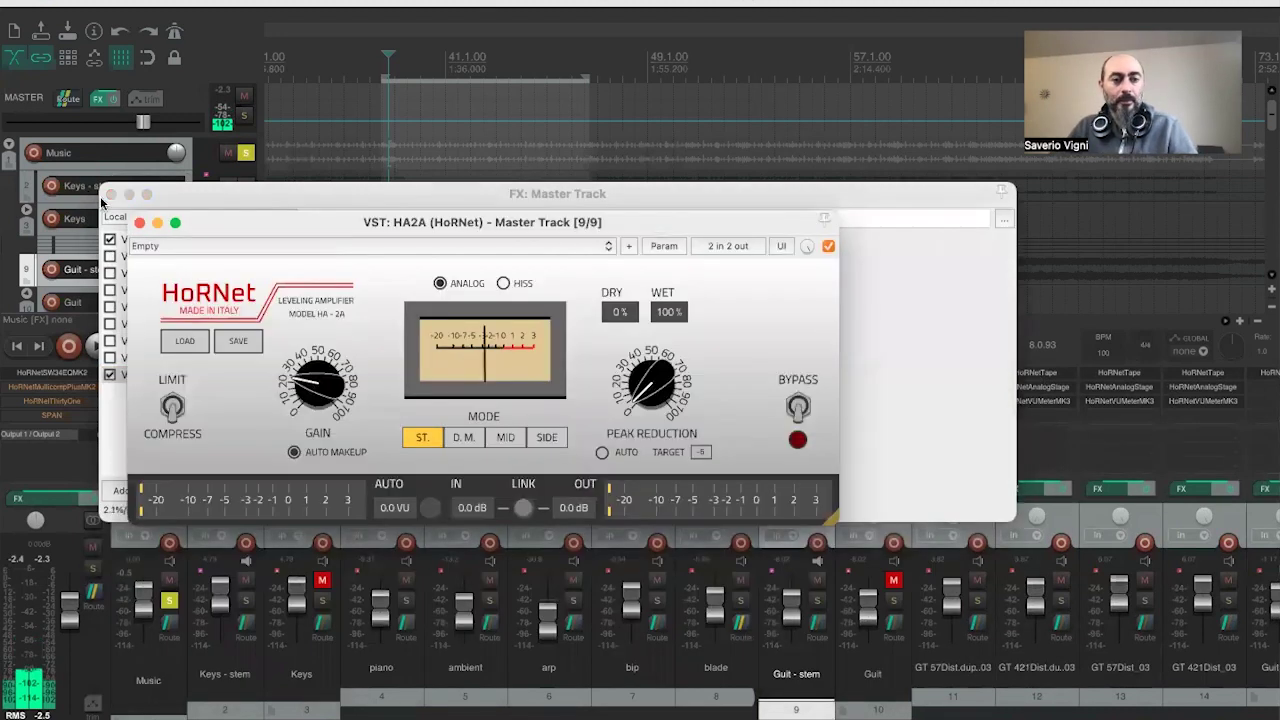
left_click(111, 195)
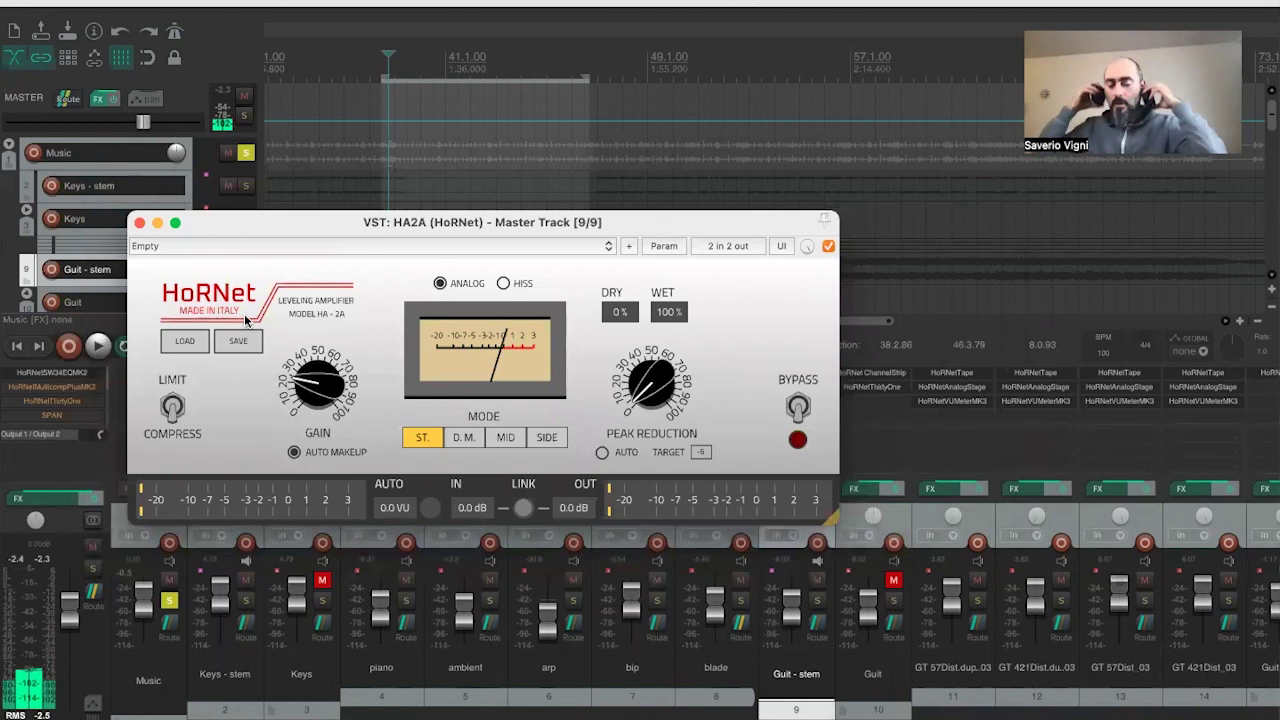
- Load the "all auto master bus" preset in the master HA2A and start playback
left_click(186, 341)
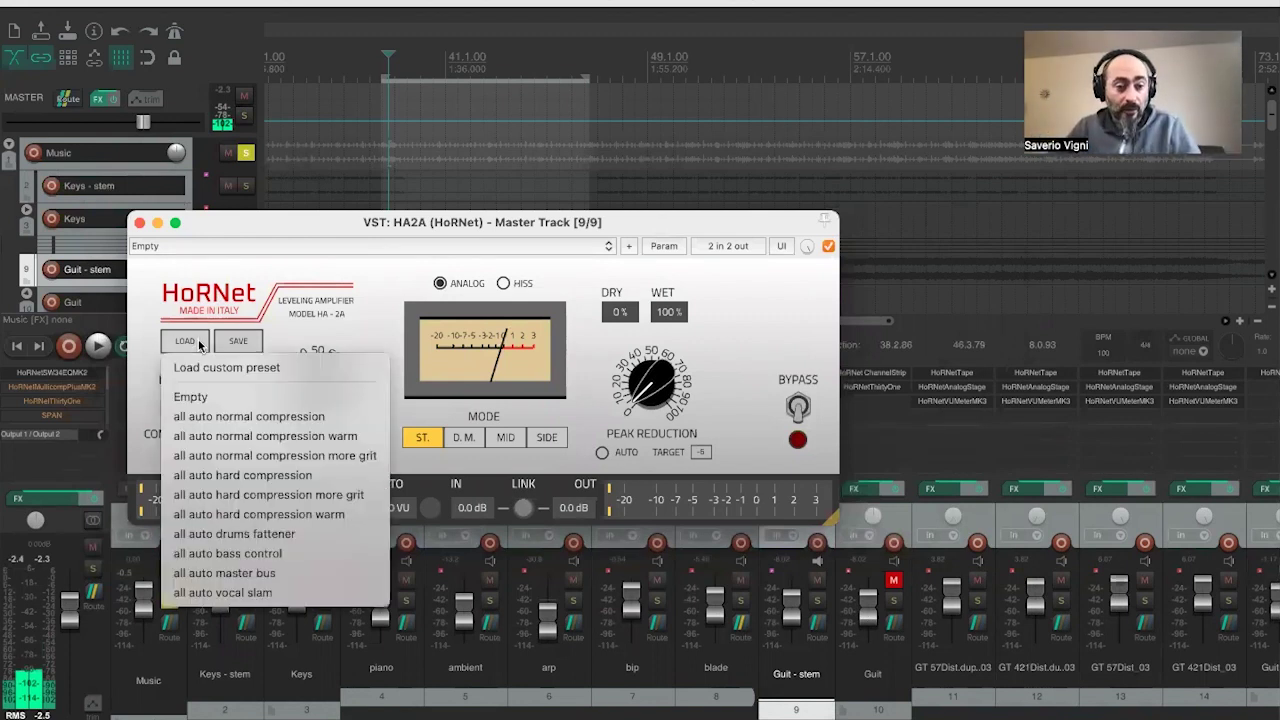
left_click(250, 573)
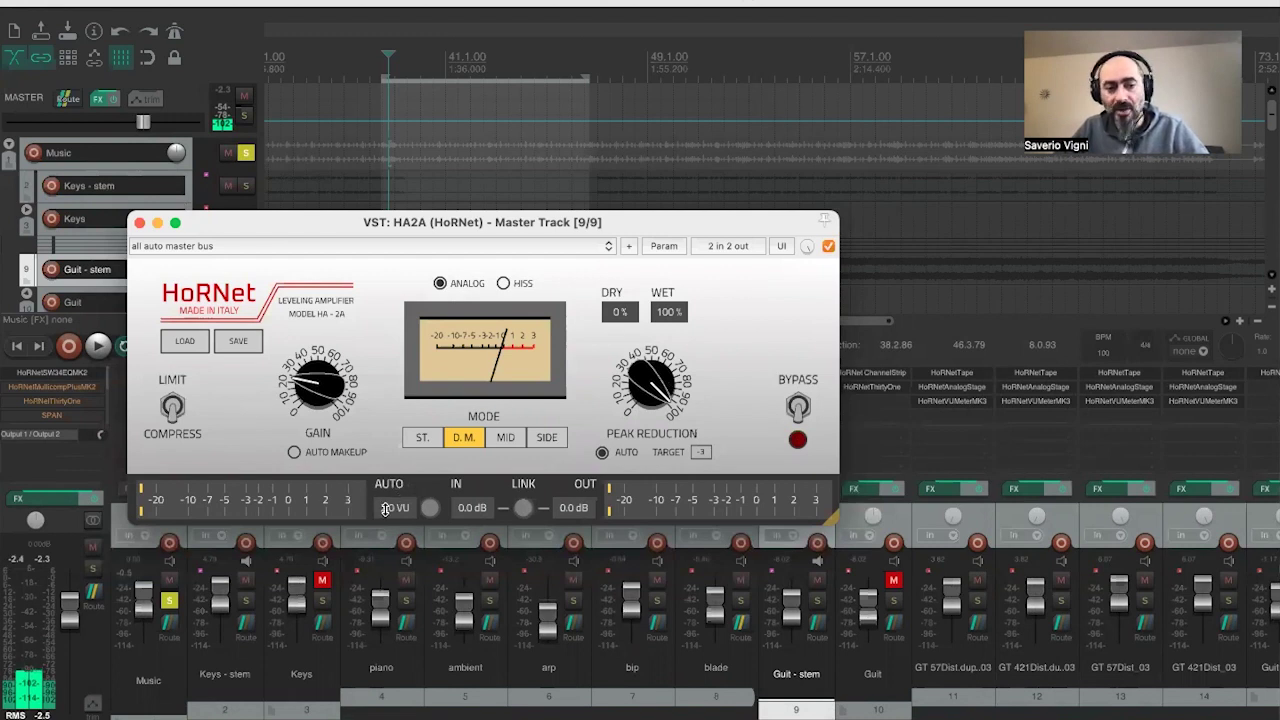
key("space")
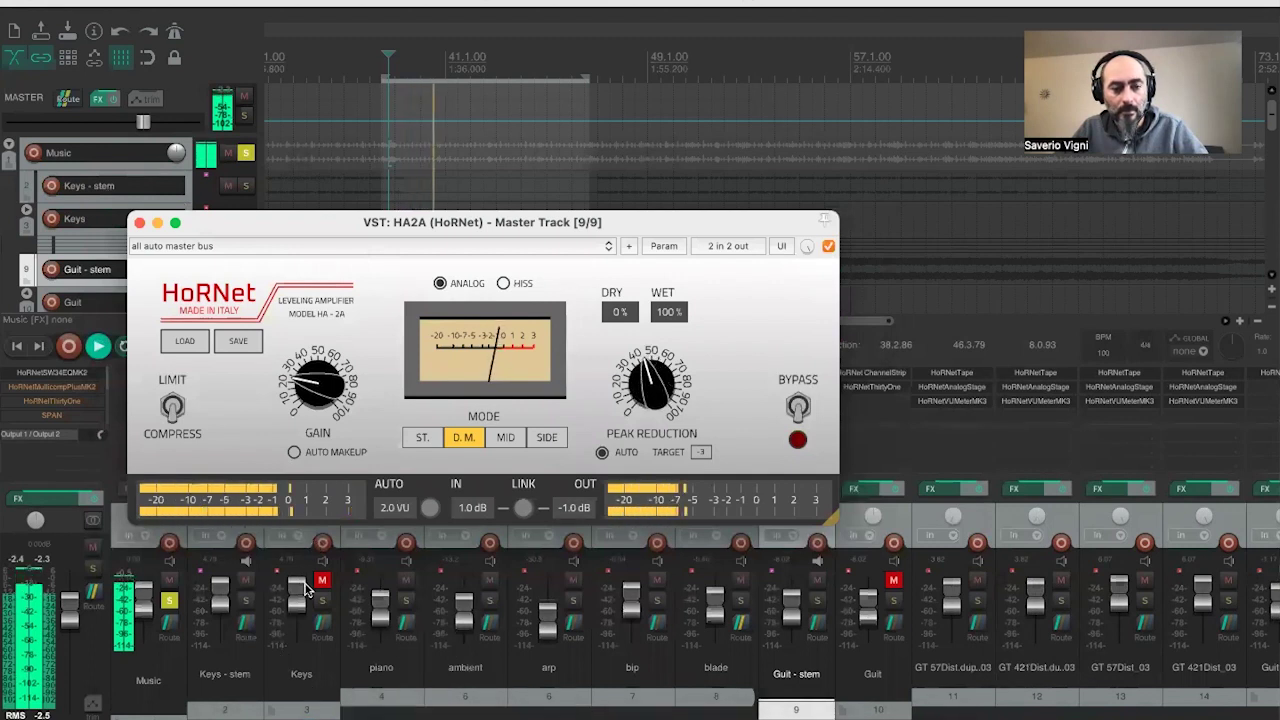
- Add the "Keys - stem", "Guit - stem" and "BX.02_01" tracks to the soloed tracks during playback
left_click(245, 600)
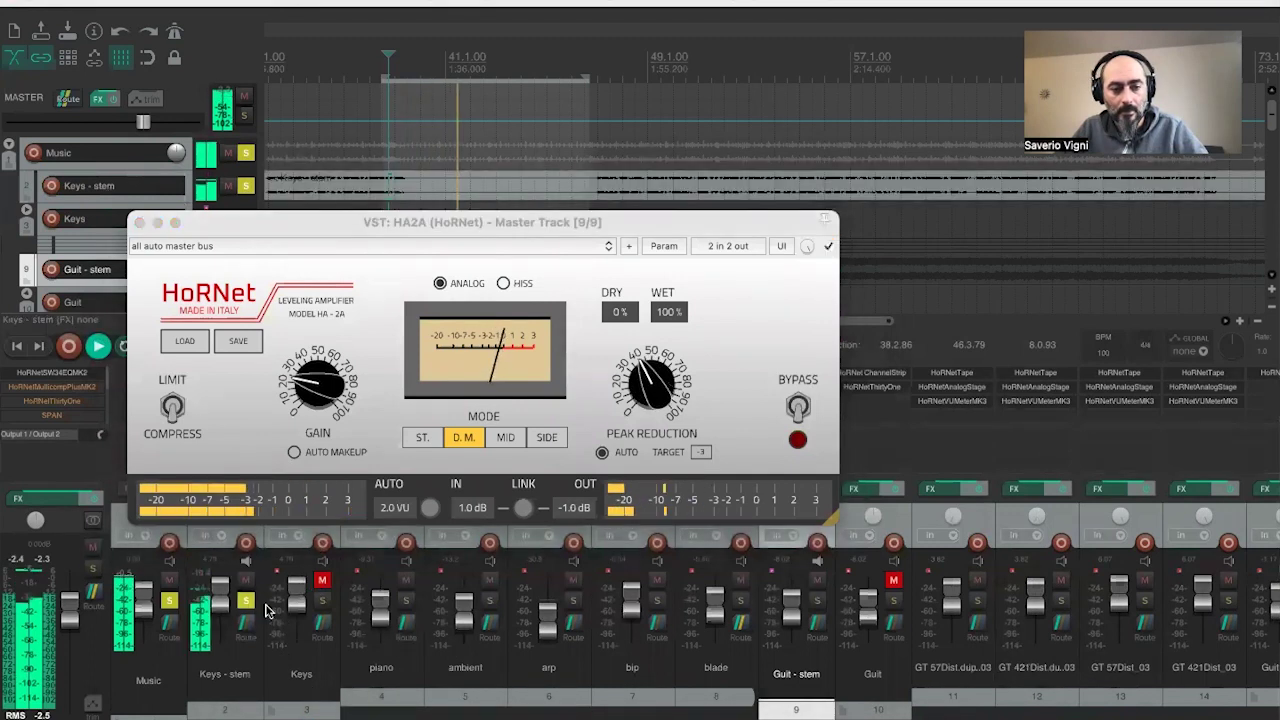
left_click(817, 600)
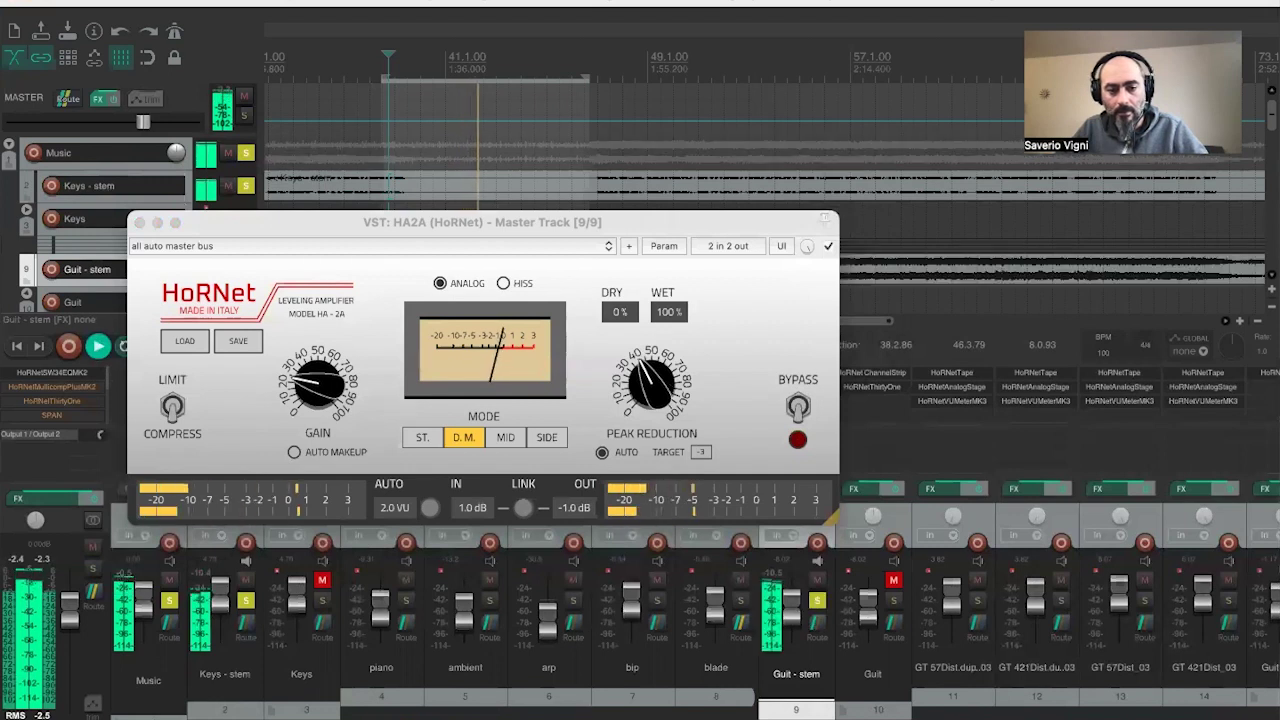
scroll(790, 628, "right", 5)
scroll(752, 603, "right", 5)
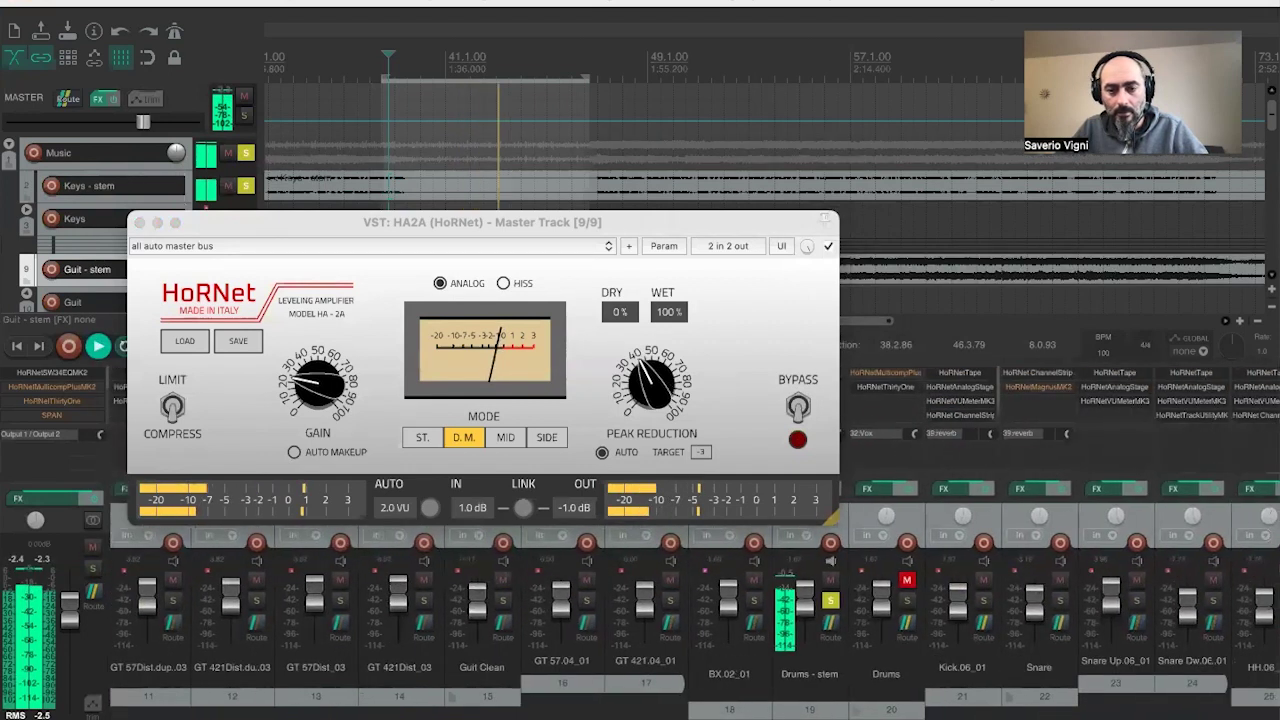
left_click(751, 600)
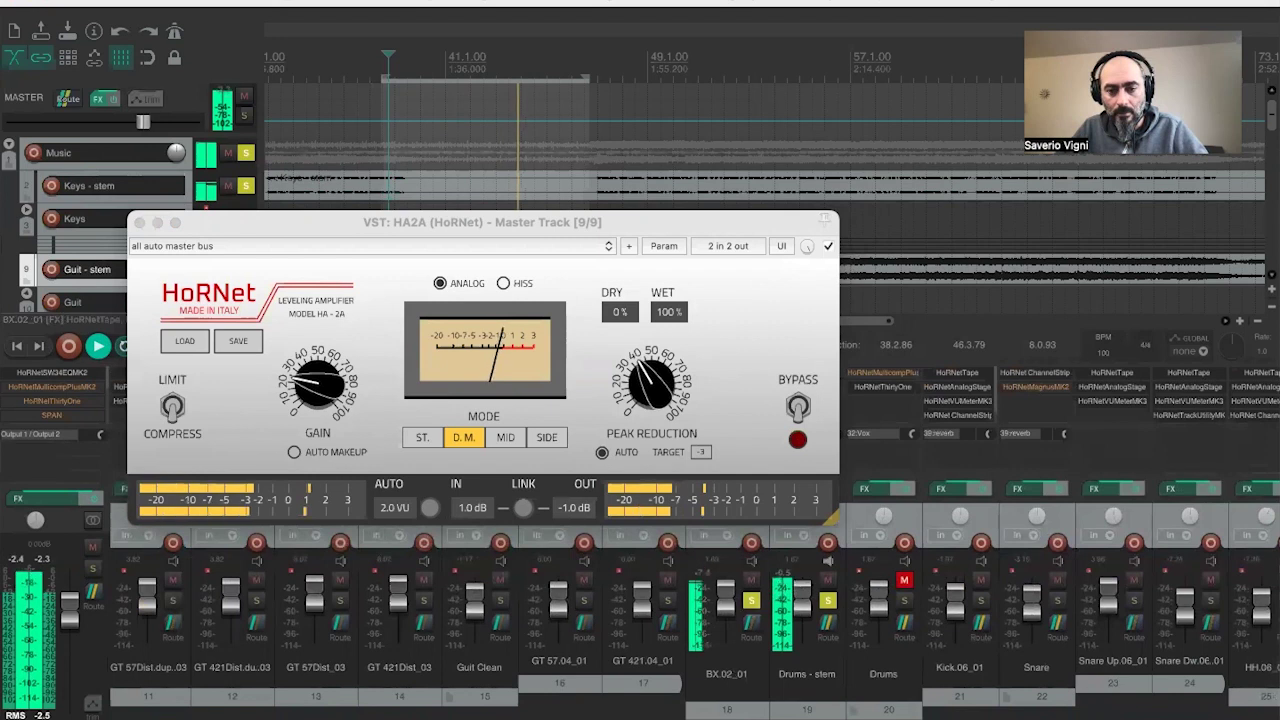
- Solo the Vox track as well and unmute the "Vox.05_01" track
scroll(920, 712, "right", 6)
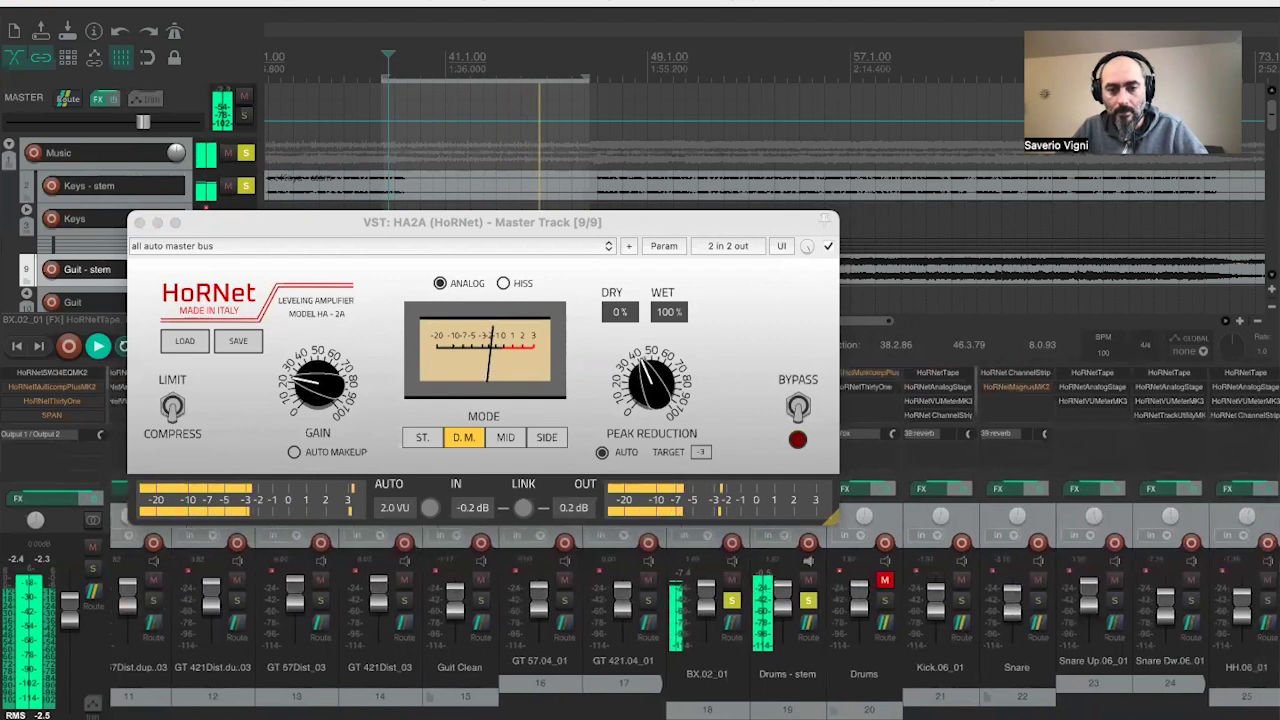
scroll(960, 710, "right", 4)
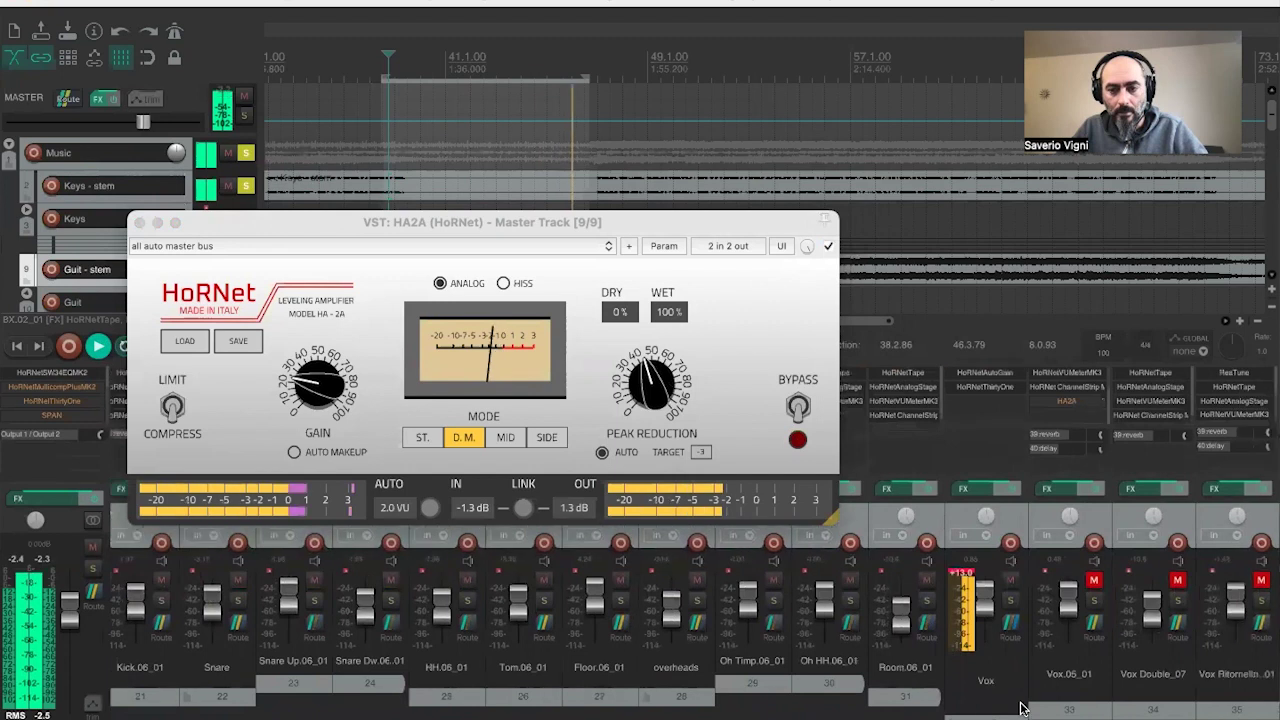
left_click(1010, 600)
scroll(925, 700, "left", 2)
scroll(925, 700, "left", 8)
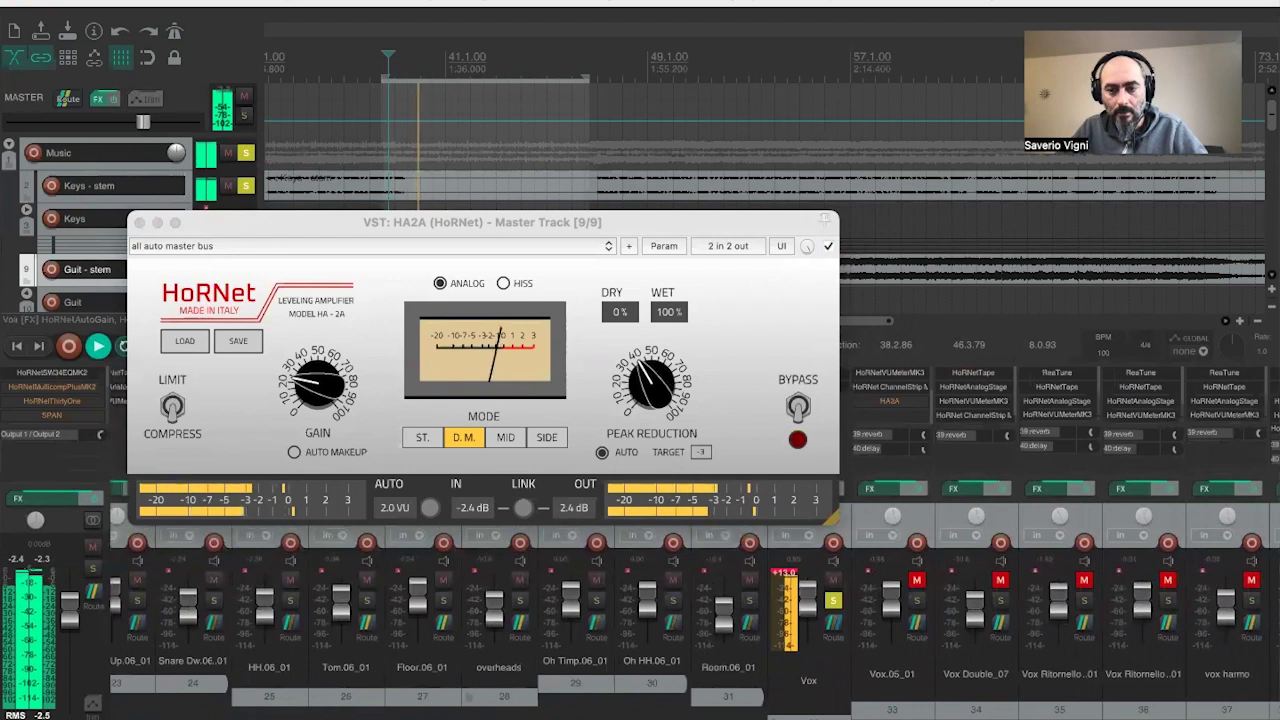
scroll(925, 607, "right", 12)
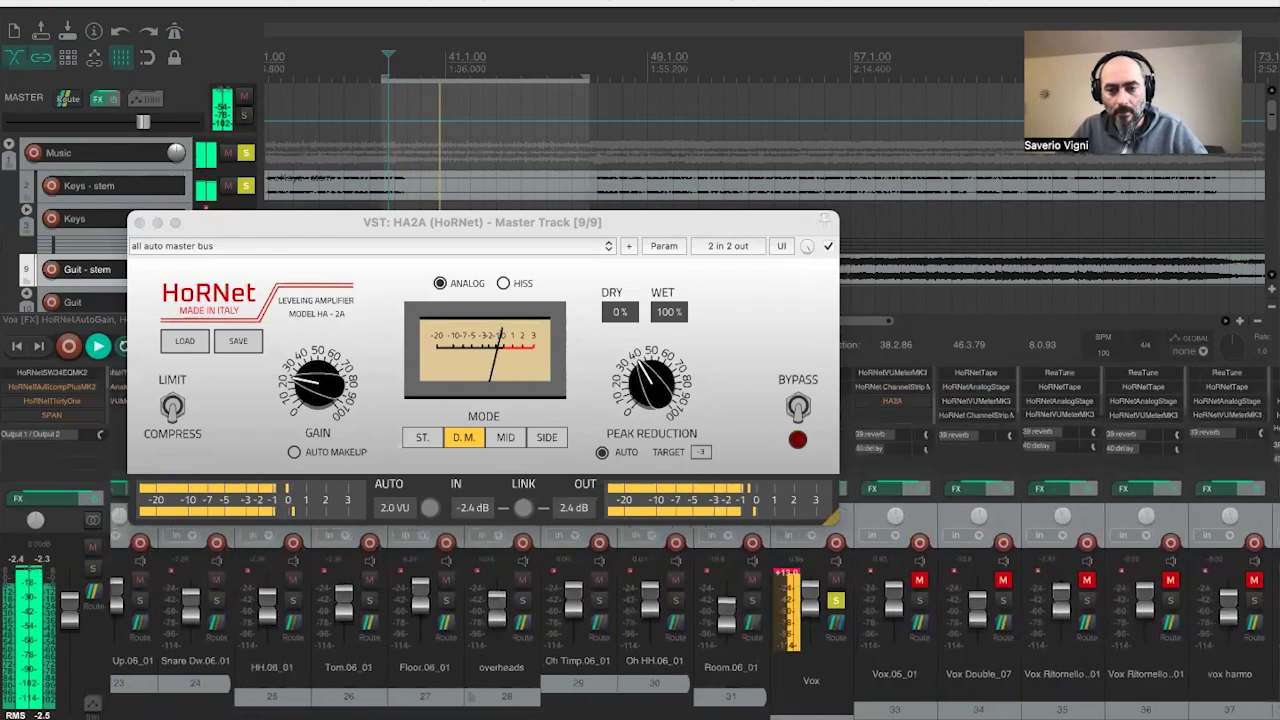
left_click(919, 580)
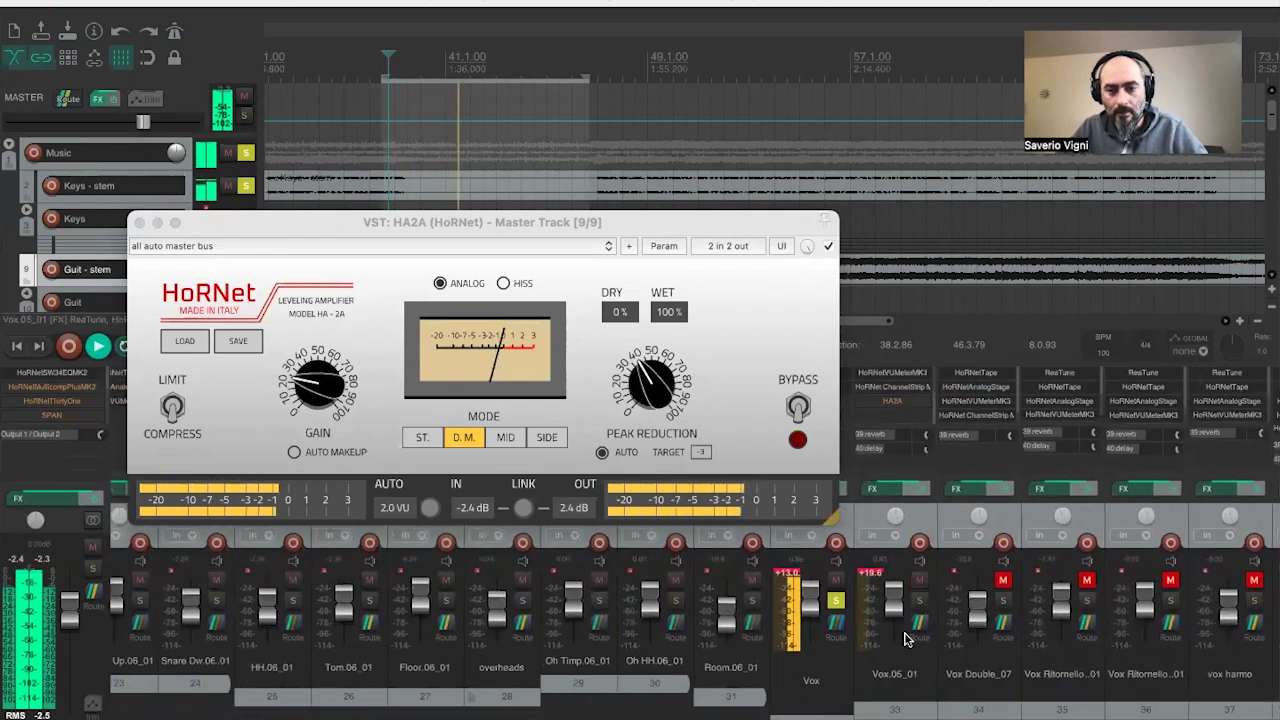
- Reactivate the bypassed HA2A on "Vox.05_01" and close its plug-in window
scroll(640, 600, "left", 18)
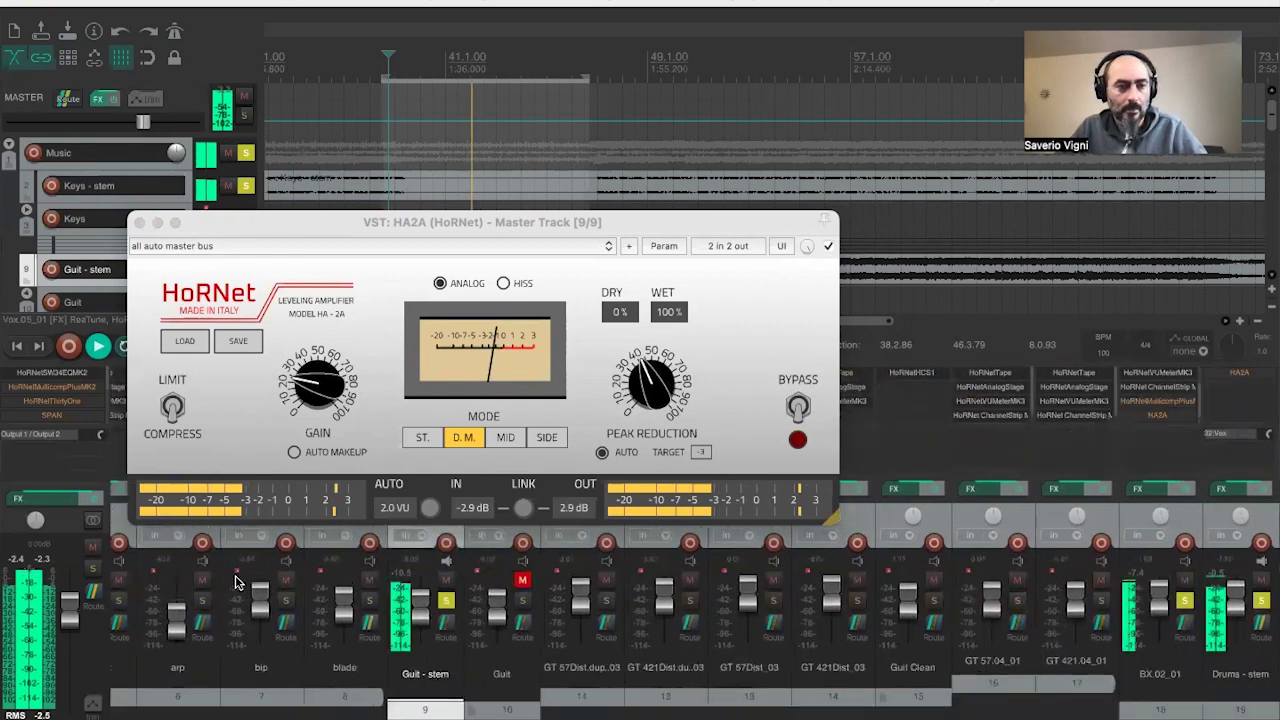
scroll(28, 408, "down", 4)
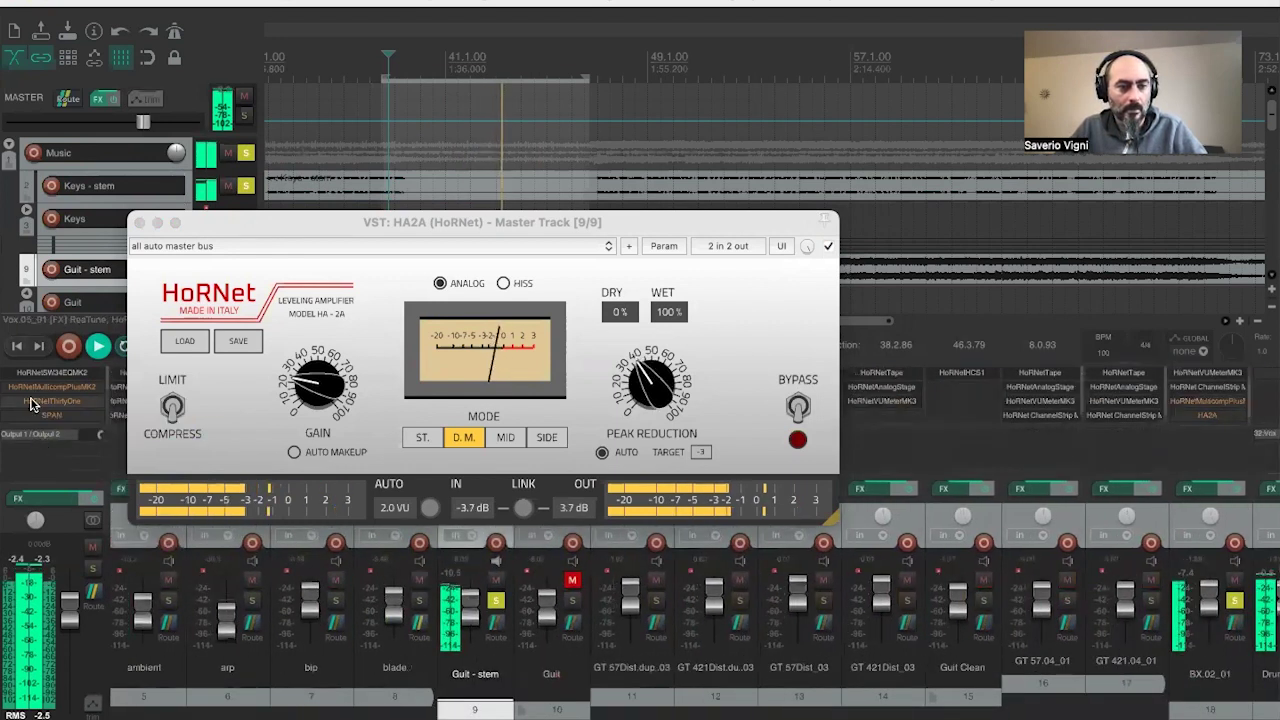
scroll(28, 400, "down", 2)
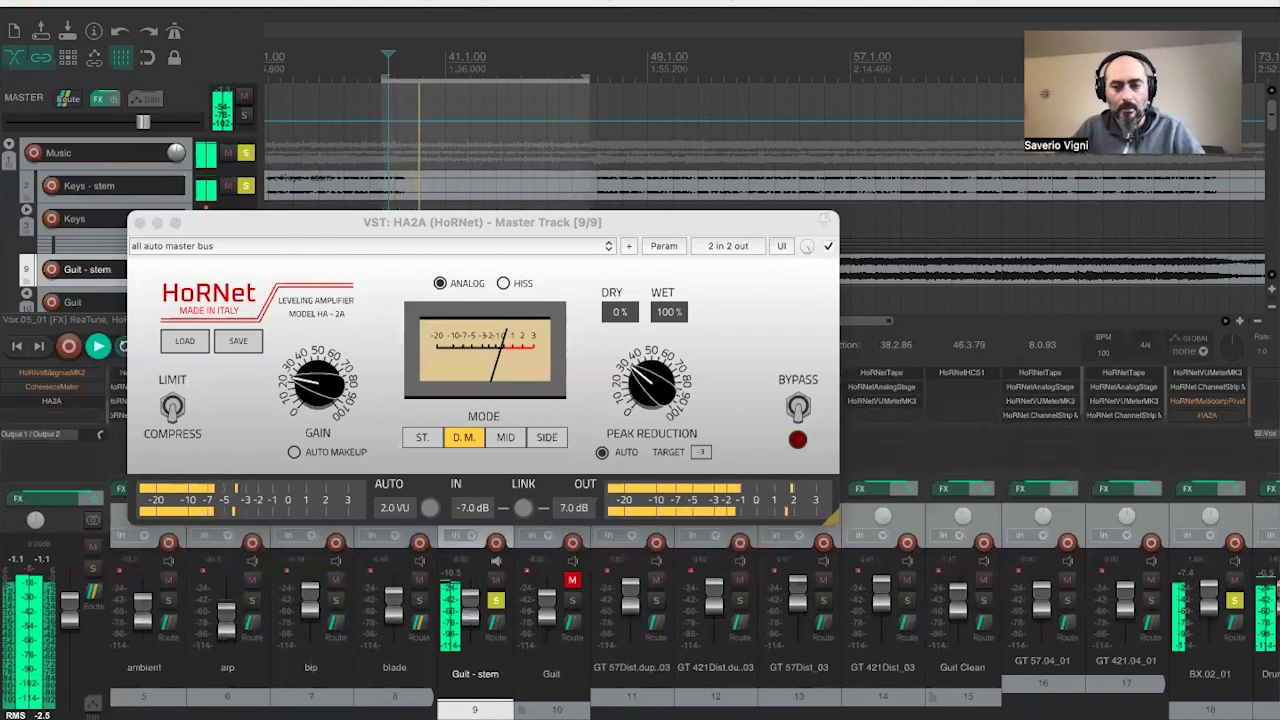
scroll(1152, 712, "right", 15)
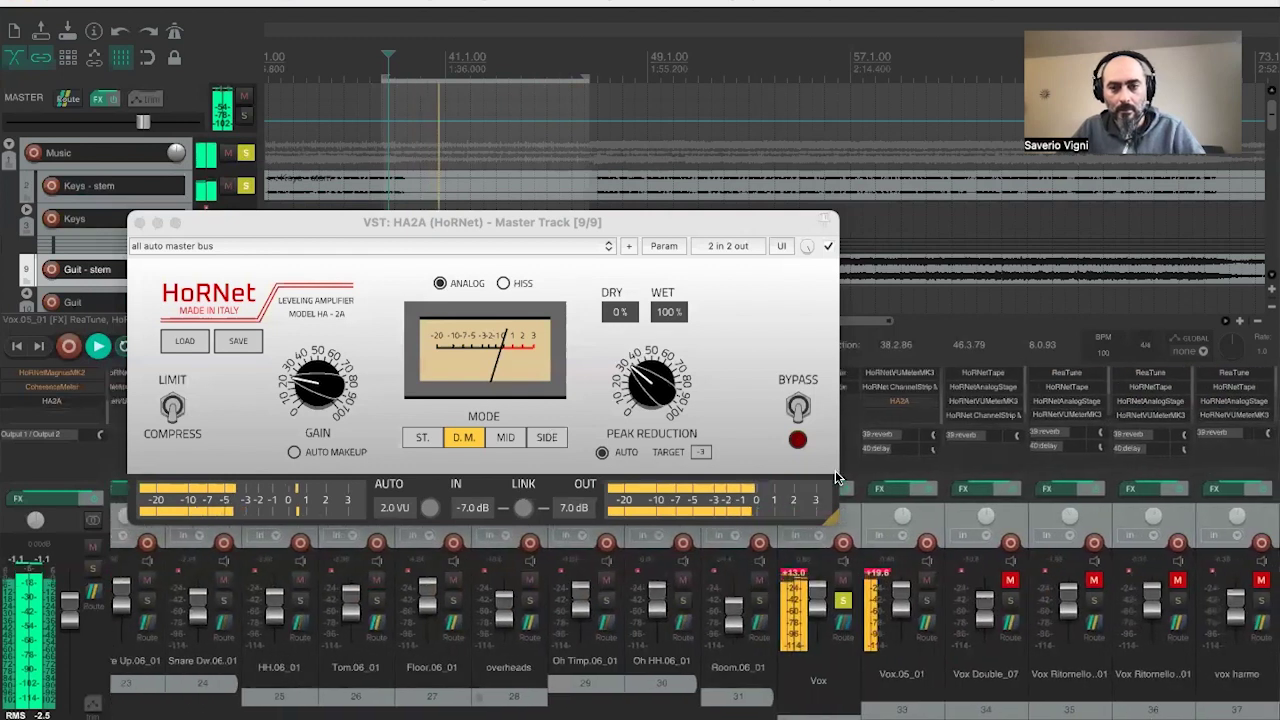
left_click(896, 404)
left_click(892, 188)
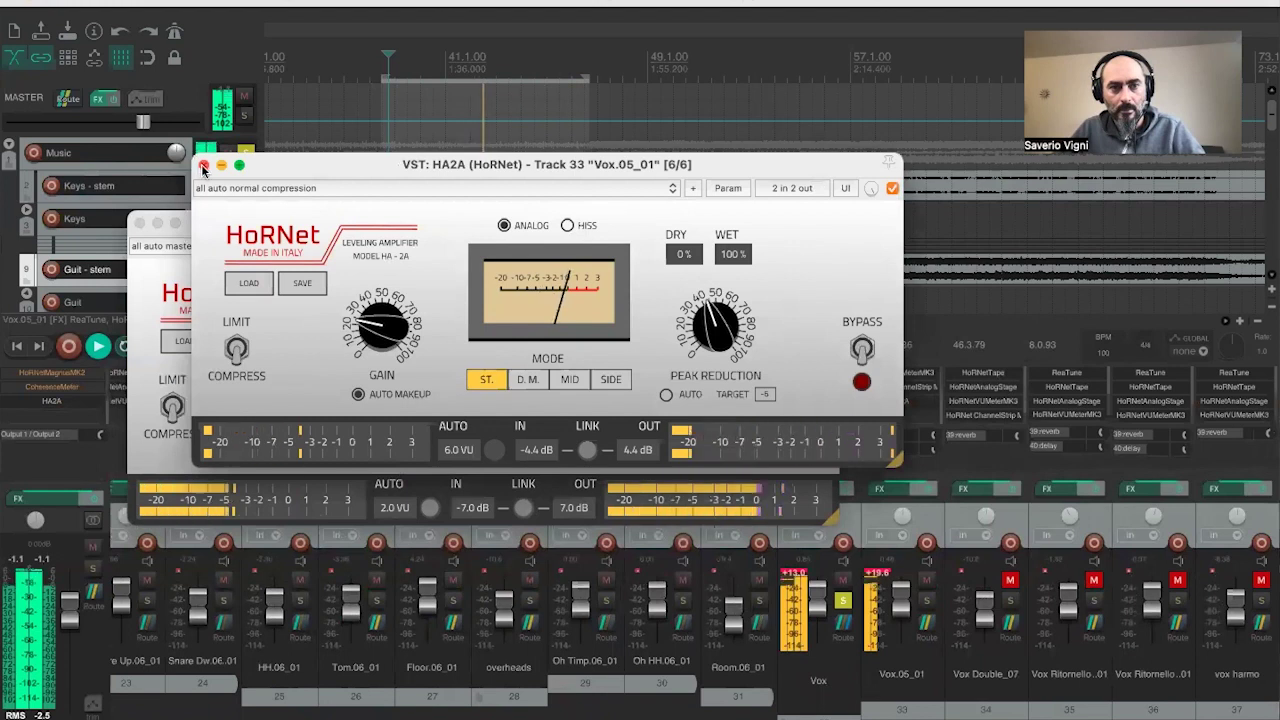
left_click(204, 164)
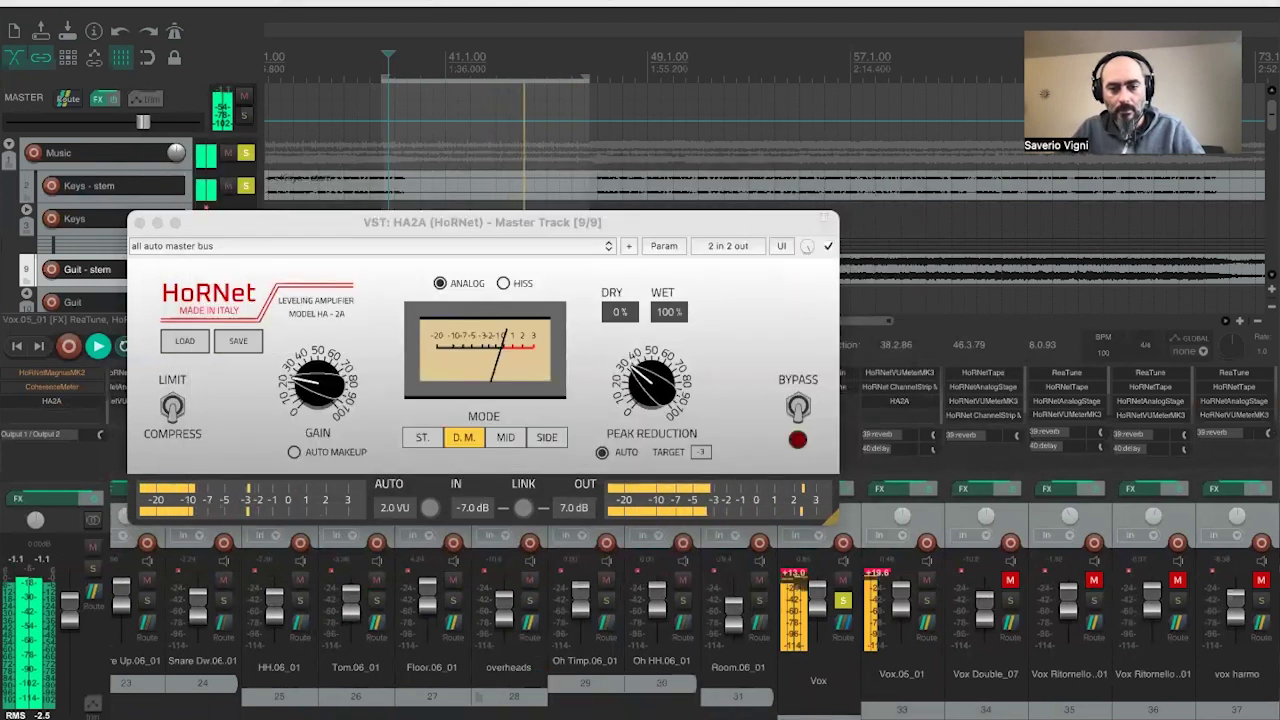
- Let the master HA2A adapt to the mix, stop playback and turn off its automatic levelling and peak reduction
scroll(583, 560, "left", 10)
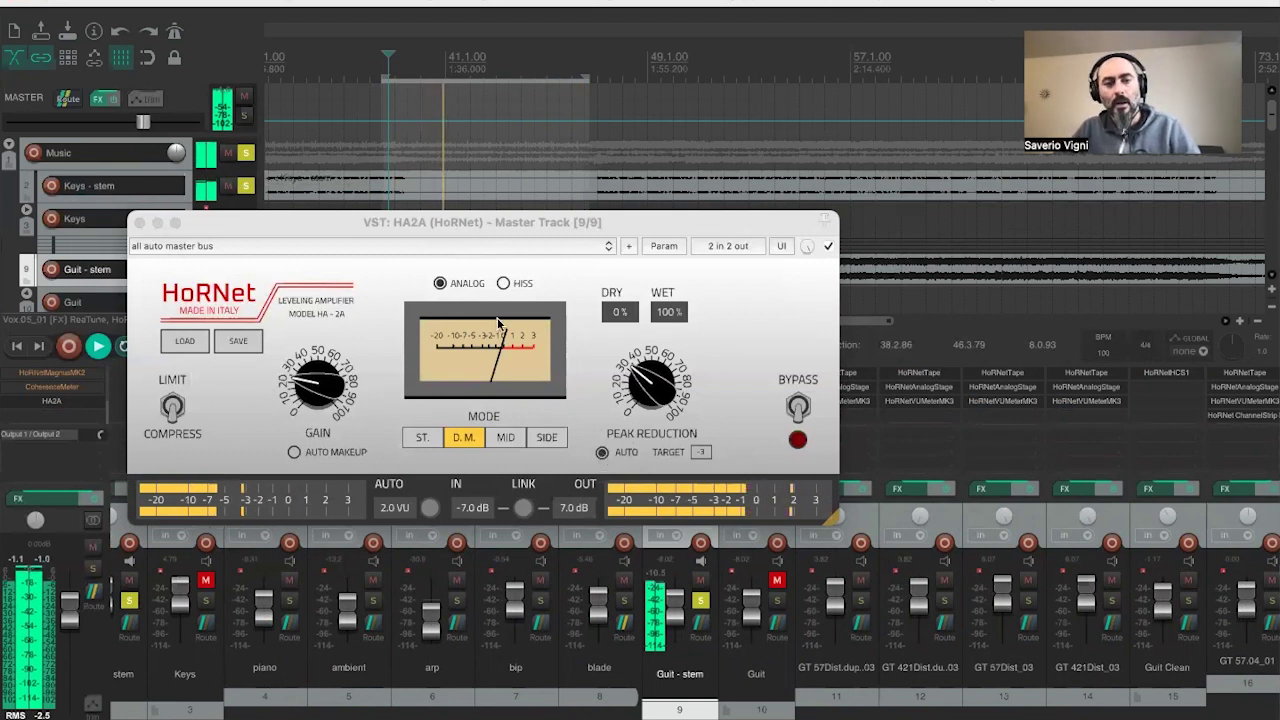
key("space")
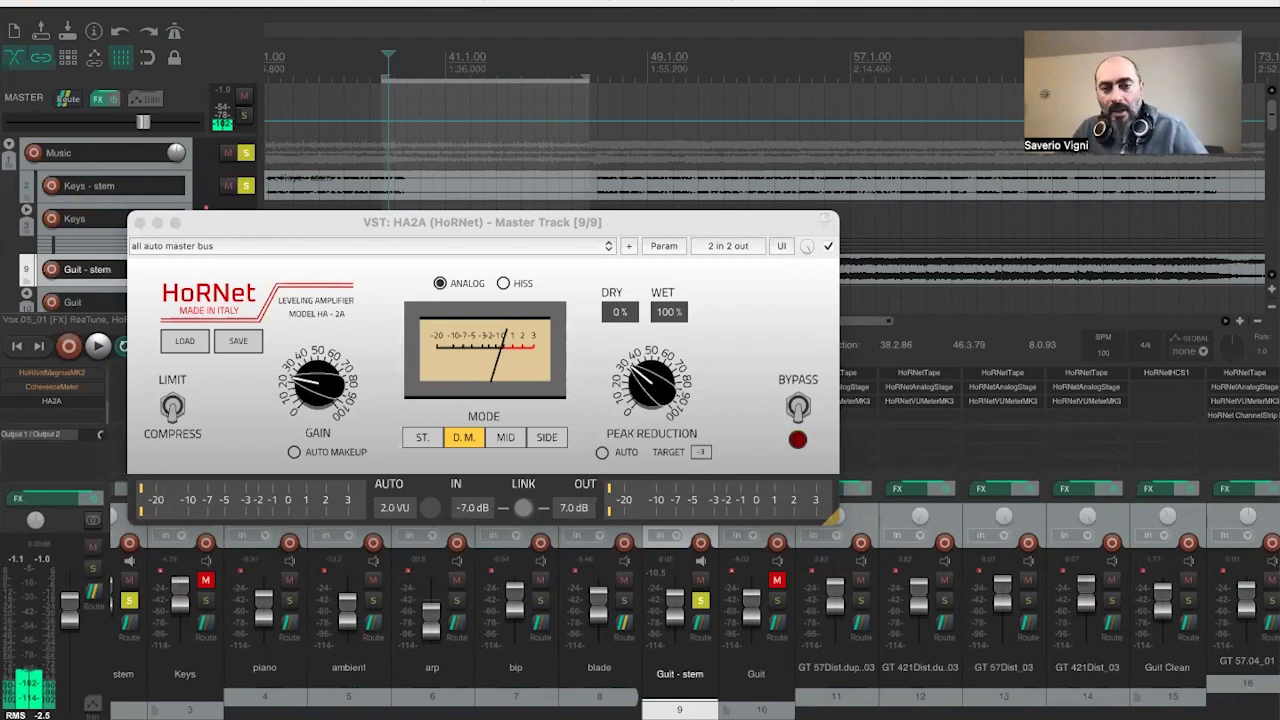
- Raise the master HA2A's peak reduction to about 50 while the mix plays and toggle the plug-in to compare
left_click(651, 380)
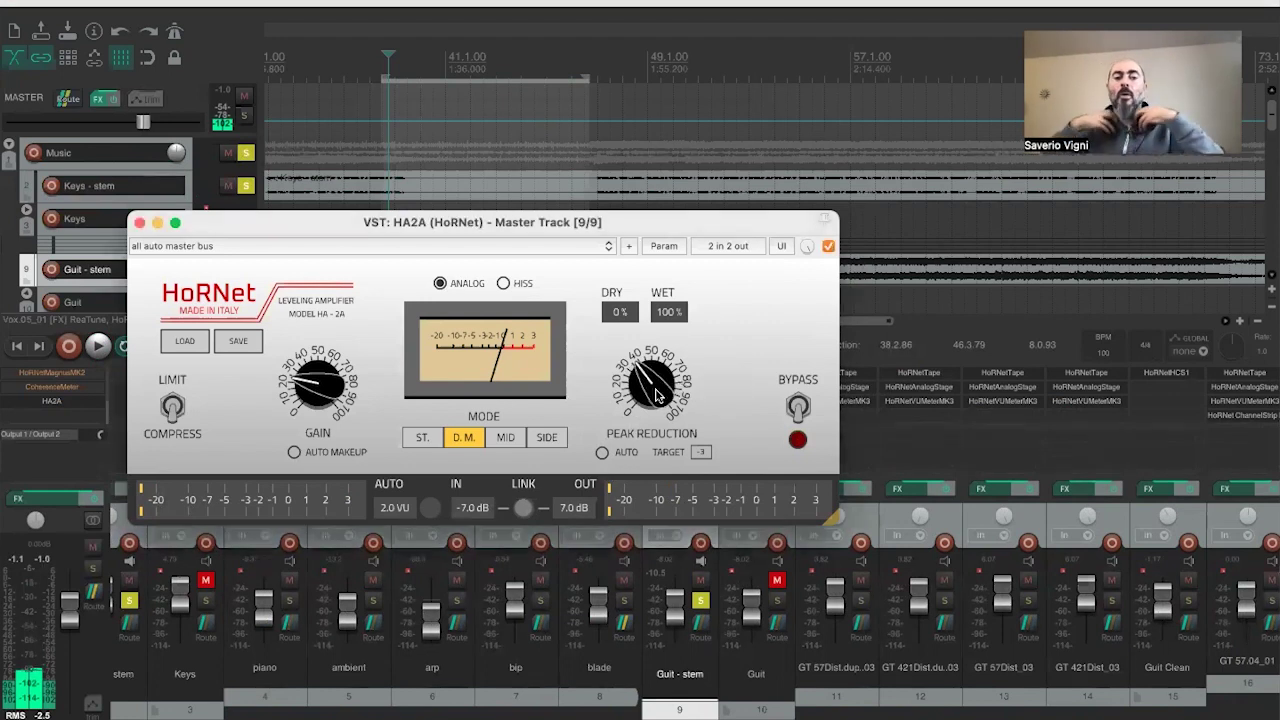
key("space")
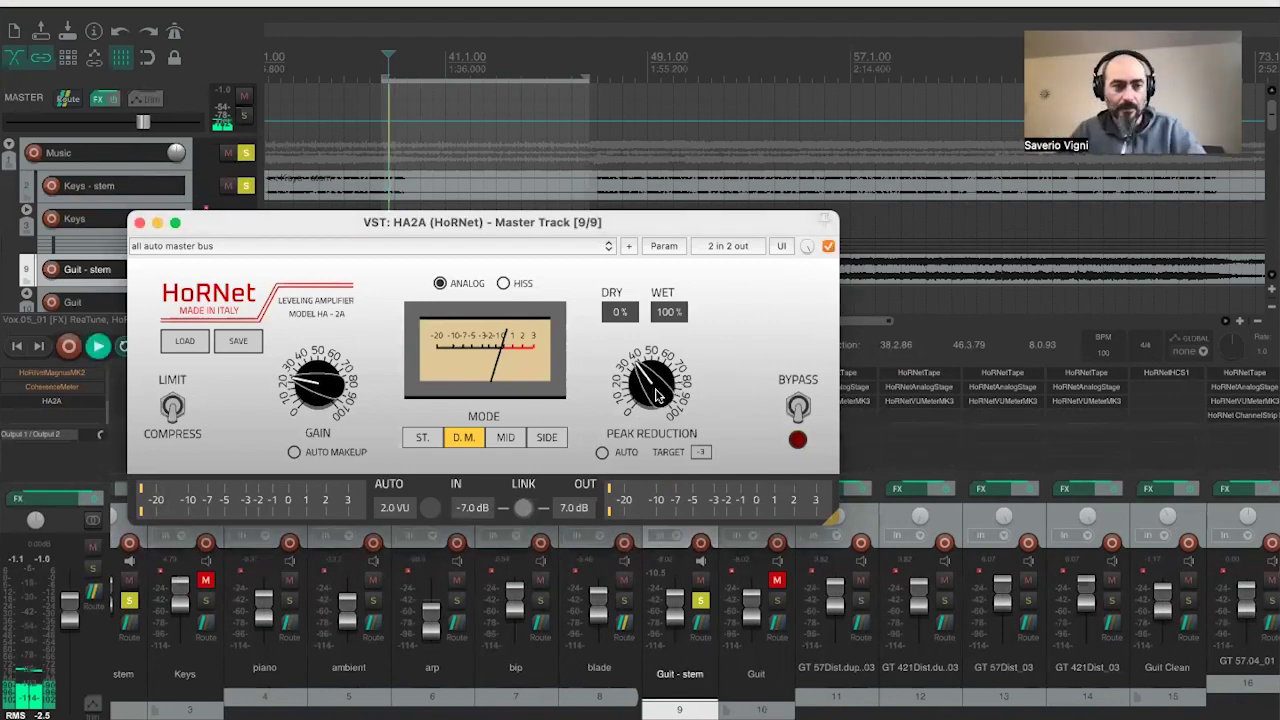
left_click_drag(656, 395, 656, 374)
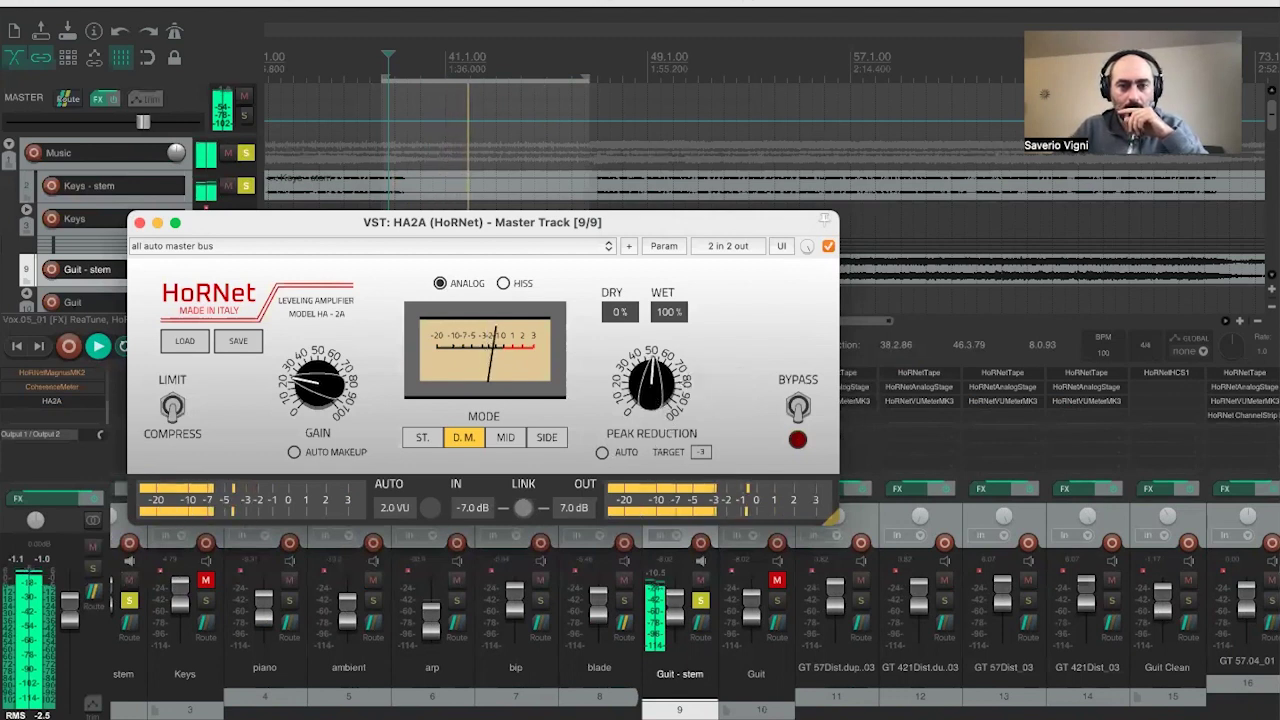
mouse_move(648, 398)
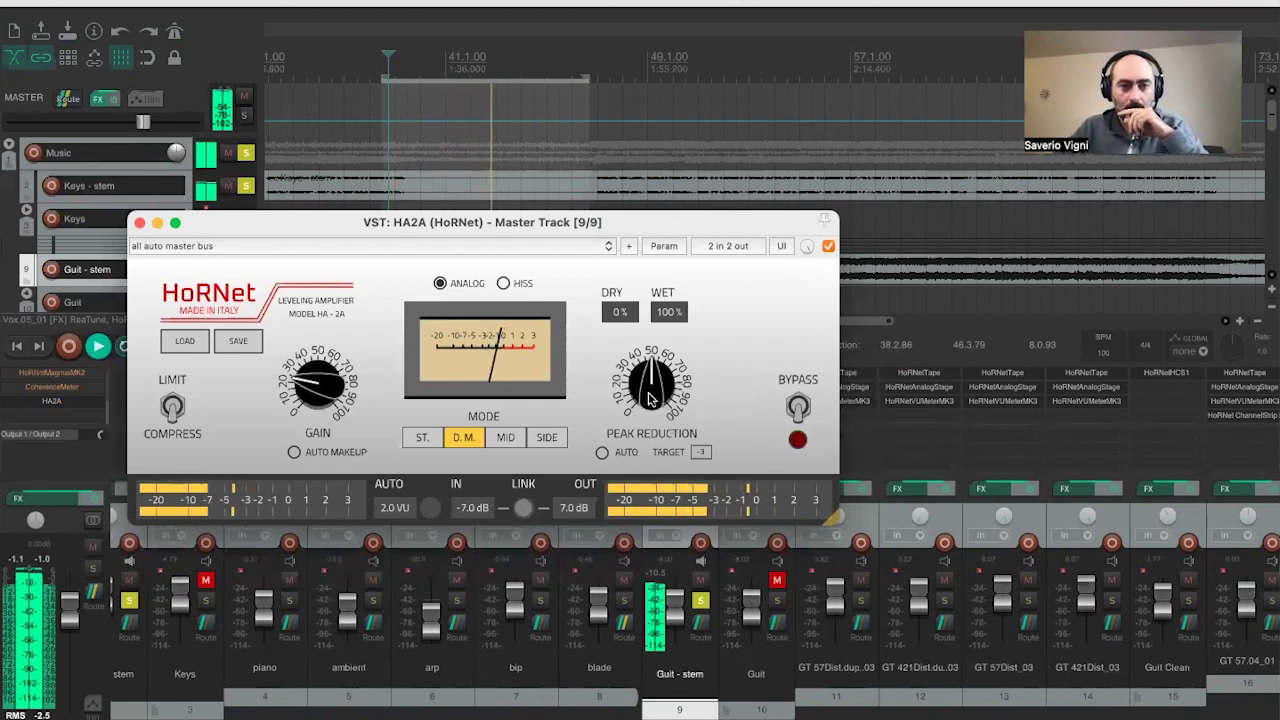
left_click_drag(650, 398, 650, 400)
left_click(827, 247)
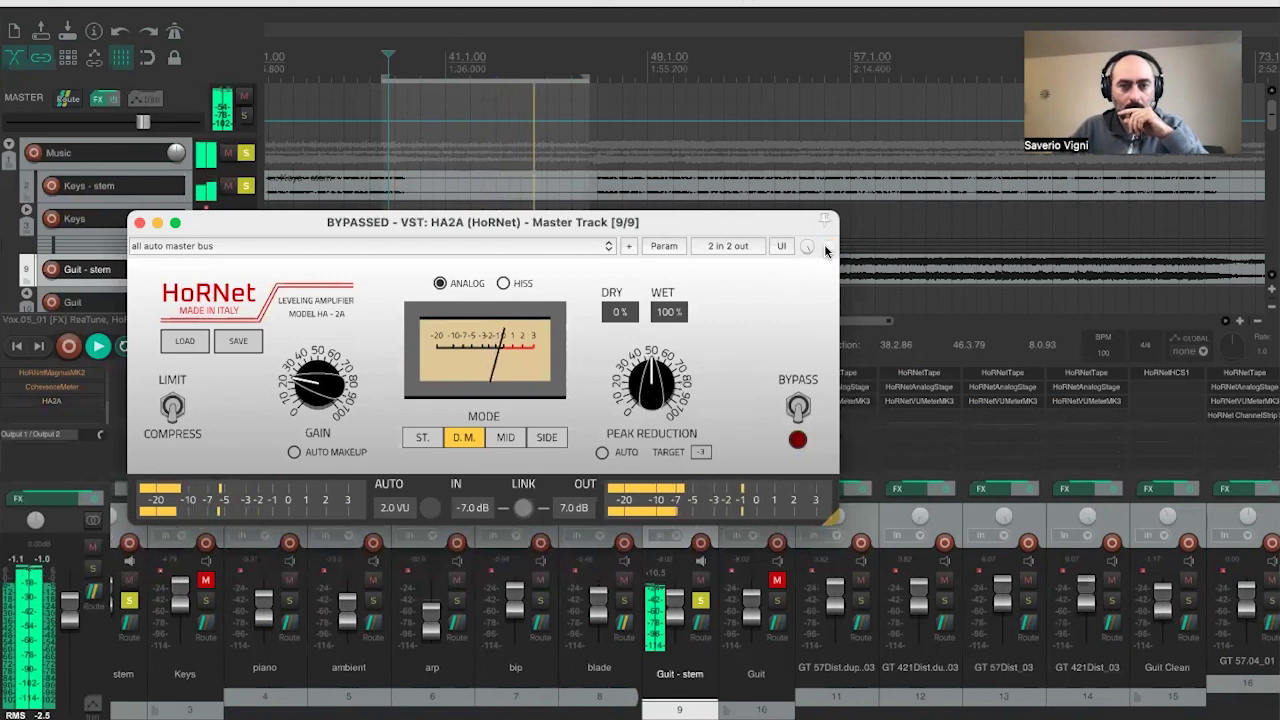
left_click(827, 247)
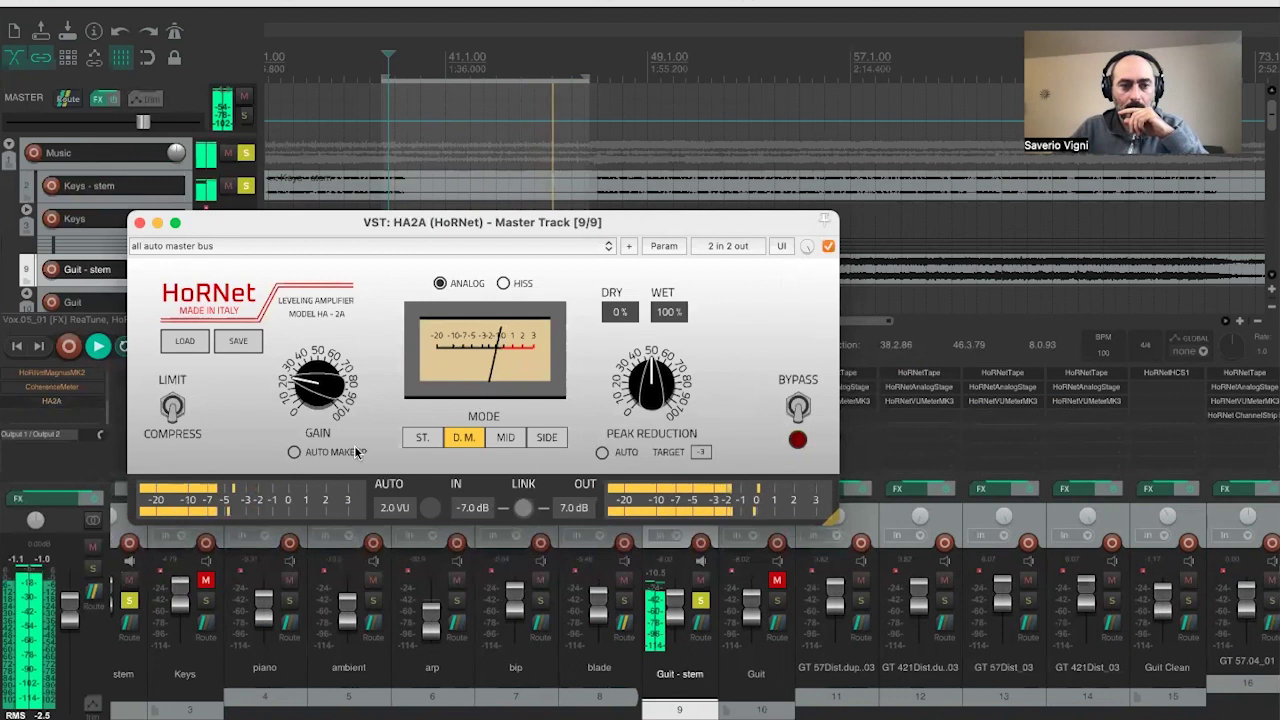
- Keep auto makeup off, raise the master HA2A's gain slightly and compare the mix with the plug-in bypassed and active
left_click(293, 453)
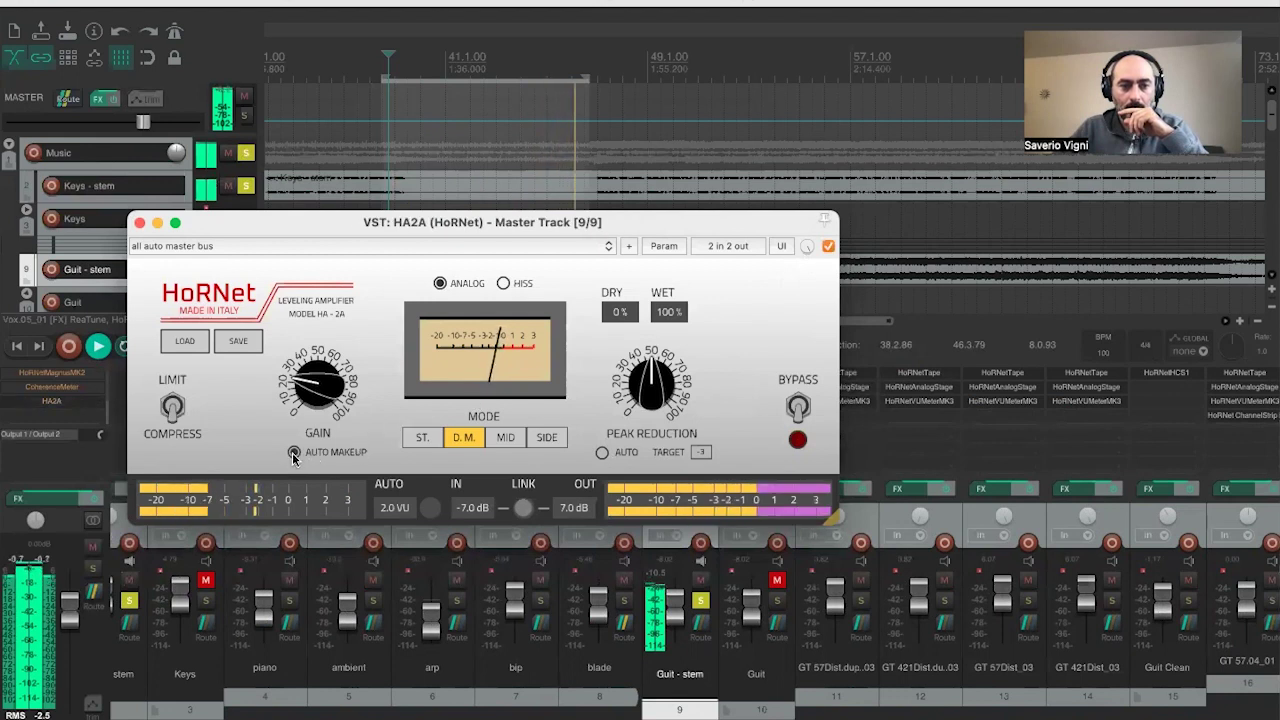
left_click_drag(317, 383, 317, 377)
left_click(827, 247)
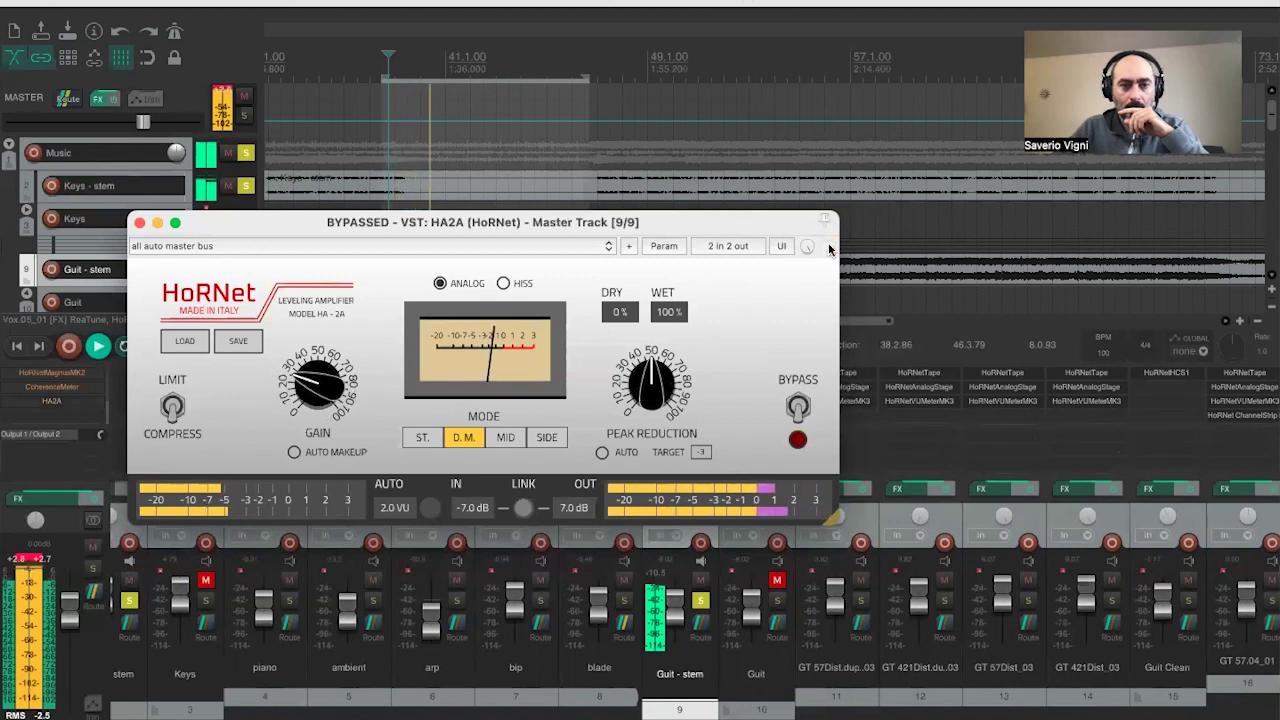
left_click(828, 247)
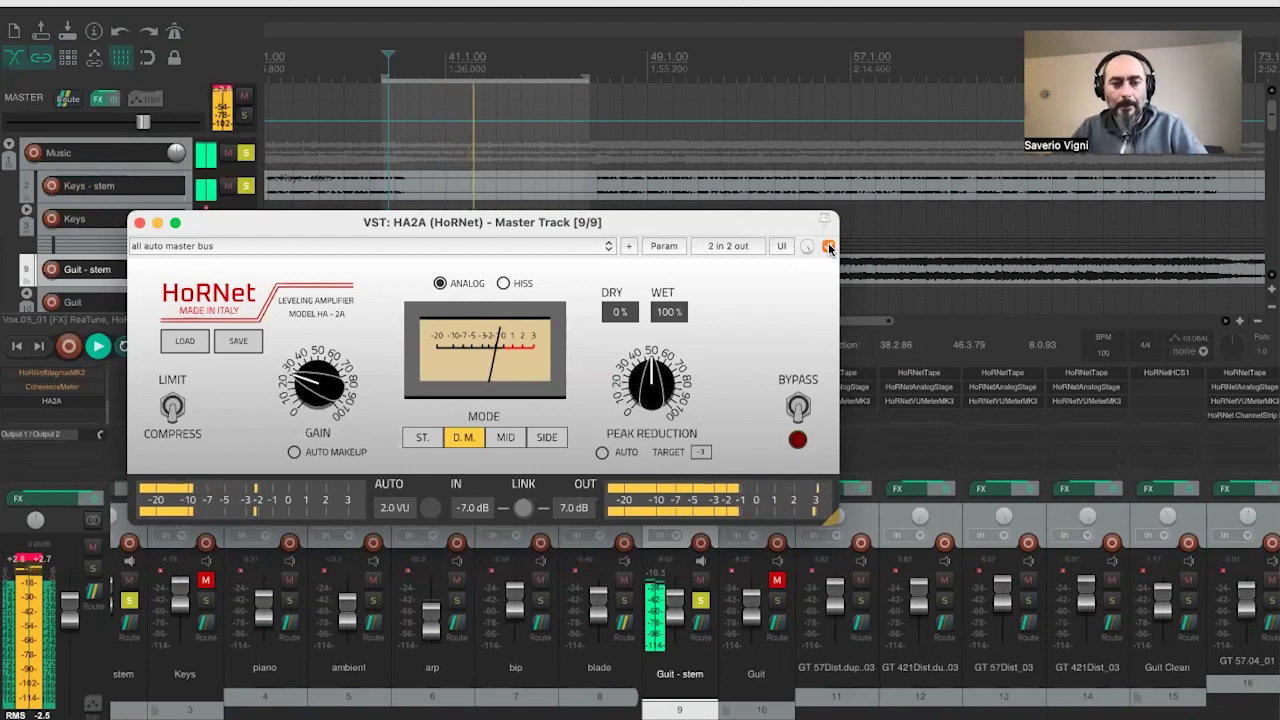
- Compare the mix with the master HA2A bypassed and active, leave it active and stop playback
left_click(828, 247)
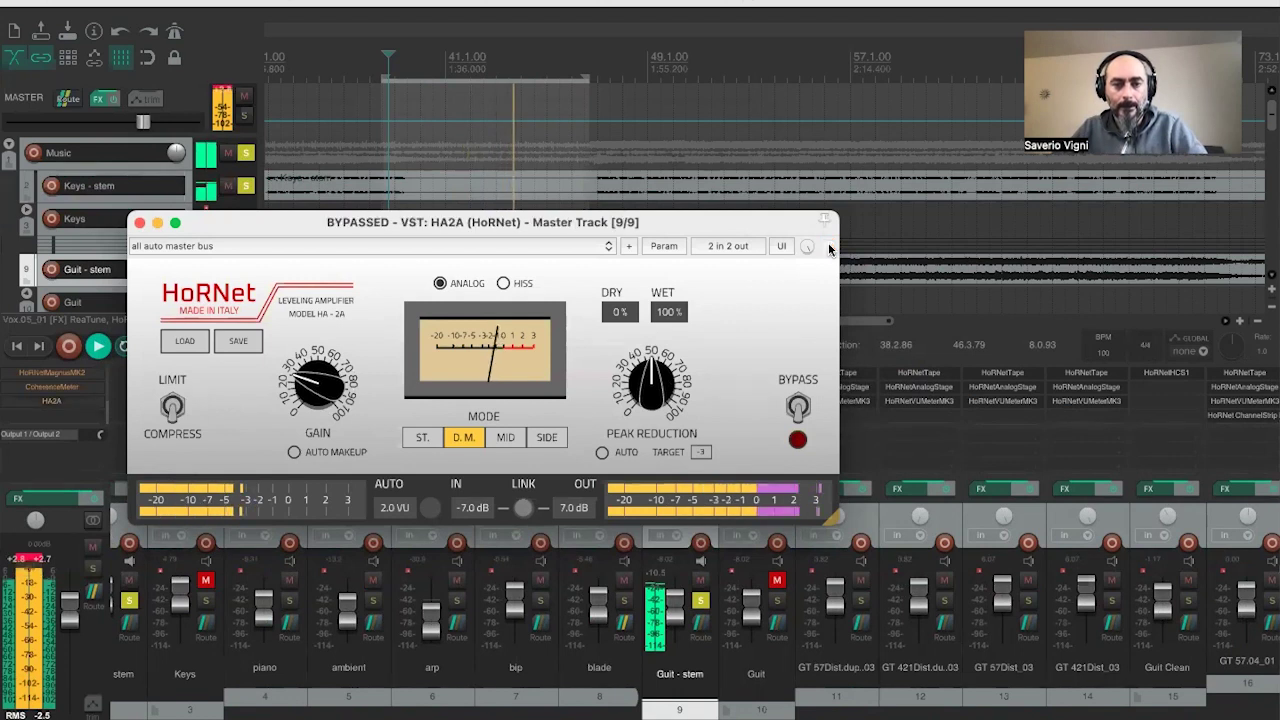
left_click(828, 247)
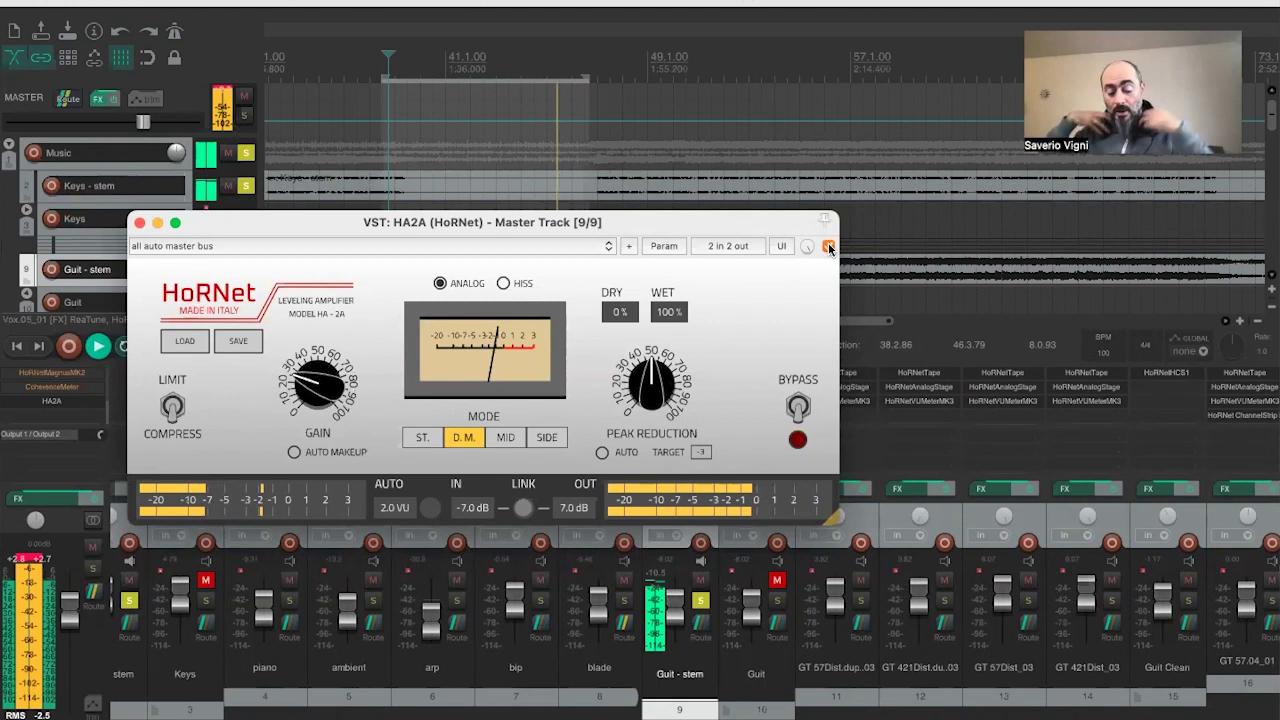
key("space")
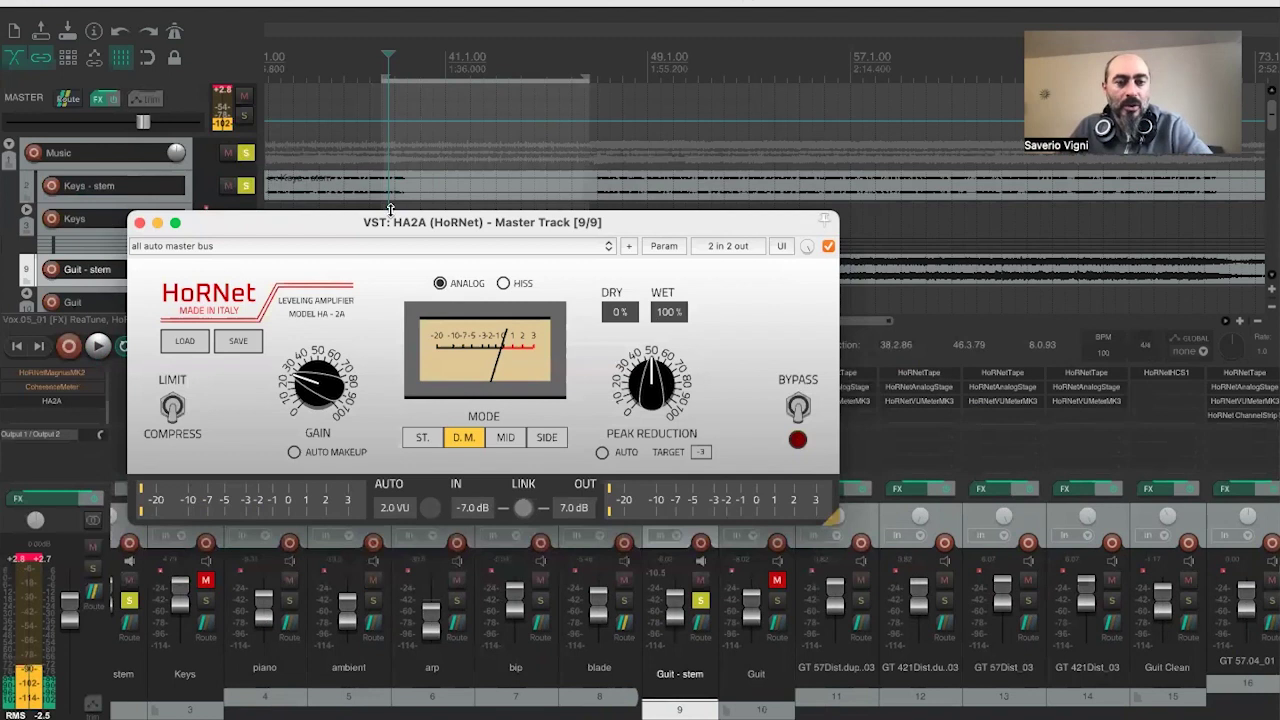
left_click_drag(405, 210, 415, 206)
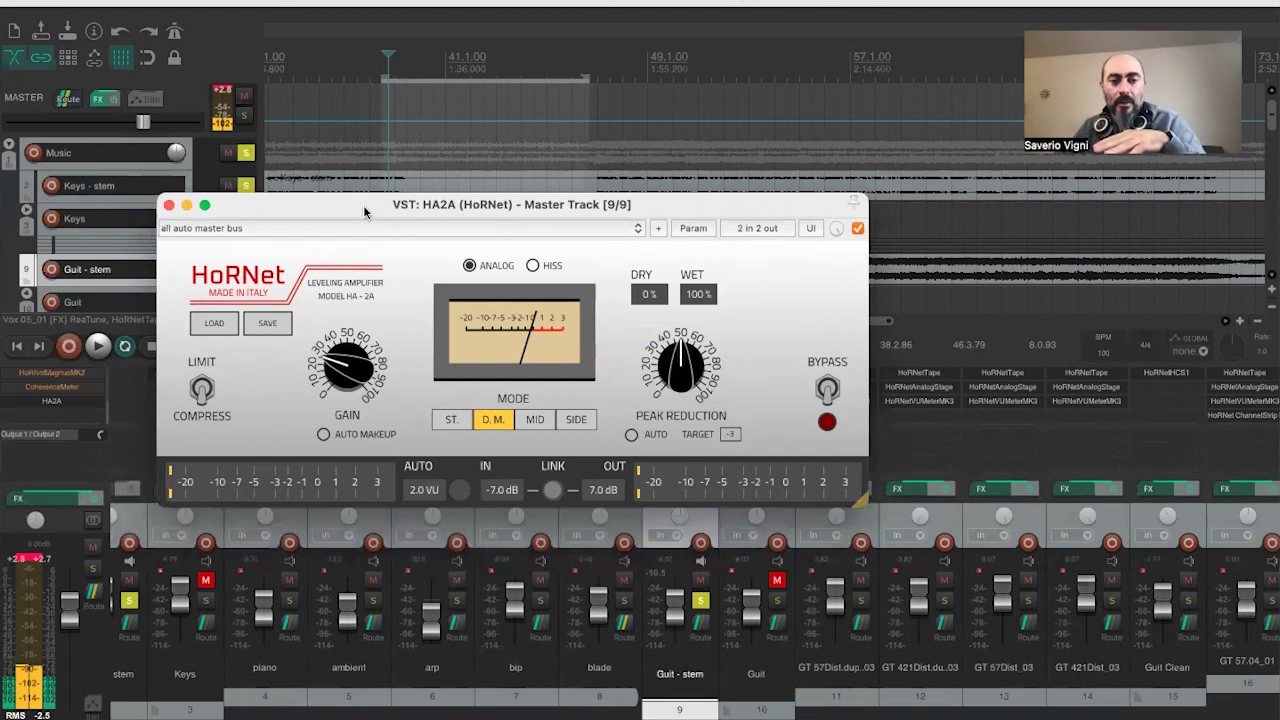
left_click_drag(363, 206, 357, 209)
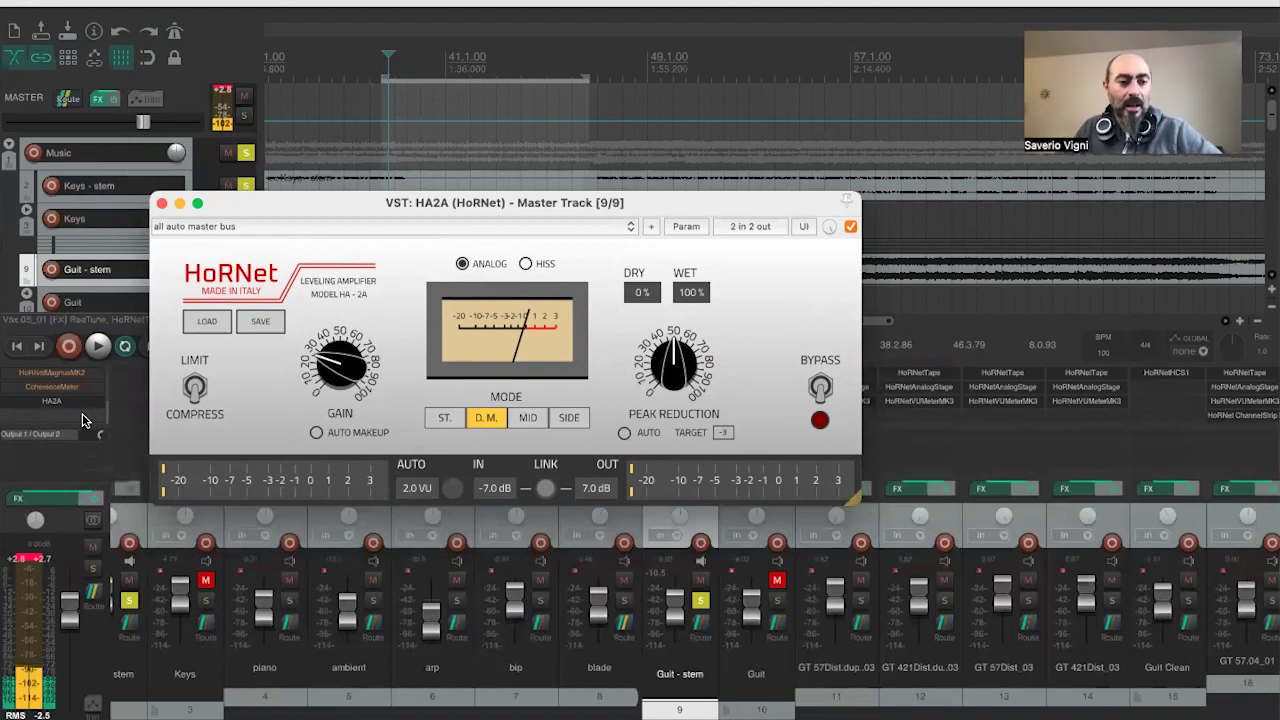
- Replace the VST version of HA2A on the master track with the VST3 version
left_click(161, 204)
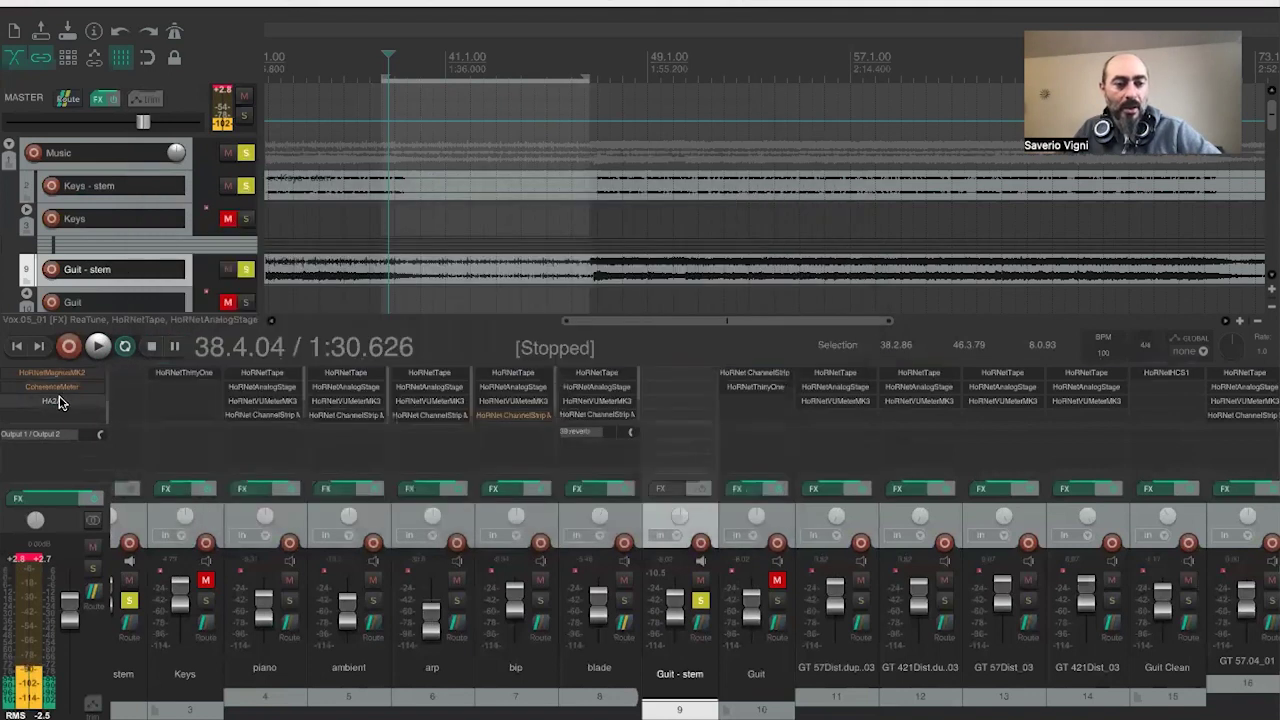
right_click(57, 402)
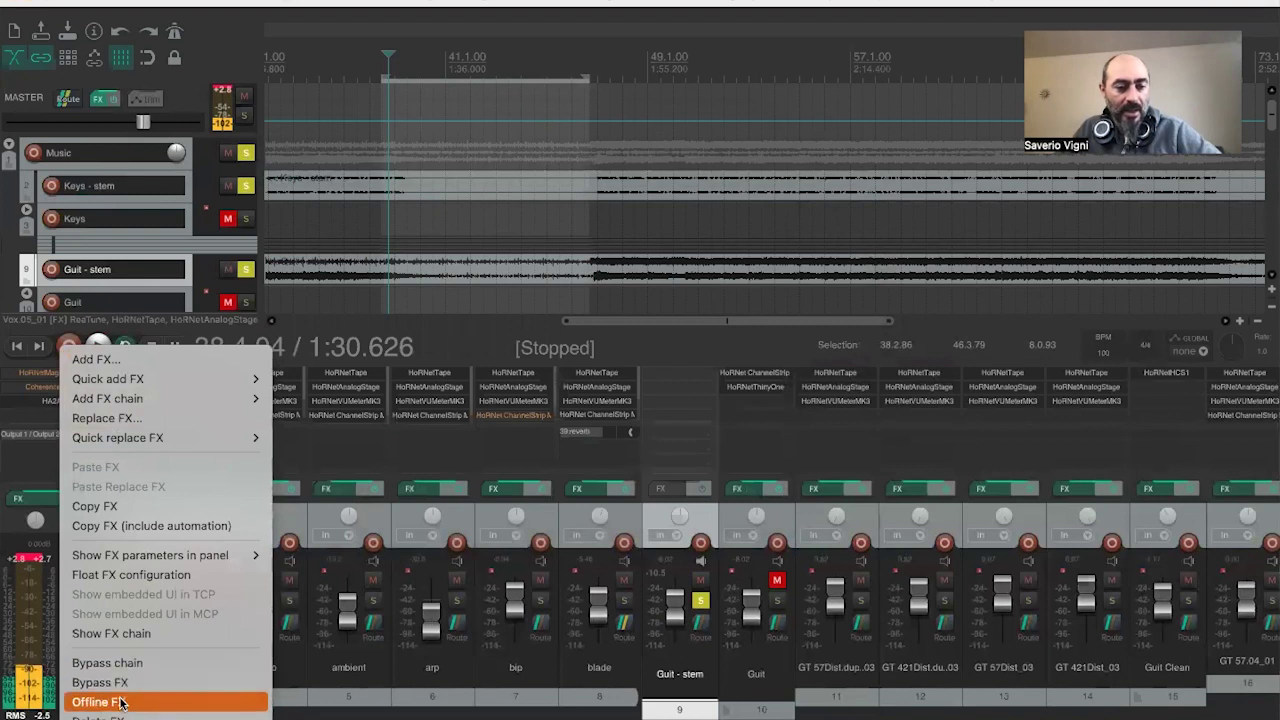
left_click(106, 419)
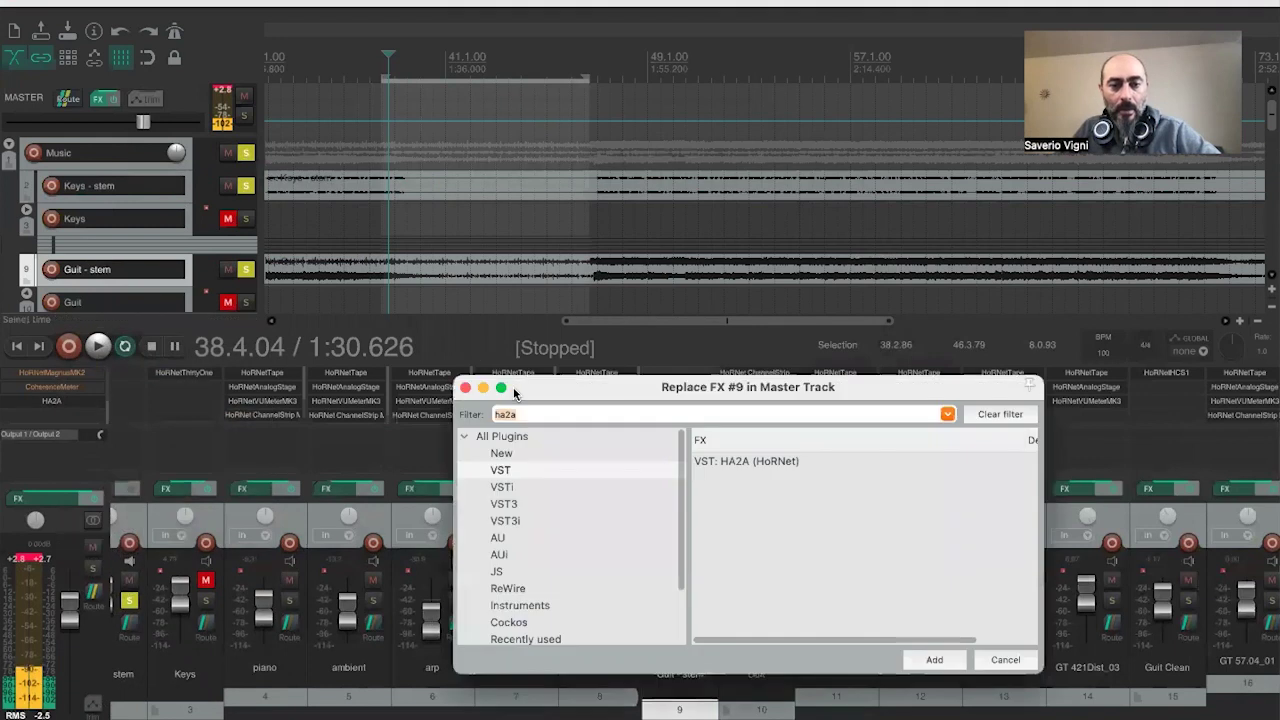
left_click(502, 503)
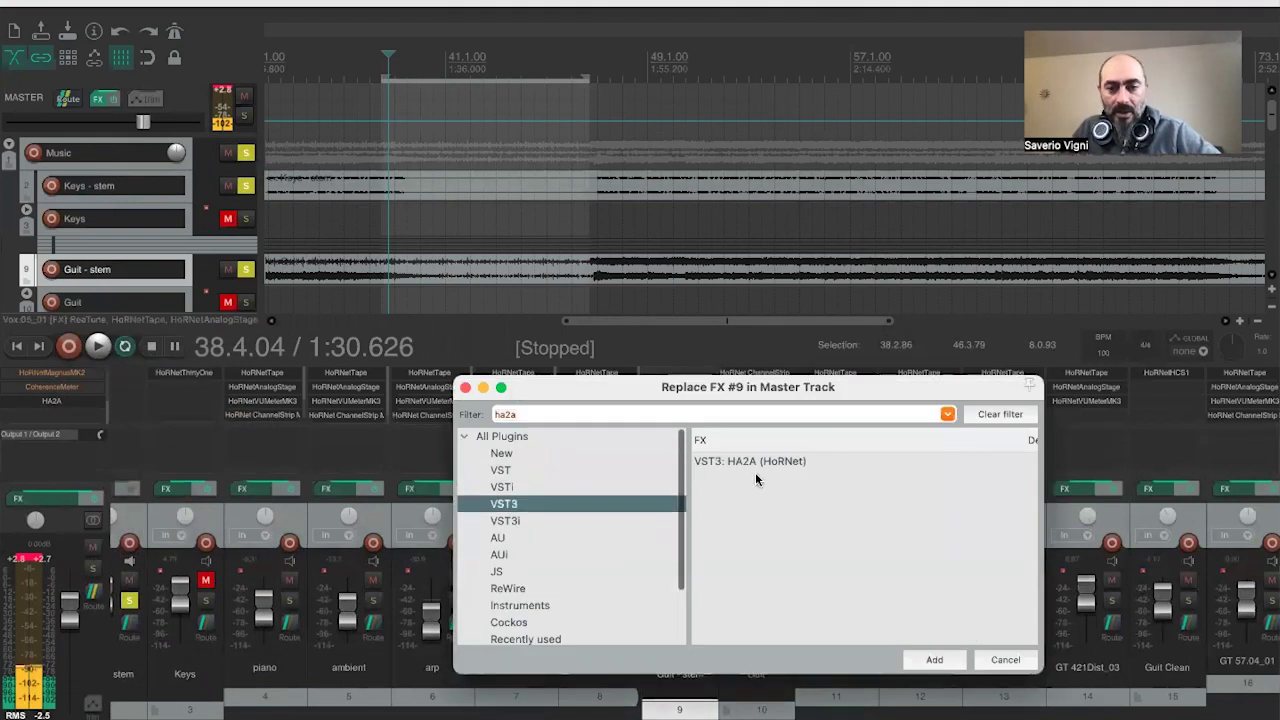
double_click(746, 460)
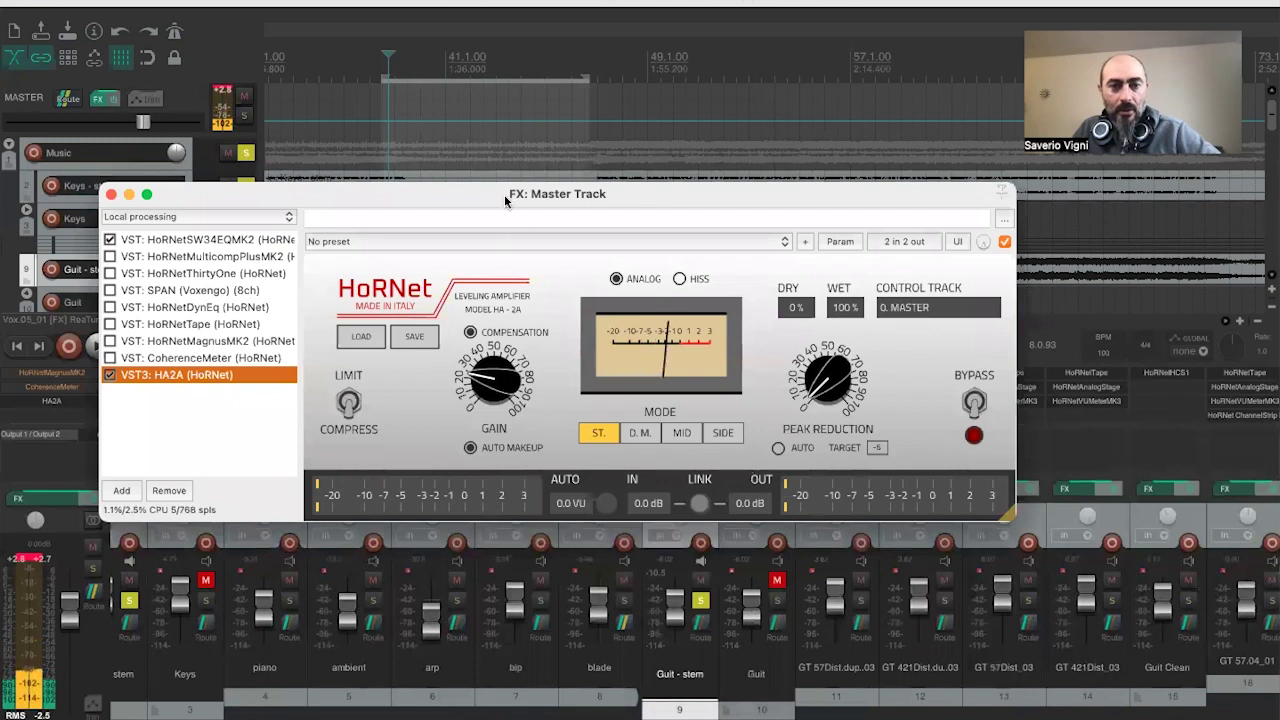
- Examine the control track choices in the master's VST3 HA2A, keep 0. MASTER and close the effects window
left_click_drag(504, 194, 361, 130)
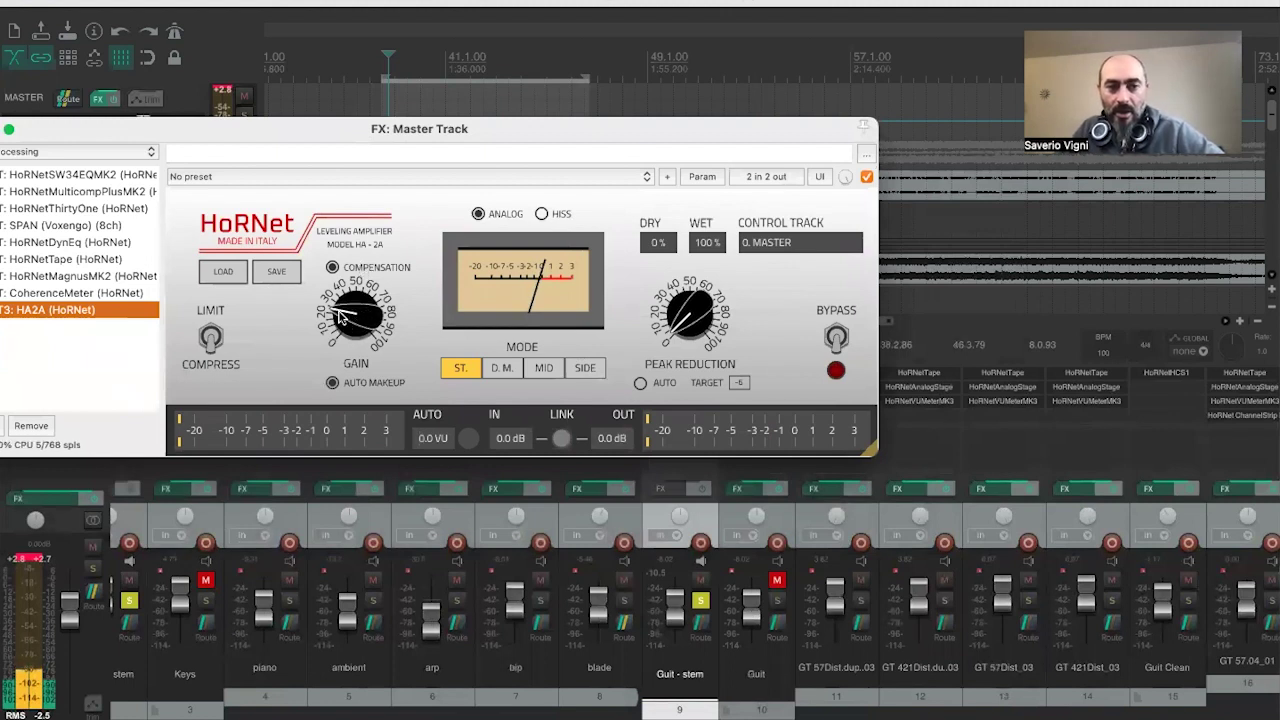
left_click_drag(299, 135, 359, 126)
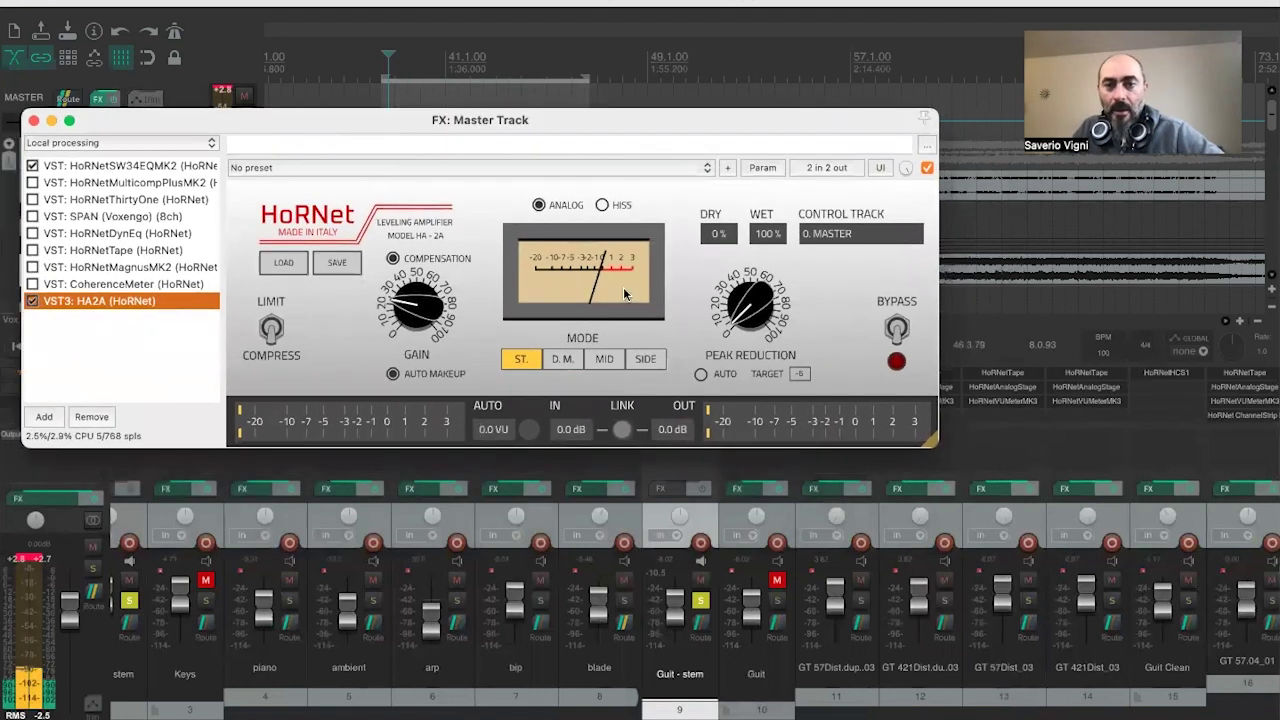
left_click(828, 238)
left_click(826, 251)
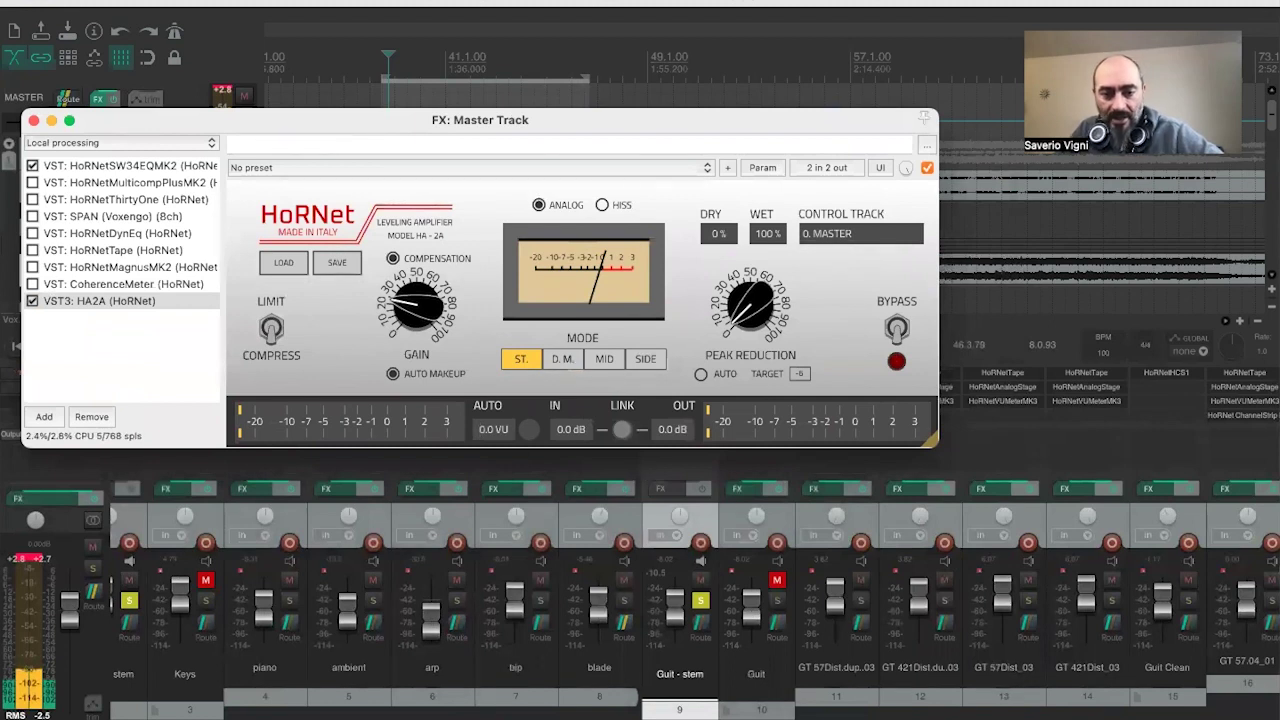
scroll(694, 590, "right", 10)
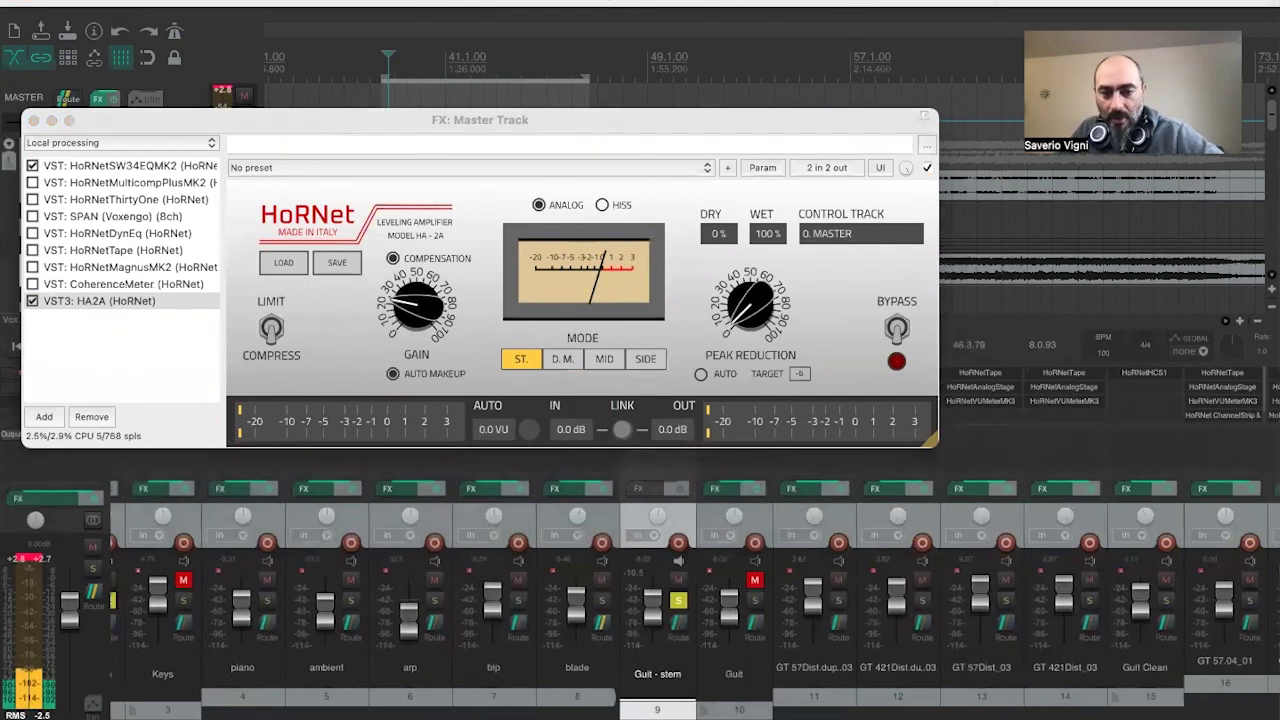
scroll(694, 590, "right", 3)
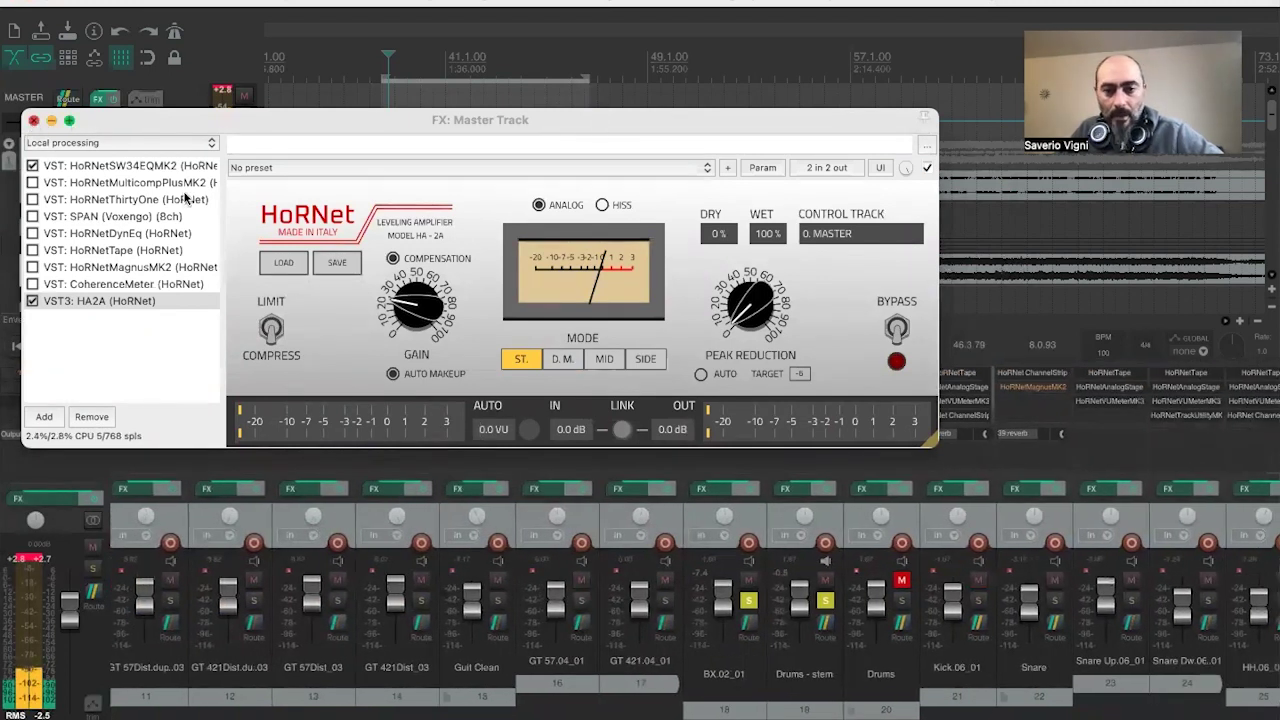
key("Escape")
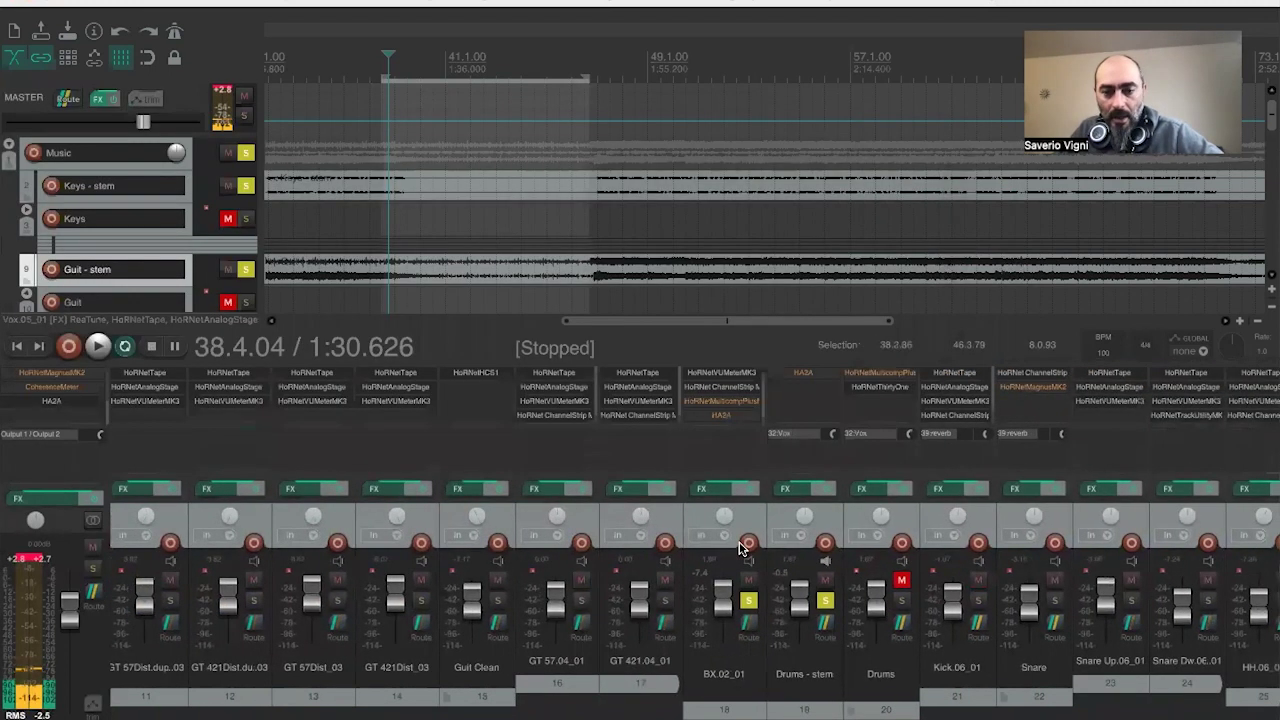
- Replace the HA2A on track "BX.02_01" with its VST3 version and show it in the effects chain
right_click(735, 424)
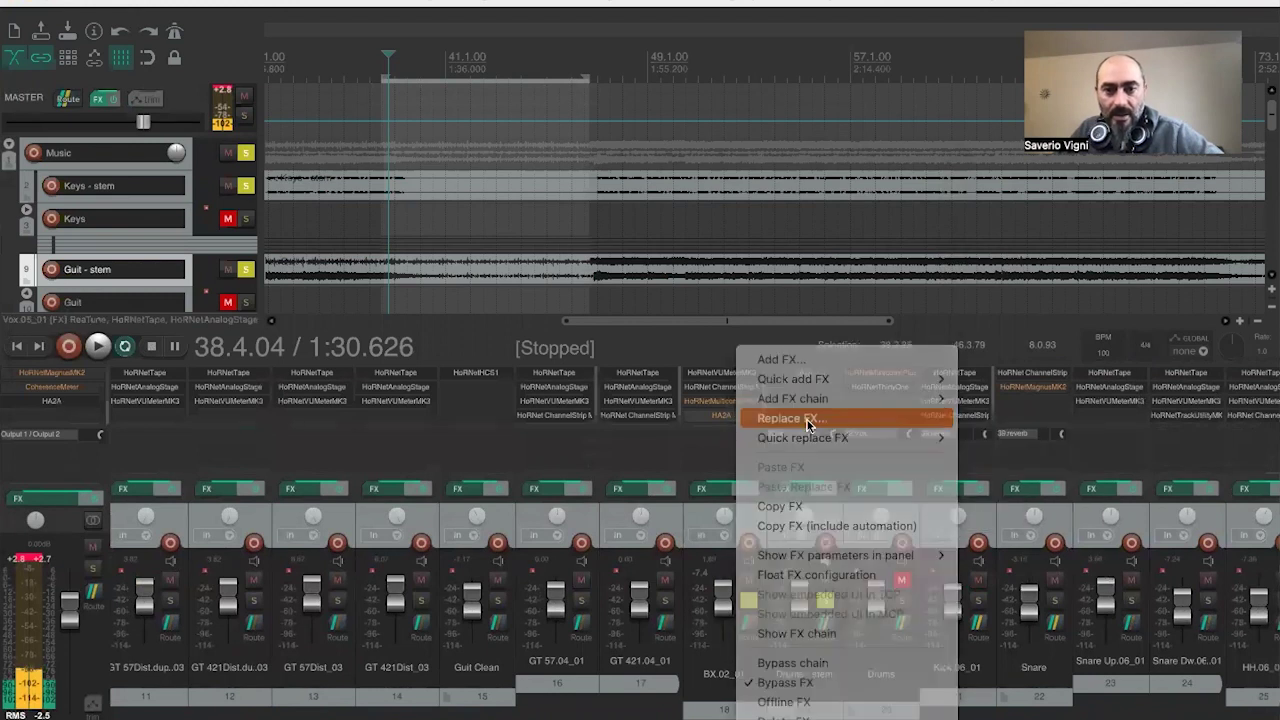
left_click(808, 425)
left_click(758, 461)
double_click(758, 461)
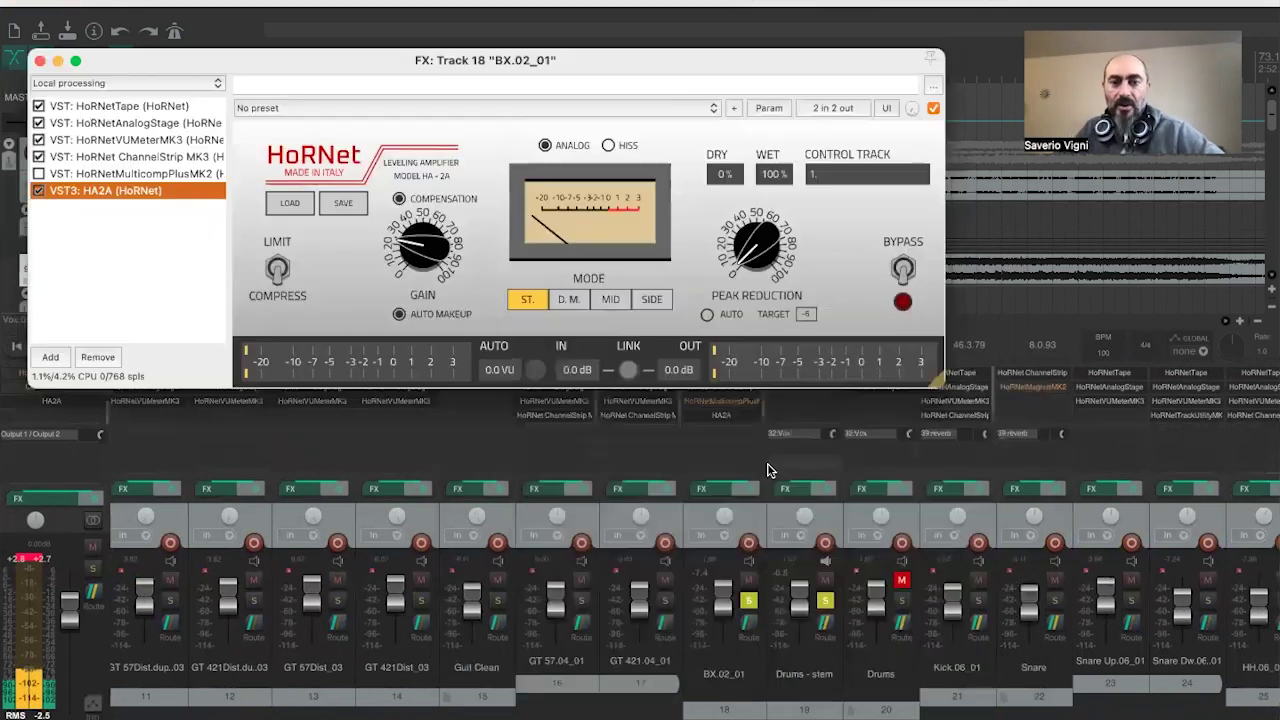
left_click(125, 174)
left_click(112, 188)
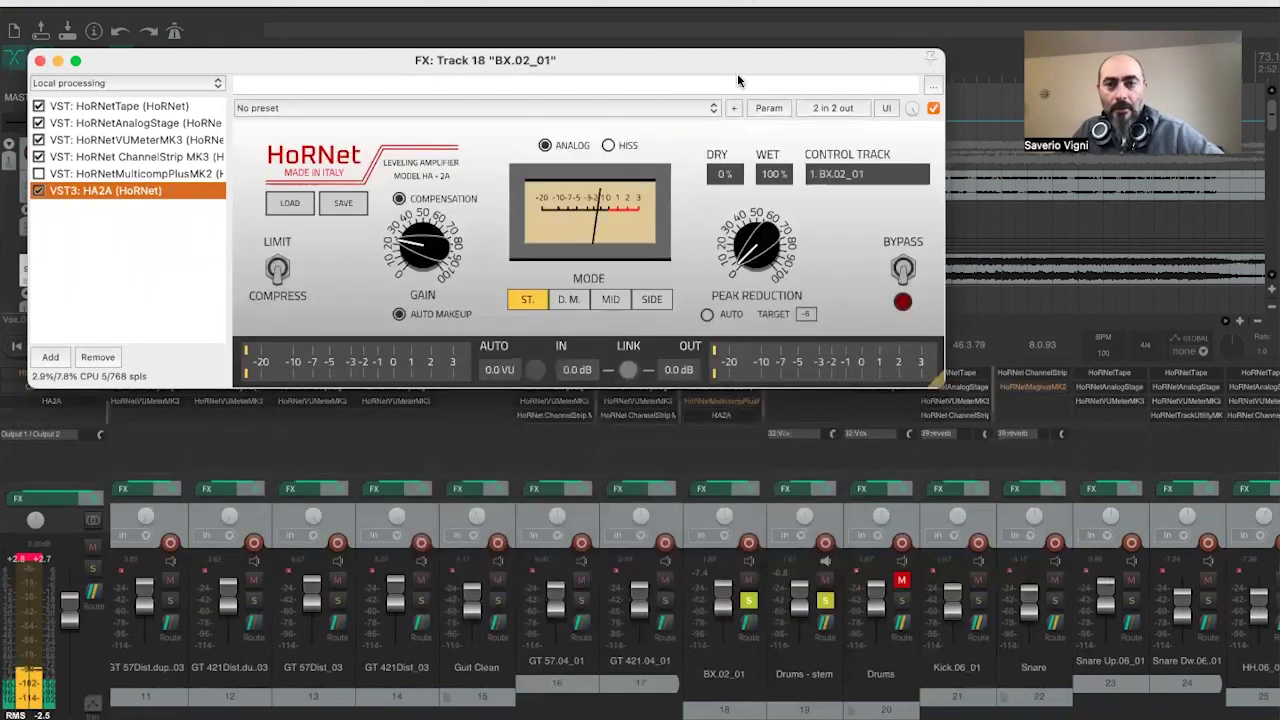
- While the mix plays, set the "BX.02_01" HA2A to Limit and raise its peak reduction to slightly above 50
left_click_drag(738, 75, 687, 120)
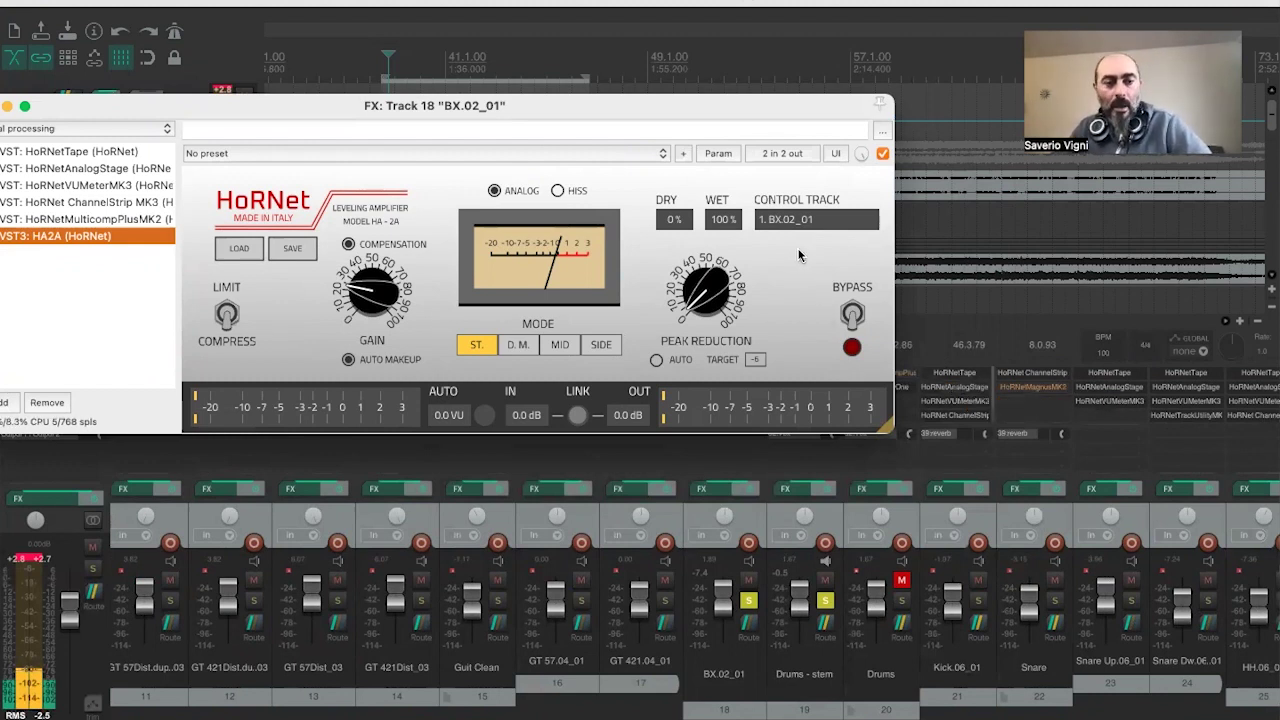
left_click_drag(561, 112, 598, 101)
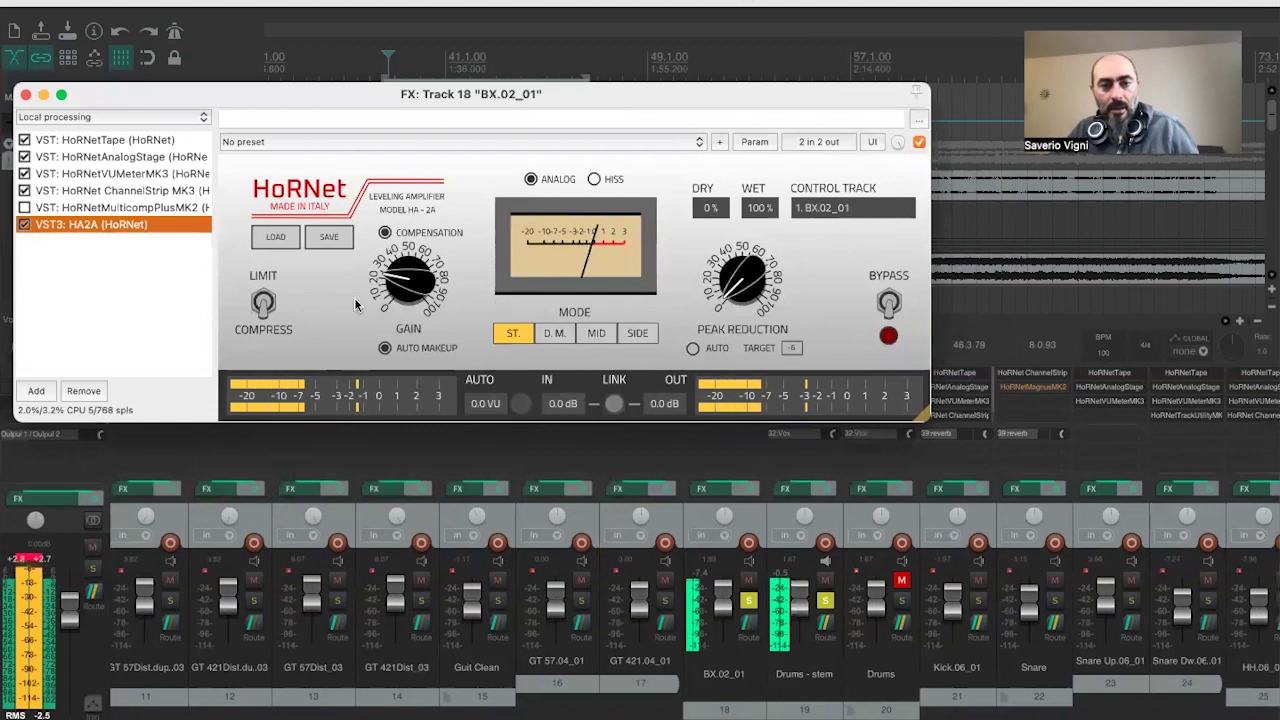
left_click(742, 278)
left_click_drag(742, 278, 742, 246)
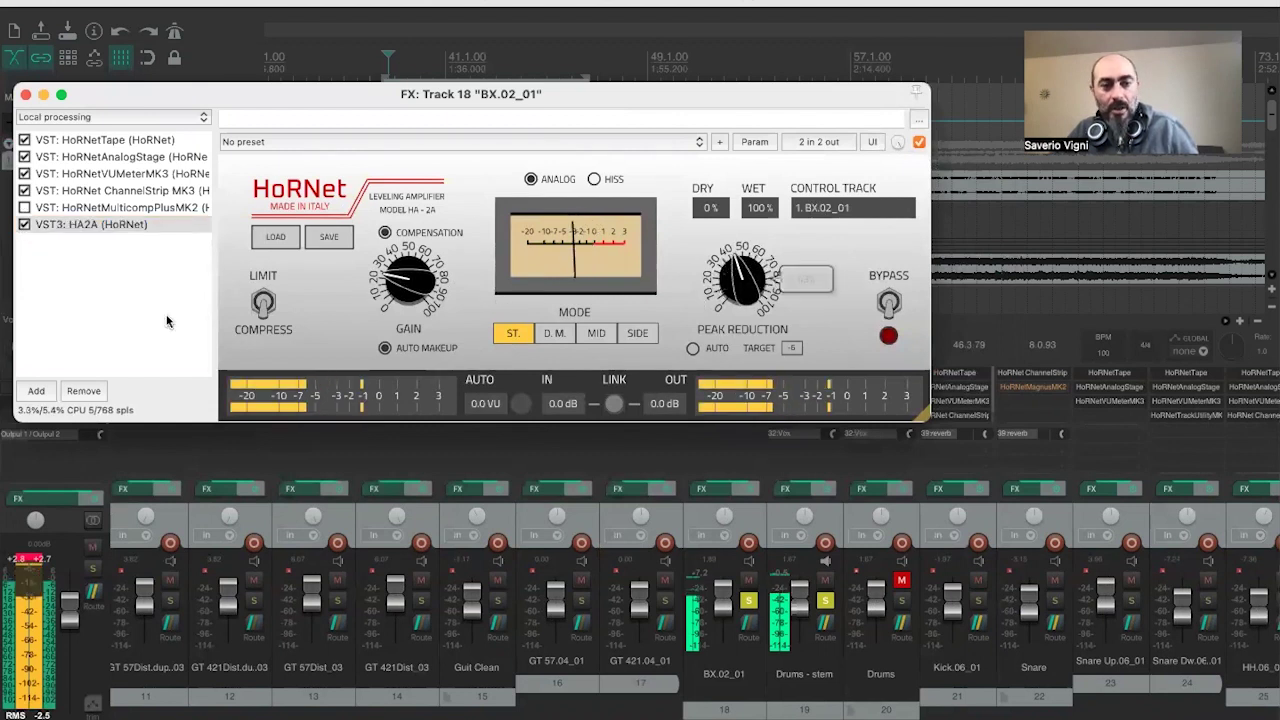
left_click(263, 300)
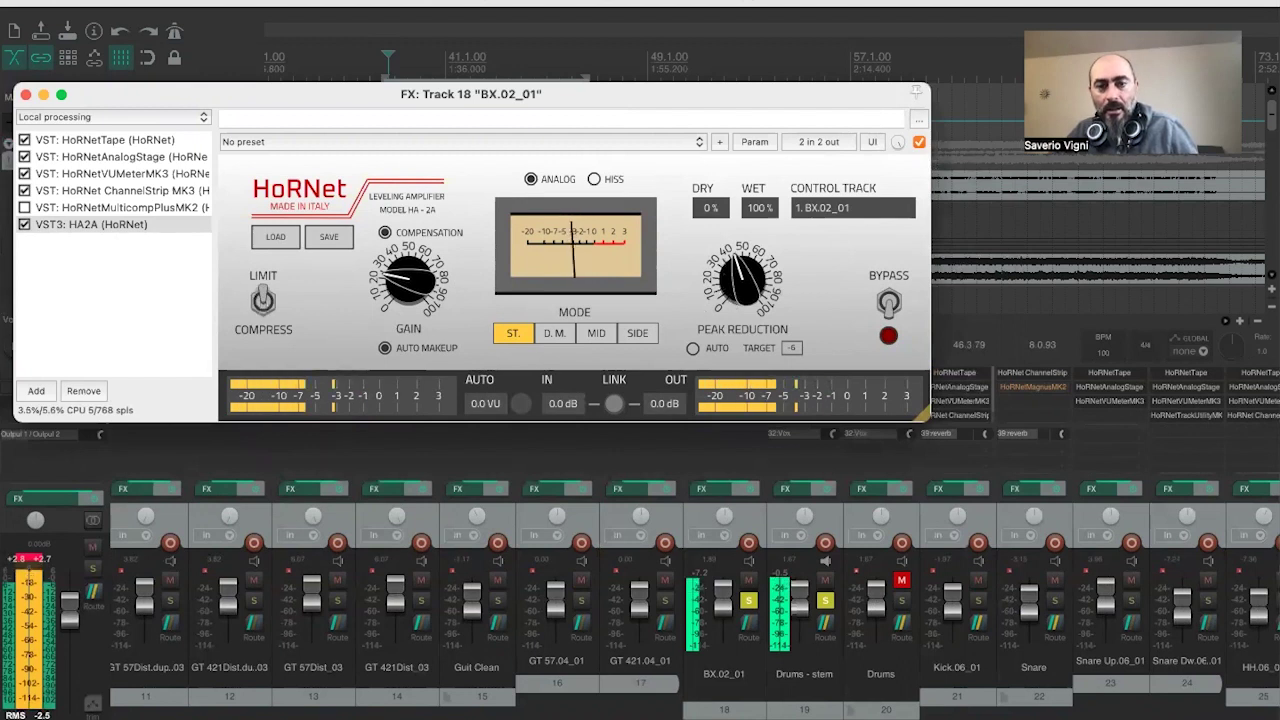
left_click(742, 278)
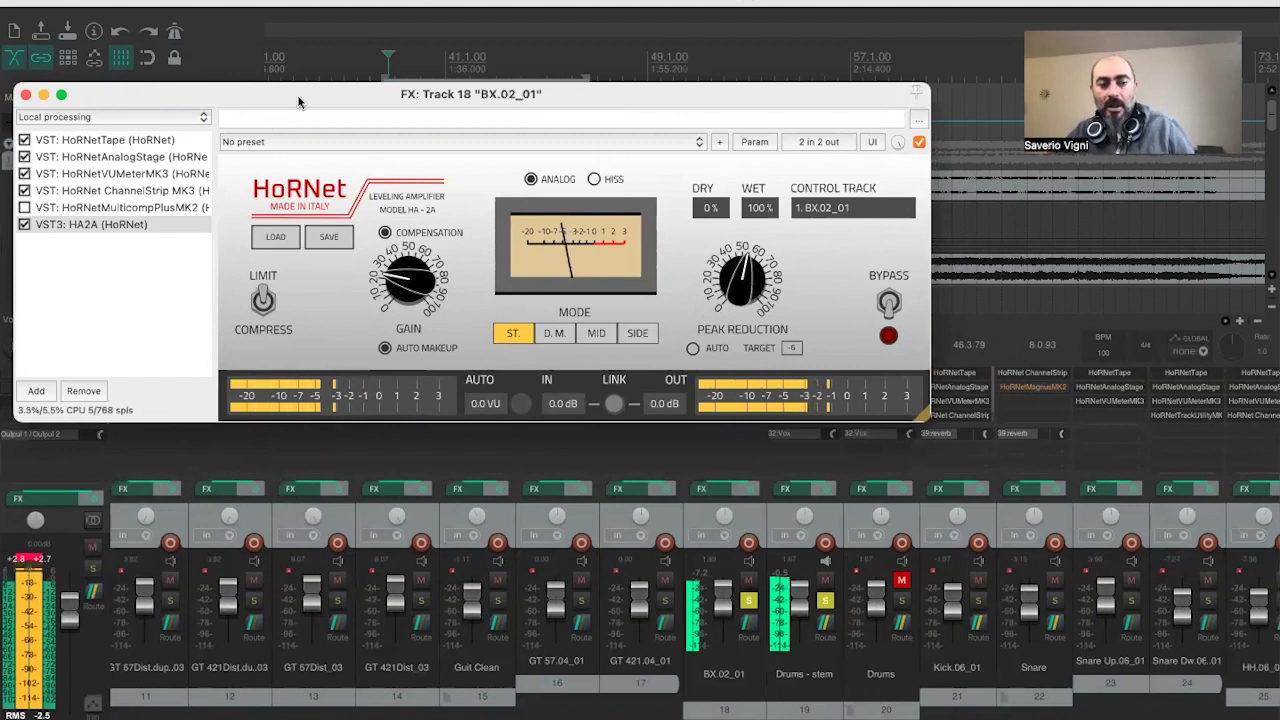
- Switch the control track in the "BX.02_01" HA2A window to 0. MASTER
left_click_drag(298, 101, 401, 99)
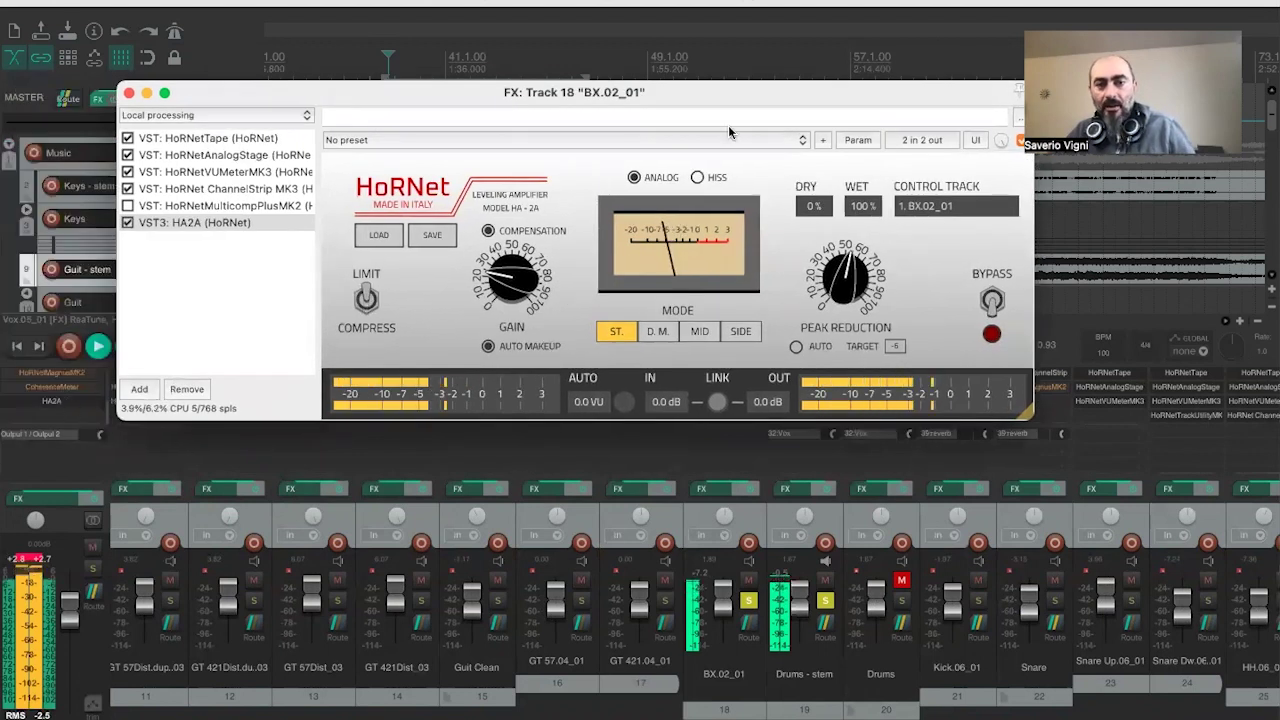
left_click_drag(729, 92, 683, 86)
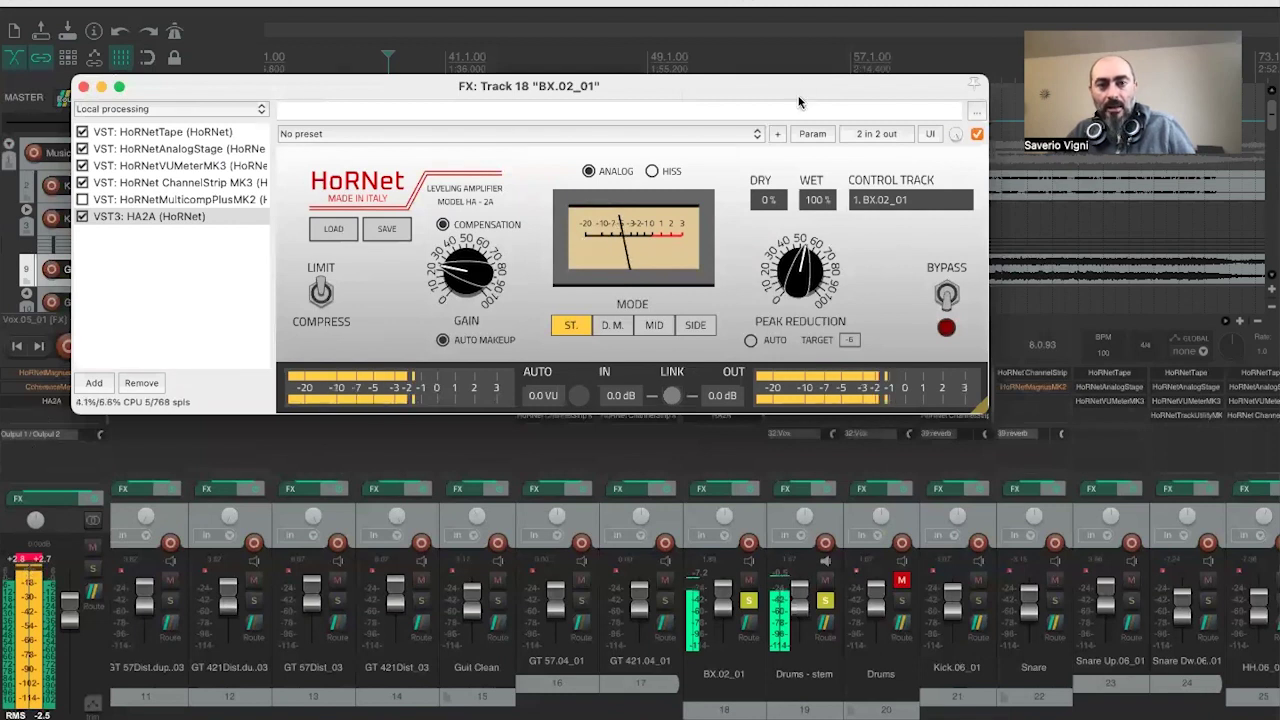
left_click_drag(799, 102, 707, 97)
left_click(800, 195)
left_click(808, 216)
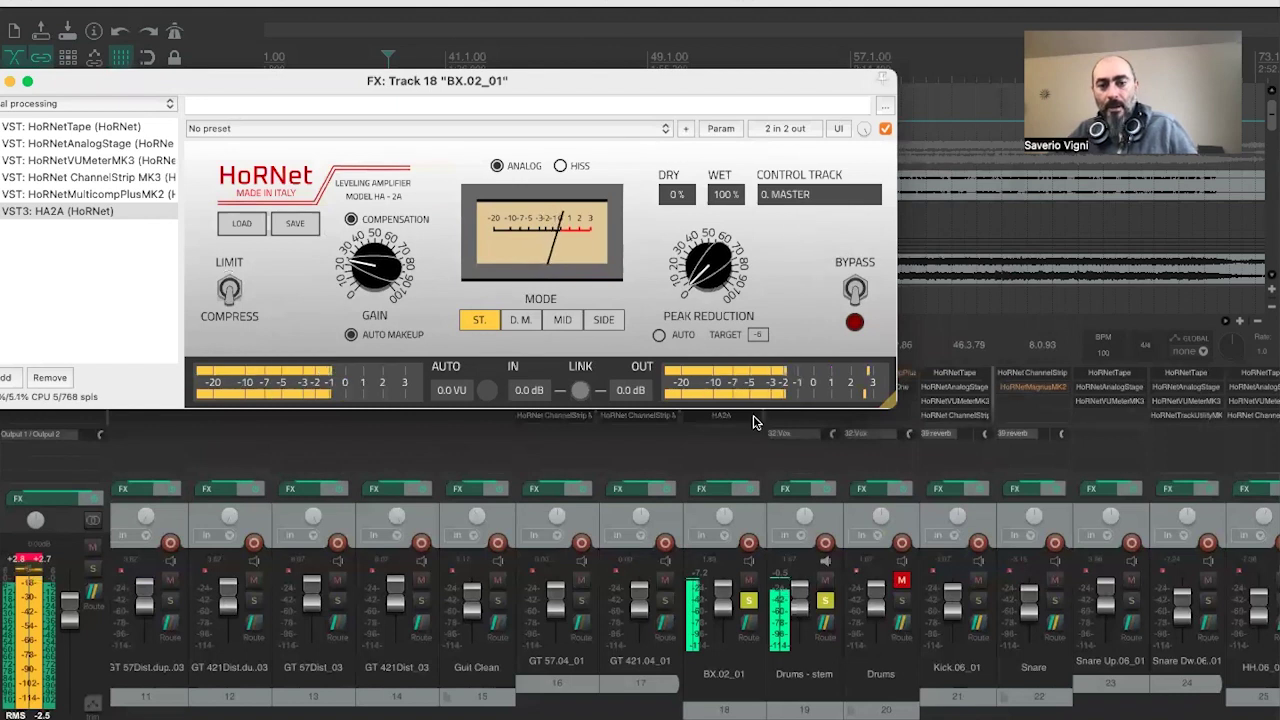
- Adjust the master HA2A remotely, running automatic levelling at 0.0 VU and raising peak reduction to about 40, and stop playback
left_click_drag(707, 275, 707, 300)
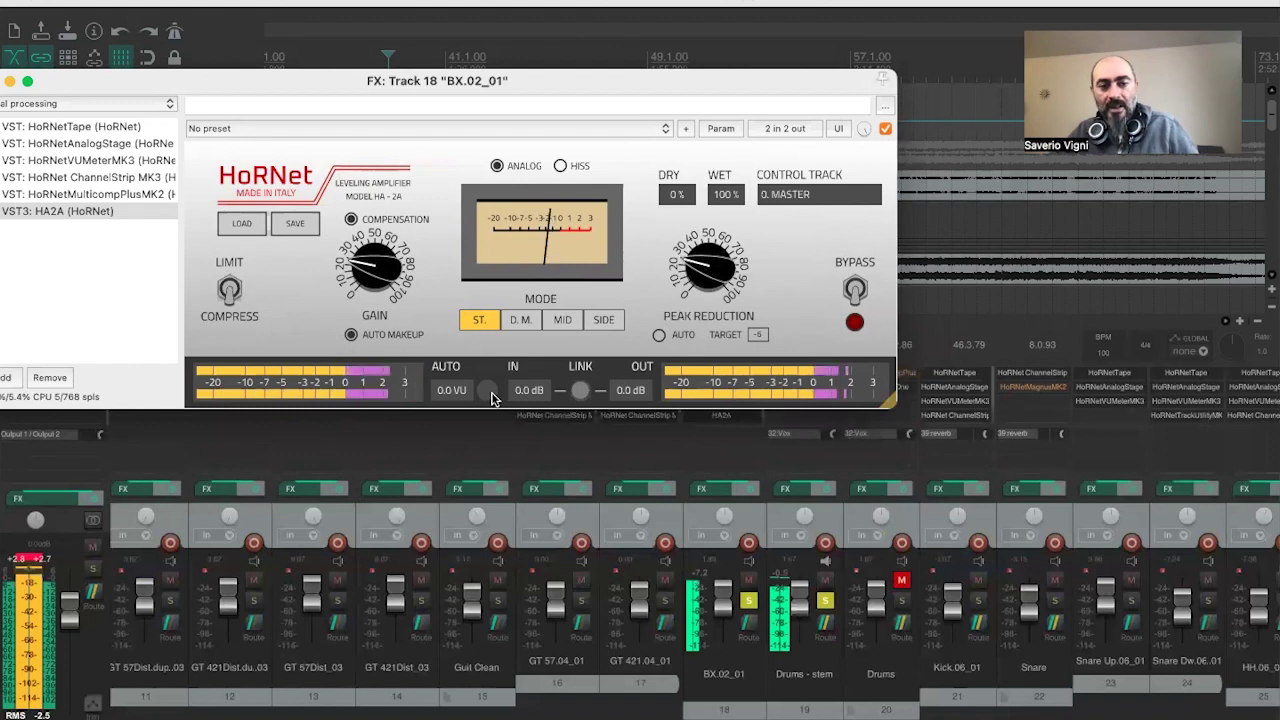
left_click_drag(487, 391, 487, 410)
left_click_drag(603, 395, 603, 412)
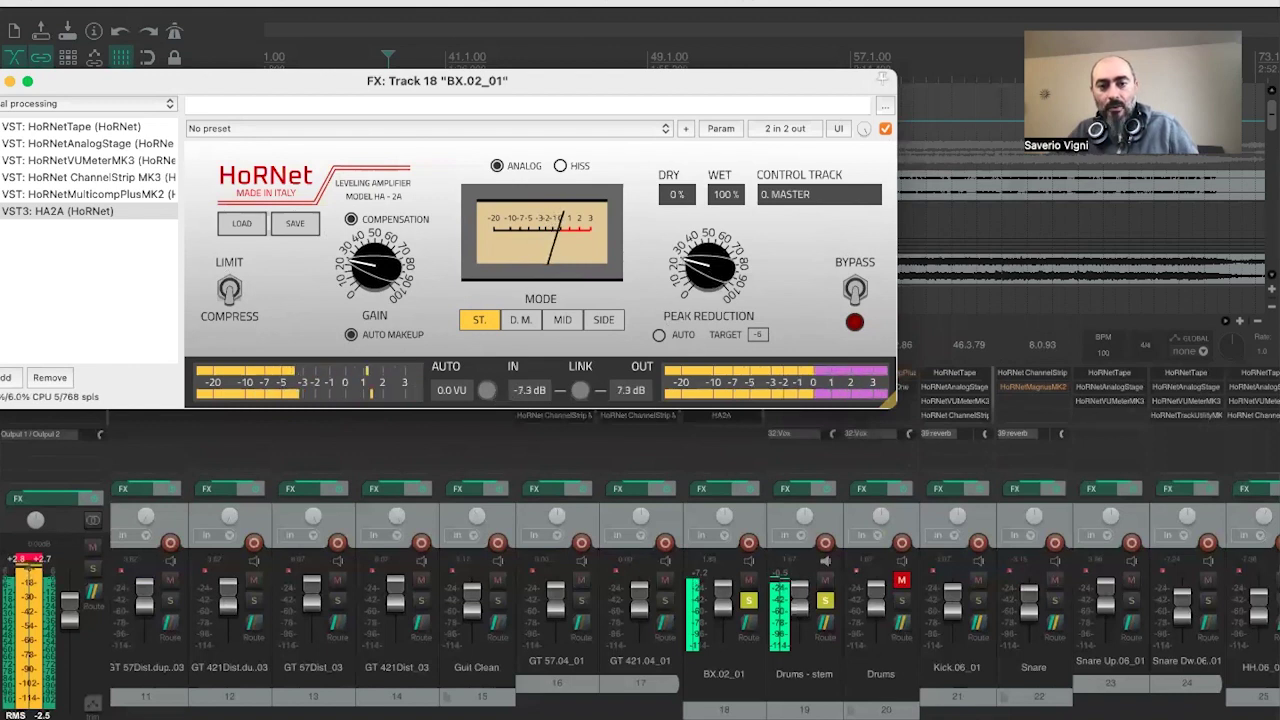
left_click(682, 336)
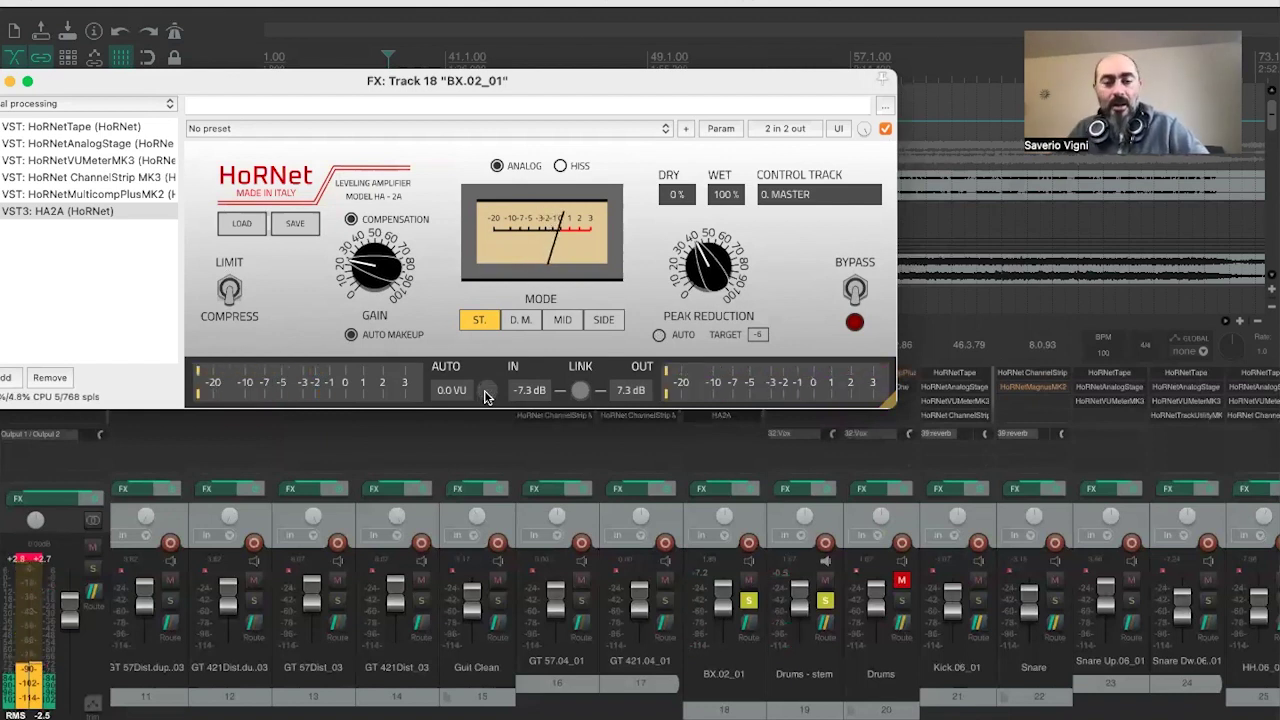
mouse_move(345, 88)
left_mouse_down()
mouse_move(388, 86)
mouse_move(339, 89)
left_mouse_up()
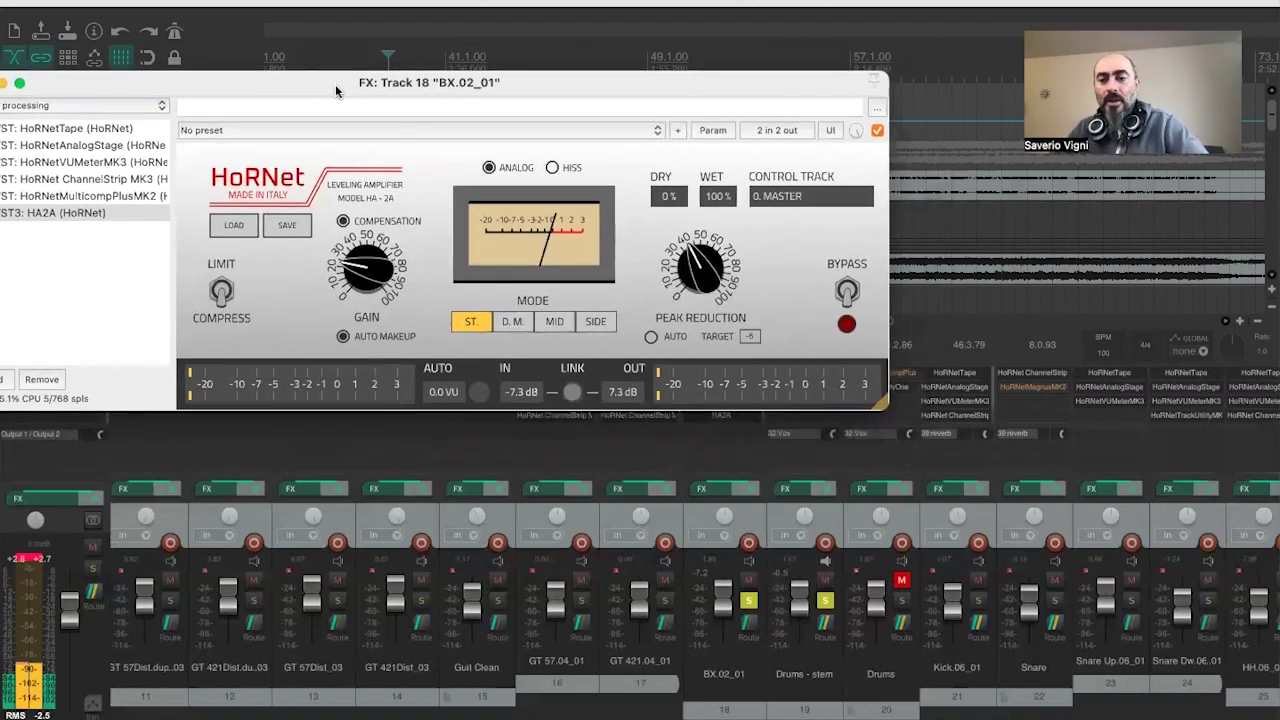
- Check the available control tracks, keep 0. MASTER and lower the master track's volume fader
left_click(779, 199)
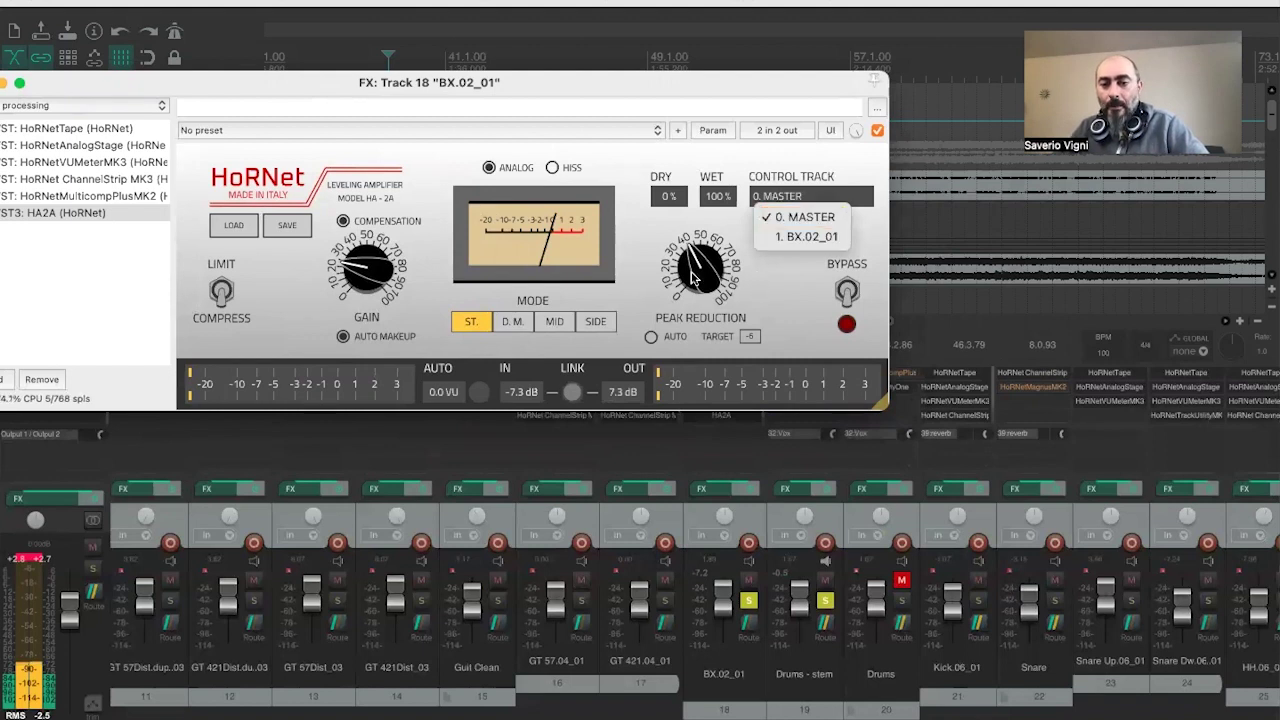
left_click(818, 330)
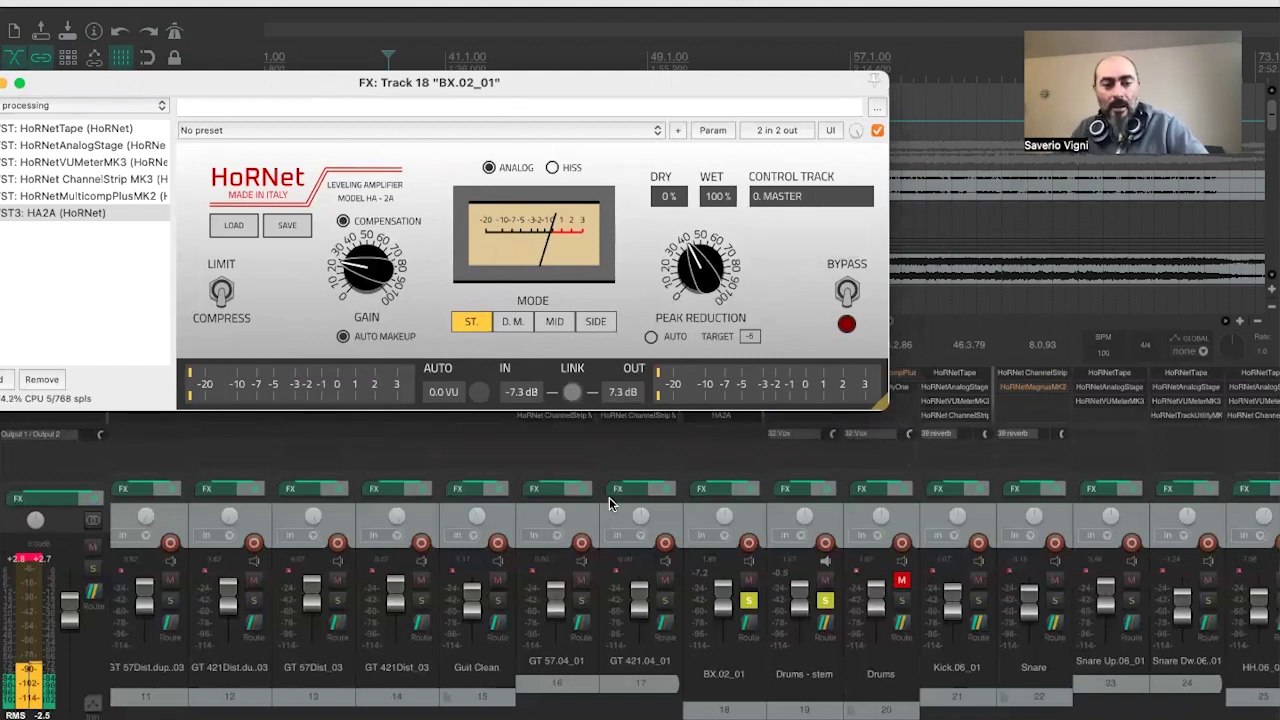
mouse_move(70, 612)
left_mouse_down()
mouse_move(64, 662)
mouse_move(73, 630)
left_mouse_up()
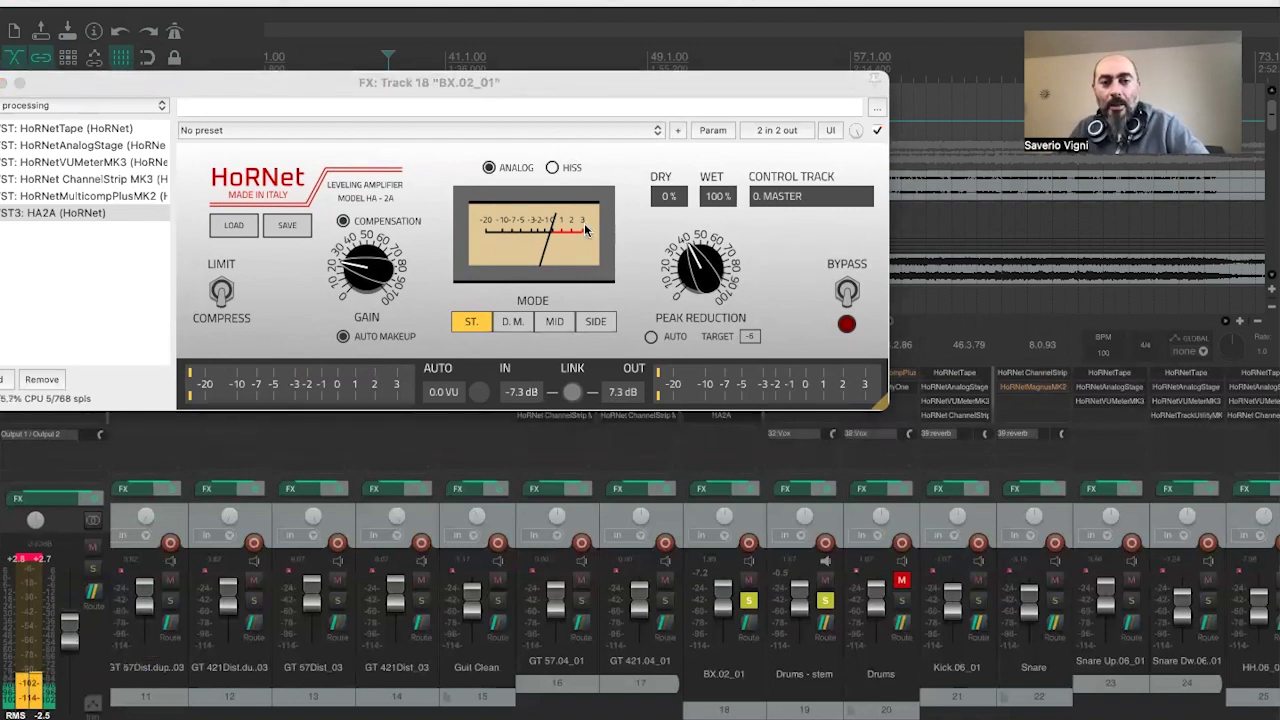
- Switch the control track back and forth between 0. MASTER and 1. BX.02_01 to compare both HA2A instances' settings from one window
left_click_drag(640, 82, 698, 76)
left_click(822, 188)
left_click(847, 211)
left_click(843, 189)
left_click(850, 230)
left_click(842, 191)
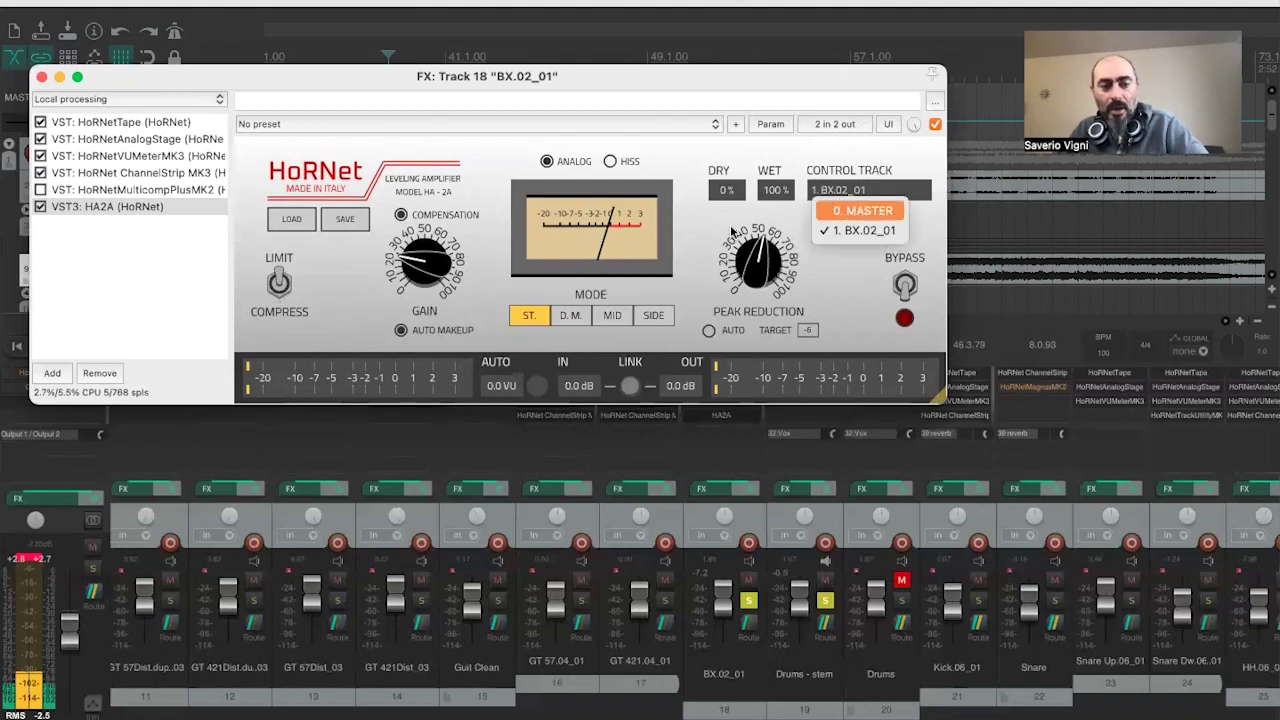
left_click(848, 211)
left_click(853, 196)
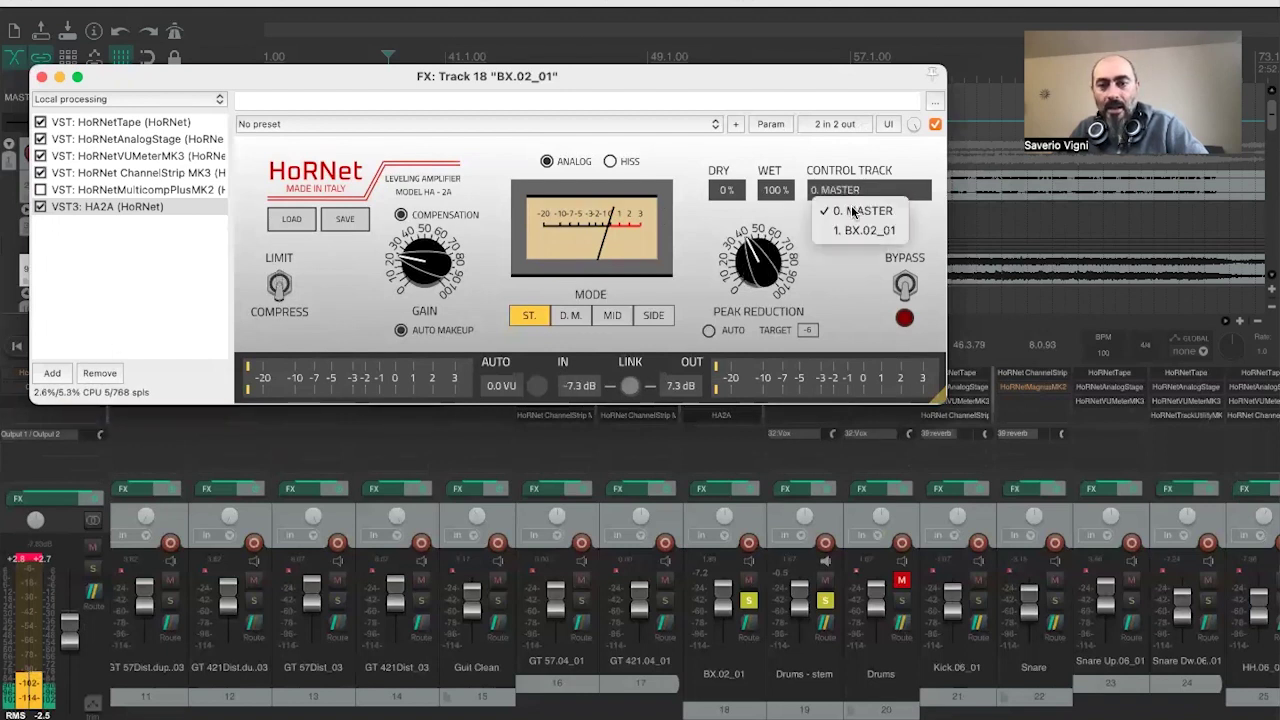
left_click(845, 230)
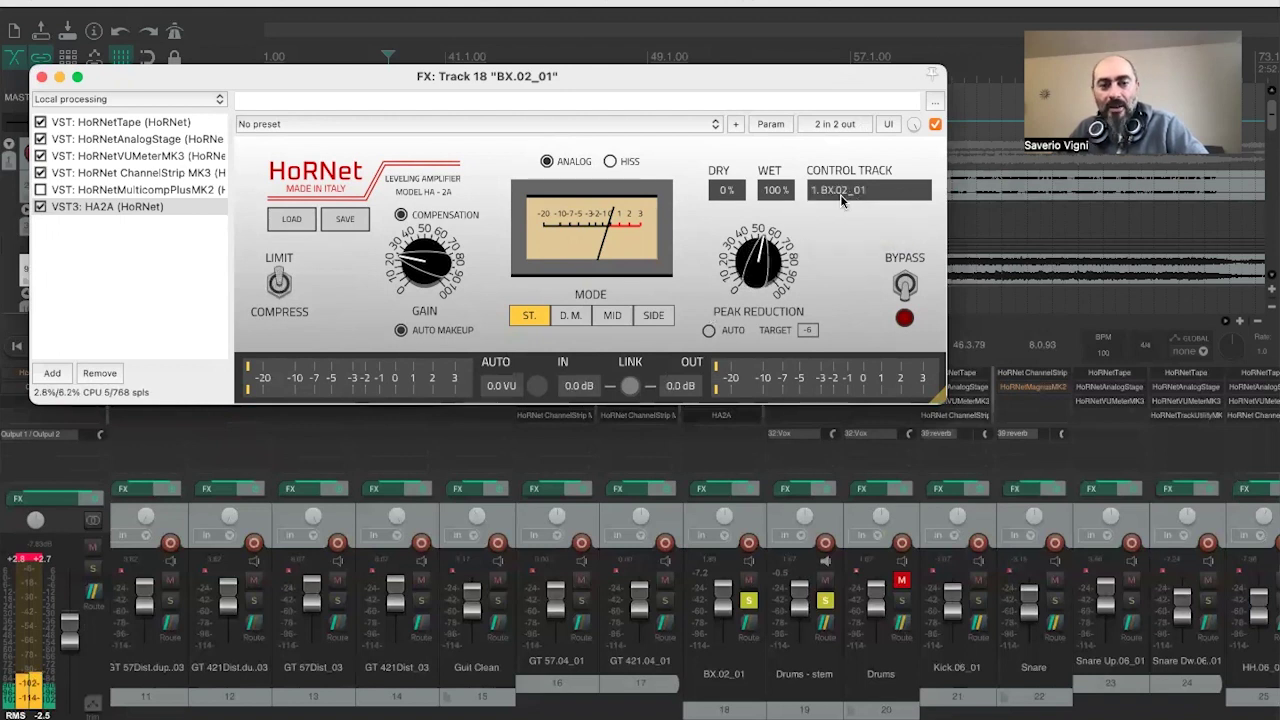
left_click_drag(569, 80, 557, 79)
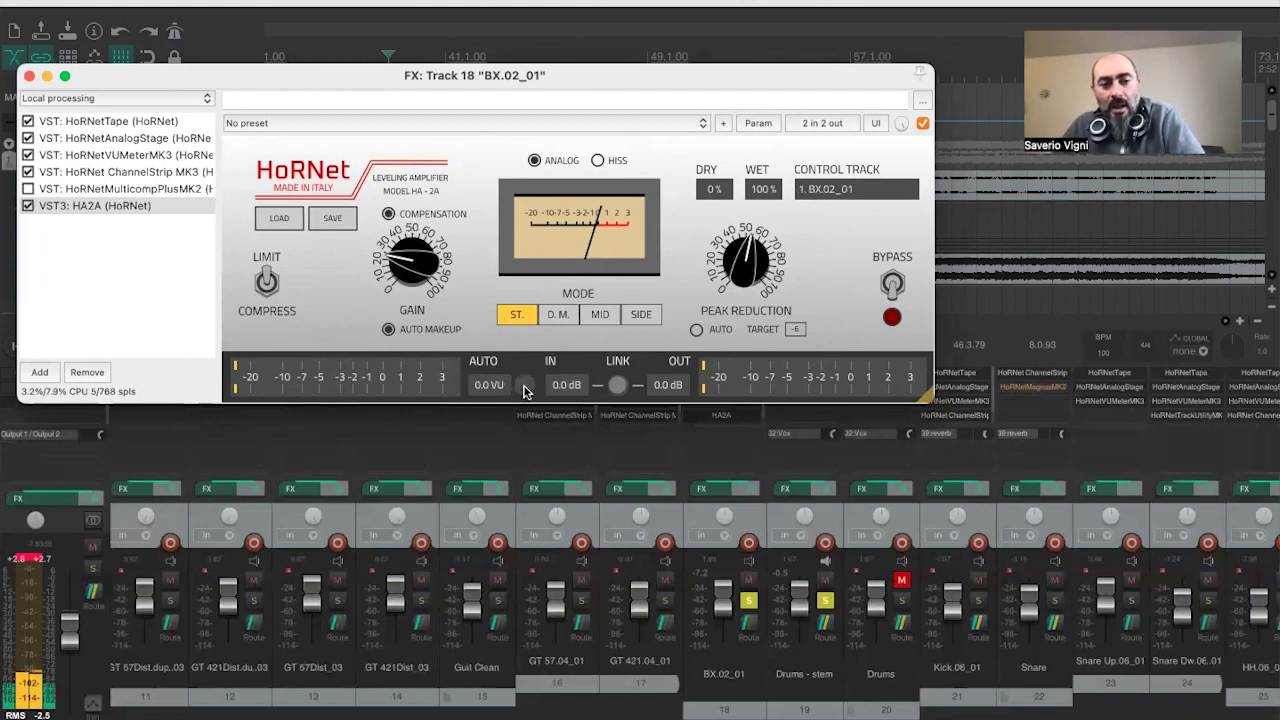
- Set the control track to 0. MASTER and review the list of available control tracks
left_click(822, 190)
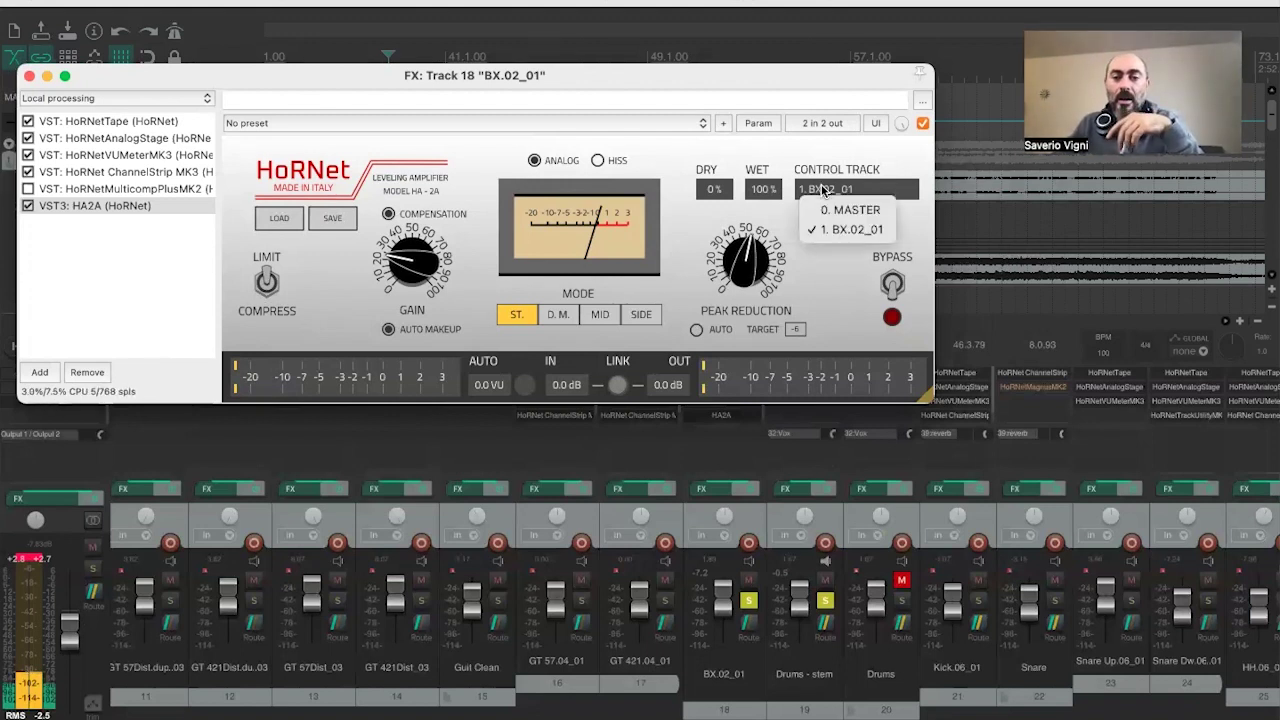
left_click(829, 205)
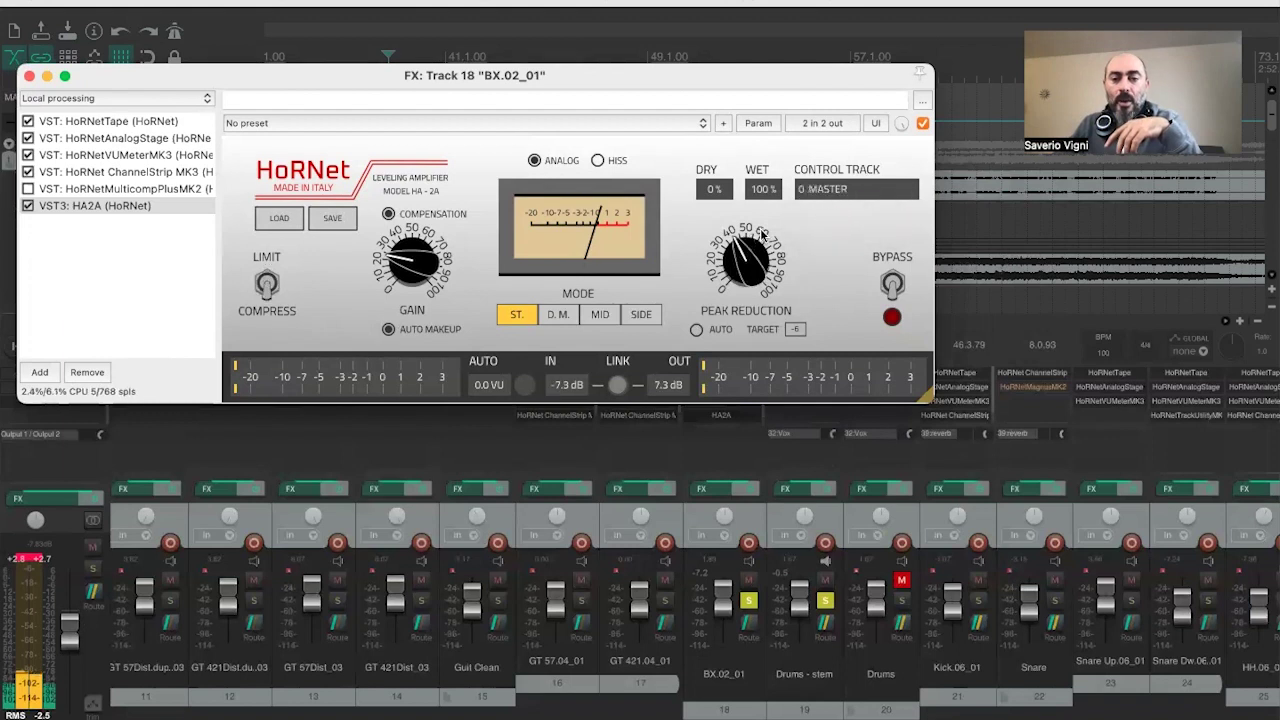
left_click(817, 190)
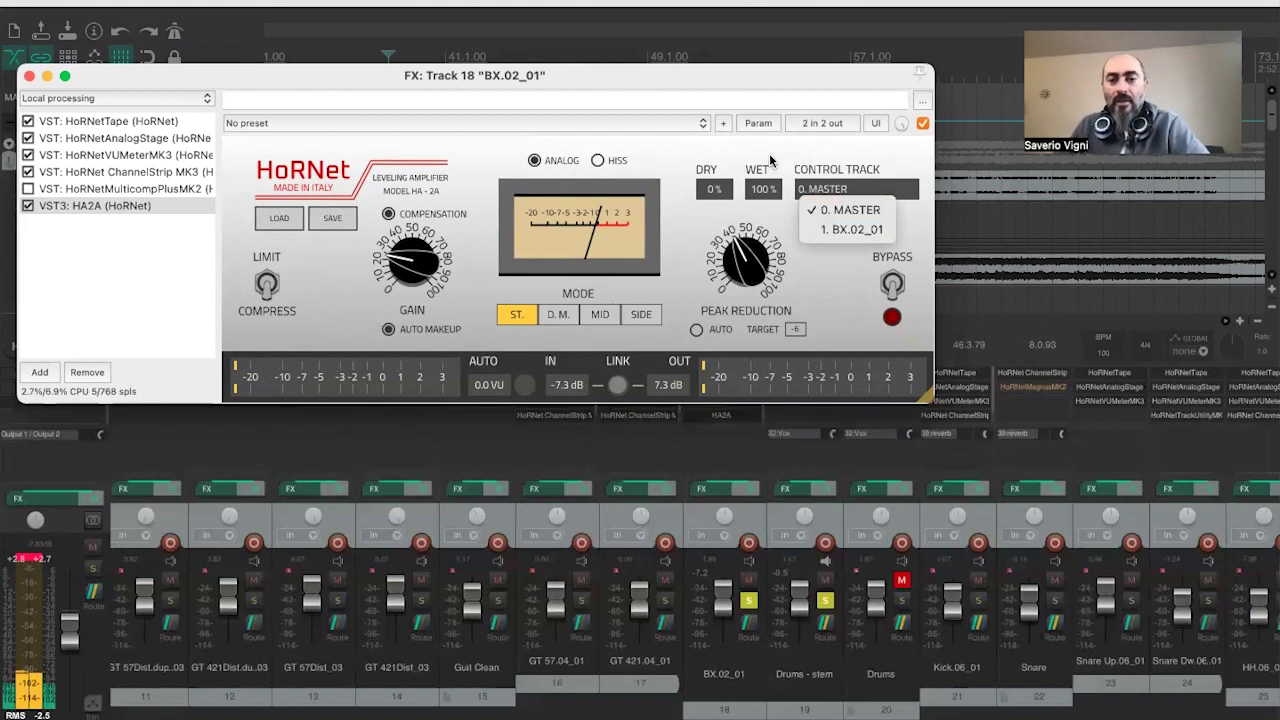
left_click(820, 190)
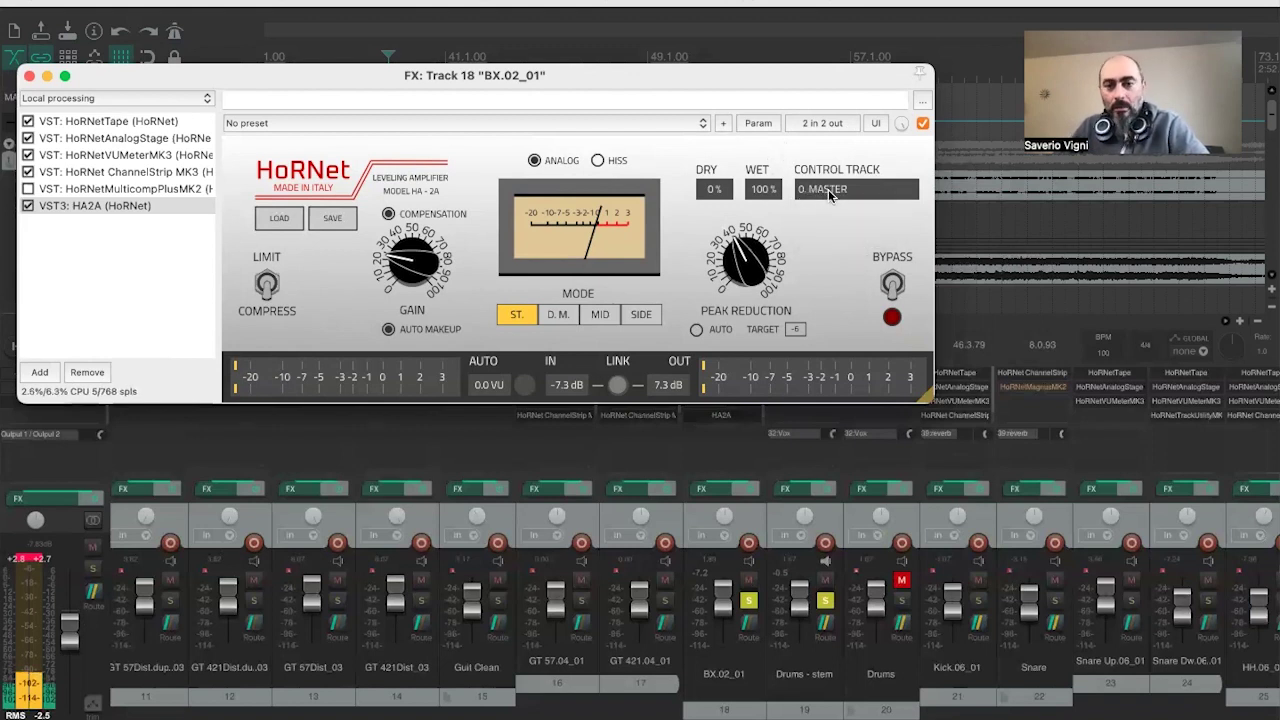
left_click(829, 194)
left_click(756, 153)
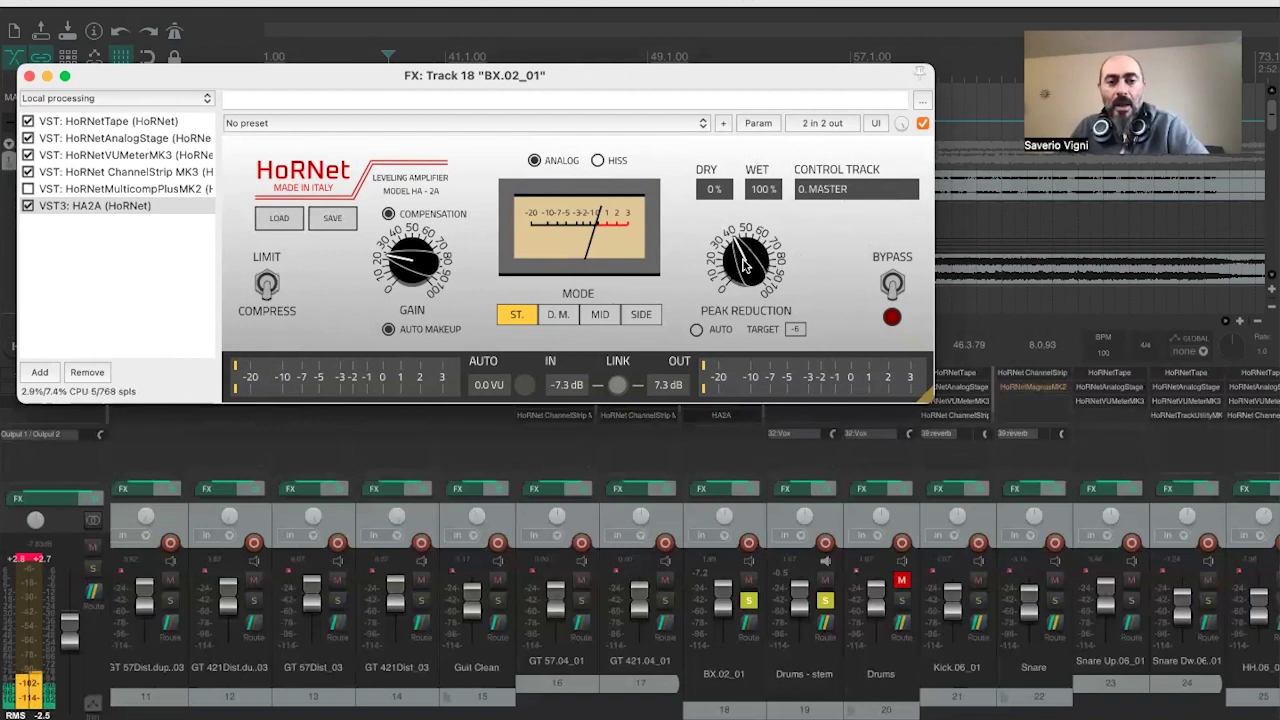
- Set the remotely controlled master HA2A to Mid mode and close the "BX.02_01" effects window
left_click_drag(369, 80, 331, 75)
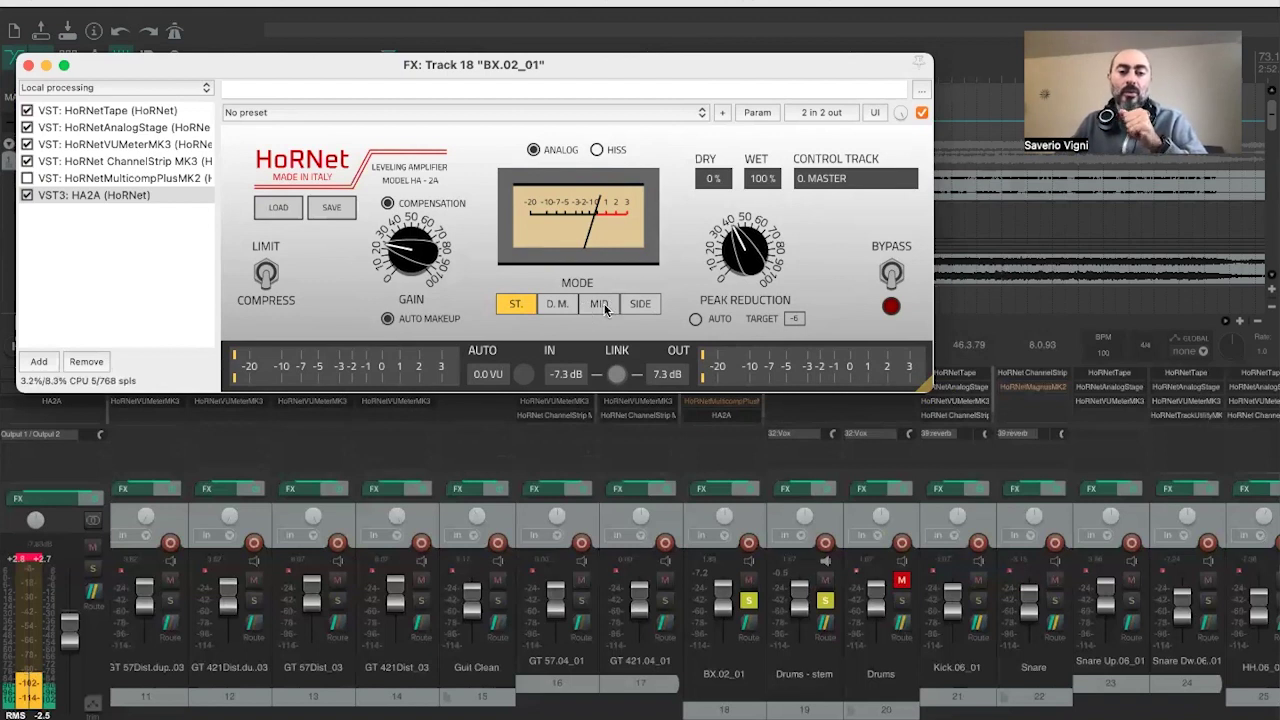
left_click(600, 304)
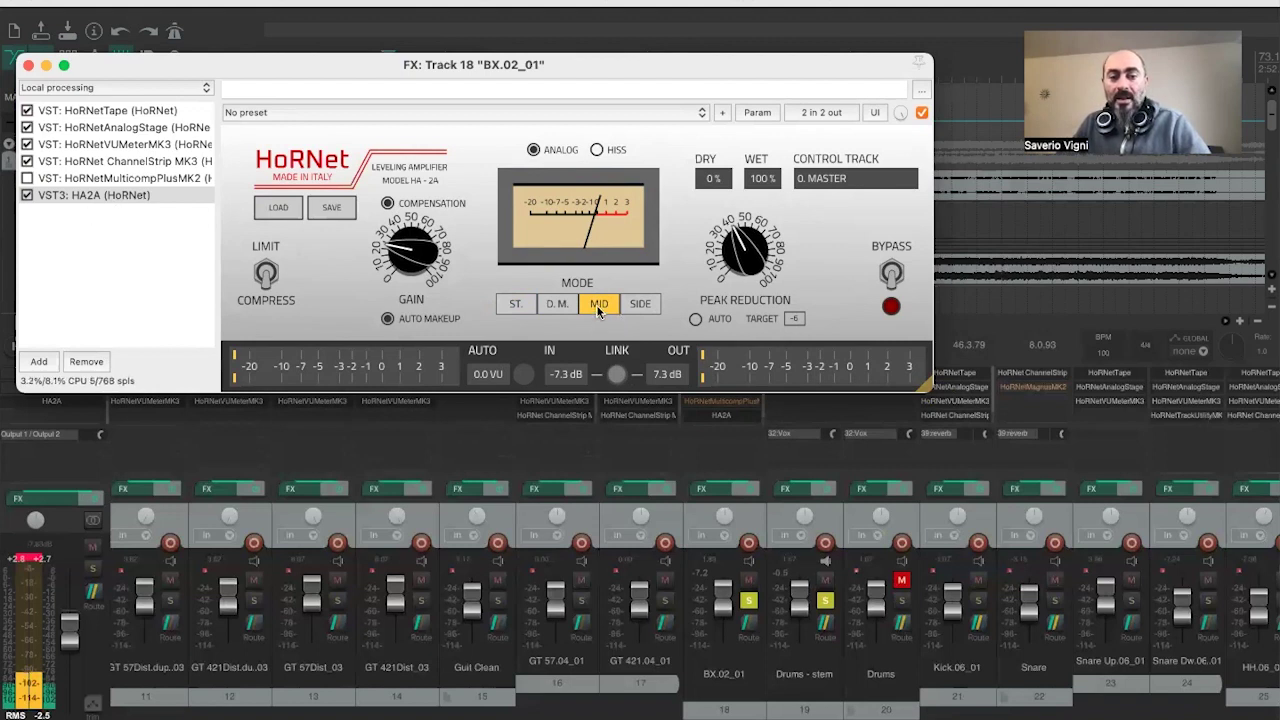
left_click(28, 65)
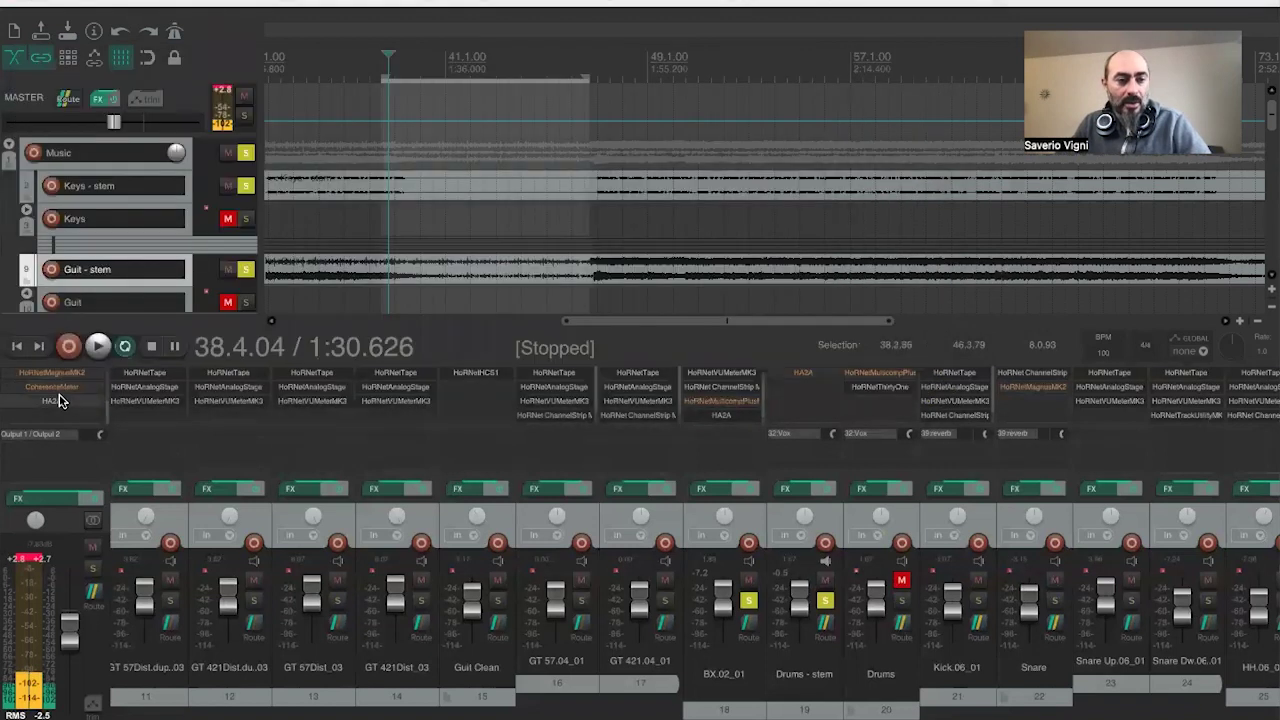
- Open the master track's HA2A and add a second VST3 HA2A instance after it
left_click(51, 401)
double_click(52, 417)
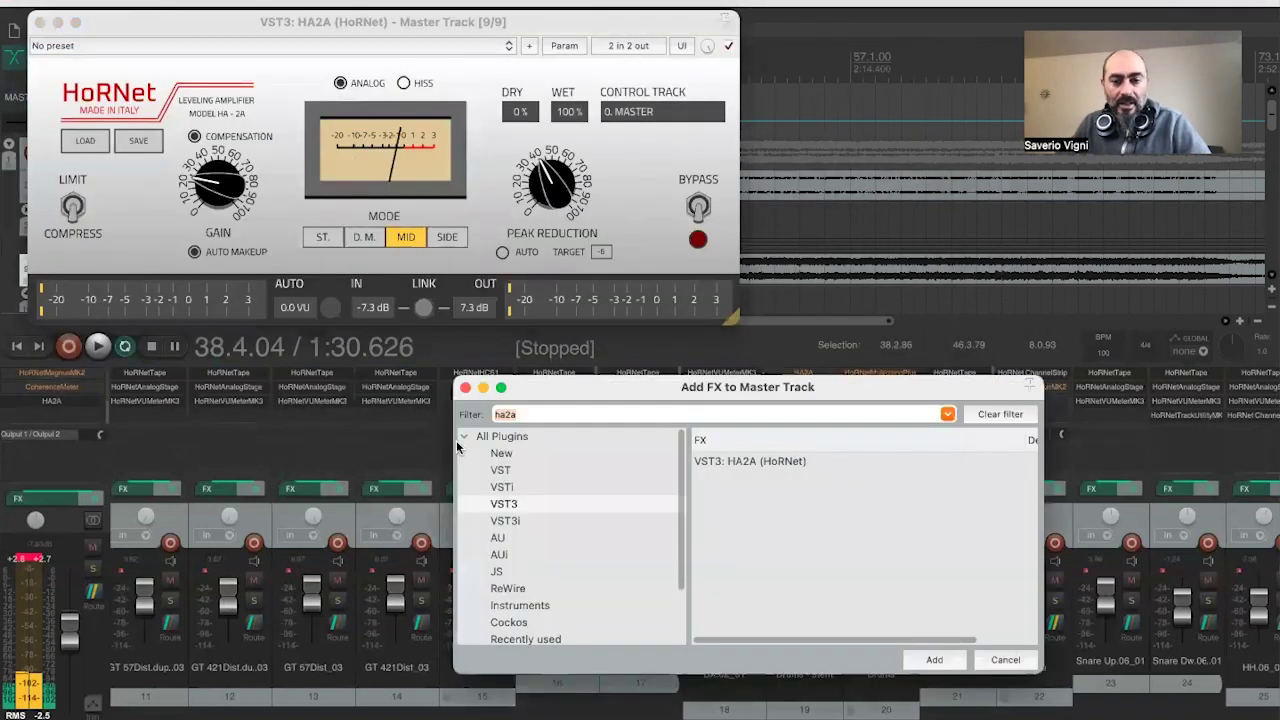
left_click(716, 463)
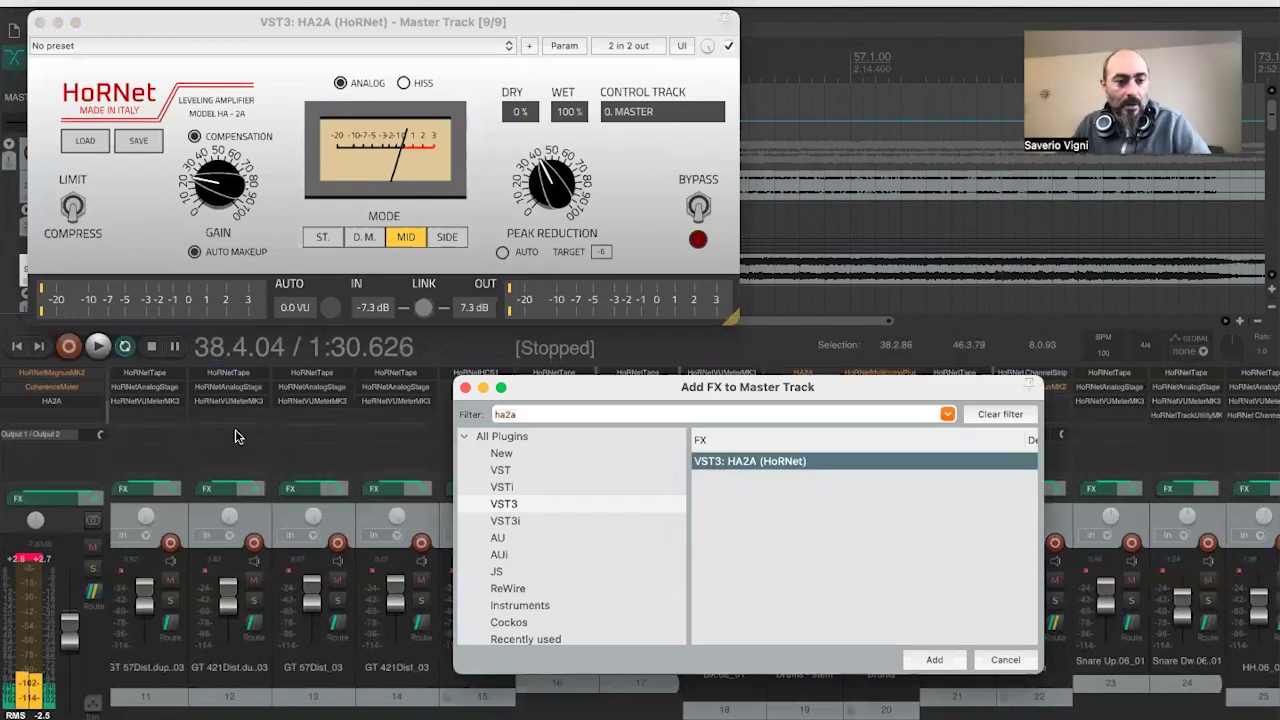
double_click(716, 463)
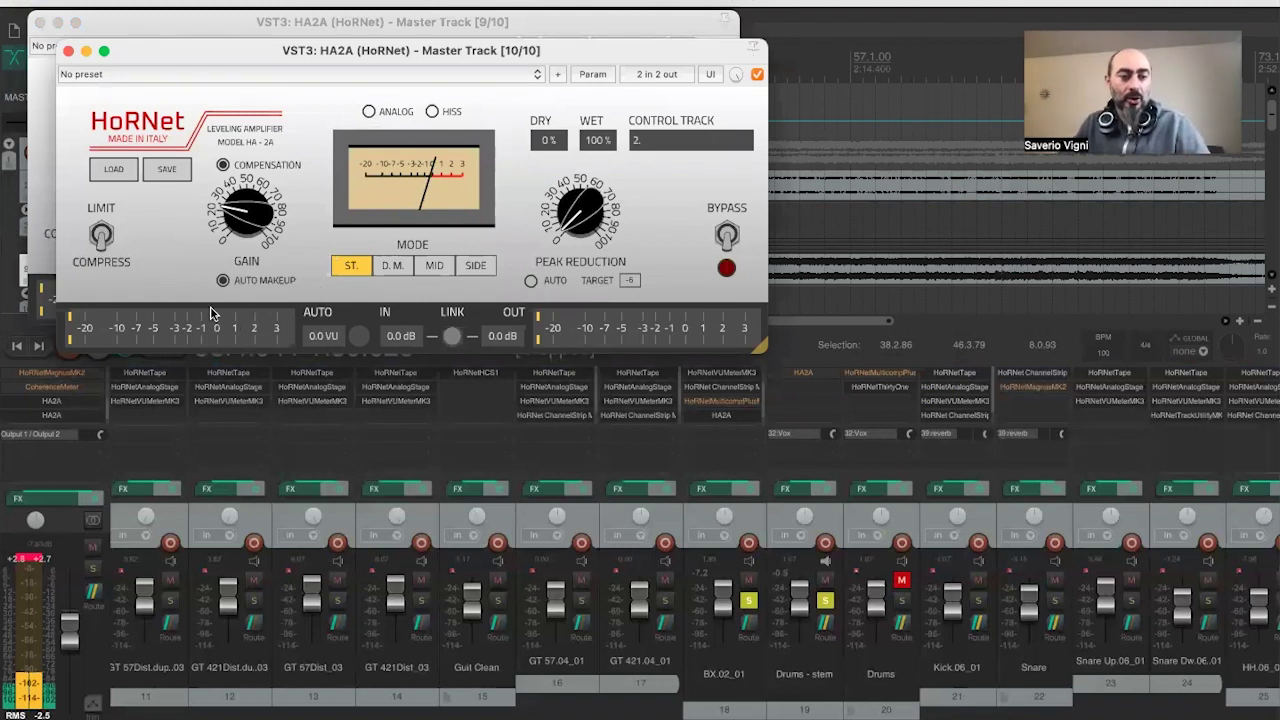
- In the second master HA2A, view control track 0. MASTER, switch back to 2. MASTER and set its mode to Side
left_click(436, 266)
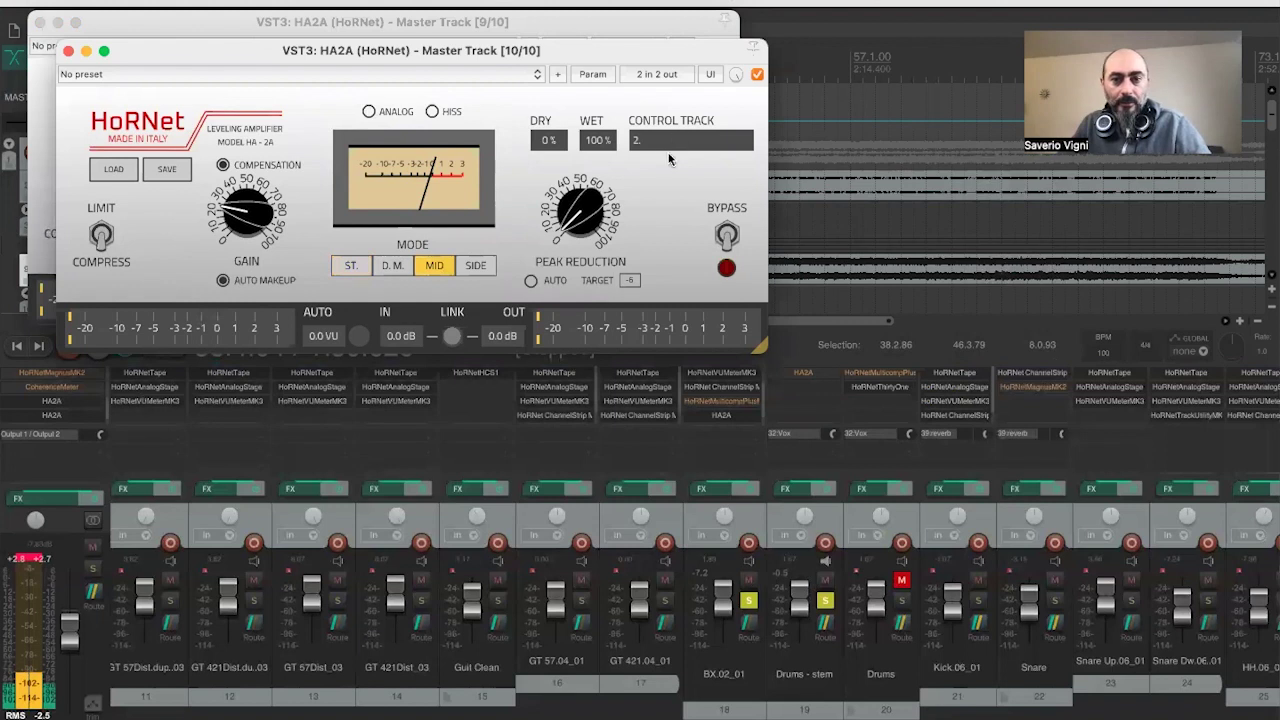
left_click(673, 148)
left_click(642, 163)
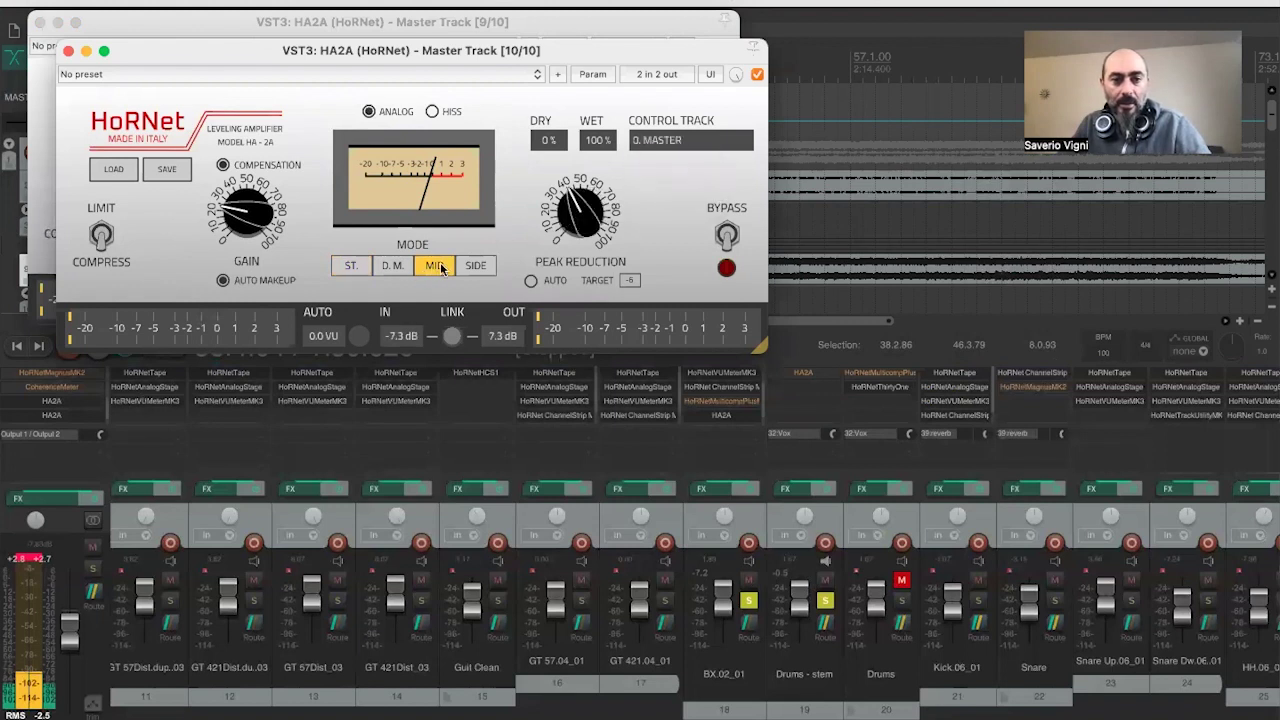
left_click(662, 147)
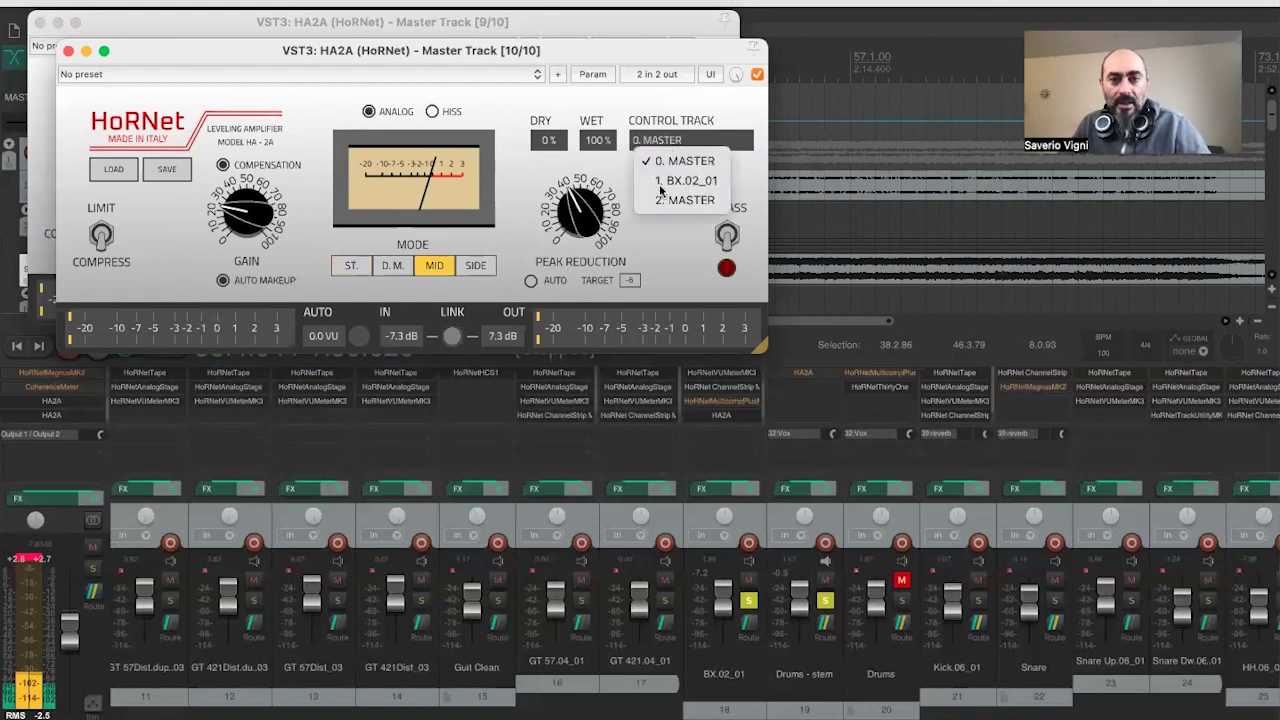
left_click(680, 200)
left_click(556, 247)
left_click(484, 268)
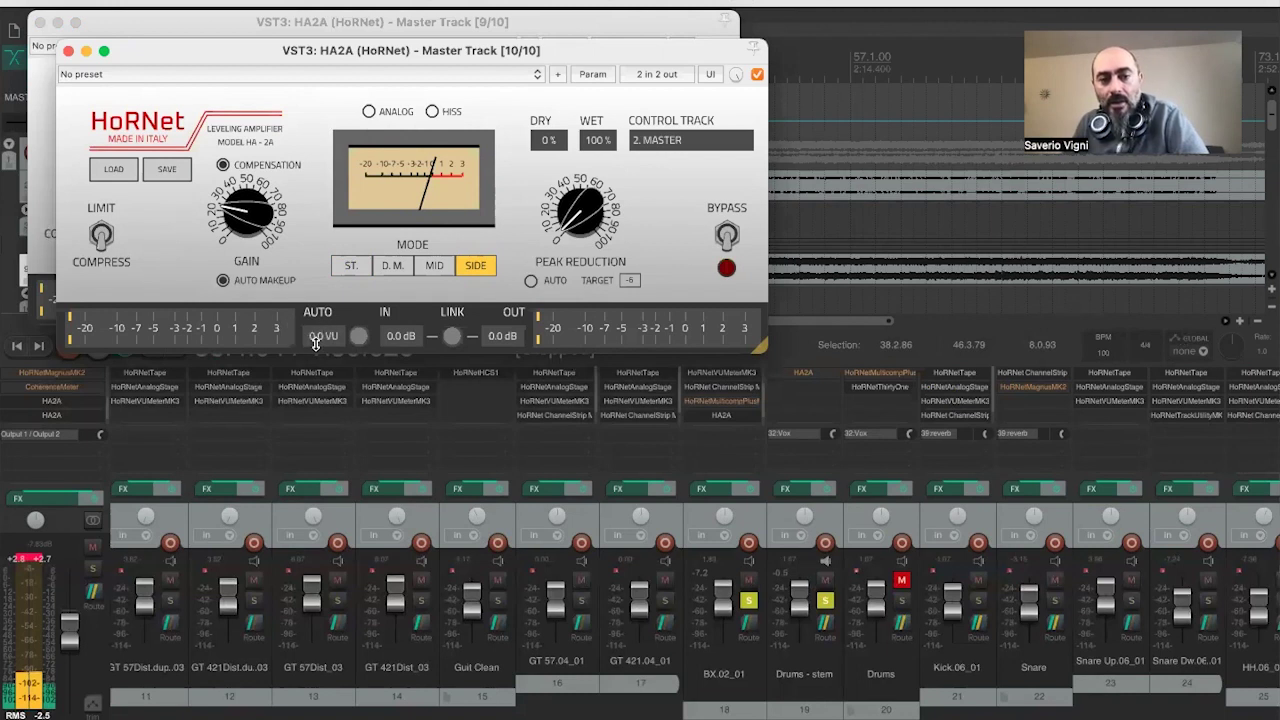
- Try 6.0 VU as the second HA2A's automatic levelling target and reset it to 0
mouse_move(322, 336)
left_mouse_down()
mouse_move(328, 238)
mouse_move(326, 370)
mouse_move(319, 329)
left_mouse_up()
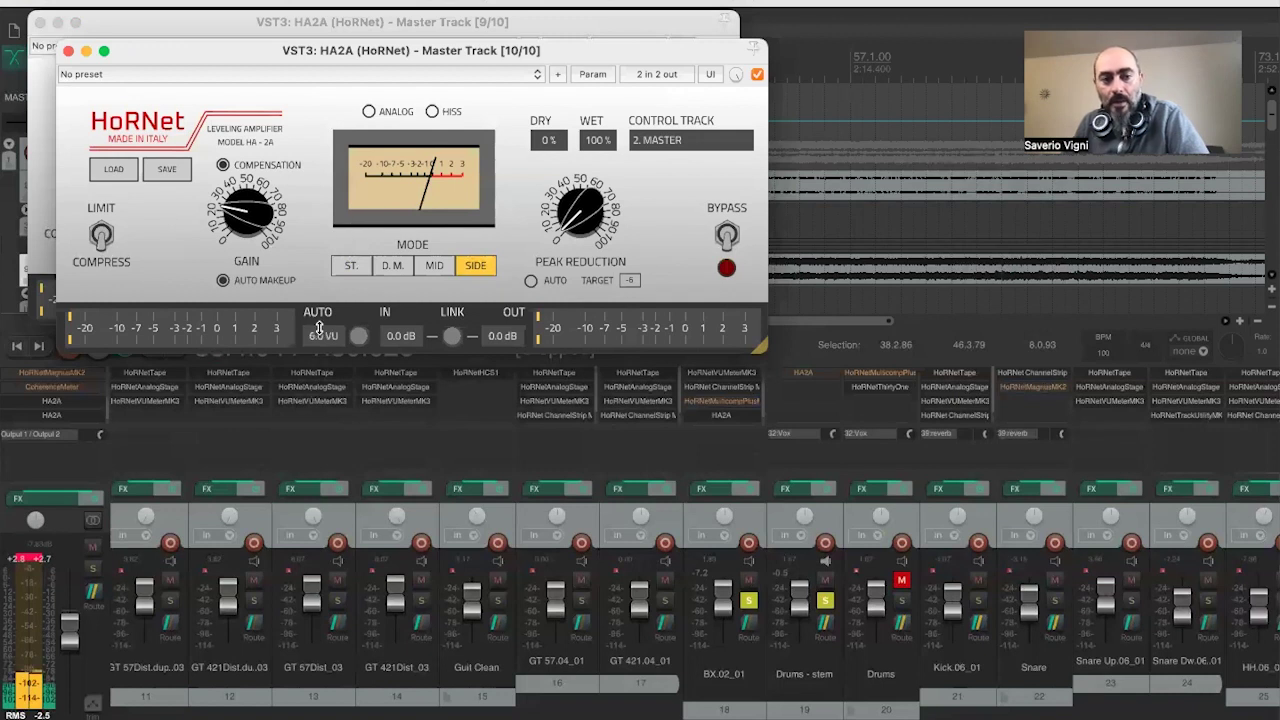
double_click(319, 333)
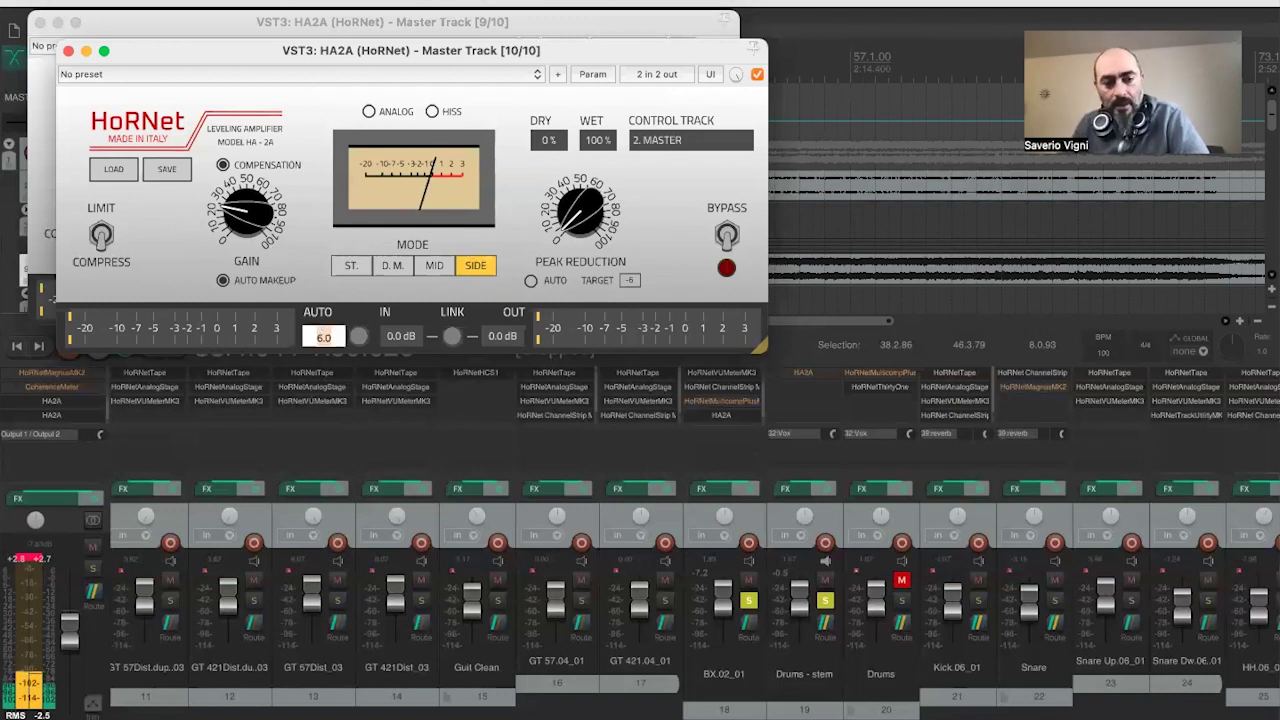
type("0")
key("Return")
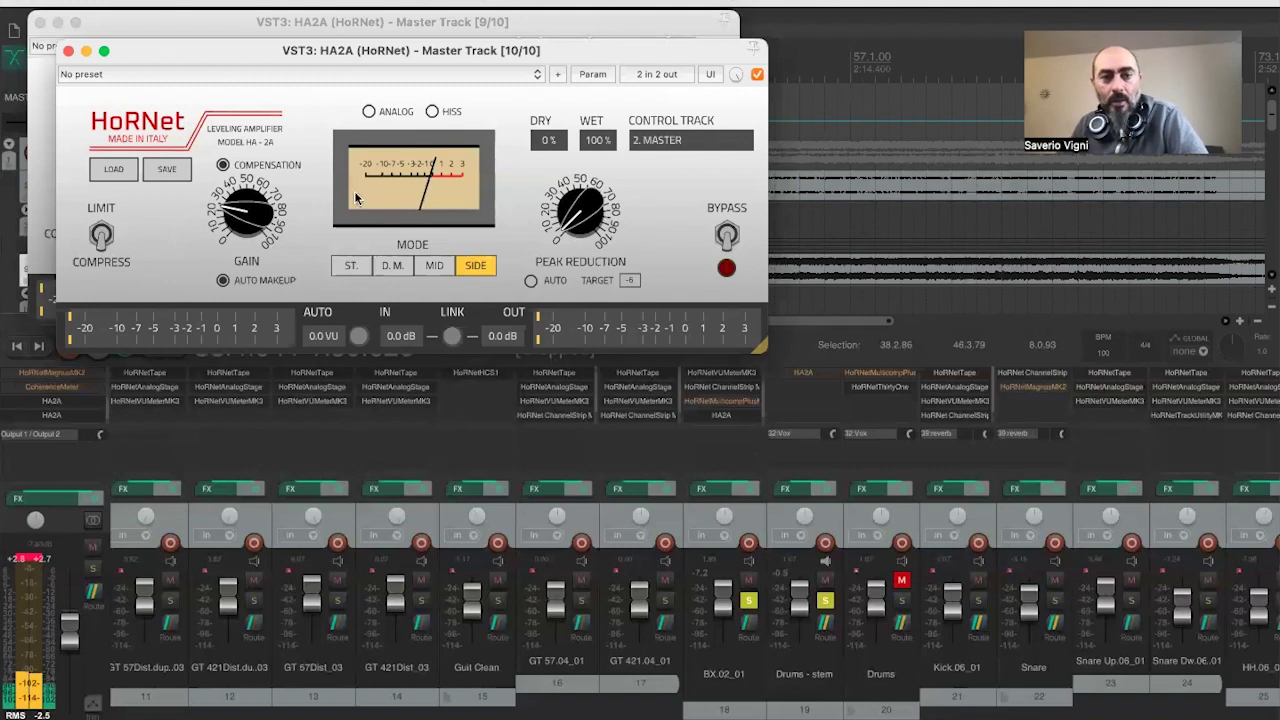
- Play the mix, auto-level the Side HA2A at 0.0 VU and raise its peak reduction to 61%
left_click_drag(410, 50, 509, 153)
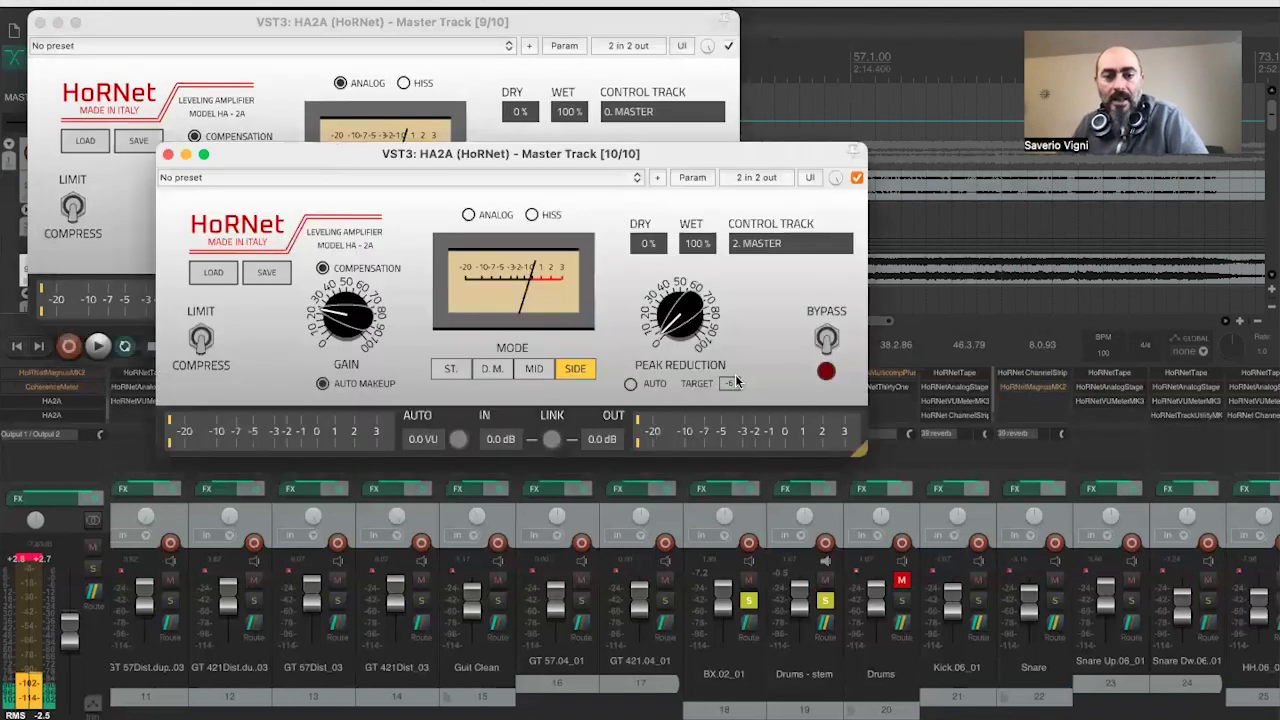
key("space")
left_click_drag(668, 326, 680, 300)
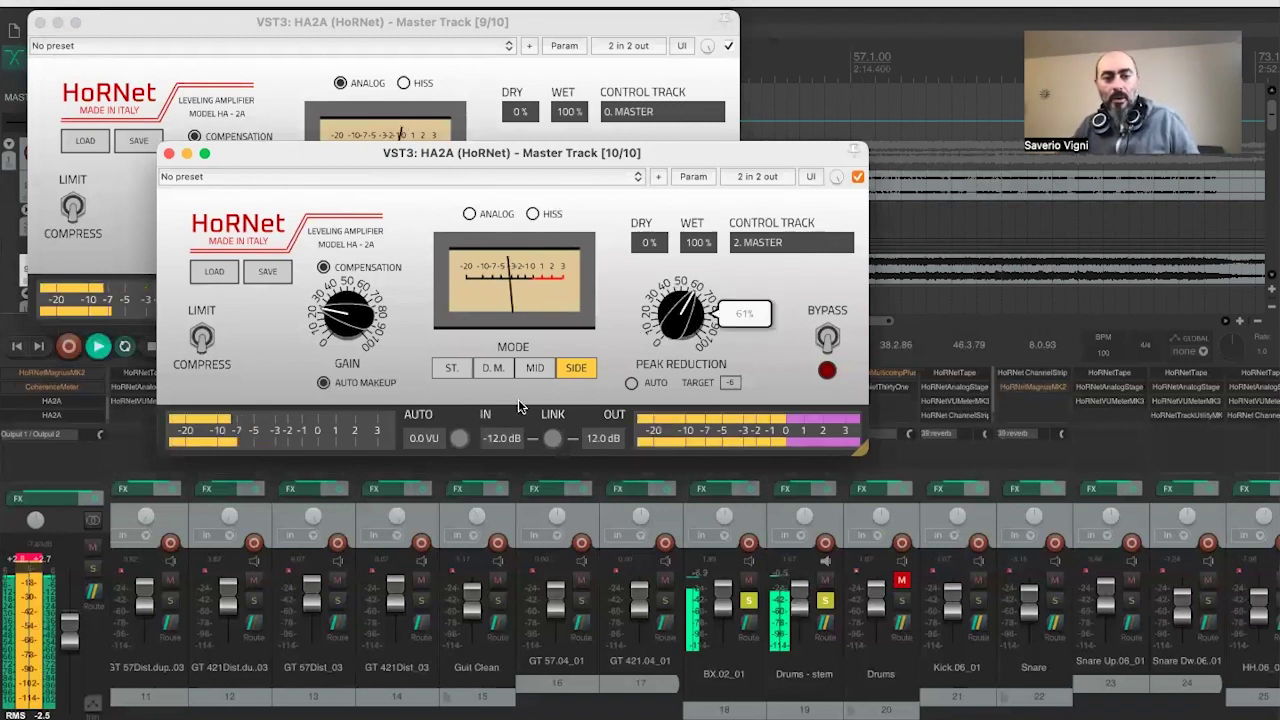
- Turn off the Side HA2A's auto makeup and compare its sound bypassed and active
left_click(857, 178)
left_click(857, 178)
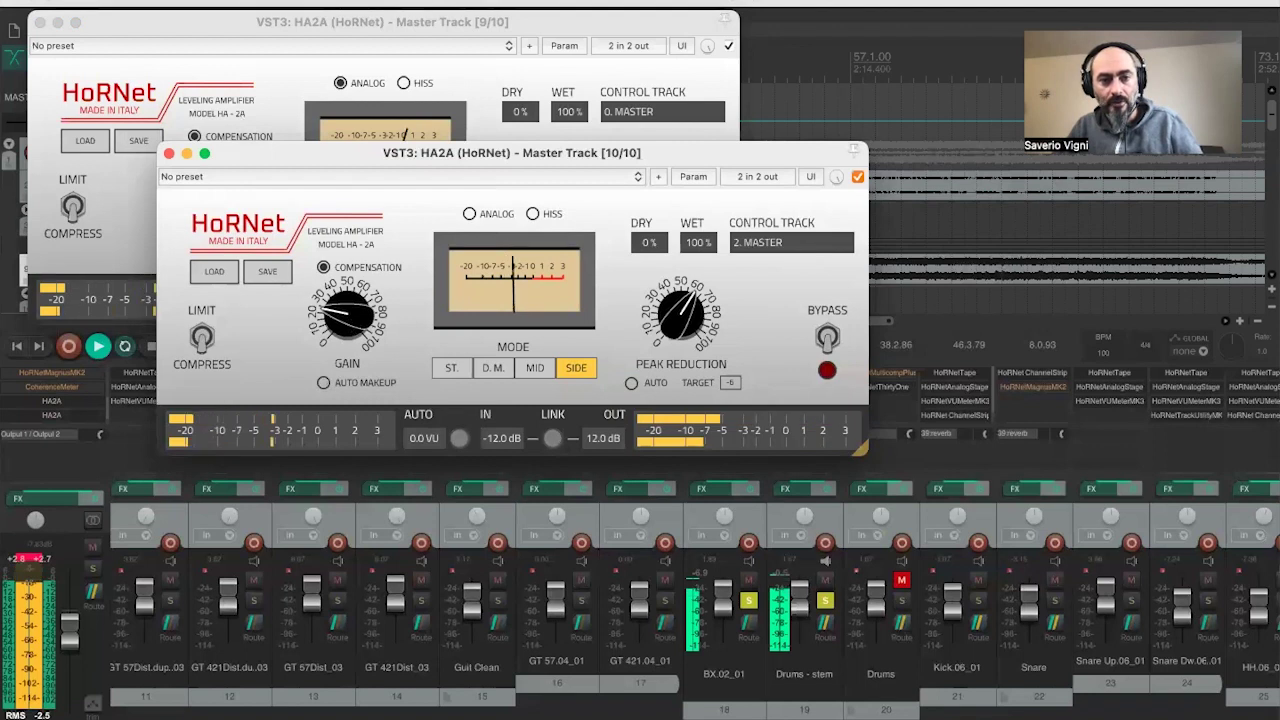
mouse_move(347, 315)
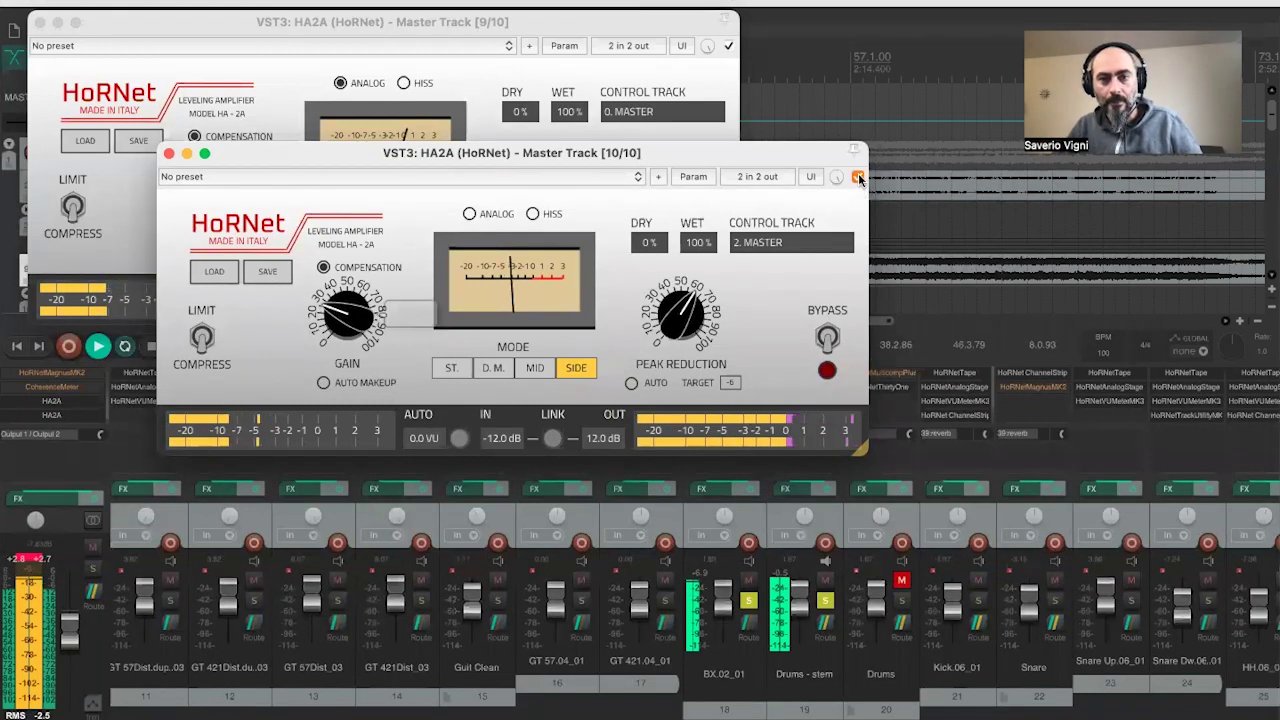
left_click(857, 177)
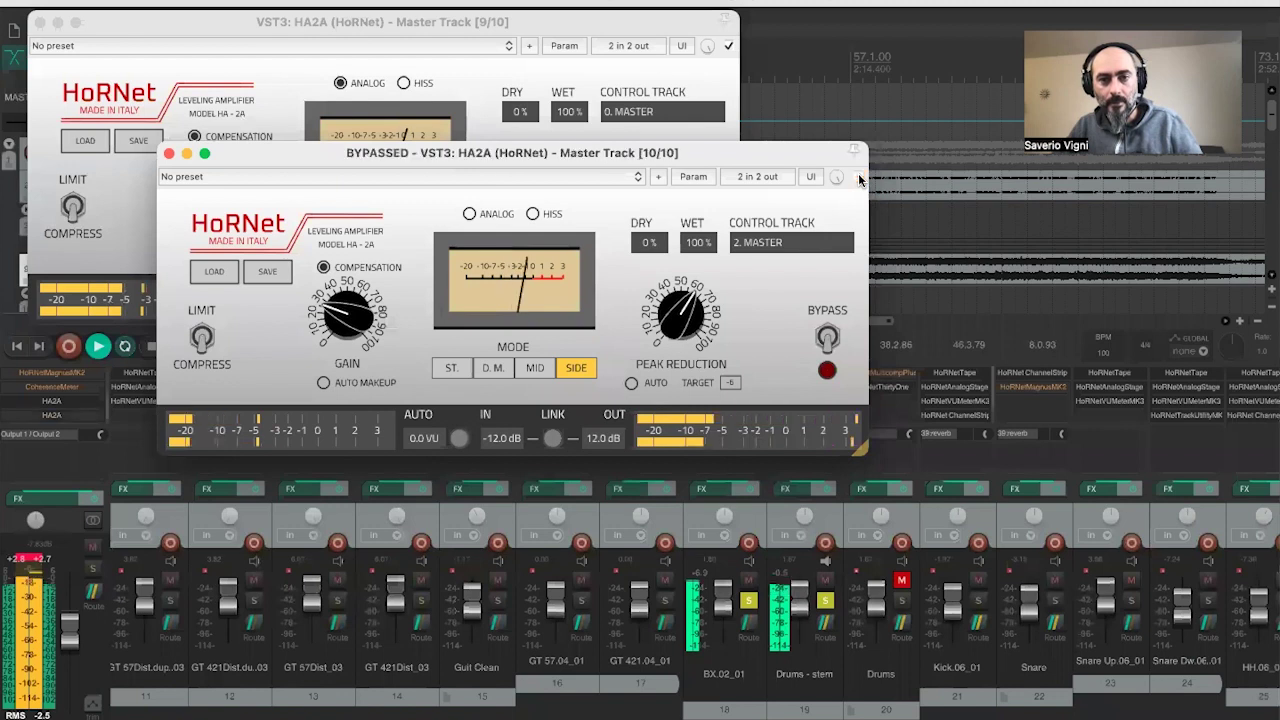
left_click(857, 177)
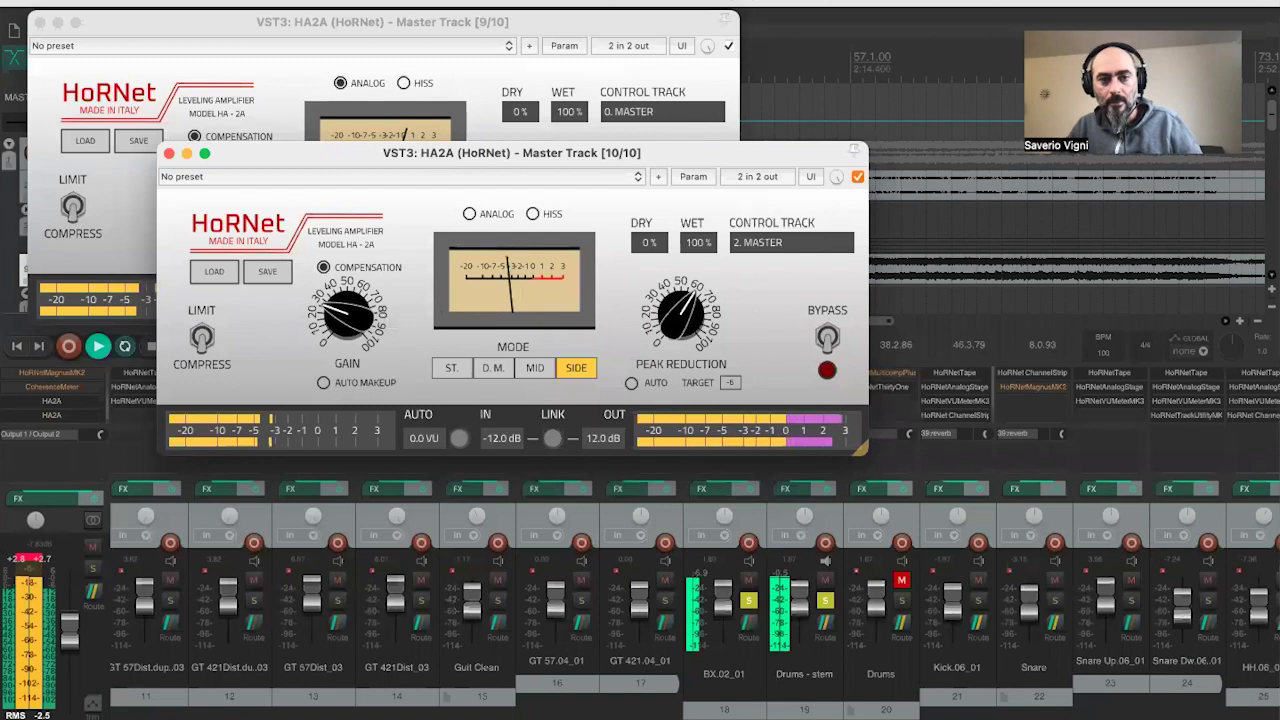
- Raise the Side HA2A's gain to about 60 and lower its peak reduction to 53%
mouse_move(347, 314)
left_click_drag(347, 314, 347, 288)
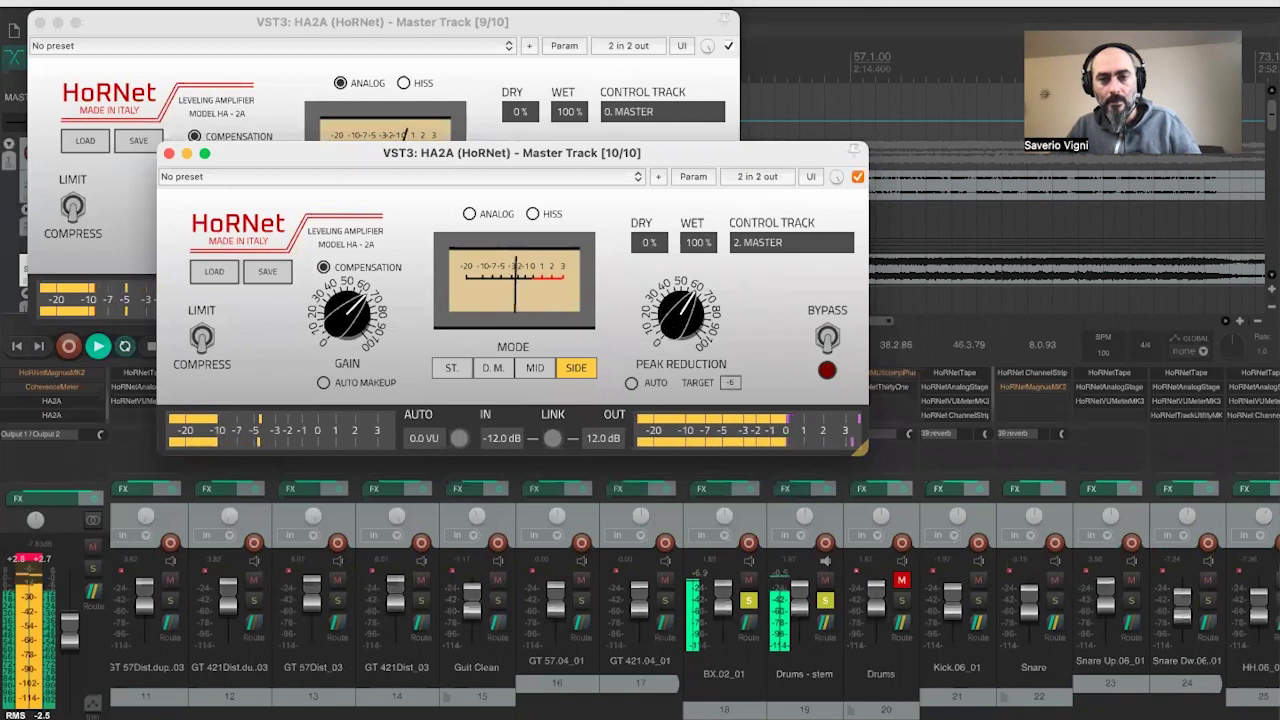
left_click(680, 313)
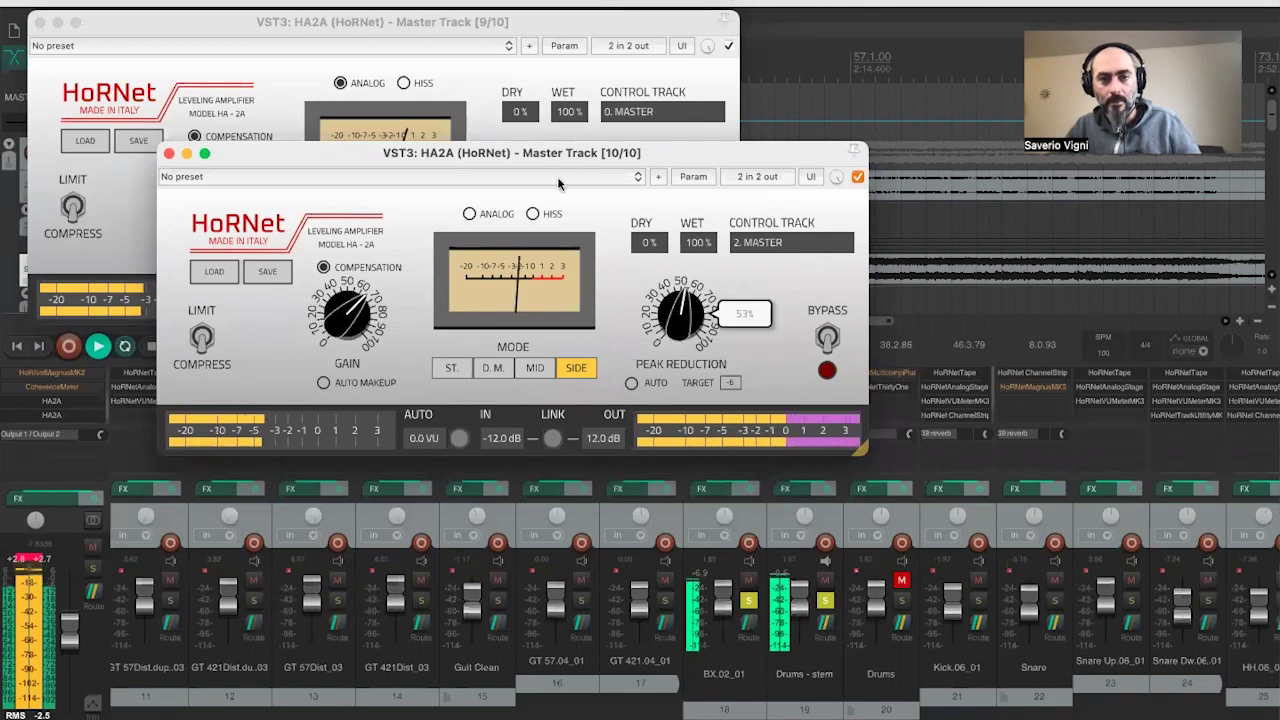
- On the Mid HA2A, try 62% peak reduction, settle at about 45, disable auto makeup and compensation, and raise gain to about 25
left_click(557, 135)
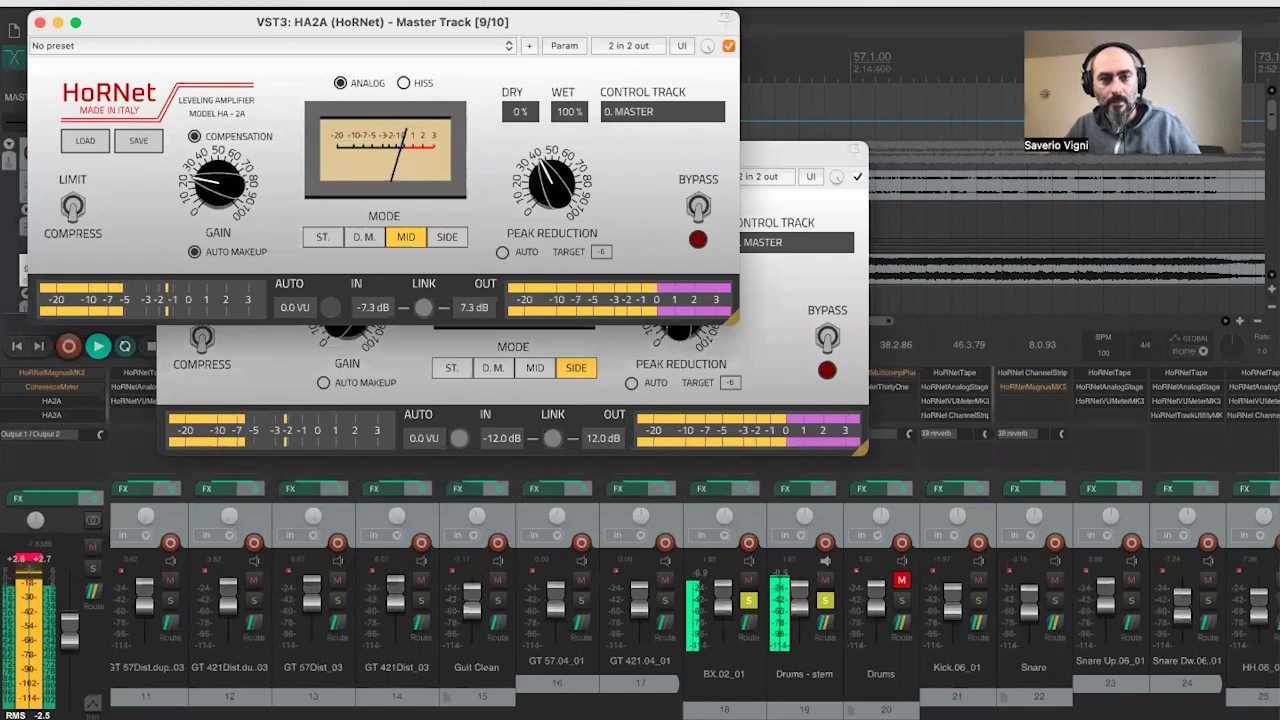
mouse_move(552, 180)
left_click_drag(552, 180, 552, 156)
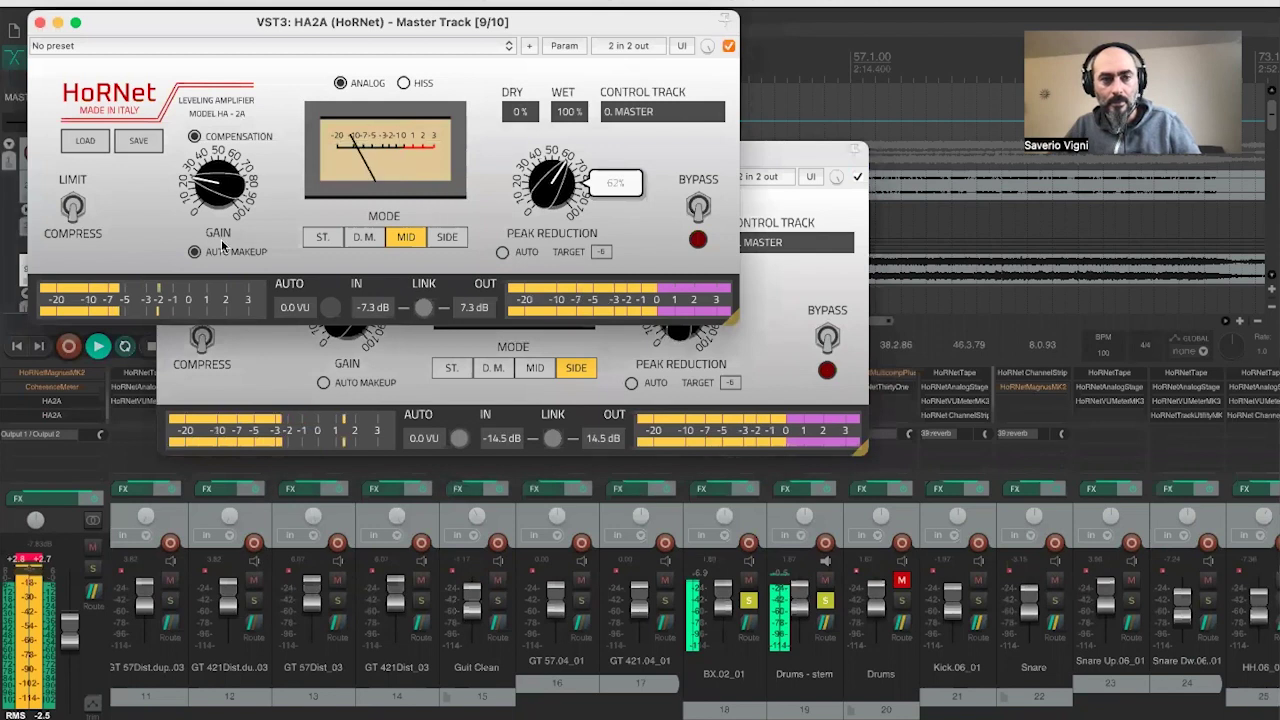
left_click_drag(552, 180, 534, 200)
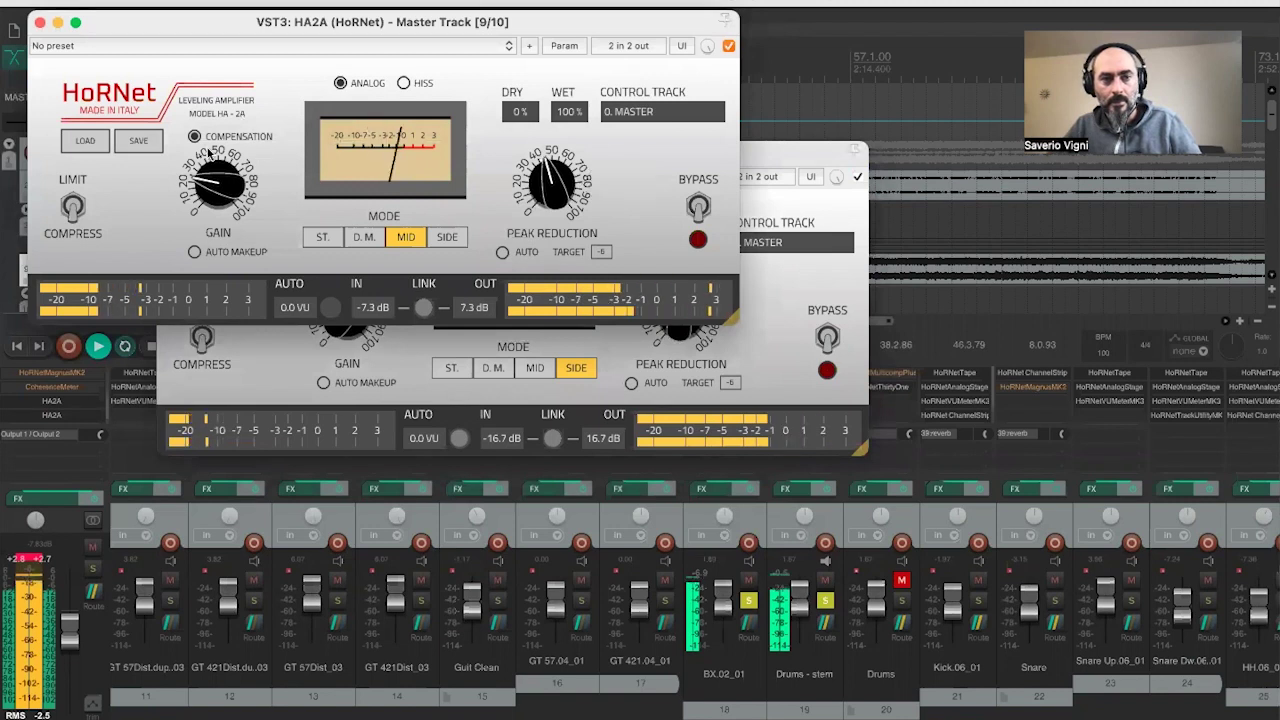
left_click_drag(216, 180, 216, 167)
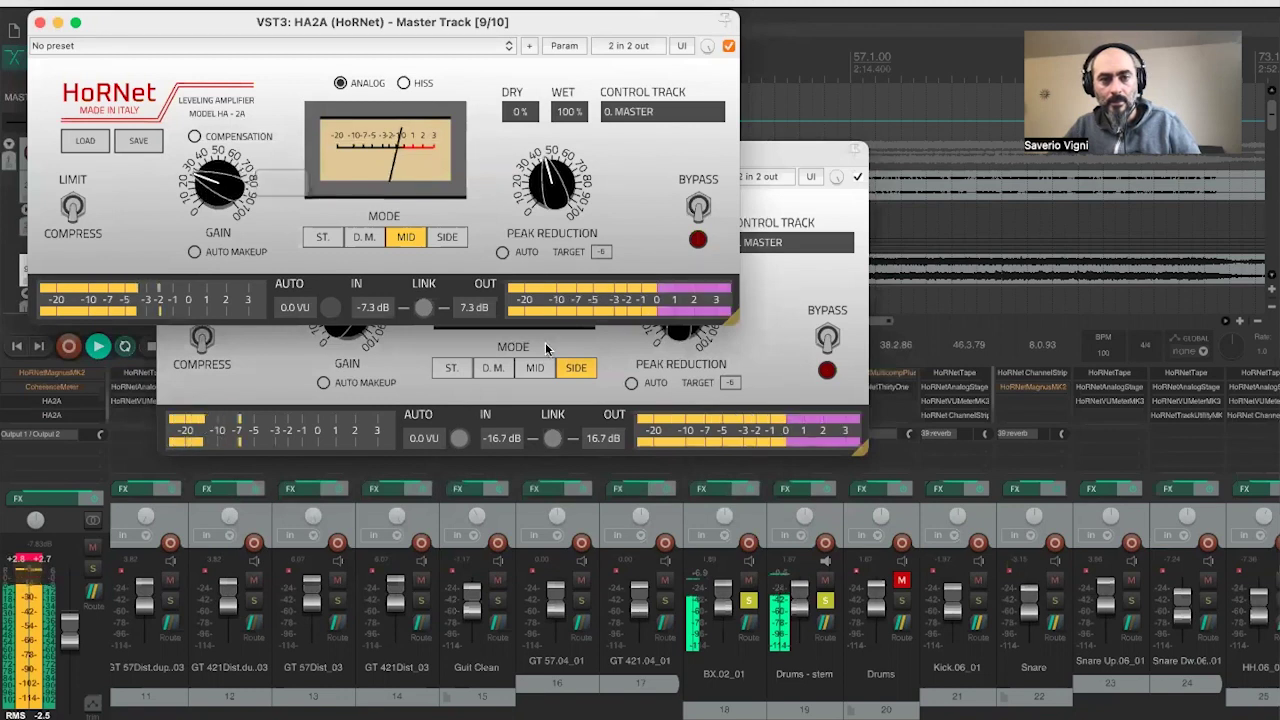
- Return to the Side HA2A and raise its peak reduction to about 60
left_click(546, 347)
left_click_drag(680, 313, 680, 311)
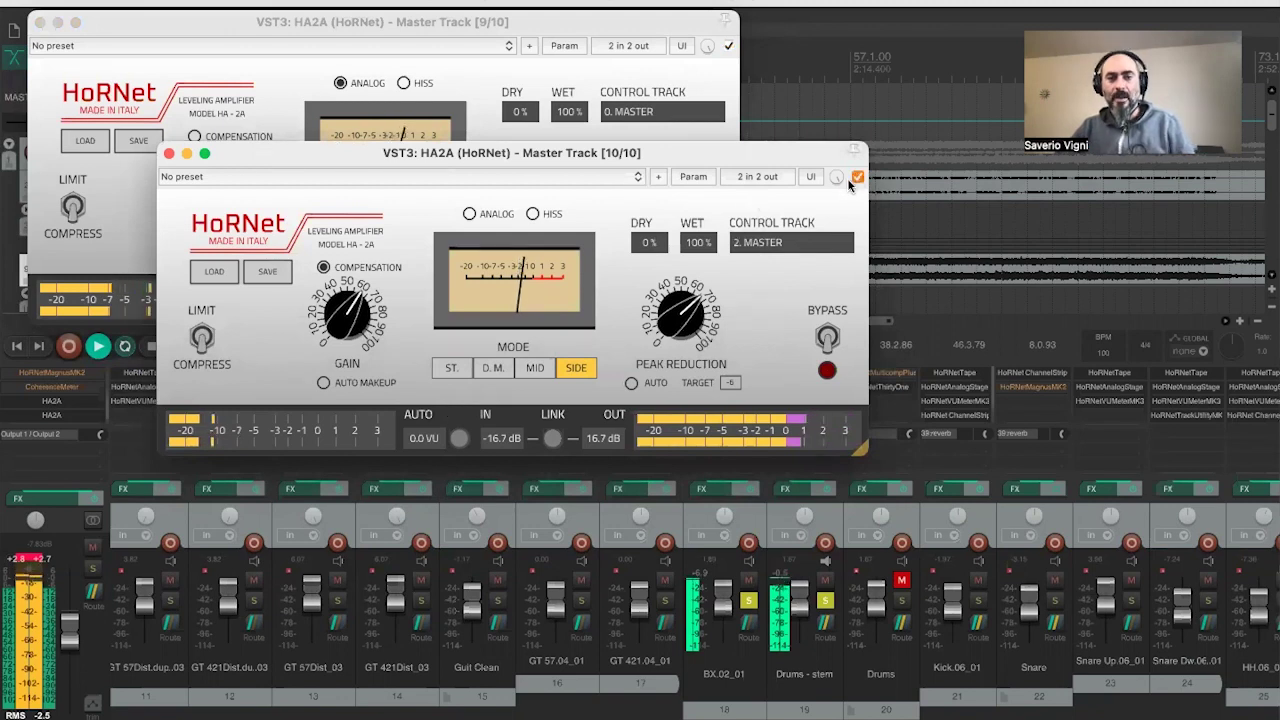
- Stop playback and try the Side HA2A's gain at 42% and 71%
key("space")
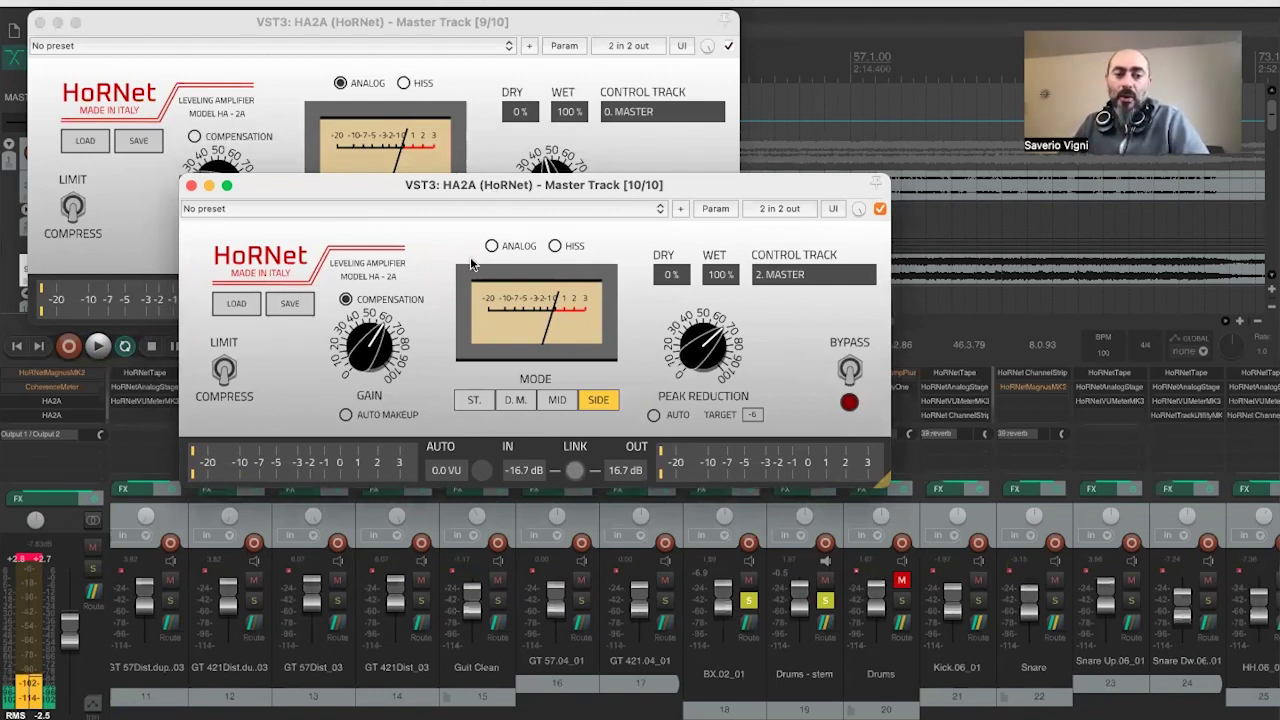
left_click_drag(490, 186, 493, 212)
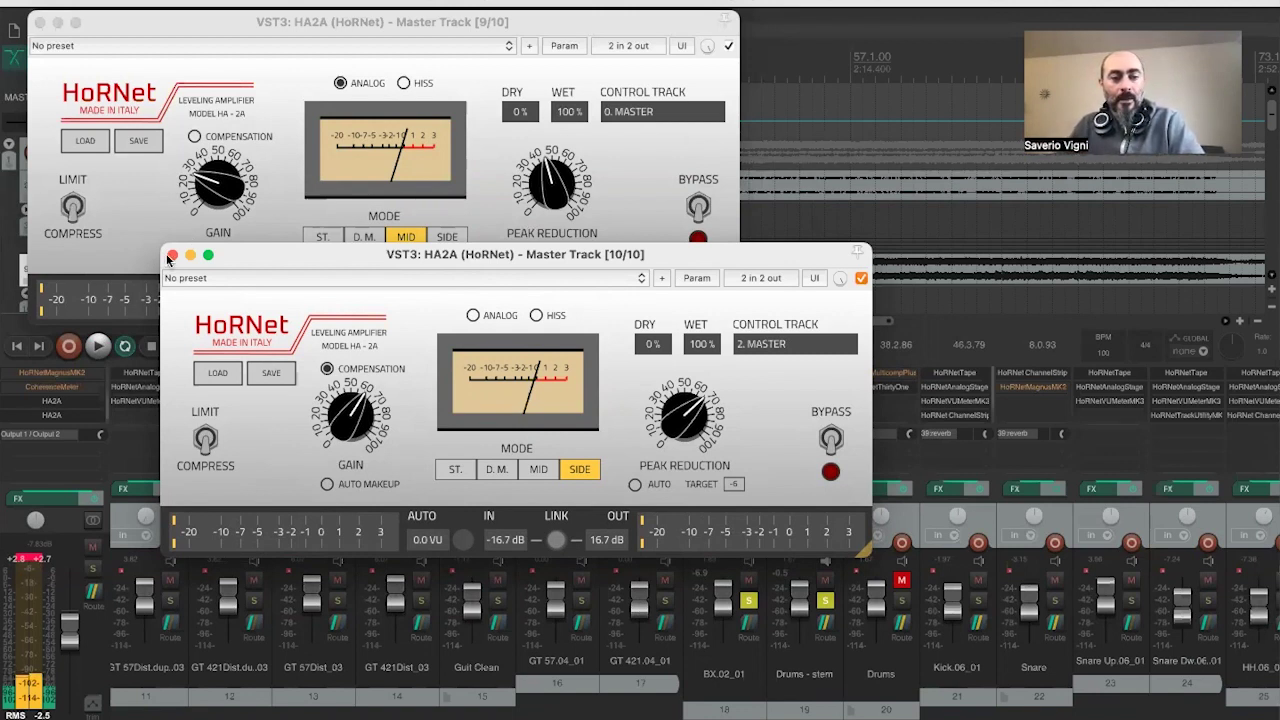
left_click(350, 420)
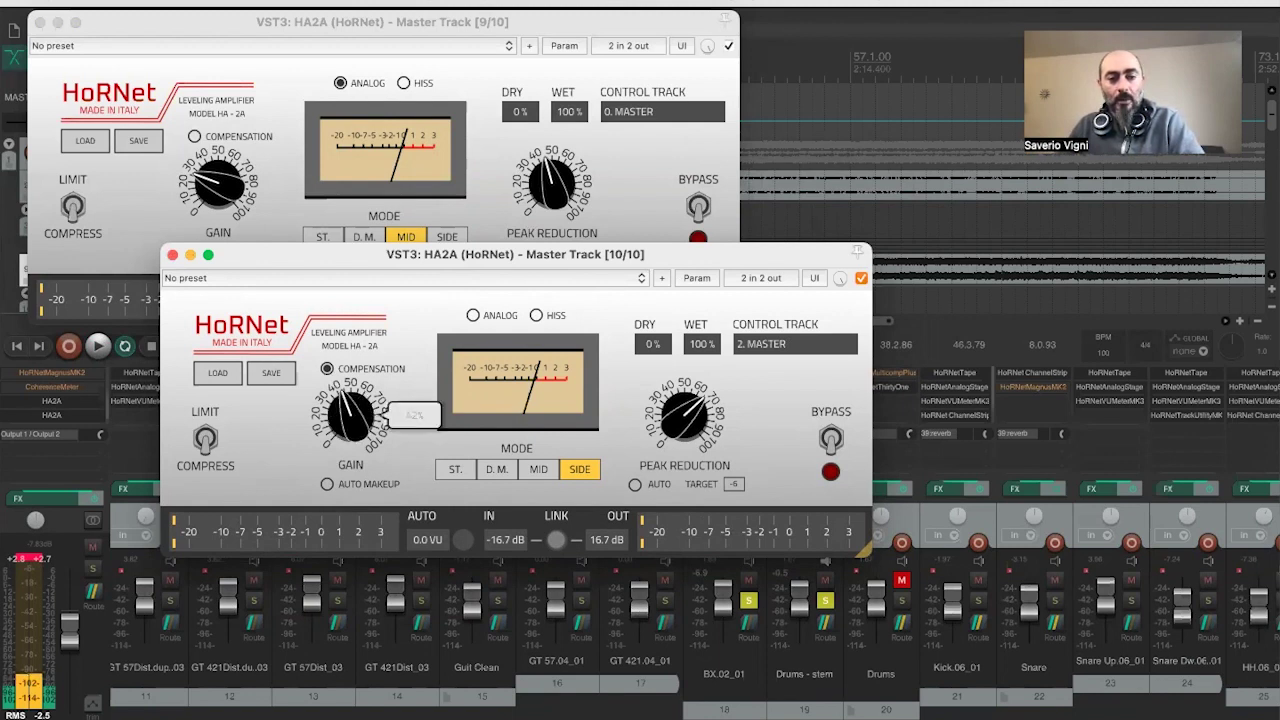
left_click_drag(350, 420, 290, 25)
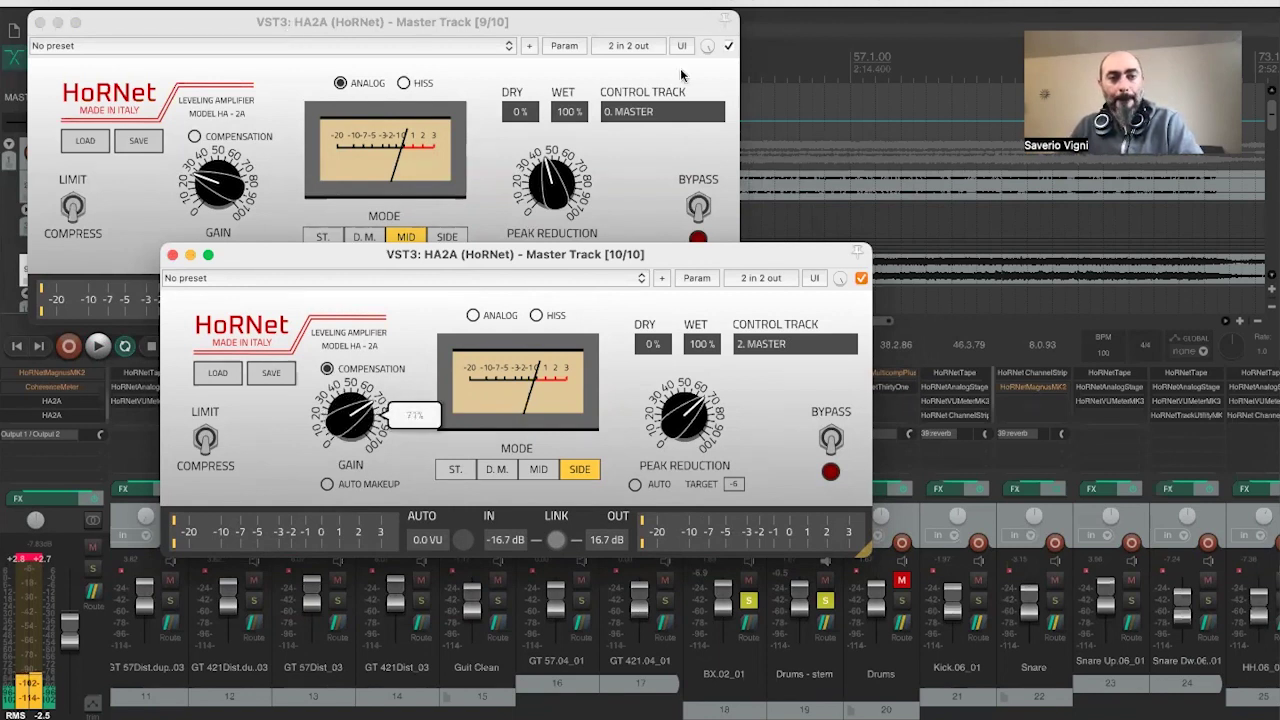
- Bypass the Mid HA2A, restart playback, and try the Side HA2A's gain down at 32%
left_click(681, 75)
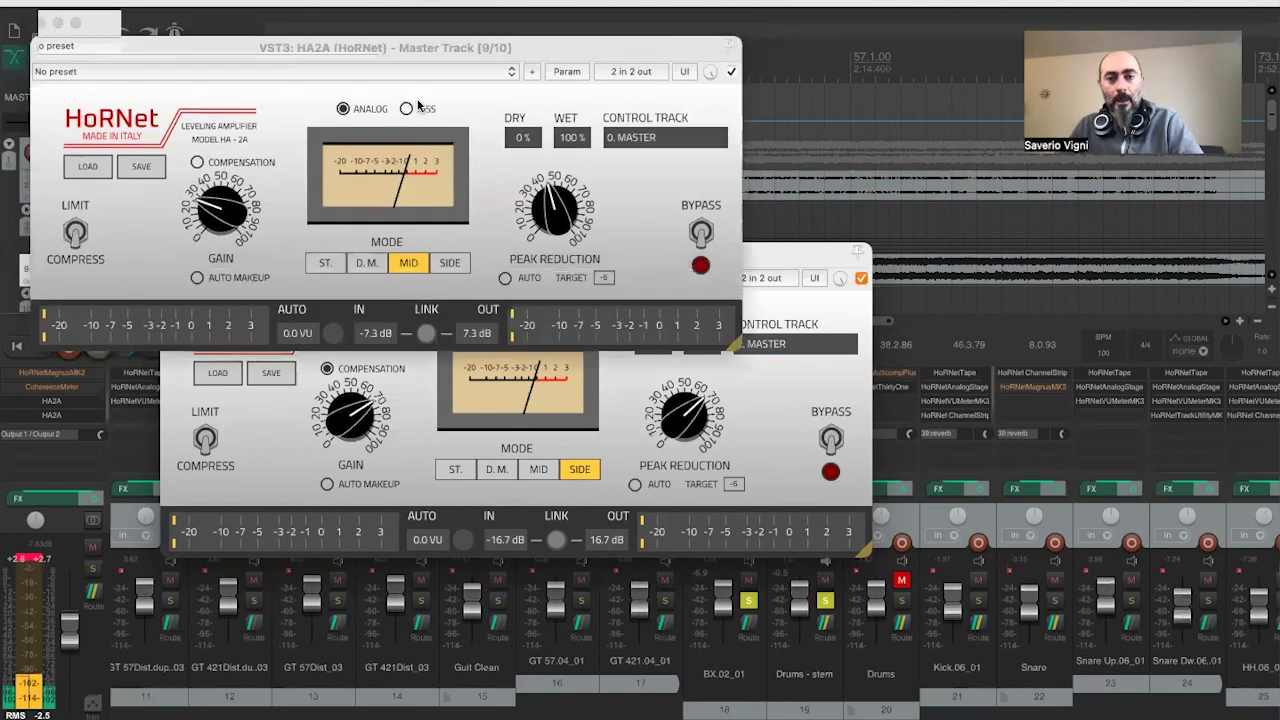
left_click(741, 134)
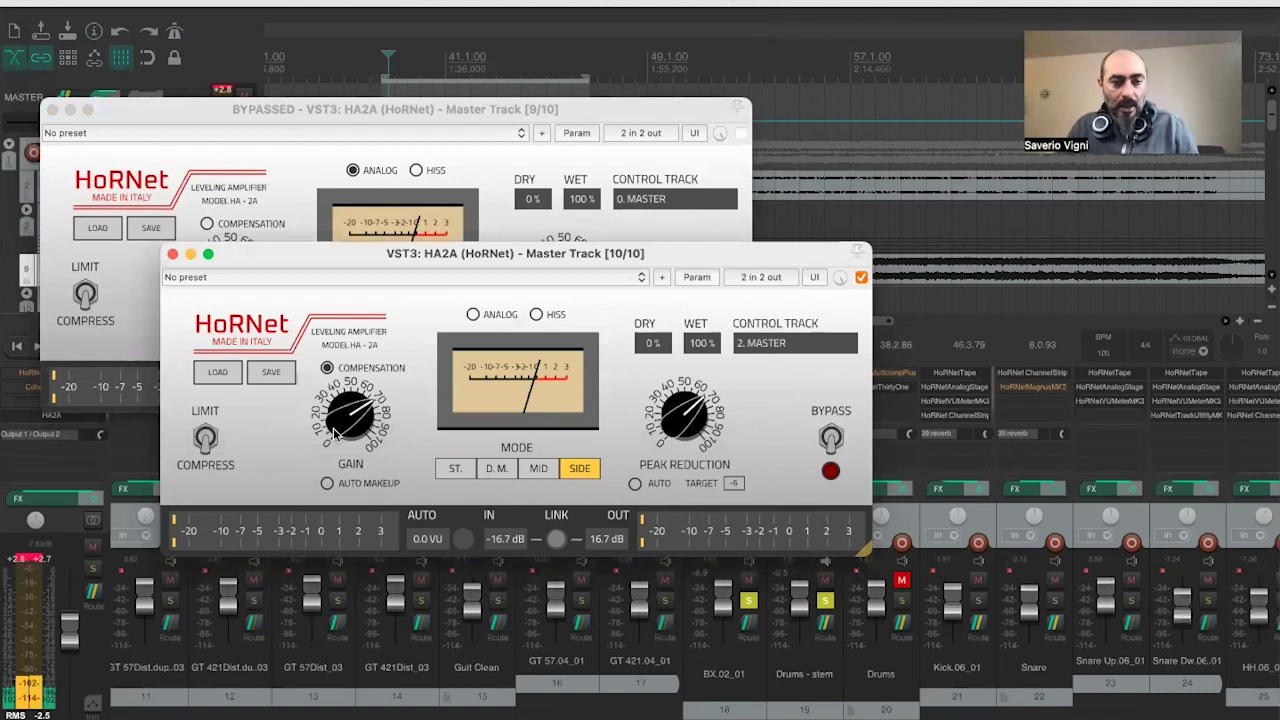
key("space")
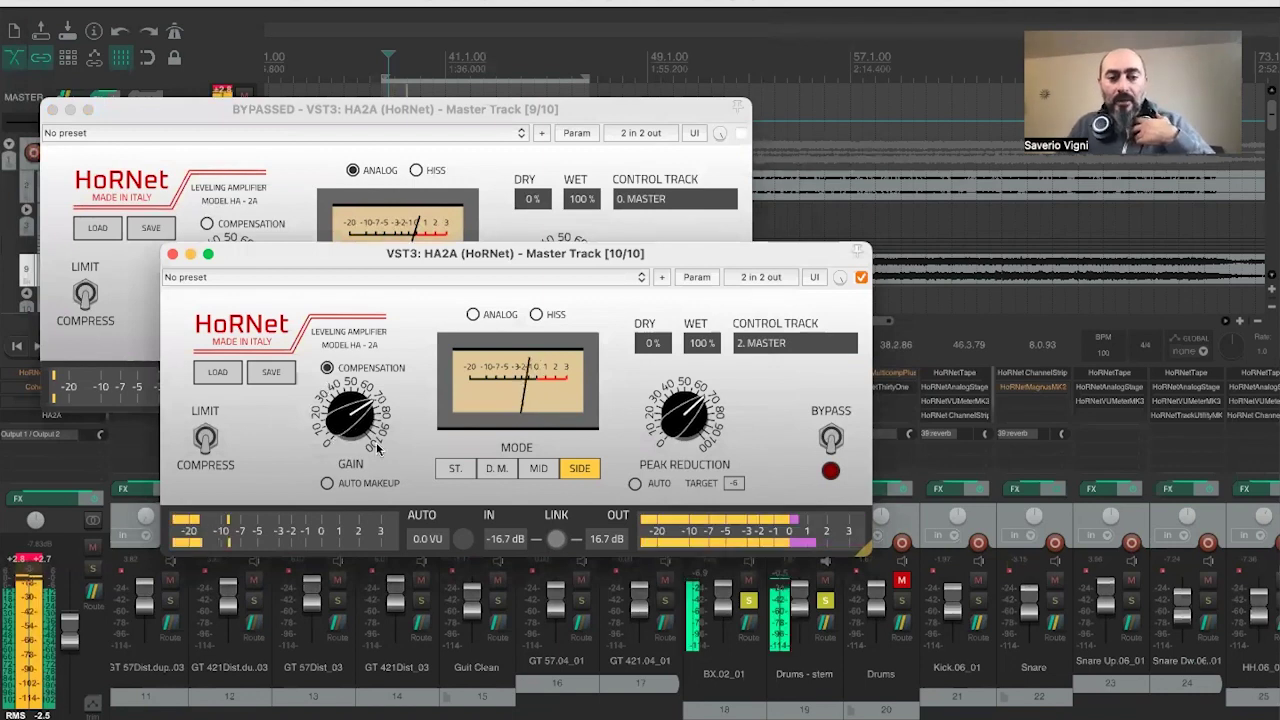
mouse_move(348, 428)
left_mouse_down()
mouse_move(348, 440)
mouse_move(348, 380)
mouse_move(348, 453)
mouse_move(348, 391)
mouse_move(348, 433)
left_mouse_up()
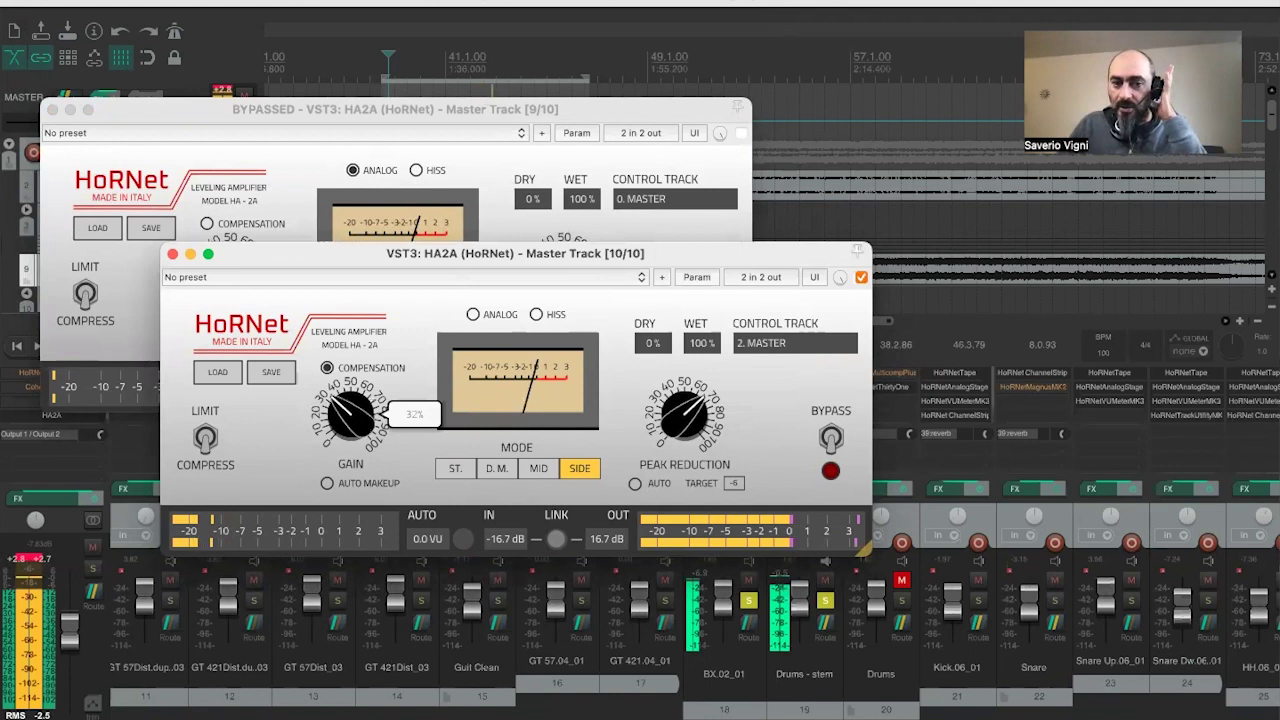
- Enable analog mode on the Side HA2A and raise its linked input level to 2.1 dB
left_click(472, 315)
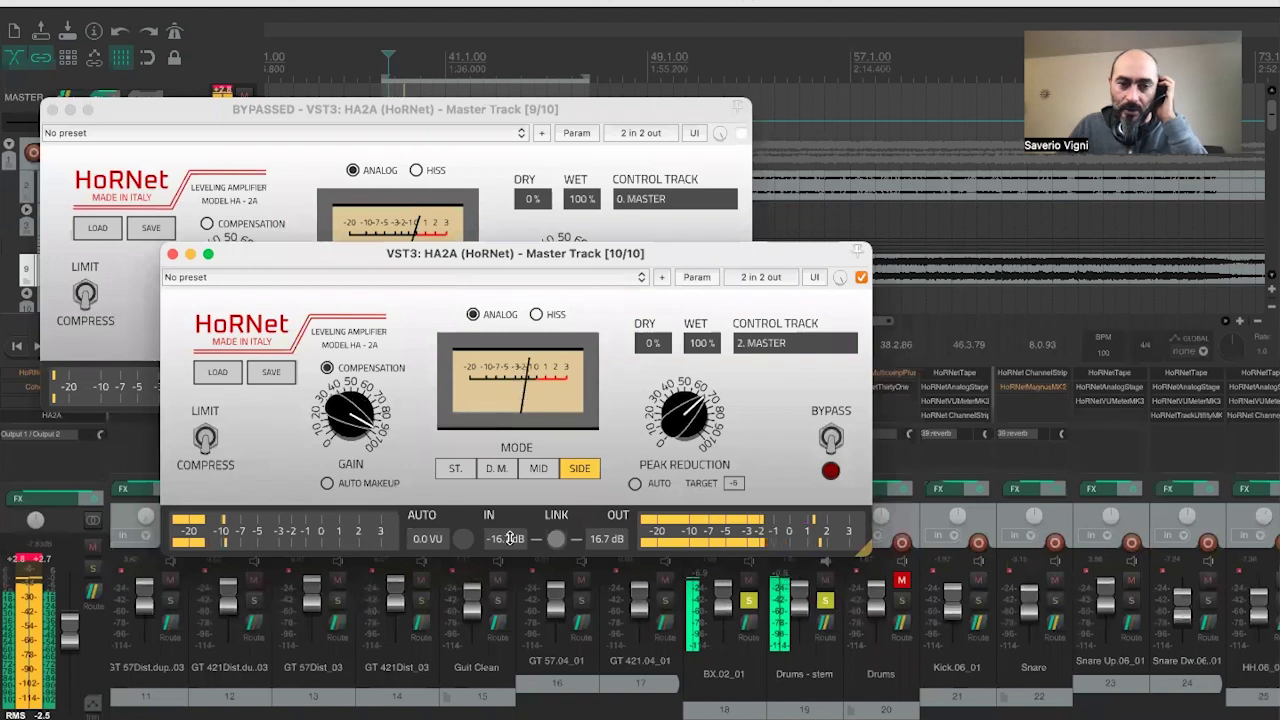
left_click_drag(510, 538, 514, 521)
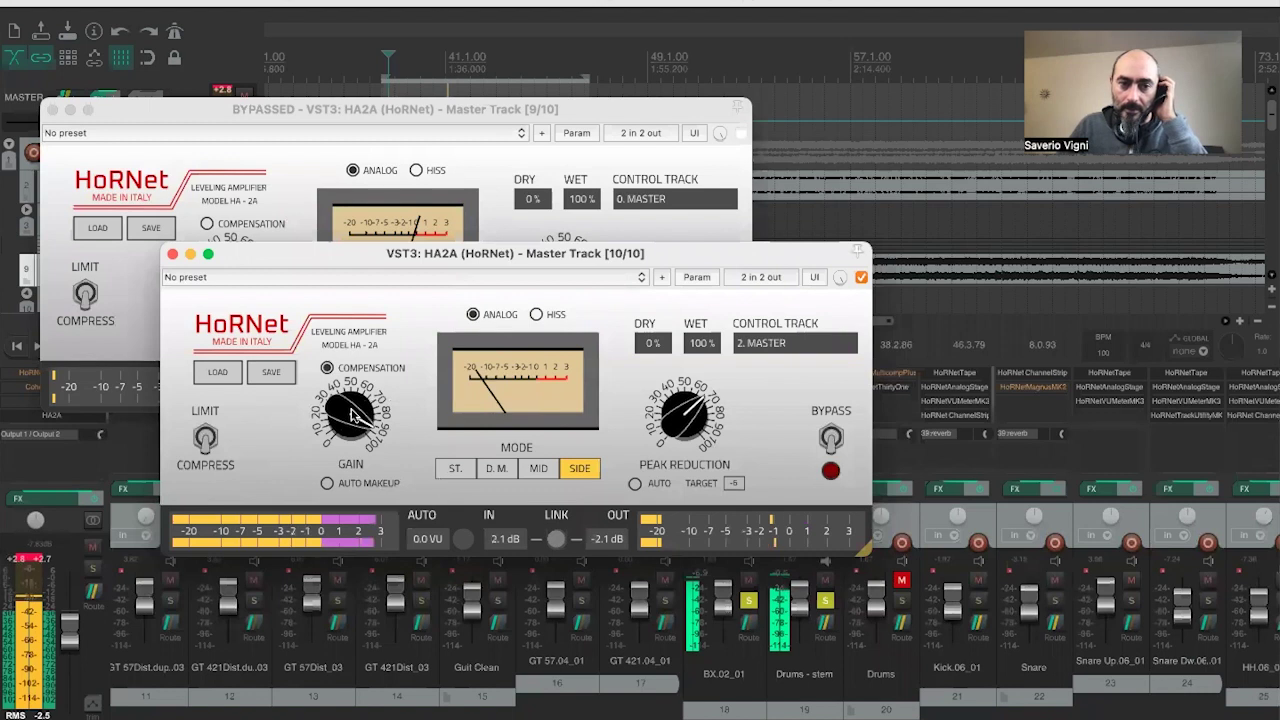
- Lower the Side HA2A's peak reduction to 23% and its gain to about 25 while listening, and stop playback
mouse_move(352, 417)
left_click_drag(352, 417, 352, 430)
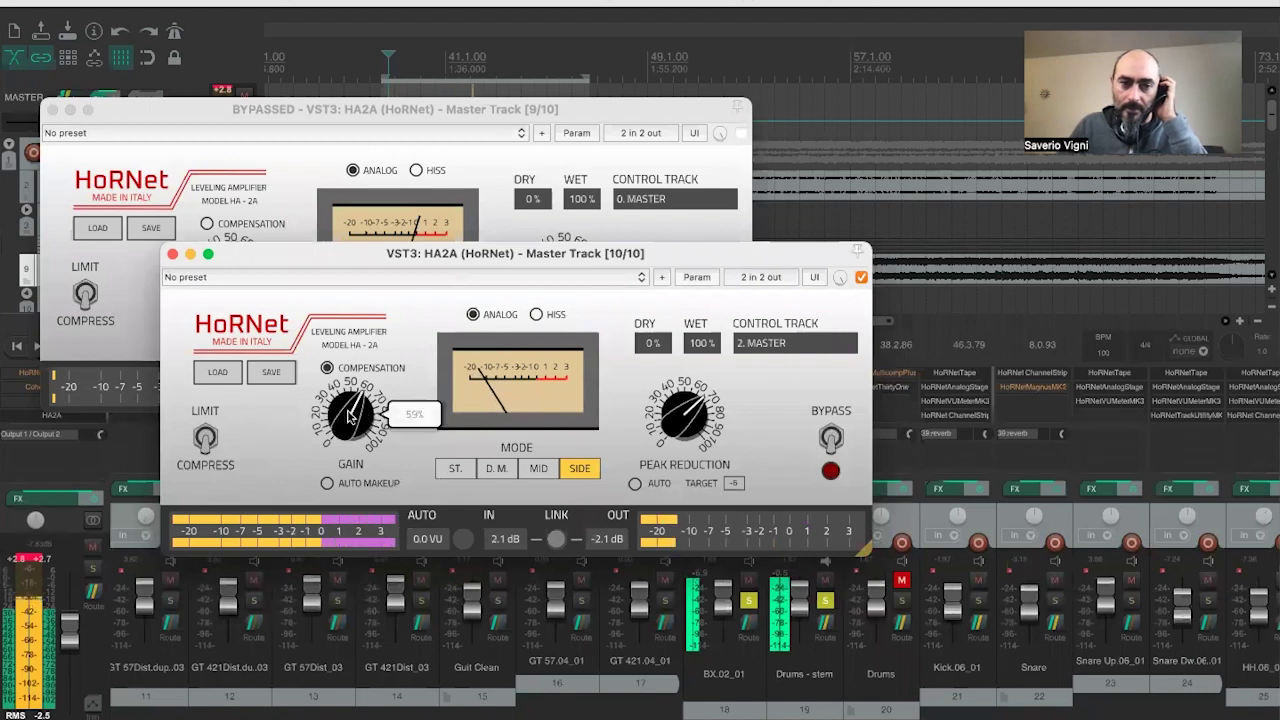
mouse_move(684, 416)
left_click_drag(684, 416, 684, 438)
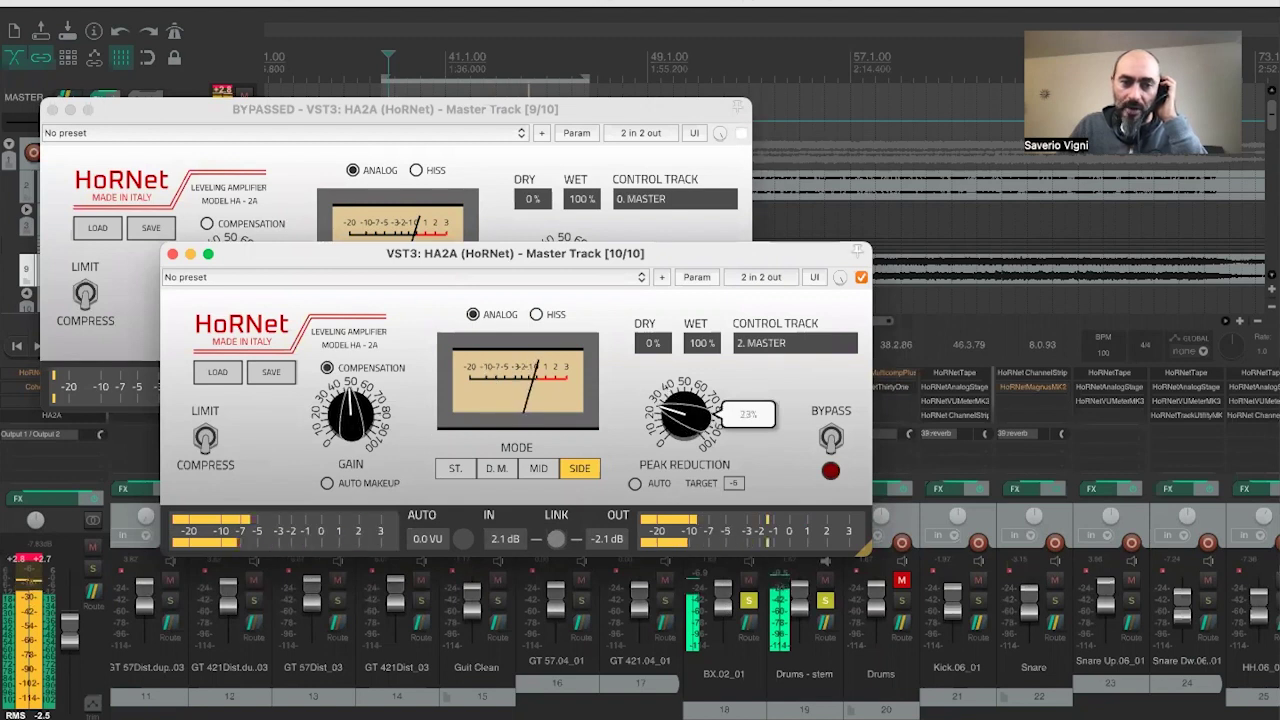
mouse_move(350, 415)
mouse_move(350, 415)
left_mouse_down()
mouse_move(350, 402)
mouse_move(352, 413)
left_mouse_up()
key("space")
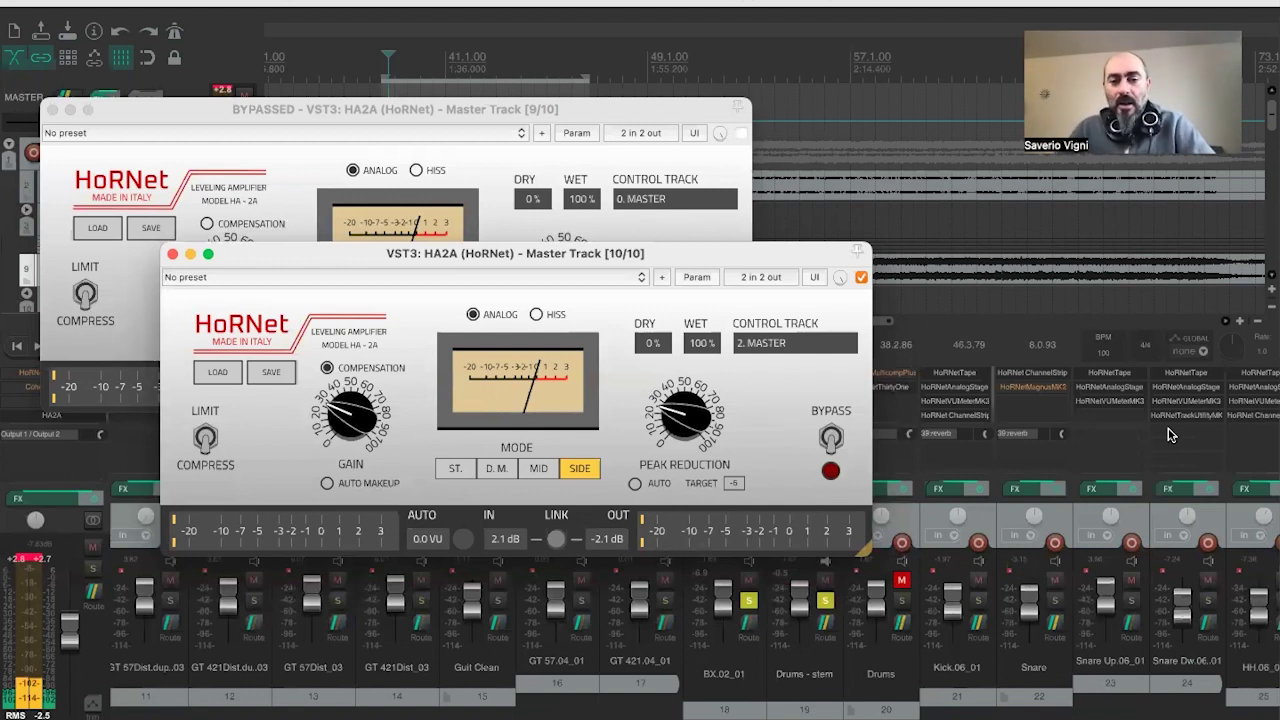
- Switch the Side HA2A's control track to 0. MASTER to view the Mid settings, and return it to 2. MASTER
left_click(763, 344)
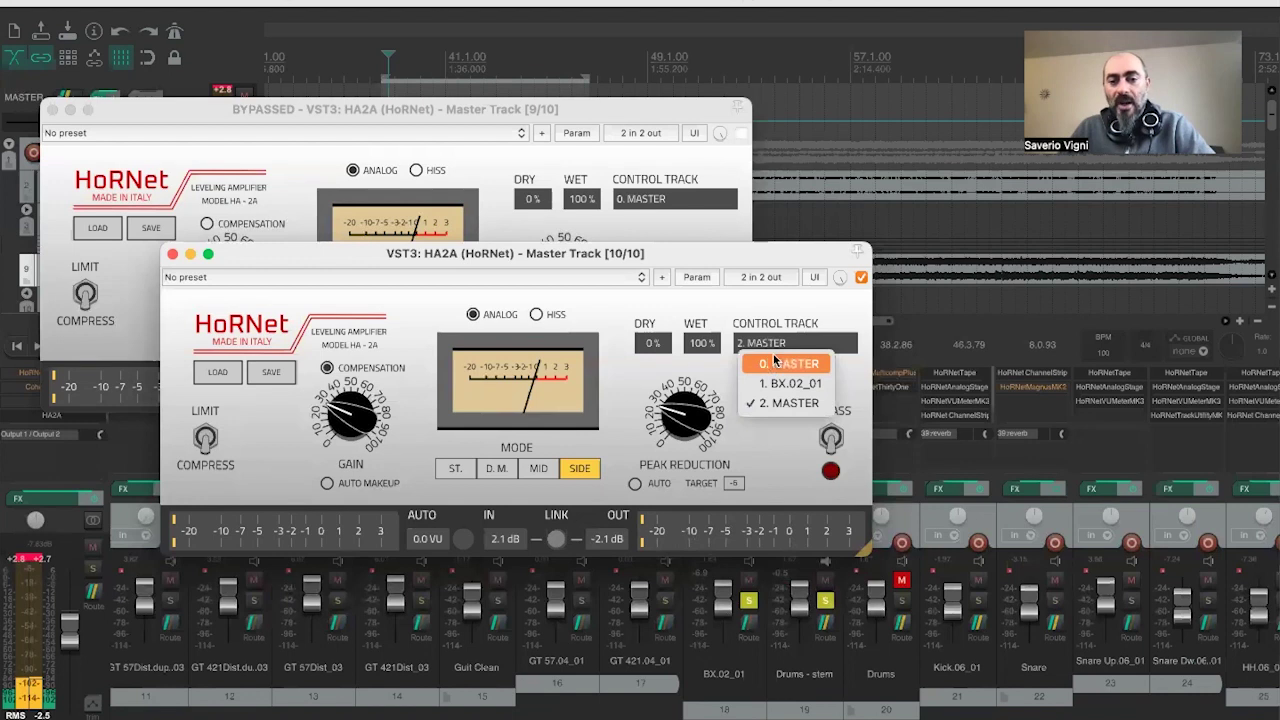
left_click(786, 363)
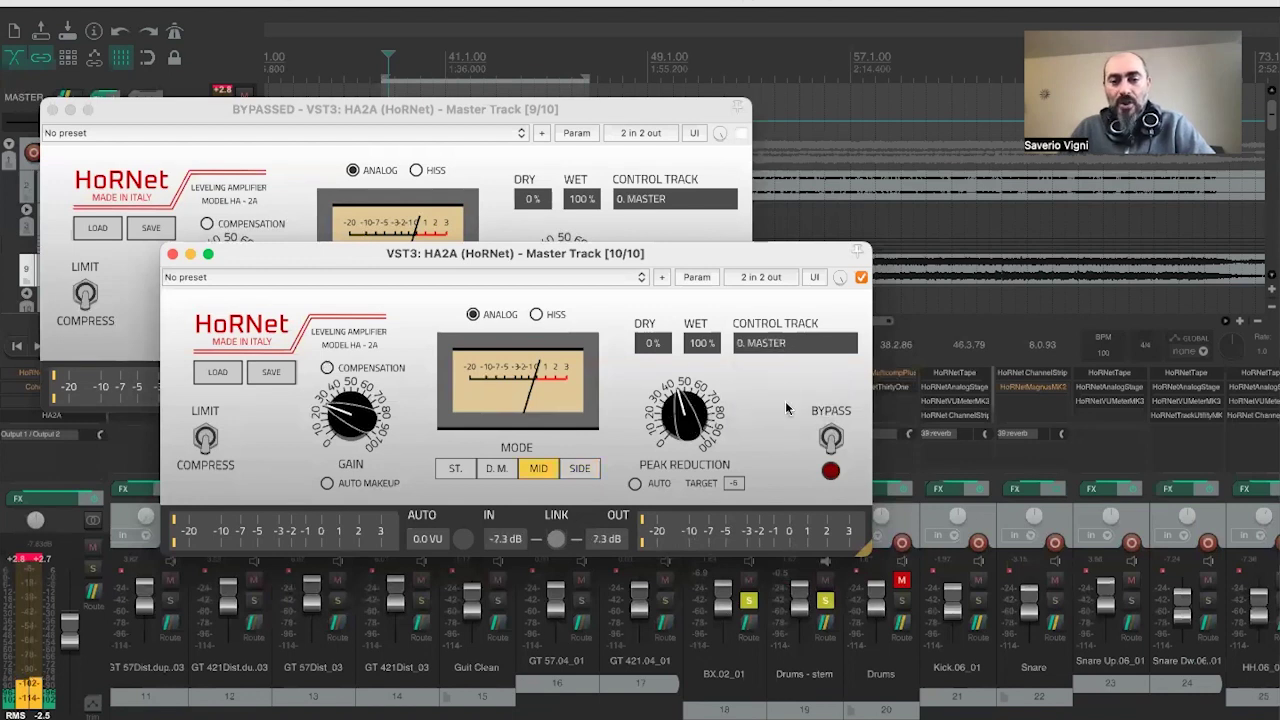
left_click(785, 343)
left_click(786, 404)
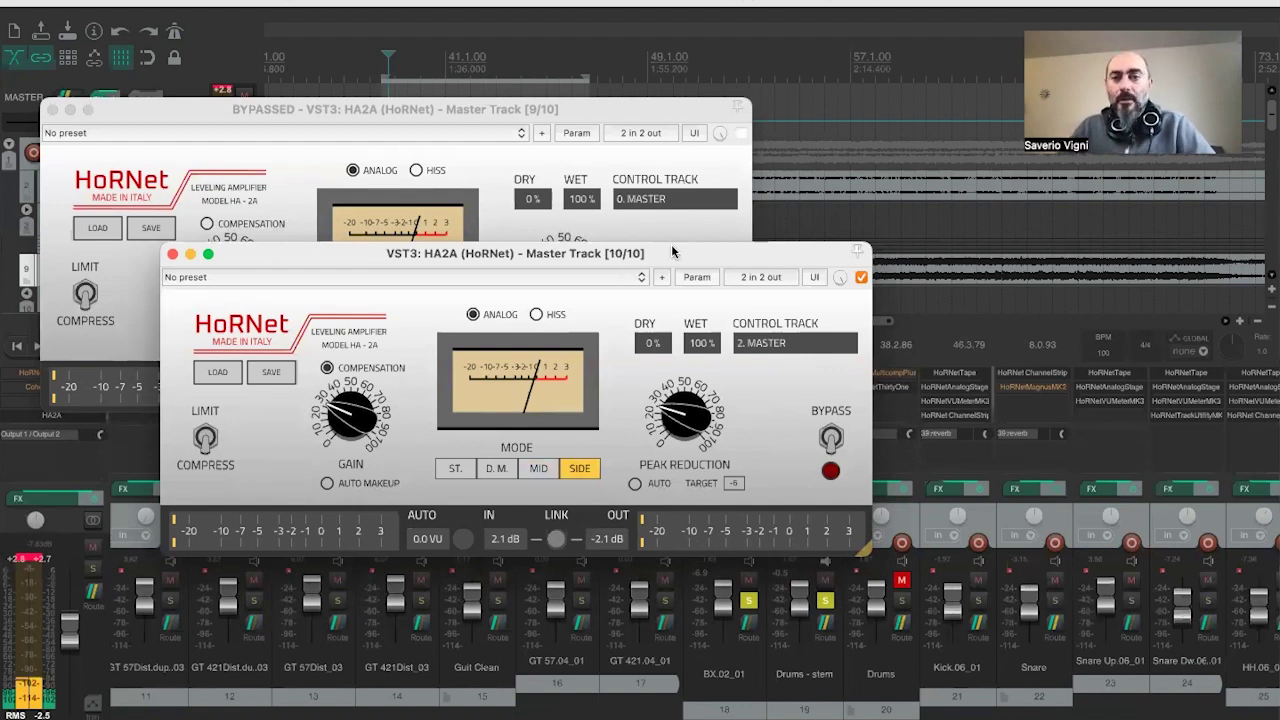
left_click_drag(666, 258, 672, 251)
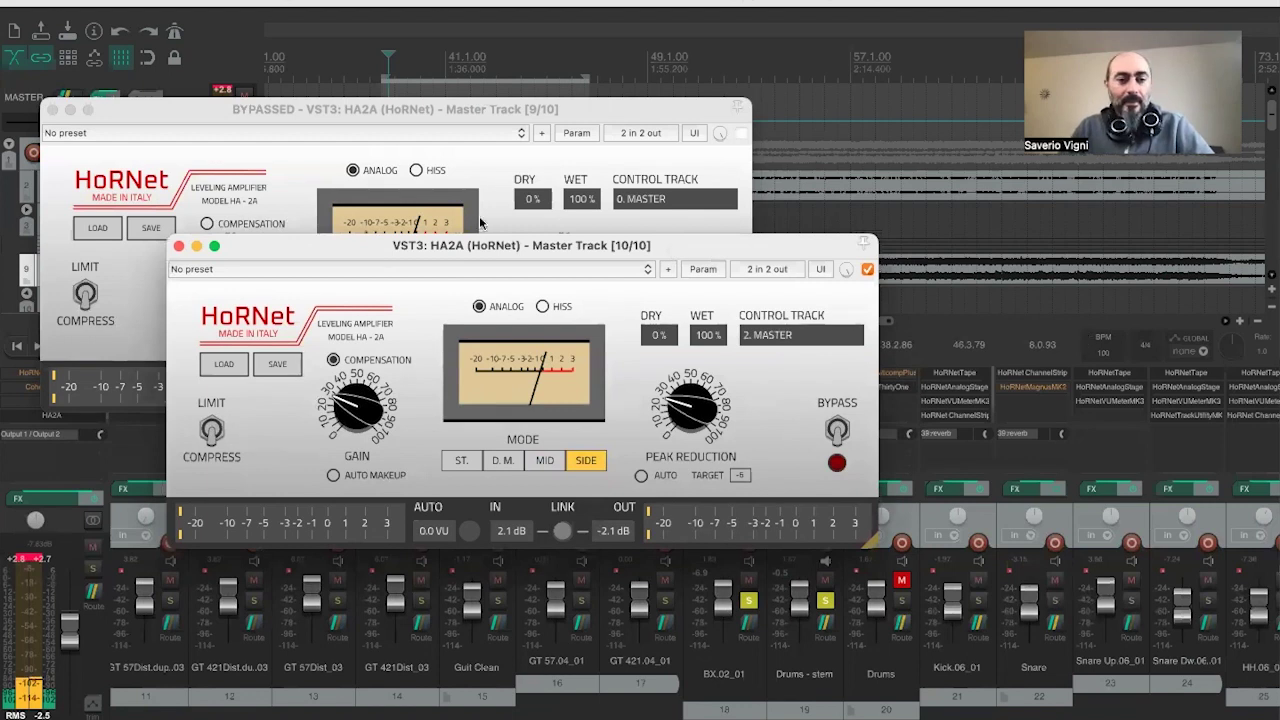
left_click_drag(345, 251, 292, 264)
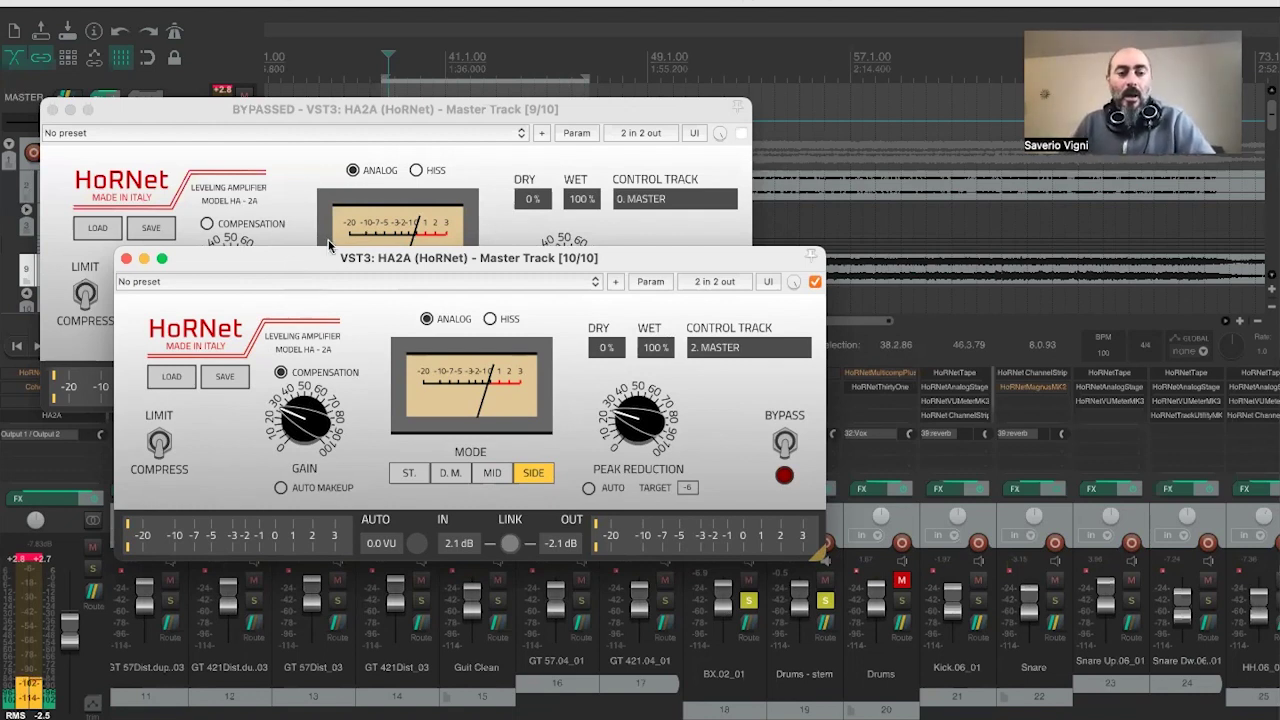
left_click_drag(298, 260, 298, 264)
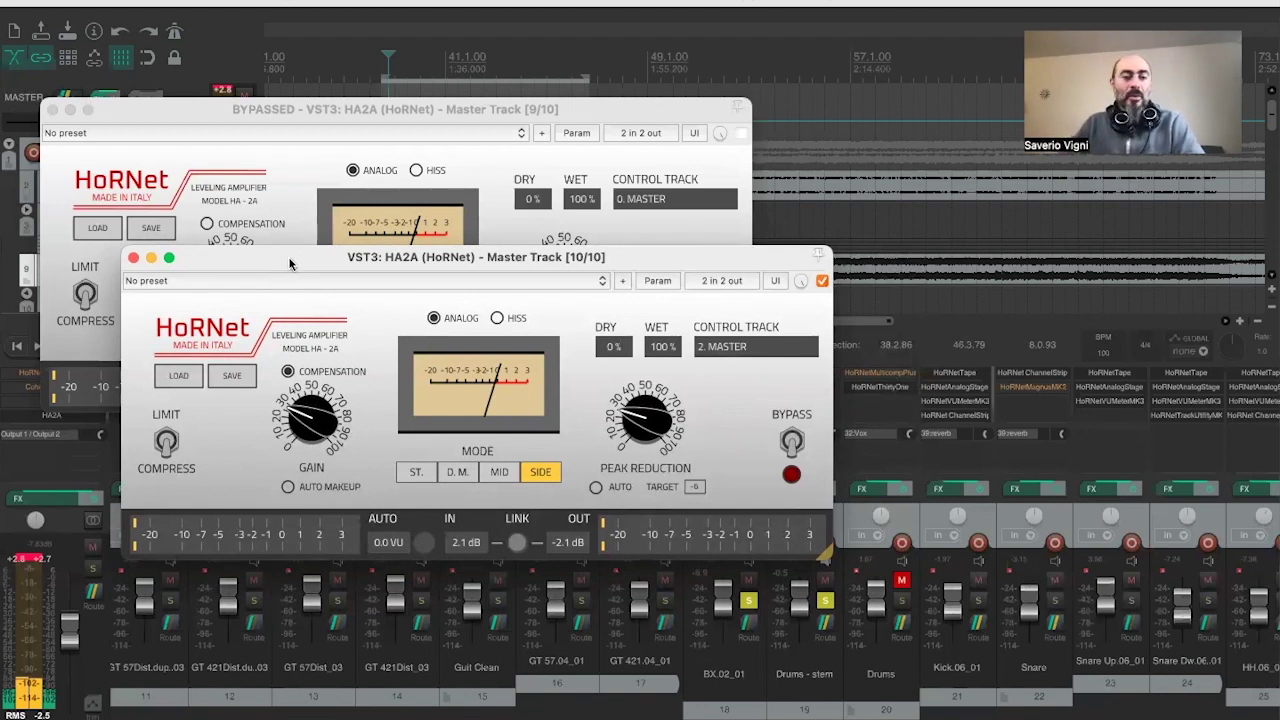
left_click_drag(295, 261, 300, 257)
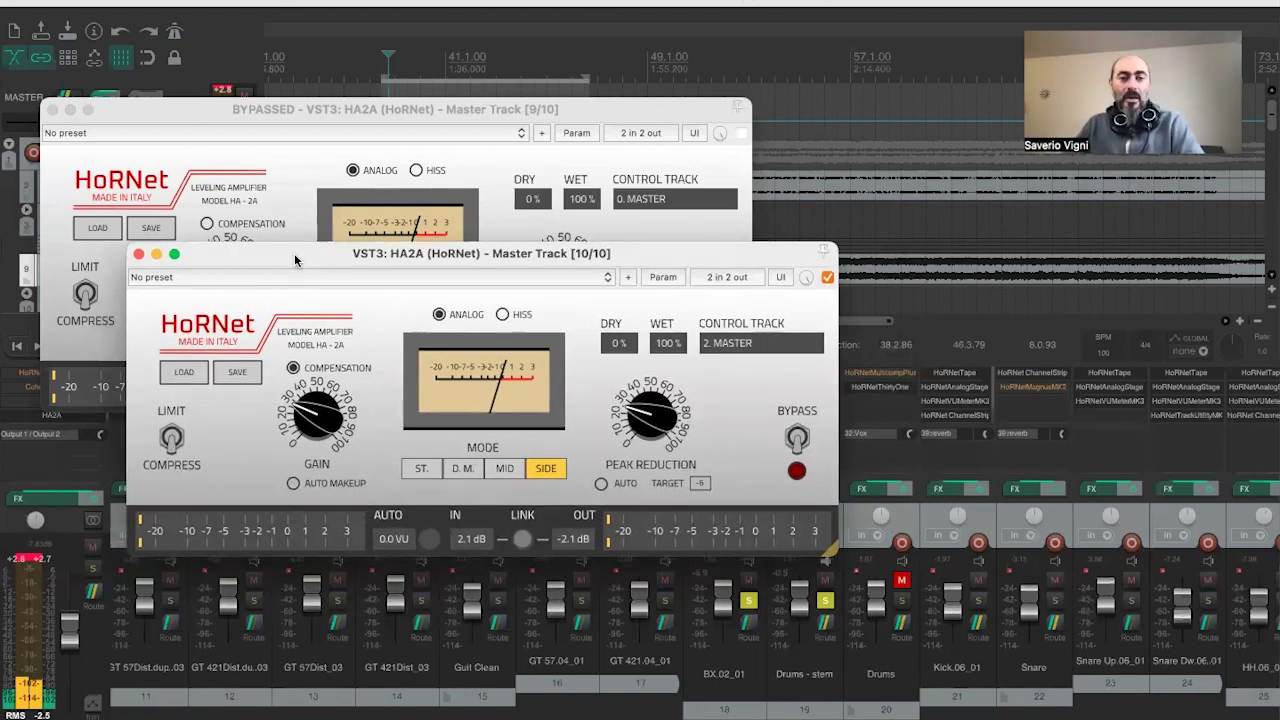